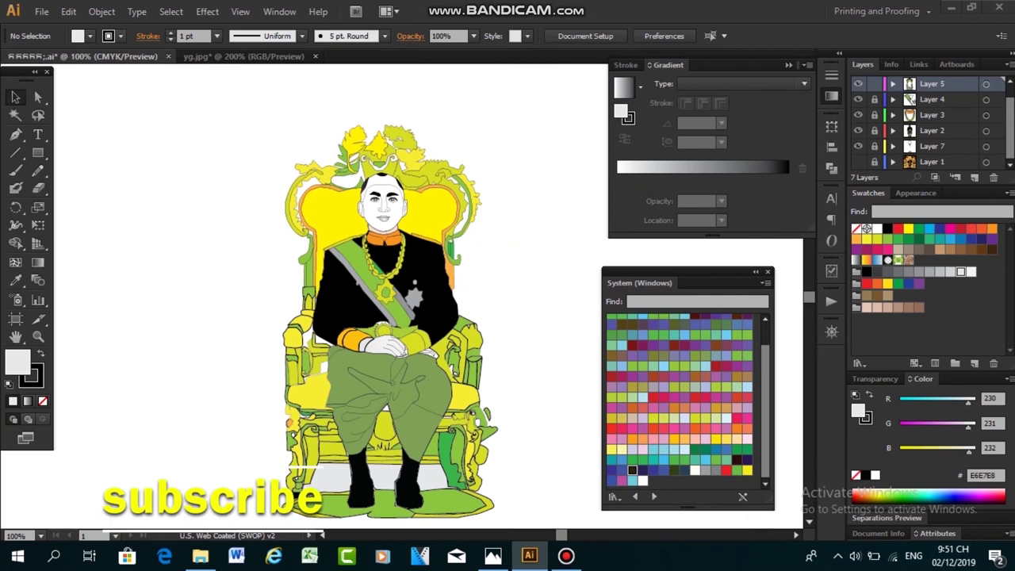
Recolour the unfilled throne patch and the yellow patch left of the chair to D6DF23
{"action": "scroll", "coordinate": [388, 317], "scroll_direction": "down", "scroll_amount": 2}
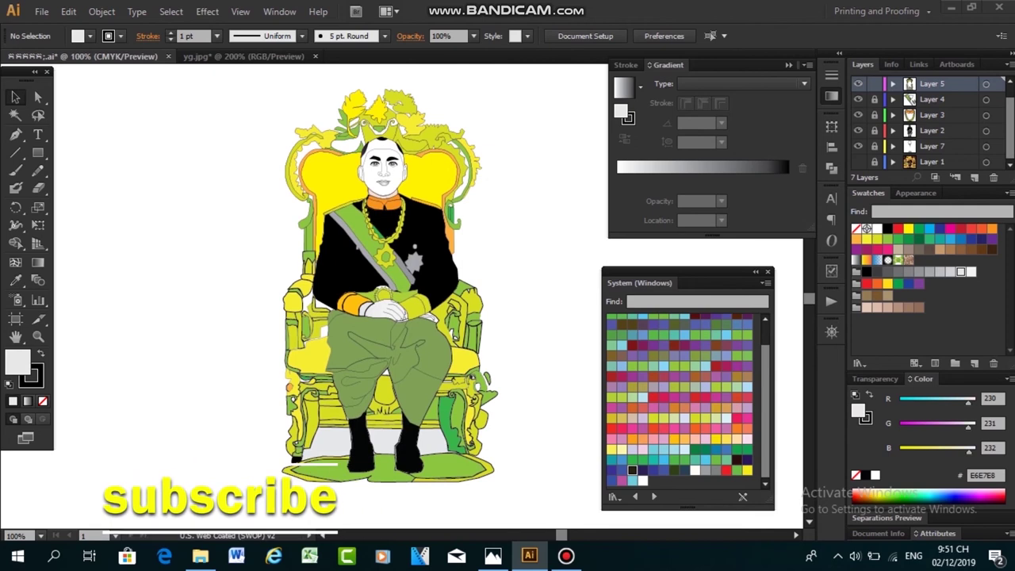
{"action": "scroll", "coordinate": [389, 277], "scroll_direction": "down", "scroll_amount": 1}
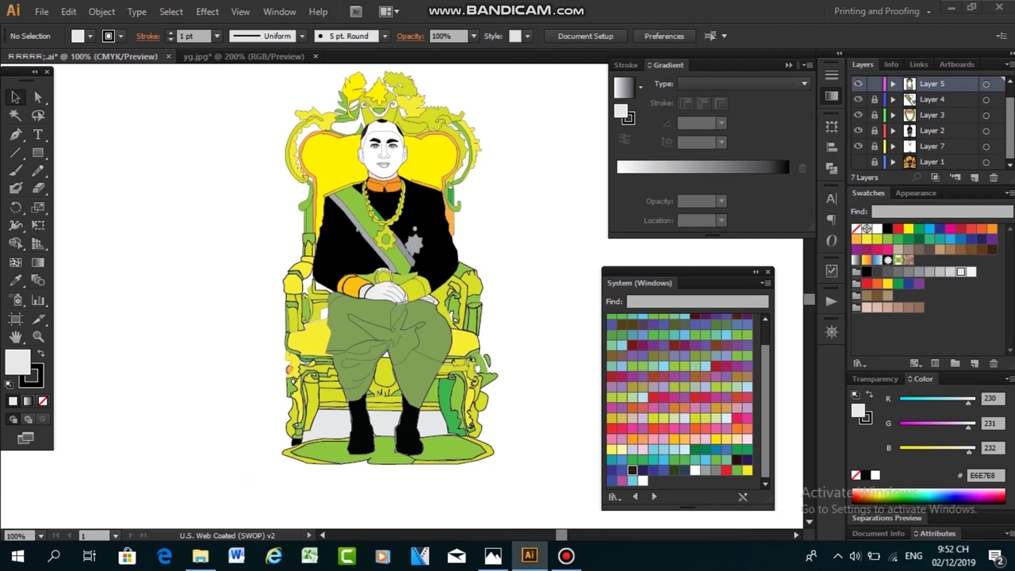
{"action": "left_click", "coordinate": [384, 355]}
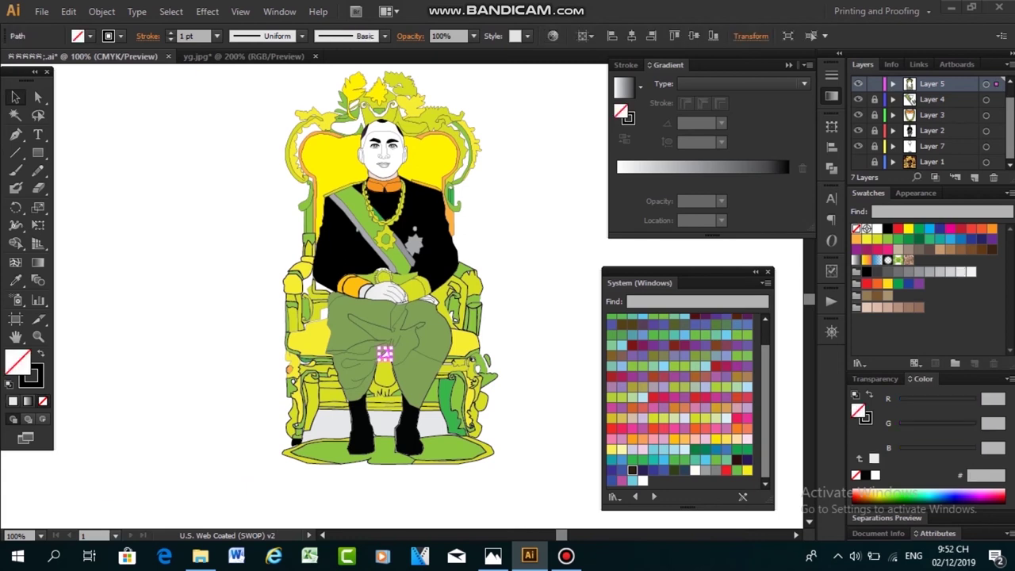
{"action": "left_click", "coordinate": [878, 238]}
{"action": "key", "text": "ctrl+shift+a"}
{"action": "scroll", "coordinate": [390, 265], "scroll_direction": "down", "scroll_amount": 2}
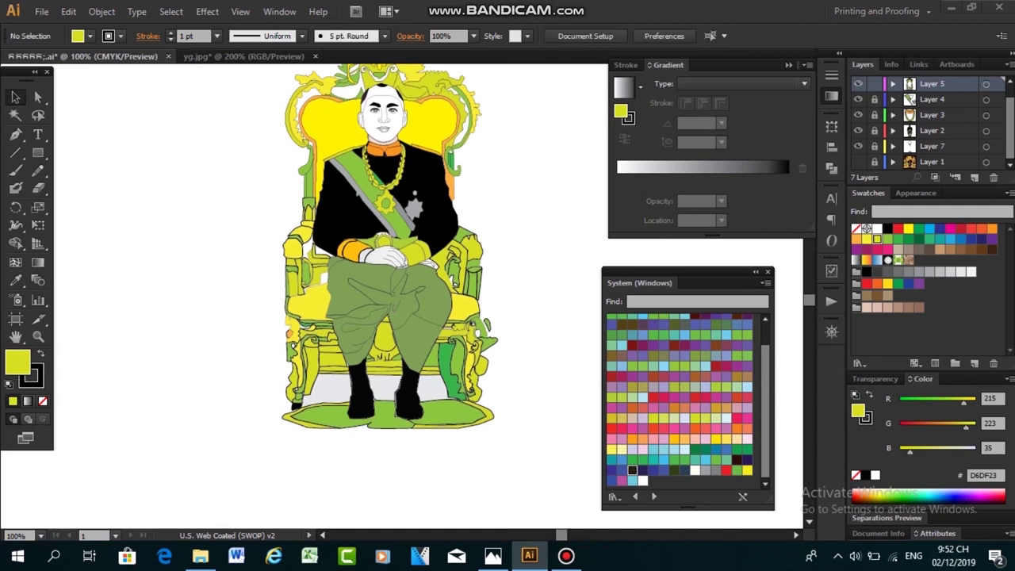
{"action": "left_click", "coordinate": [311, 301]}
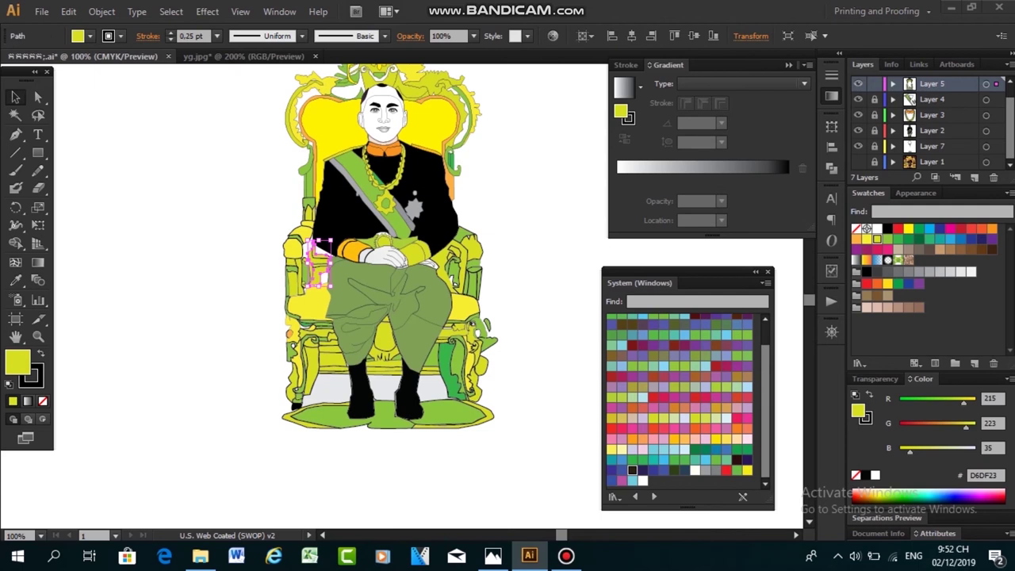
{"action": "left_click", "coordinate": [877, 239]}
{"action": "key", "text": "ctrl+shift+a"}
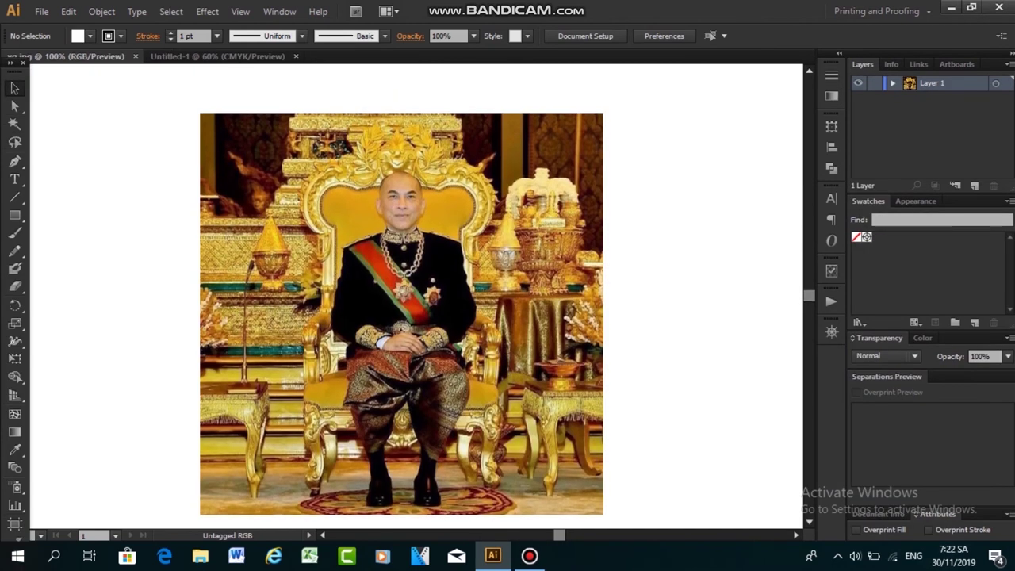
Paste the throne photo into Untitled-1, move it lower, and add Layer 2 above it
{"action": "scroll", "coordinate": [401, 305], "scroll_direction": "down", "scroll_amount": 1}
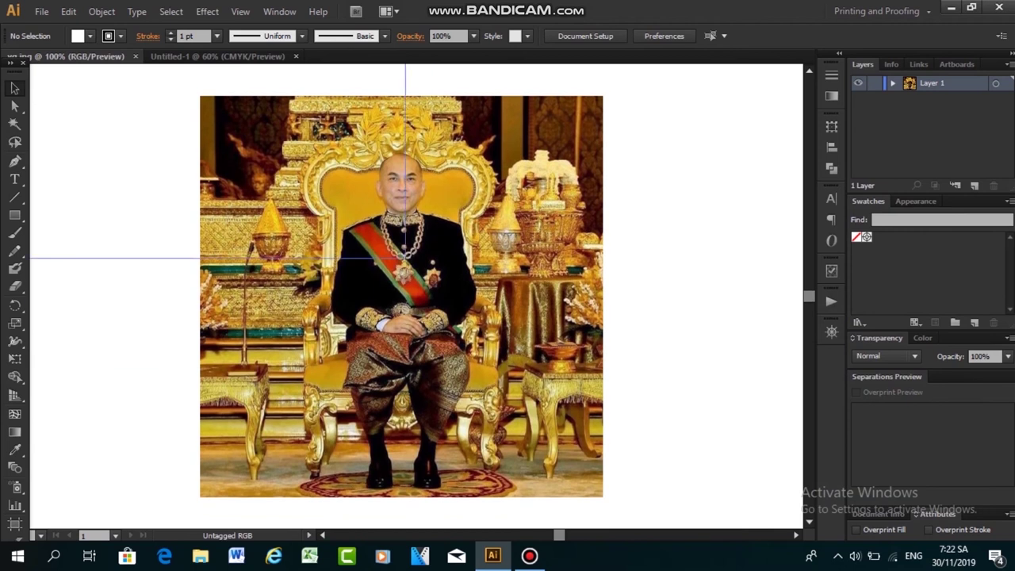
{"action": "scroll", "coordinate": [406, 269], "scroll_direction": "up", "scroll_amount": 1}
{"action": "key", "text": "ctrl+Tab"}
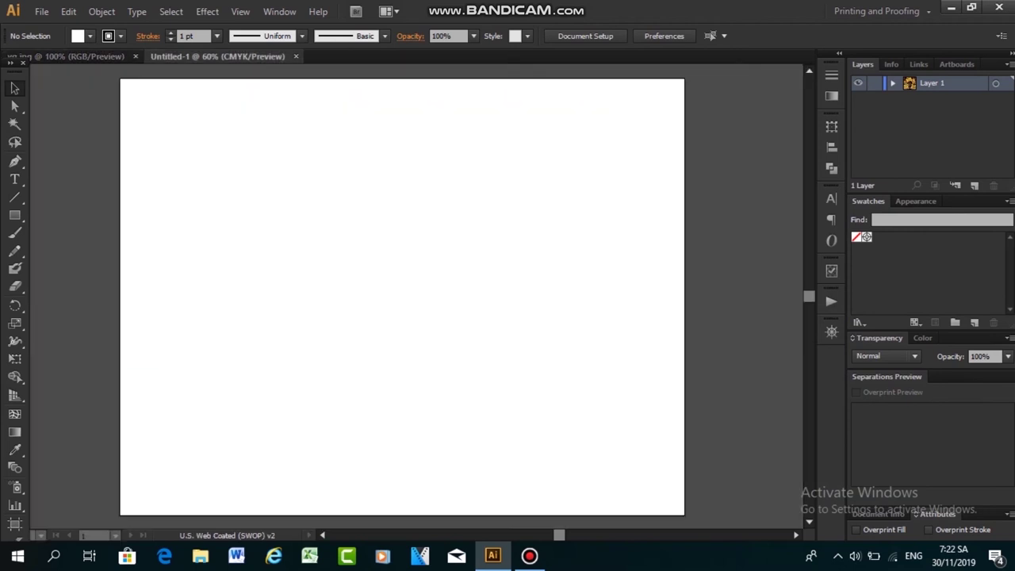
{"action": "key", "text": "ctrl+v"}
{"action": "mouse_move", "coordinate": [381, 266]}
{"action": "left_mouse_down"}
{"action": "mouse_move", "coordinate": [383, 310]}
{"action": "mouse_move", "coordinate": [390, 301]}
{"action": "left_mouse_up"}
{"action": "key", "text": "ctrl+shift+a"}
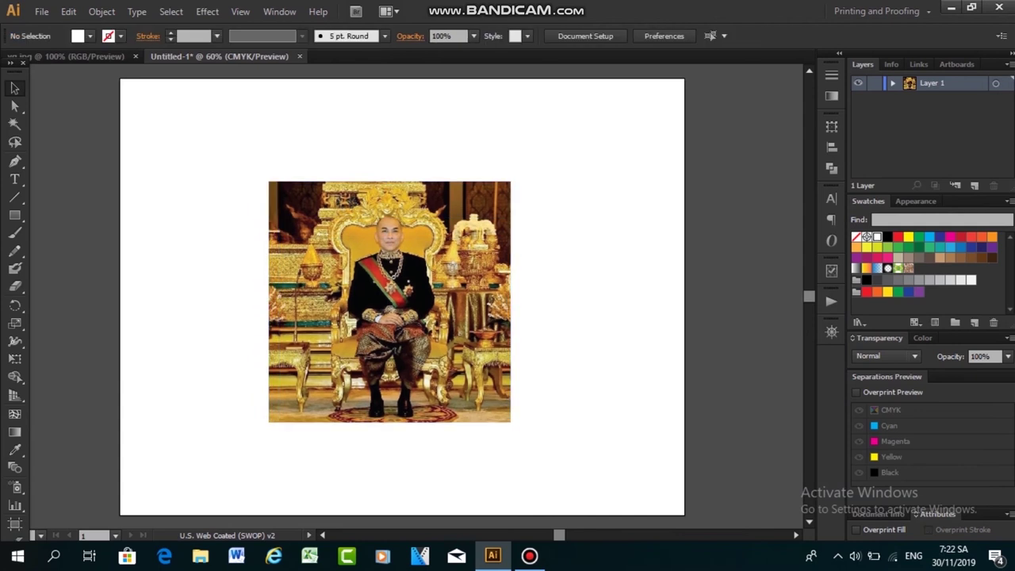
{"action": "left_click", "coordinate": [975, 184]}
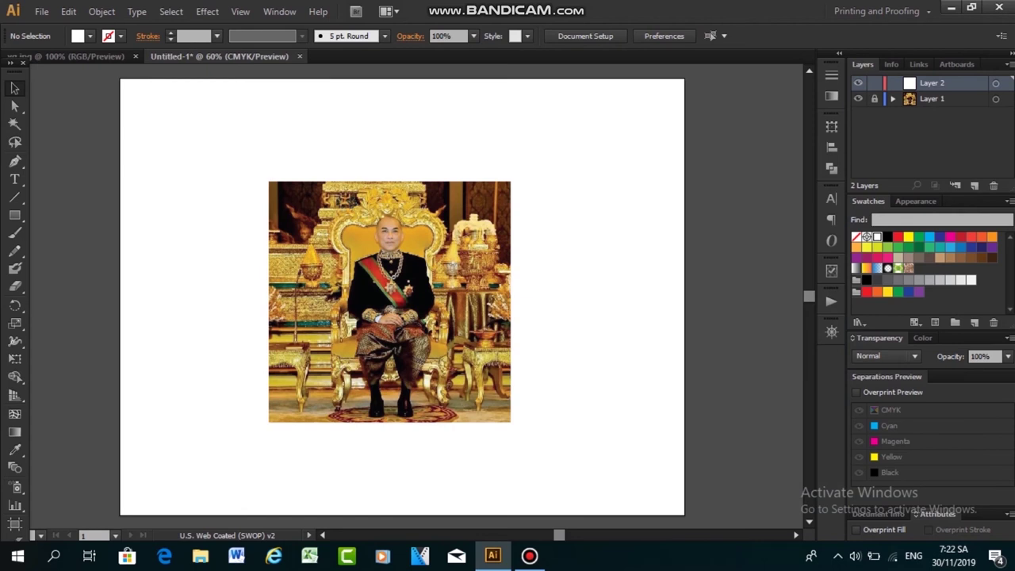
{"action": "key", "text": "ctrl+equal"}
{"action": "key", "text": "ctrl+equal"}
{"action": "key", "text": "ctrl+equal"}
{"action": "key", "text": "ctrl+equal"}
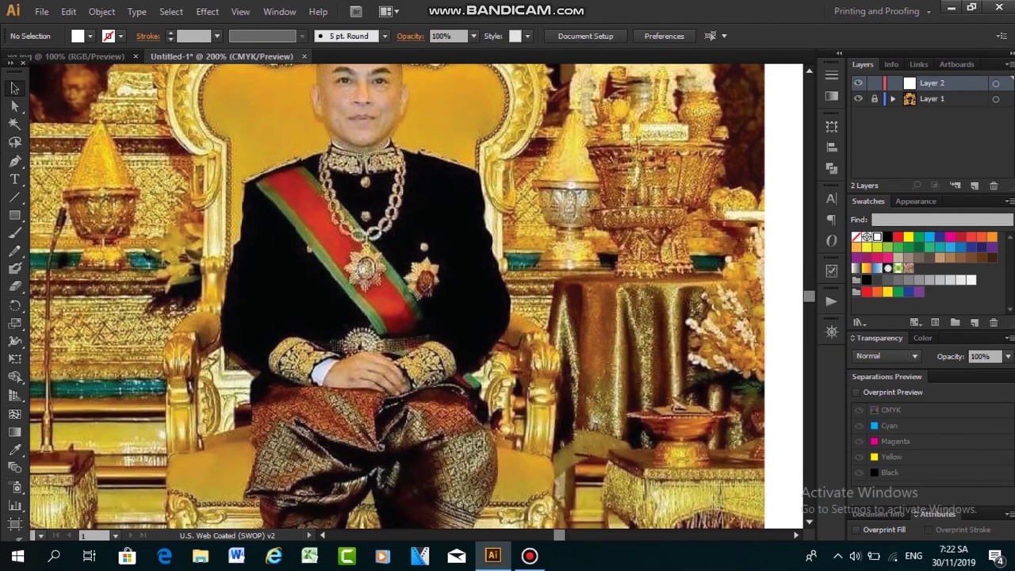
Zoom in on the king's photo and place a first Pen anchor over it
{"action": "scroll", "coordinate": [396, 297], "scroll_direction": "up", "scroll_amount": 2}
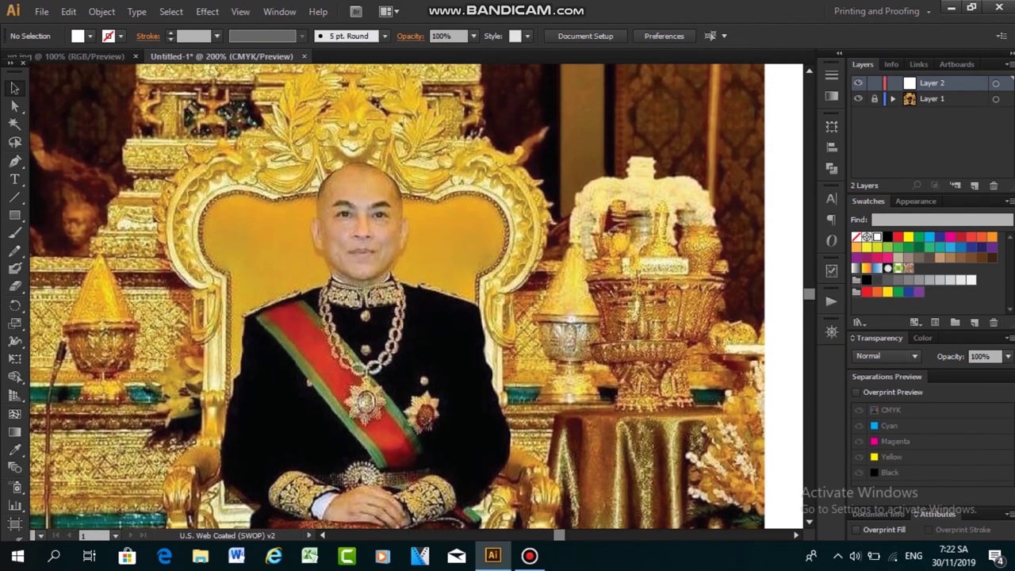
{"action": "scroll", "coordinate": [397, 297], "scroll_direction": "up", "scroll_amount": 3}
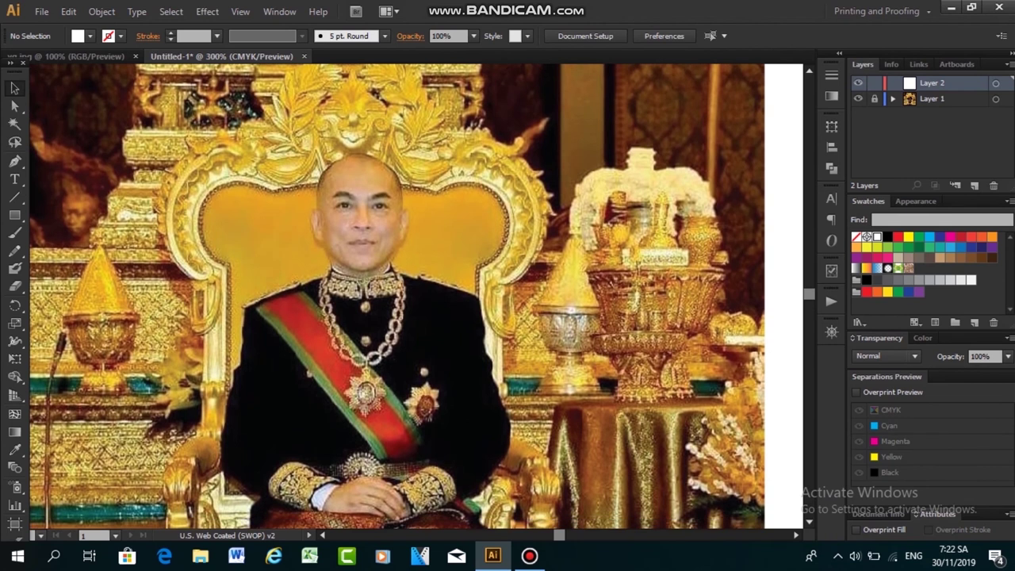
{"action": "key", "text": "ctrl+equal"}
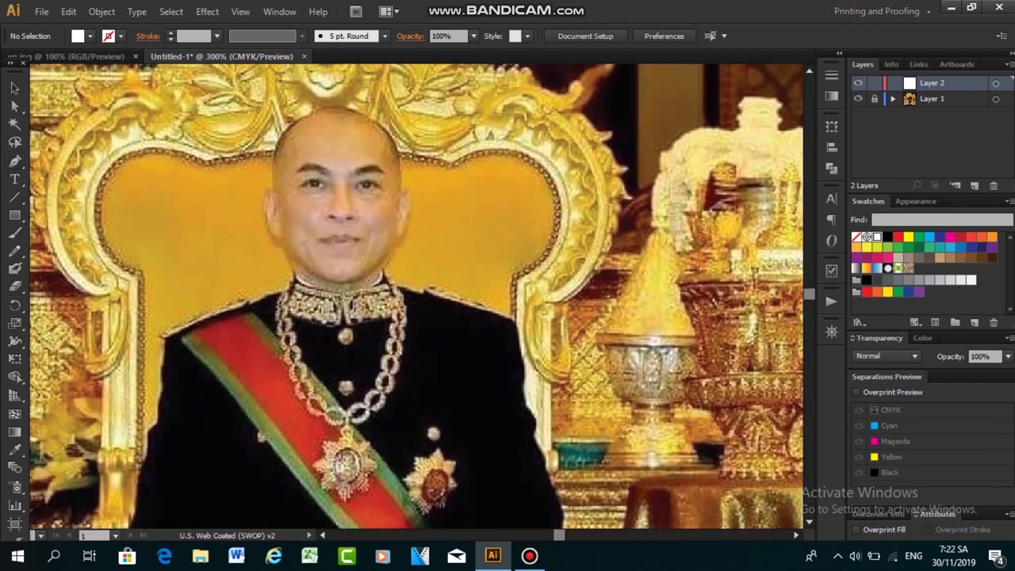
{"action": "left_click", "coordinate": [15, 161]}
{"action": "scroll", "coordinate": [416, 297], "scroll_direction": "down", "scroll_amount": 1}
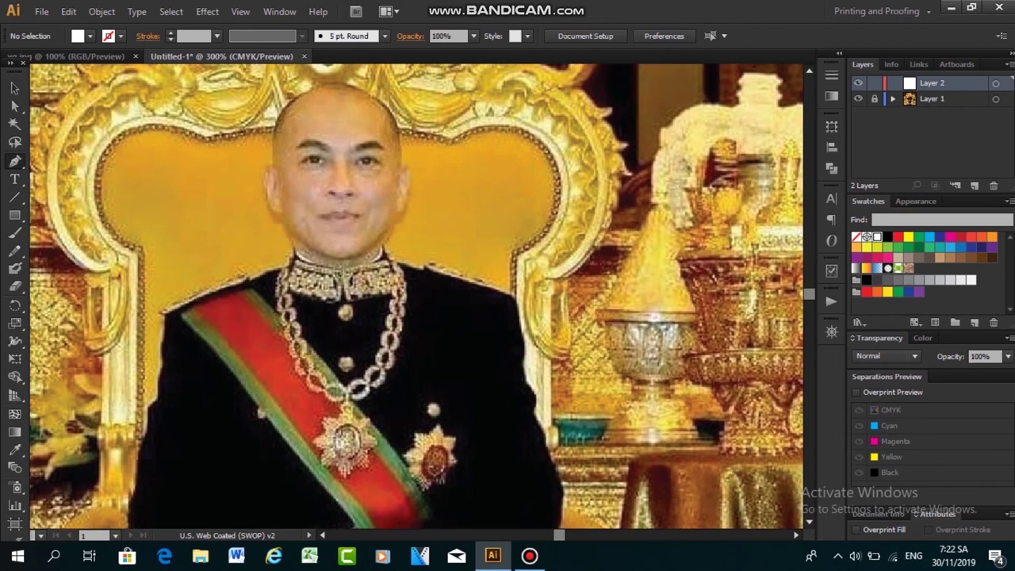
{"action": "key", "text": "ctrl+minus"}
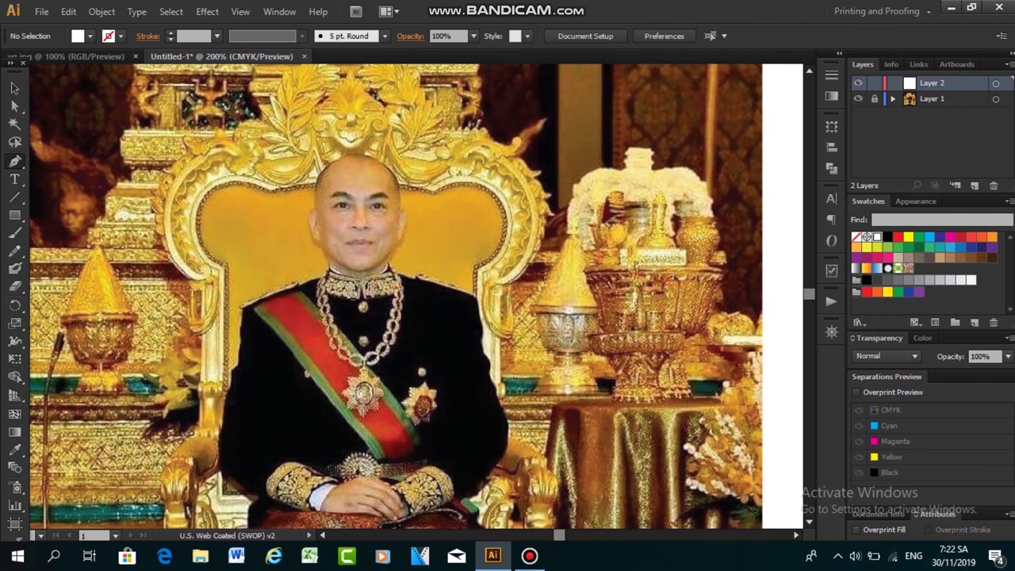
{"action": "left_click", "coordinate": [416, 297]}
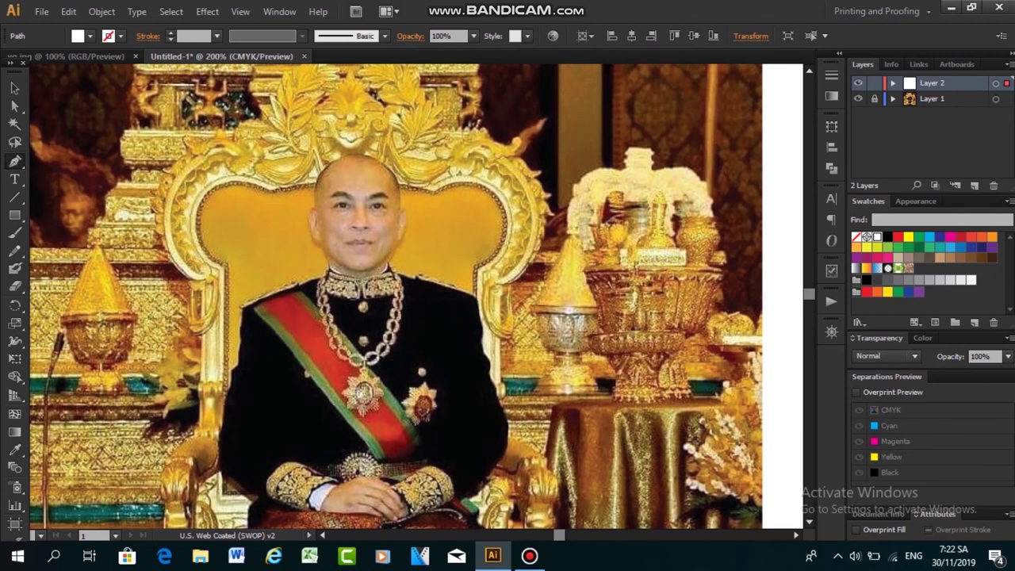
Set the fill to black, then swap fill and stroke for a black outline
{"action": "left_click", "coordinate": [91, 36]}
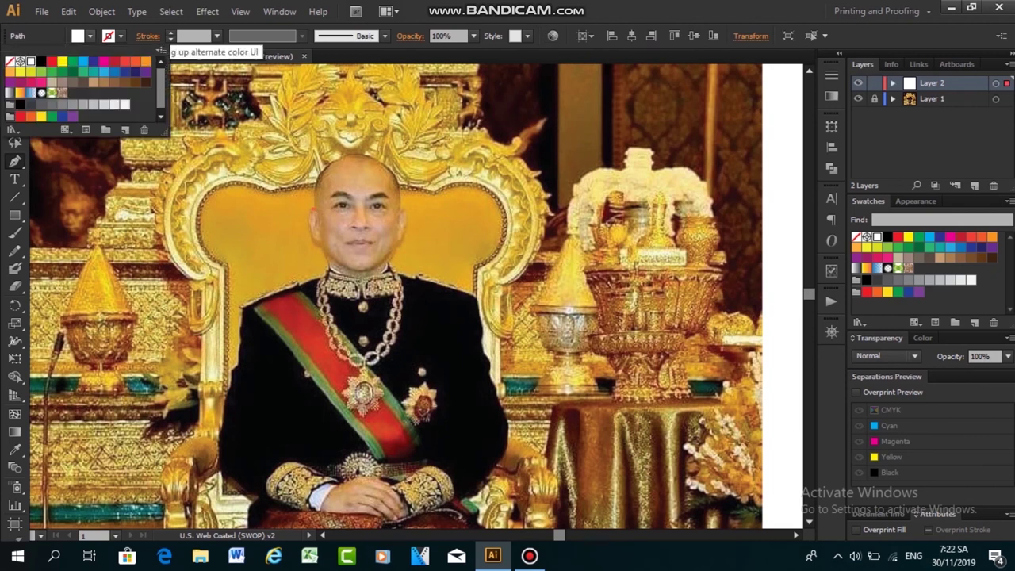
{"action": "left_click", "coordinate": [41, 61]}
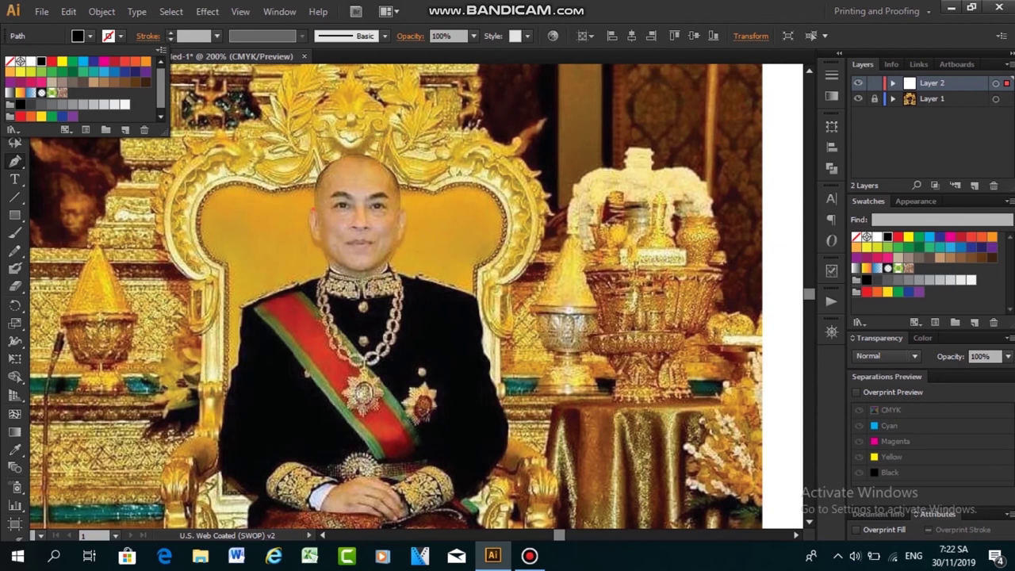
{"action": "key", "text": "Escape"}
{"action": "left_click", "coordinate": [11, 62]}
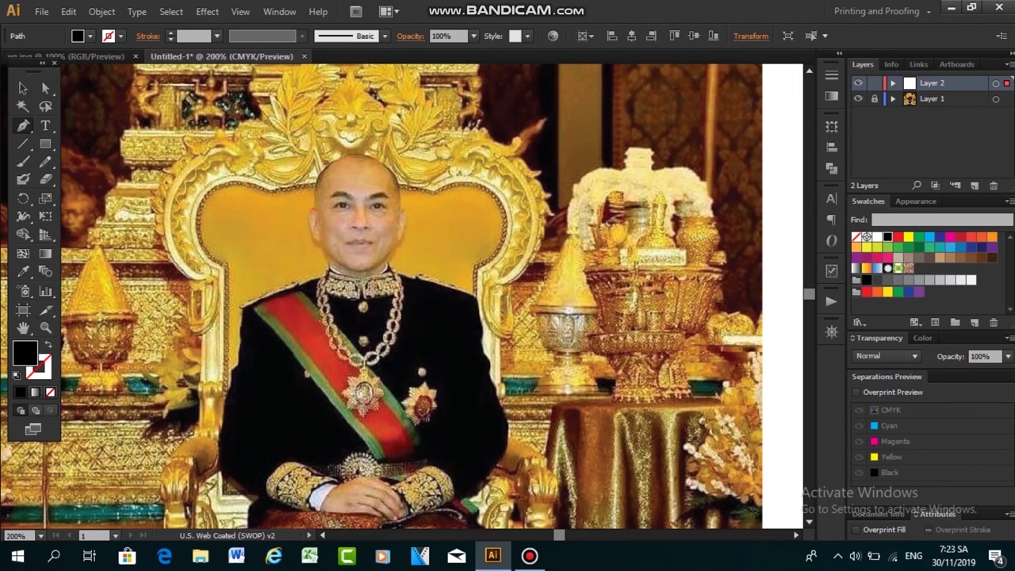
{"action": "key", "text": "shift+x"}
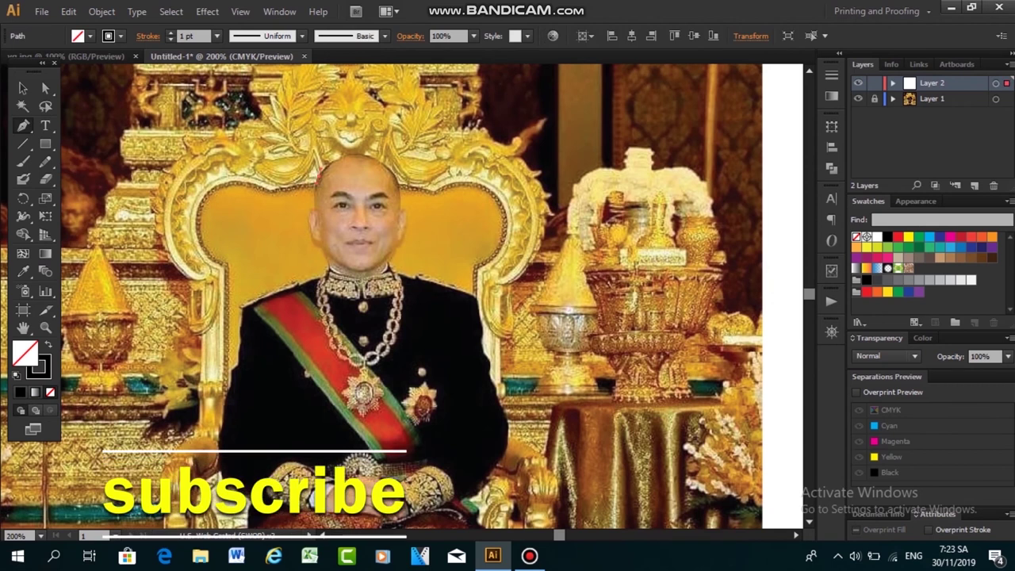
Discard the started paths and reset fill and stroke to defaults
{"action": "key", "text": "ctrl+z"}
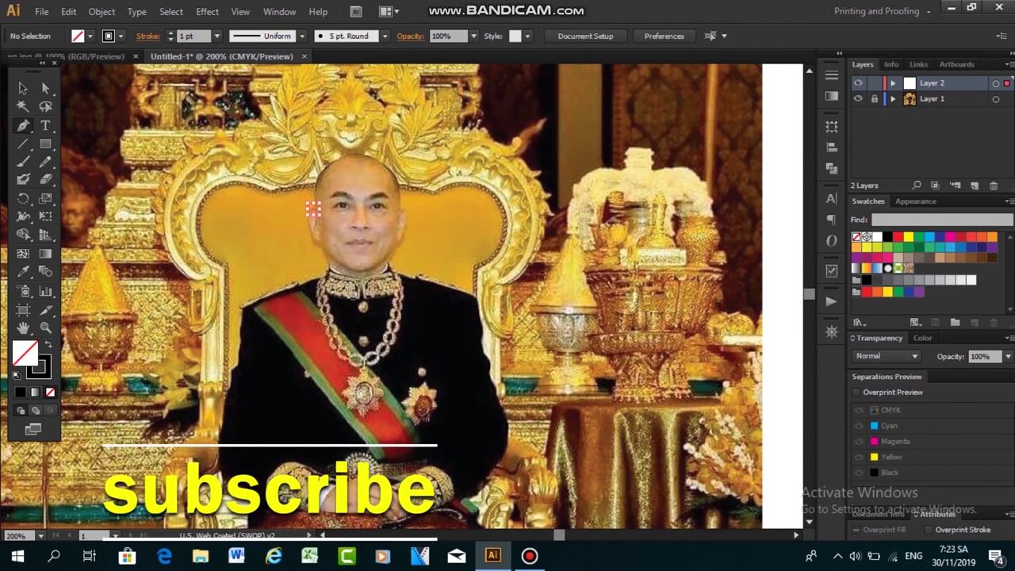
{"action": "left_click", "coordinate": [313, 208]}
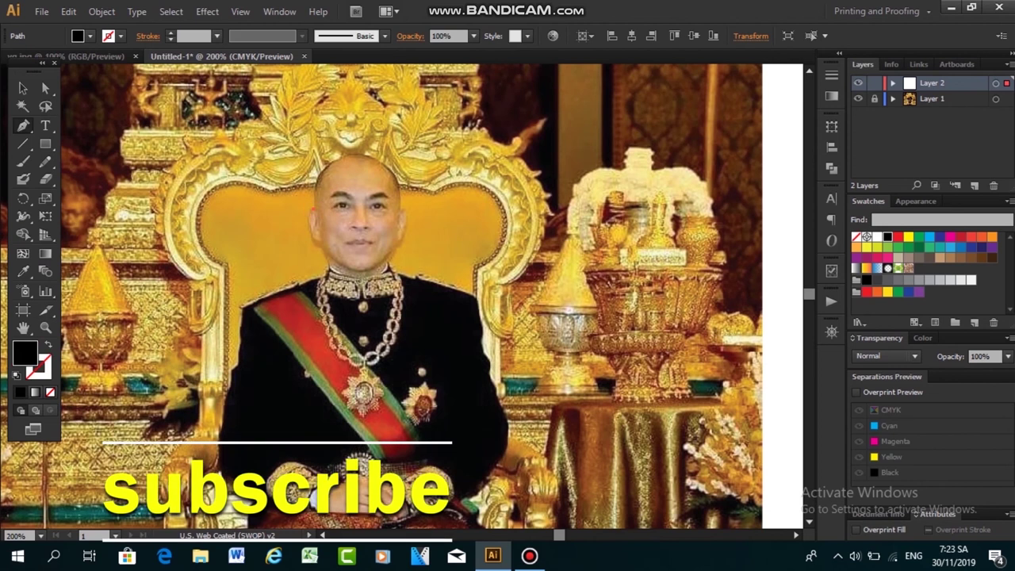
{"action": "key", "text": "shift+x"}
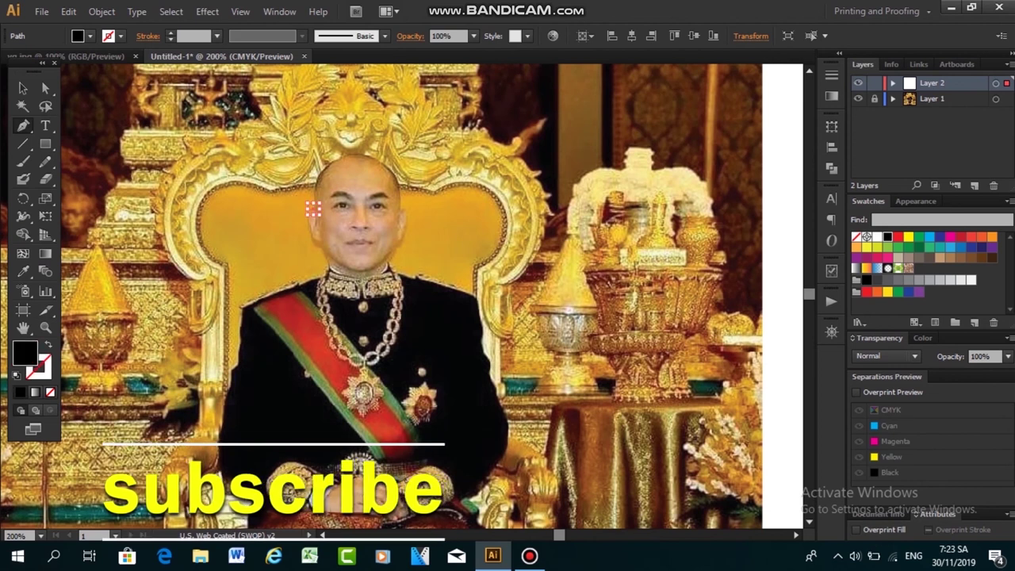
{"action": "key", "text": "ctrl+shift+a"}
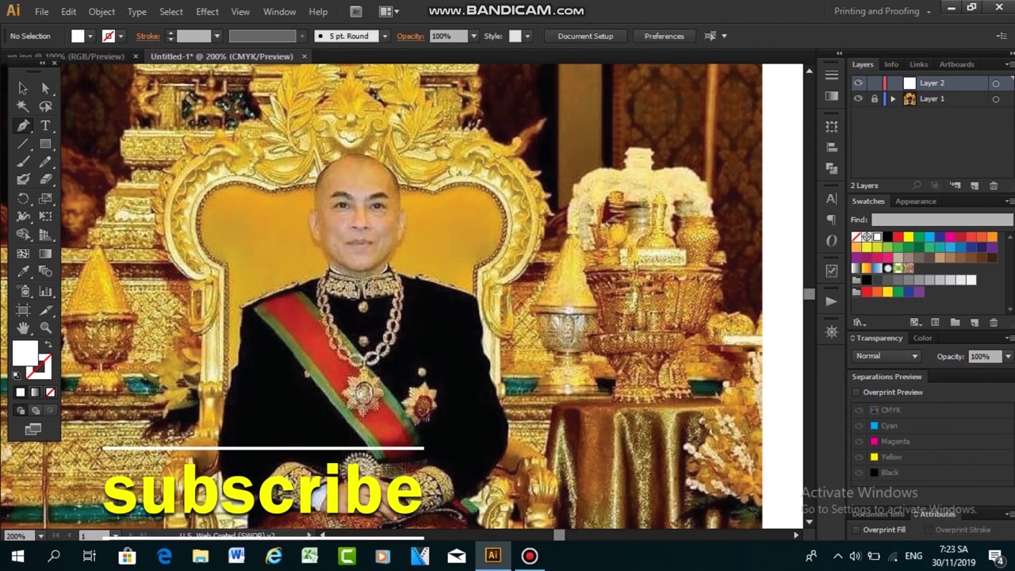
Set a no-fill, black 1 pt stroke again and place a new first anchor
{"action": "left_click", "coordinate": [90, 35]}
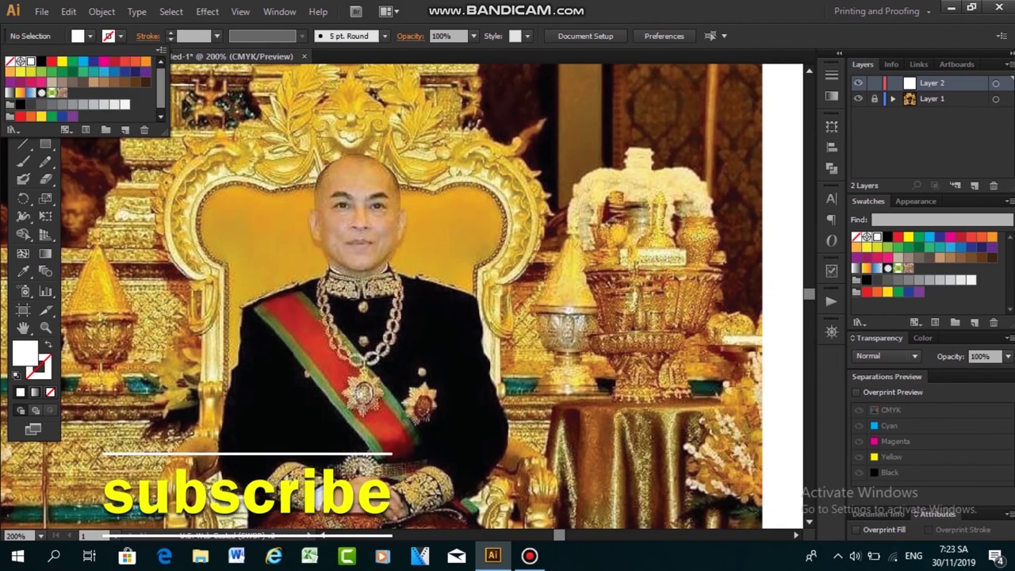
{"action": "left_click", "coordinate": [41, 61]}
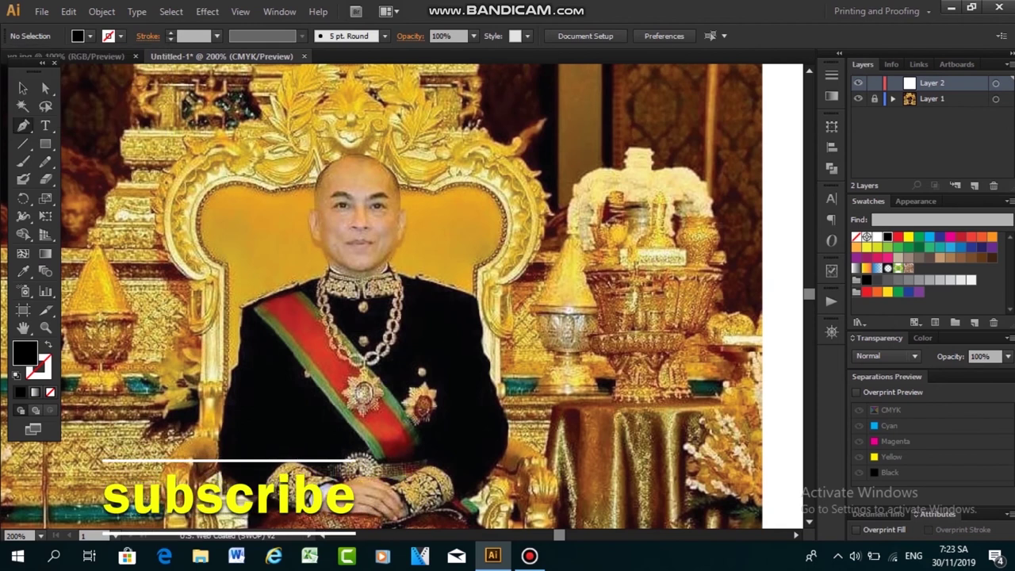
{"action": "left_click", "coordinate": [47, 343]}
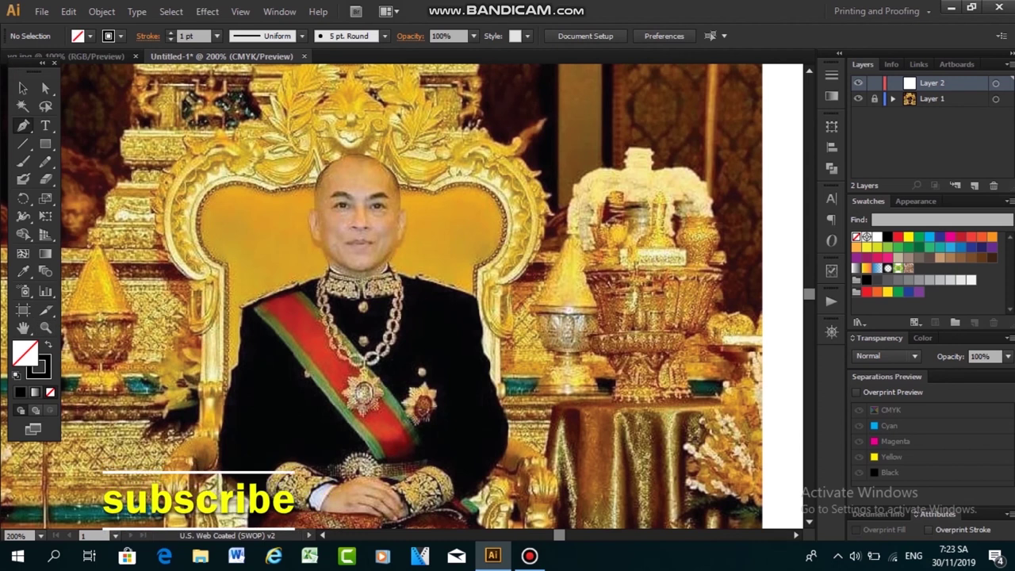
{"action": "left_click", "coordinate": [396, 277]}
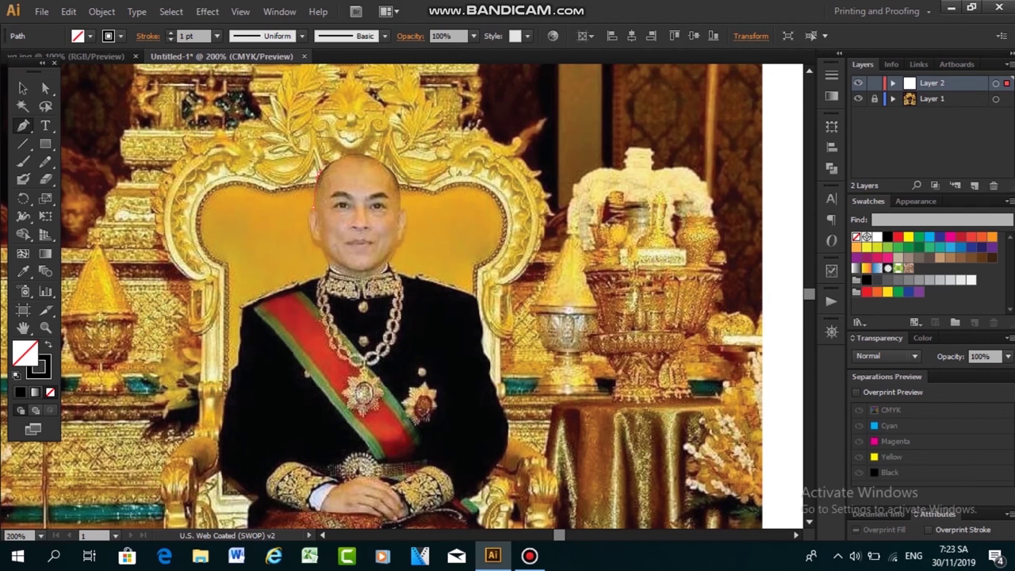
Zoom in on the head and undo several misplaced starting anchors
{"action": "left_click", "coordinate": [315, 208]}
{"action": "left_click", "coordinate": [320, 173]}
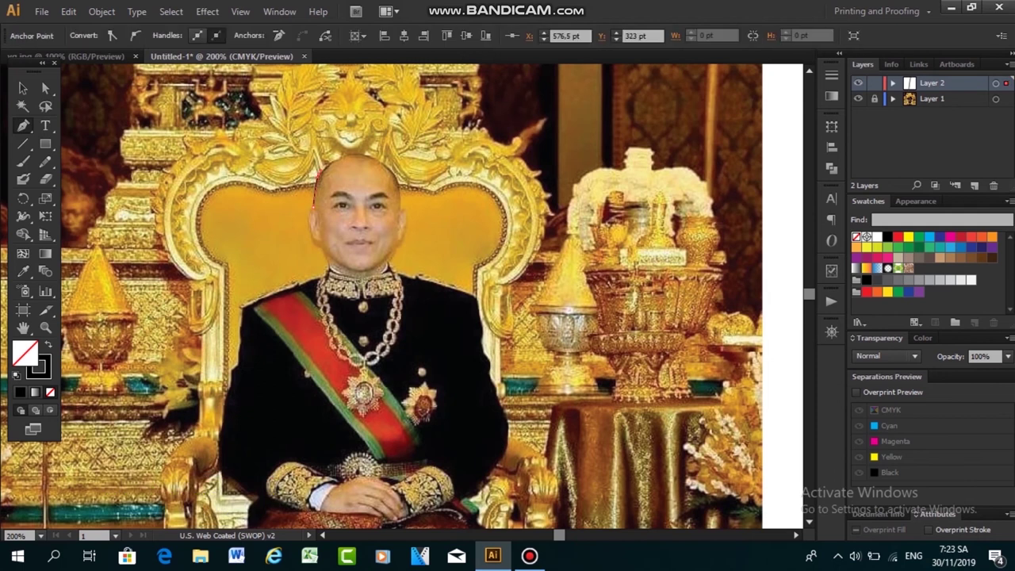
{"action": "key", "text": "ctrl+plus"}
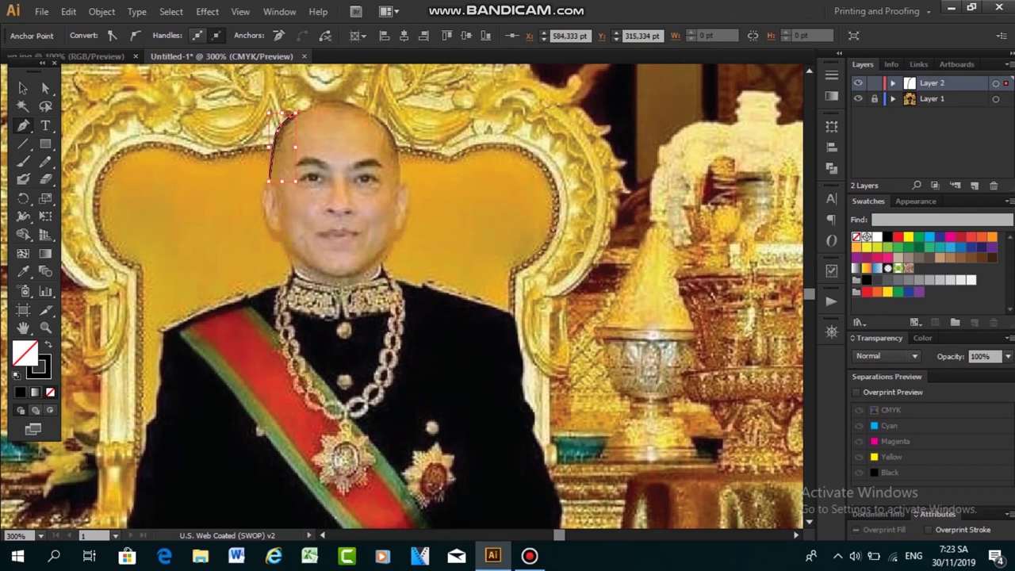
{"action": "key", "text": "ctrl+z"}
{"action": "key", "text": "ctrl+z"}
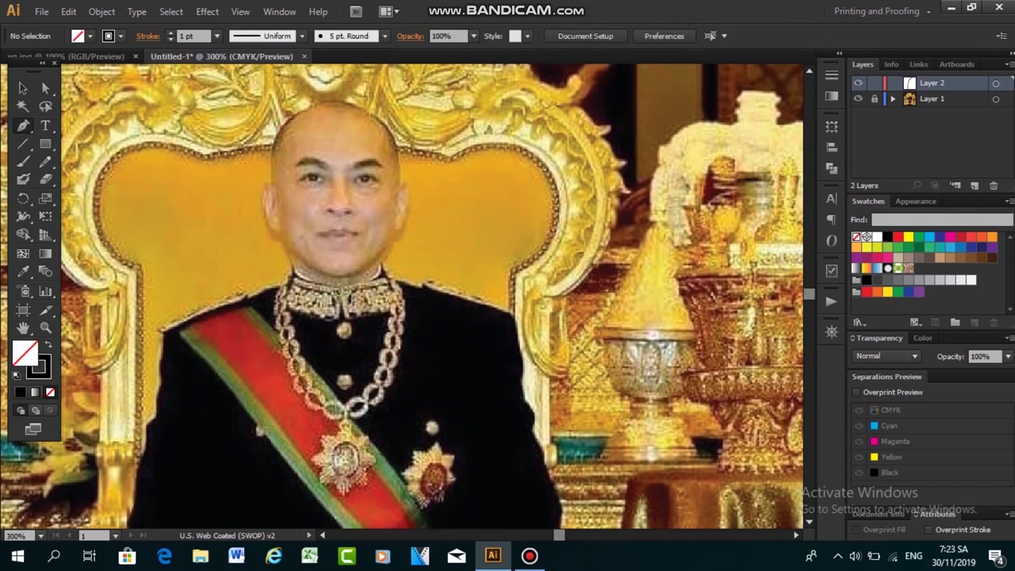
{"action": "key", "text": "ctrl+shift+z"}
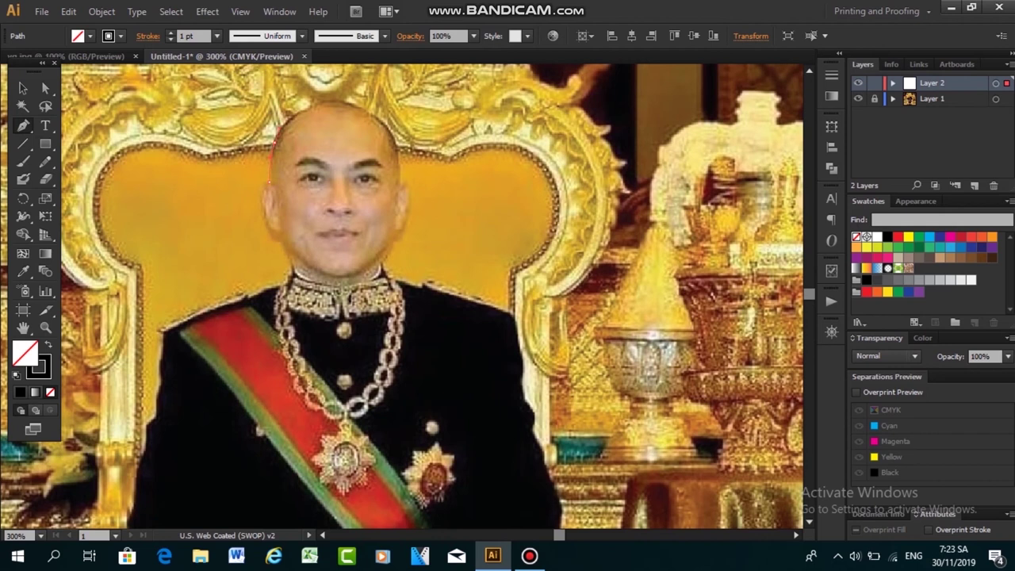
{"action": "left_click", "coordinate": [268, 182]}
{"action": "key", "text": "ctrl+z"}
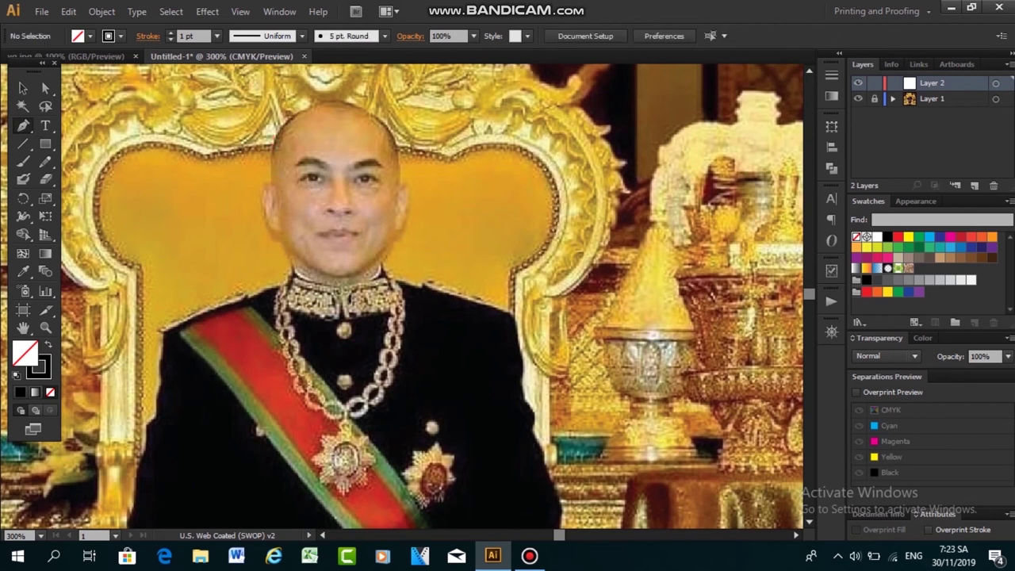
{"action": "left_click", "coordinate": [270, 185]}
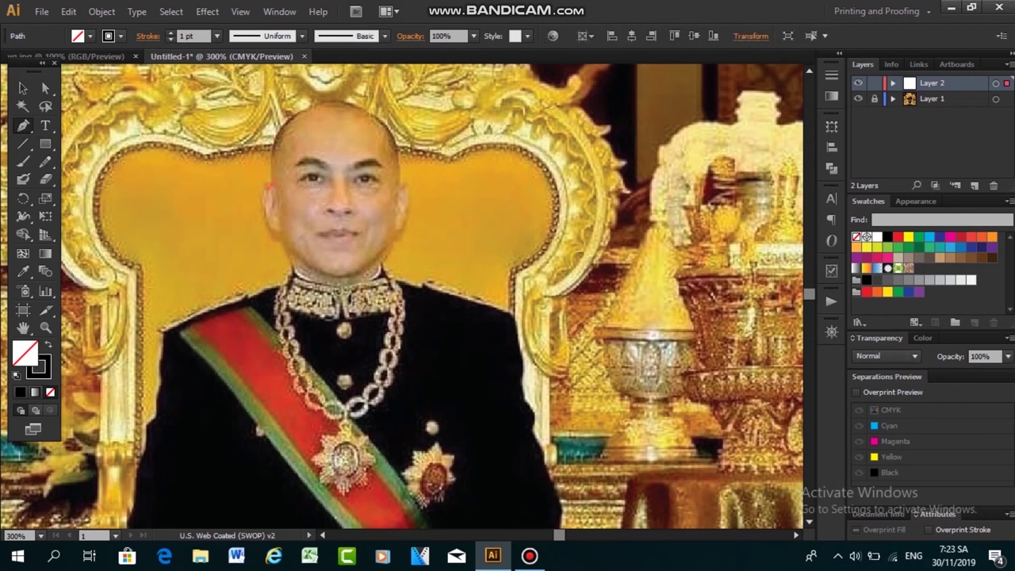
{"action": "key", "text": "ctrl+z"}
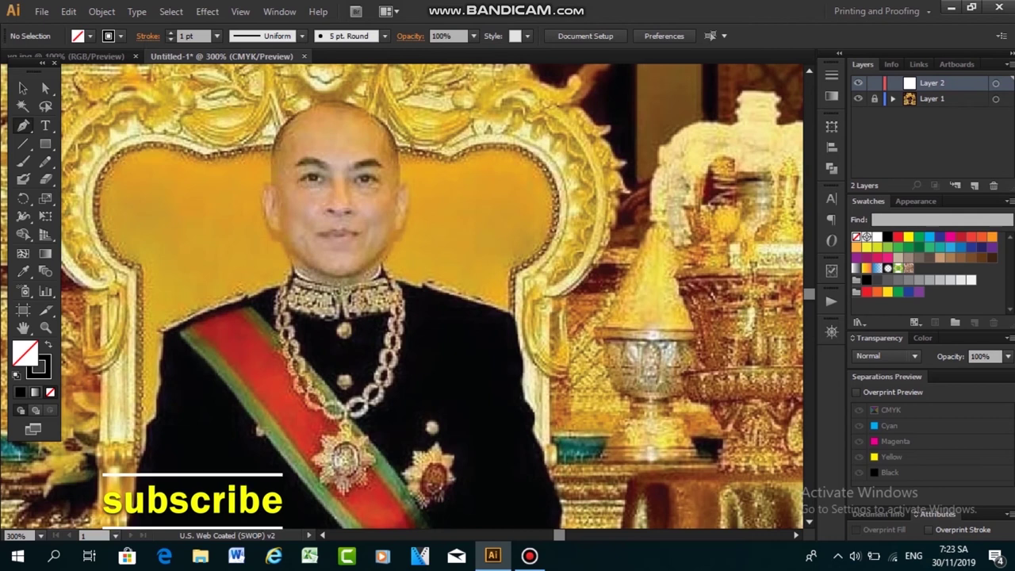
Trace the outline up the left side and over the crown of the bald head
{"action": "left_click", "coordinate": [269, 185]}
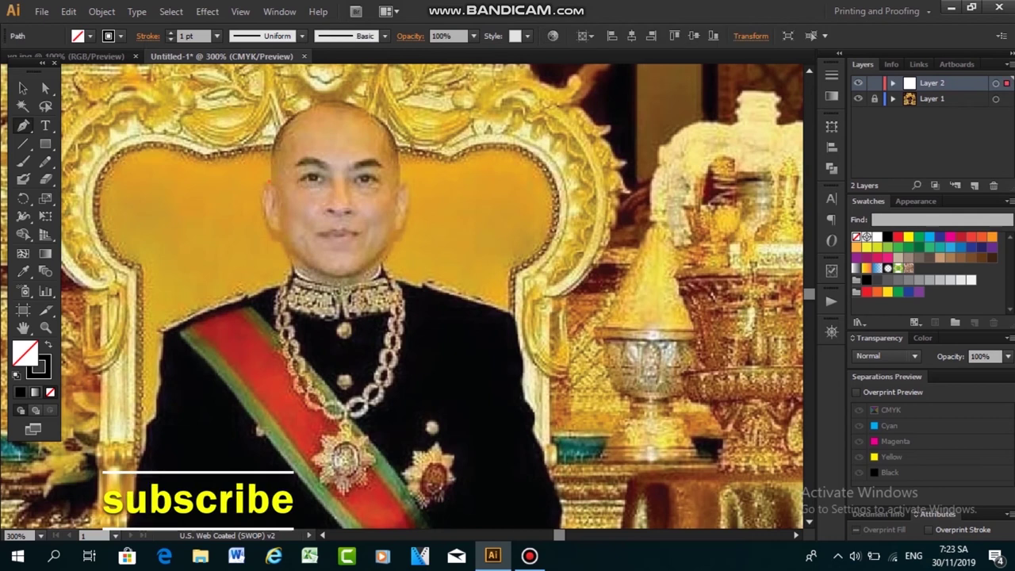
{"action": "left_click", "coordinate": [289, 118]}
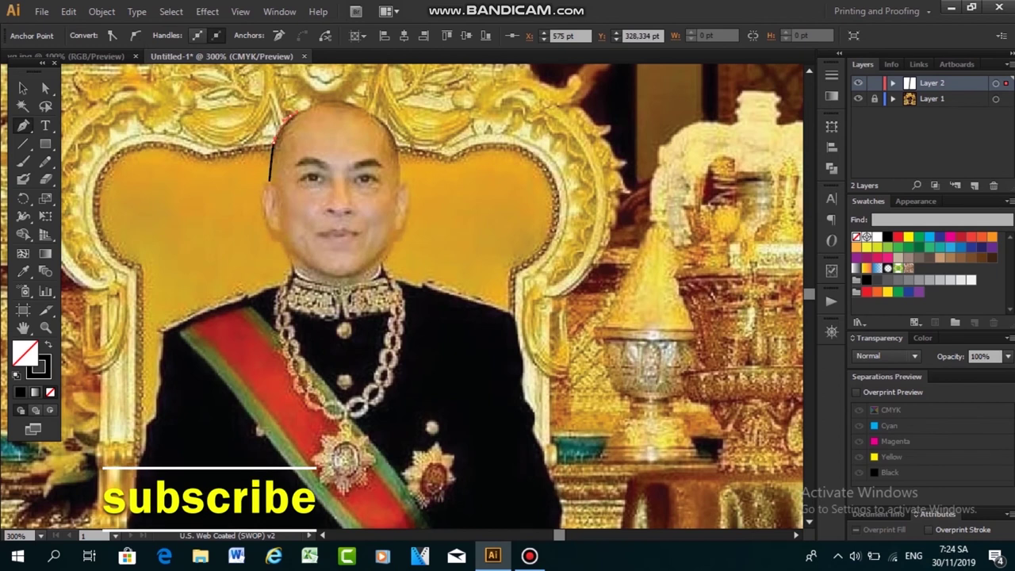
{"action": "left_click", "coordinate": [291, 115]}
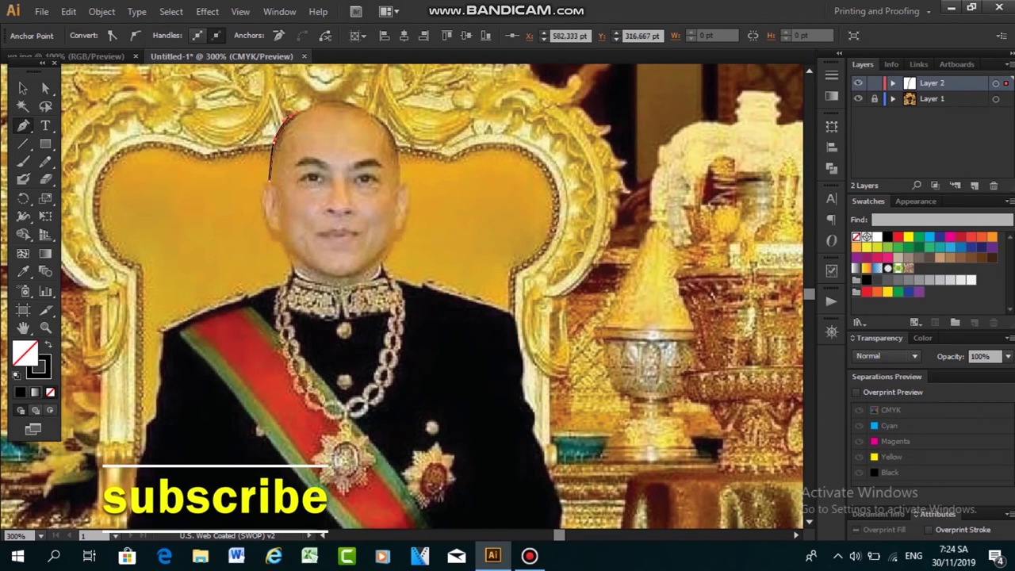
{"action": "left_click", "coordinate": [307, 108]}
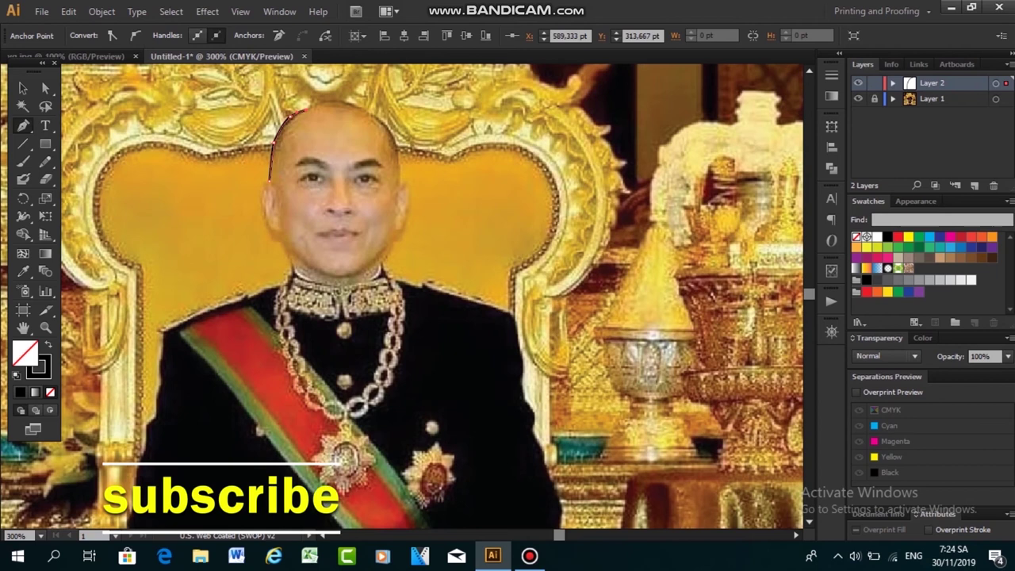
{"action": "left_click", "coordinate": [316, 103]}
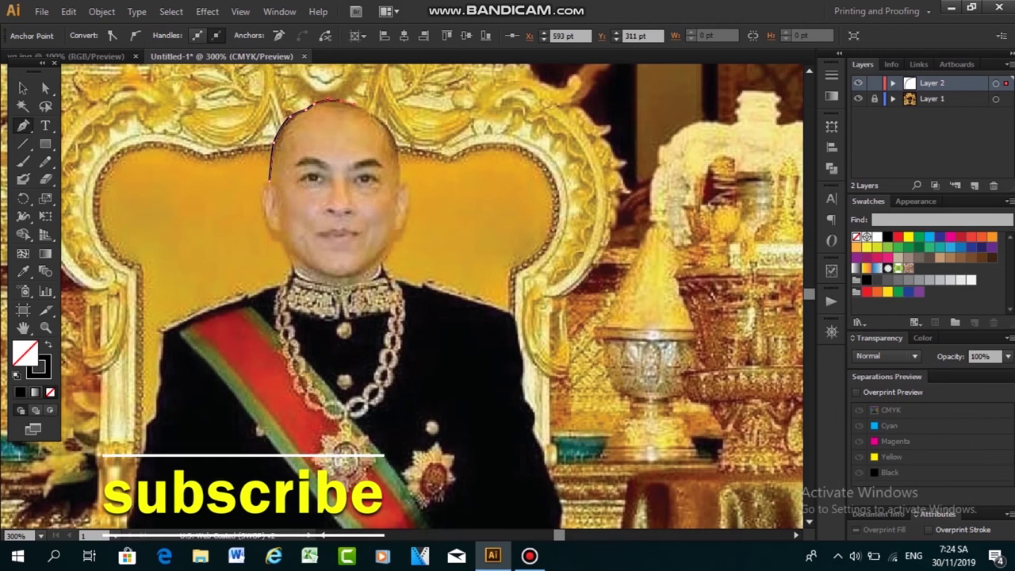
{"action": "left_click_drag", "start_coordinate": [341, 101], "coordinate": [369, 106]}
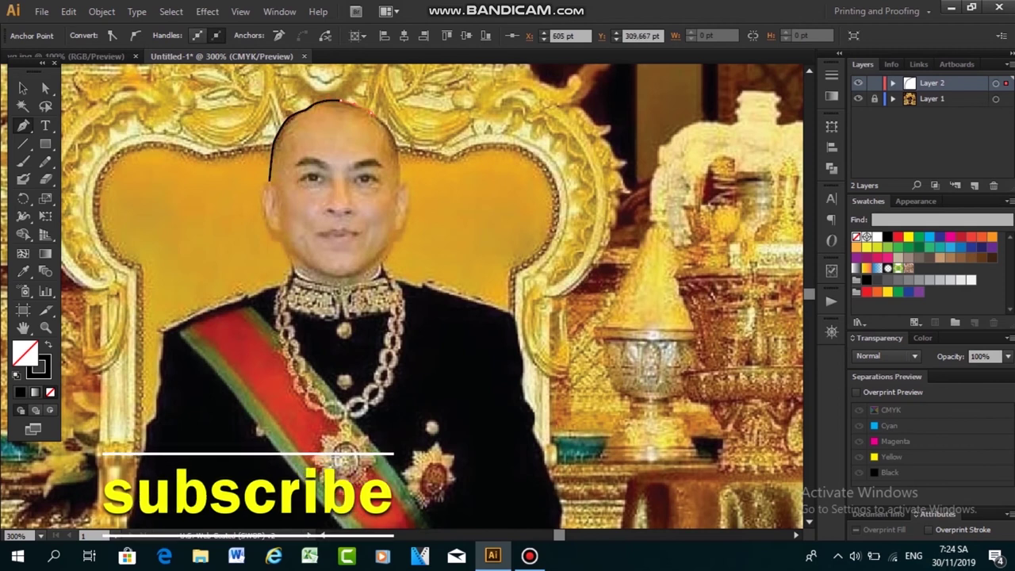
{"action": "left_click", "coordinate": [374, 115]}
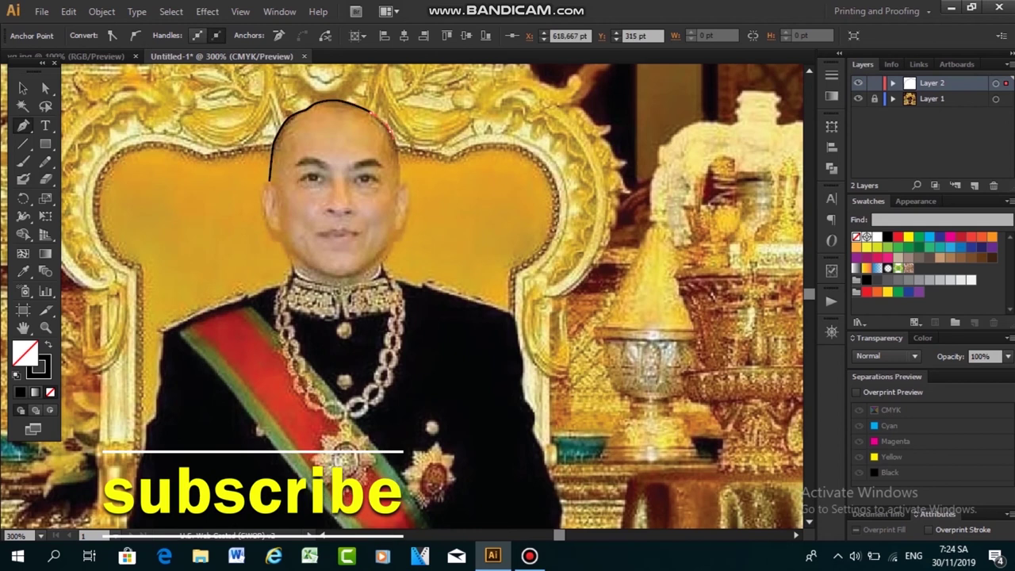
{"action": "left_click", "coordinate": [394, 143]}
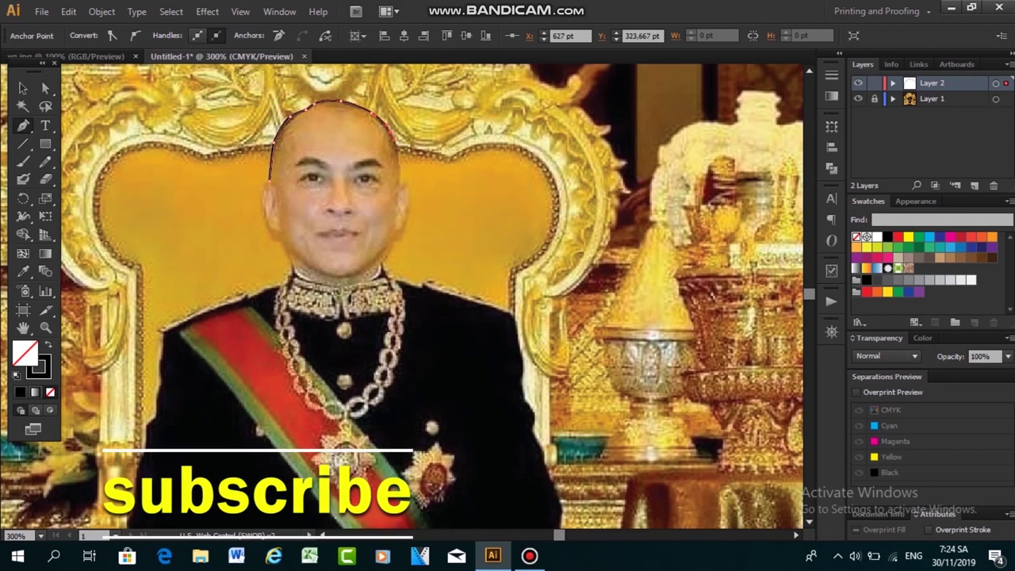
Finish the scalp outline to the right temple and add a curve across the forehead
{"action": "left_click", "coordinate": [397, 165]}
{"action": "left_click", "coordinate": [402, 184]}
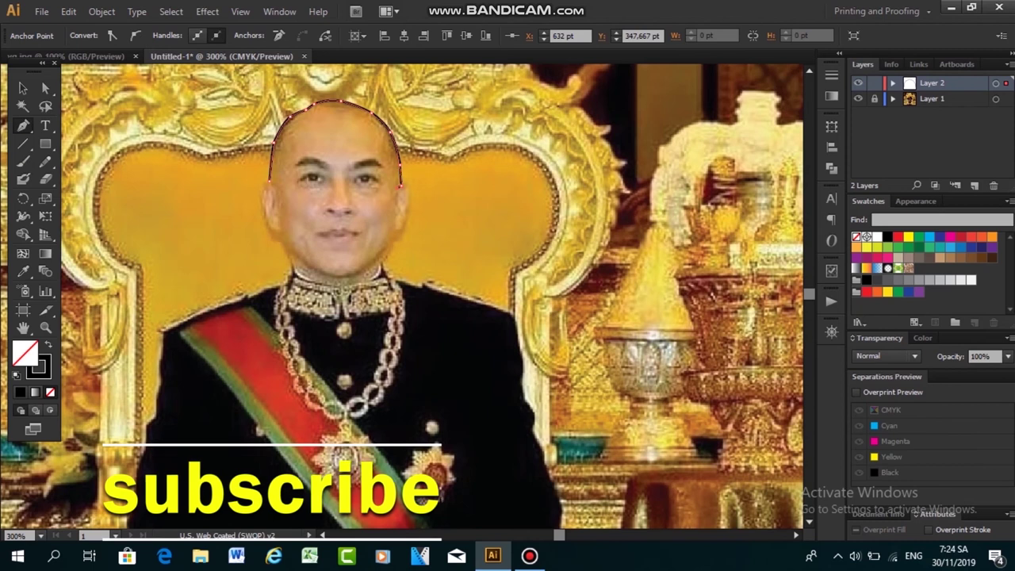
{"action": "key", "text": "ctrl+shift+a"}
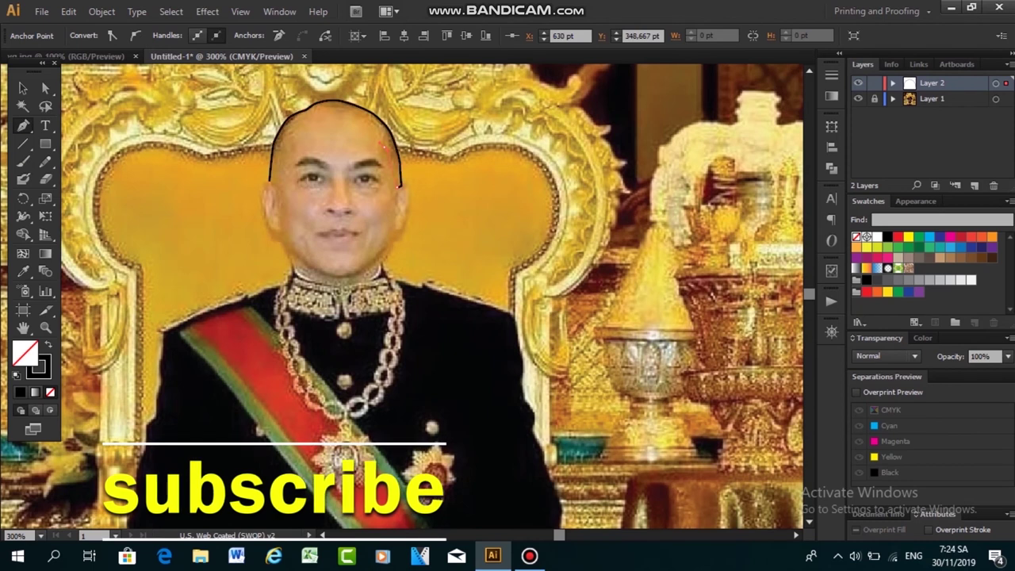
{"action": "left_click_drag", "start_coordinate": [384, 145], "coordinate": [290, 147]}
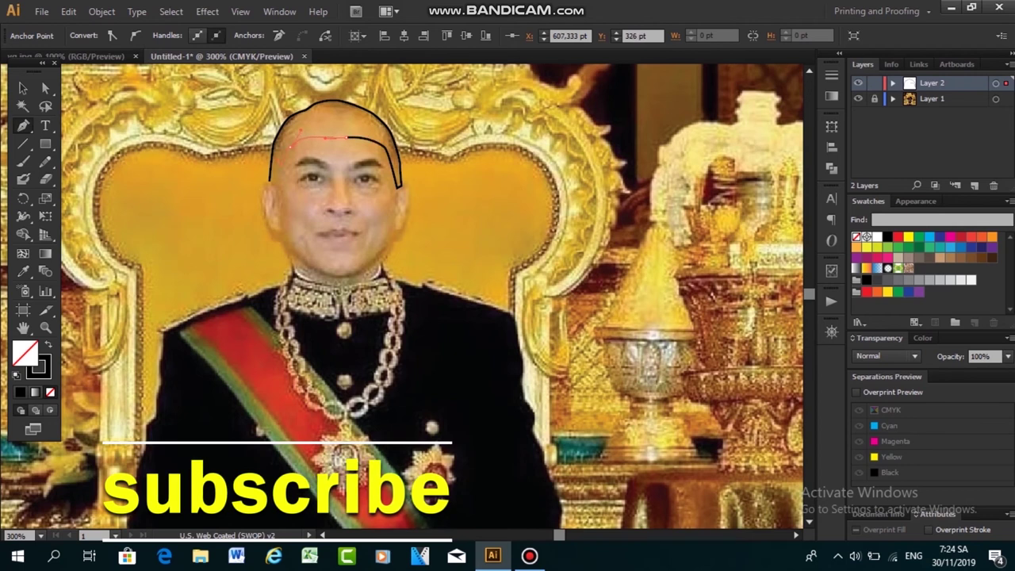
{"action": "left_click", "coordinate": [291, 146]}
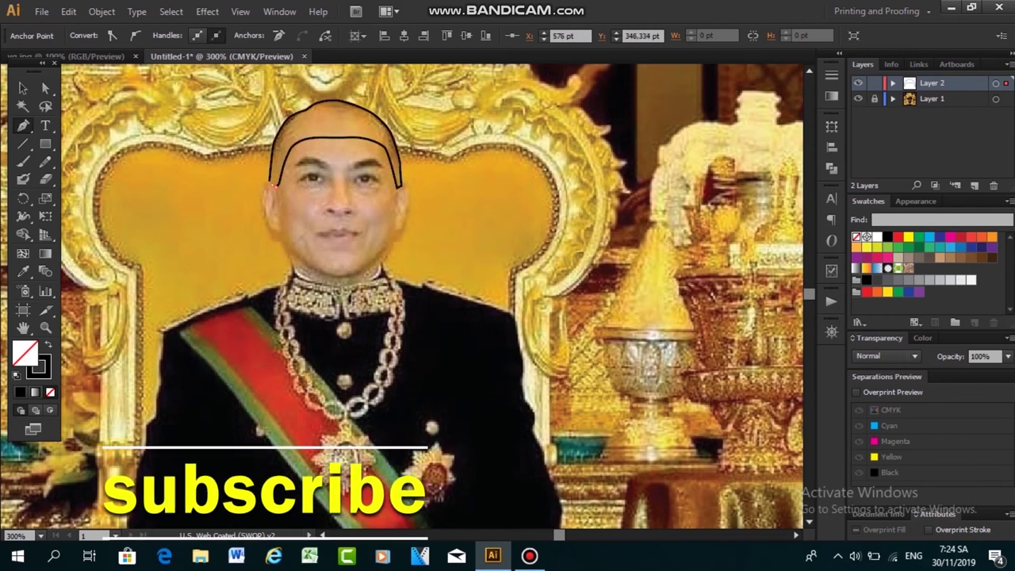
Draft the face outline down the left side and around the chin, then undo it
{"action": "key", "text": "v"}
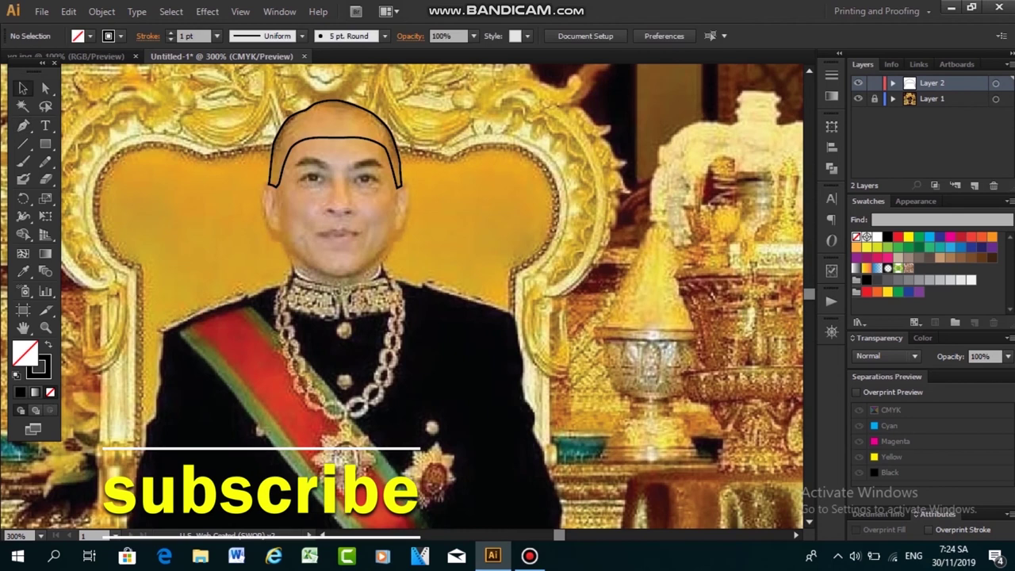
{"action": "scroll", "coordinate": [402, 297], "scroll_direction": "down", "scroll_amount": 1}
{"action": "scroll", "coordinate": [402, 298], "scroll_direction": "down", "scroll_amount": 1}
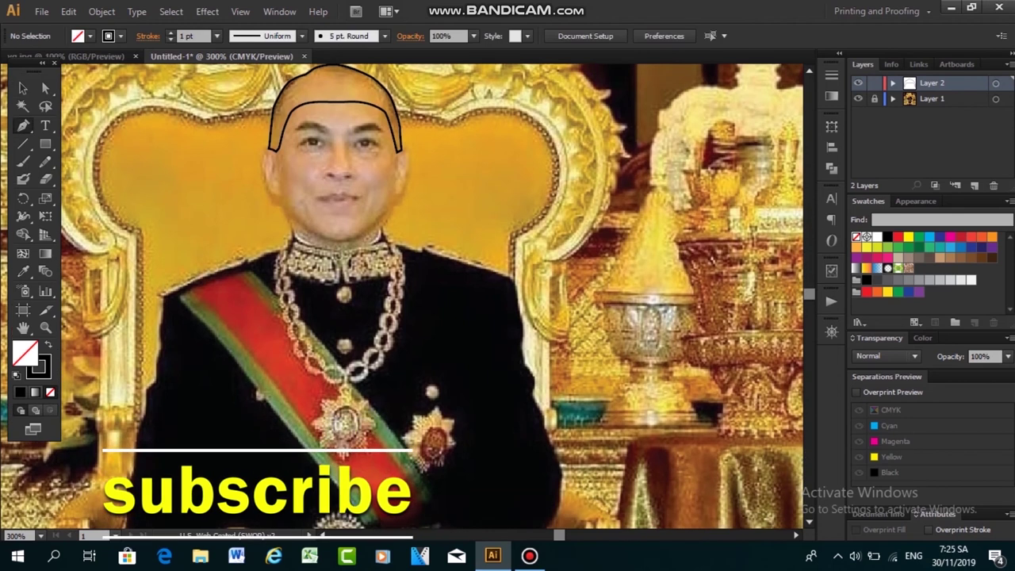
{"action": "key", "text": "p"}
{"action": "left_click_drag", "start_coordinate": [263, 153], "coordinate": [264, 188]}
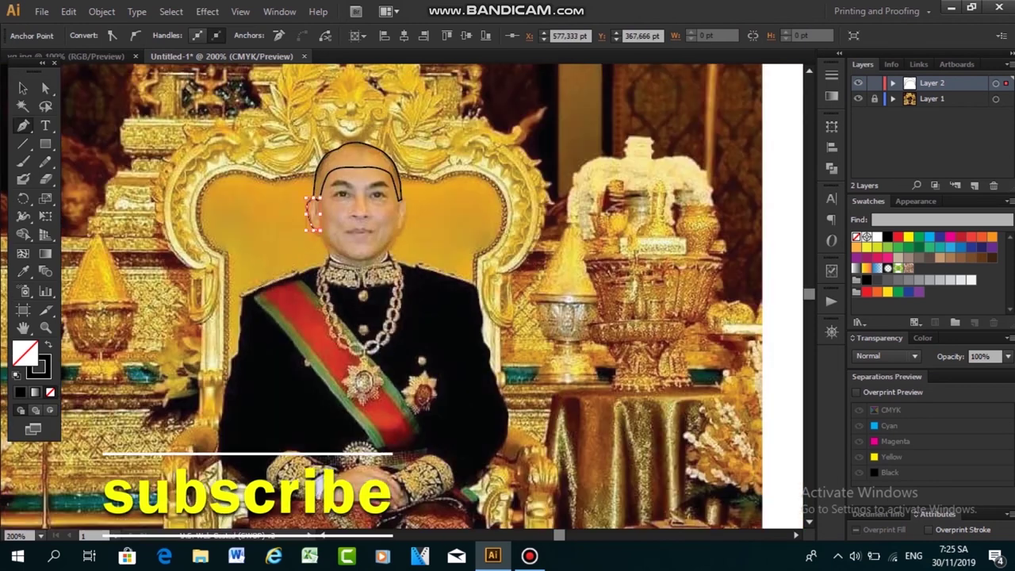
{"action": "key", "text": "ctrl+minus"}
{"action": "left_click_drag", "start_coordinate": [337, 254], "coordinate": [349, 252]}
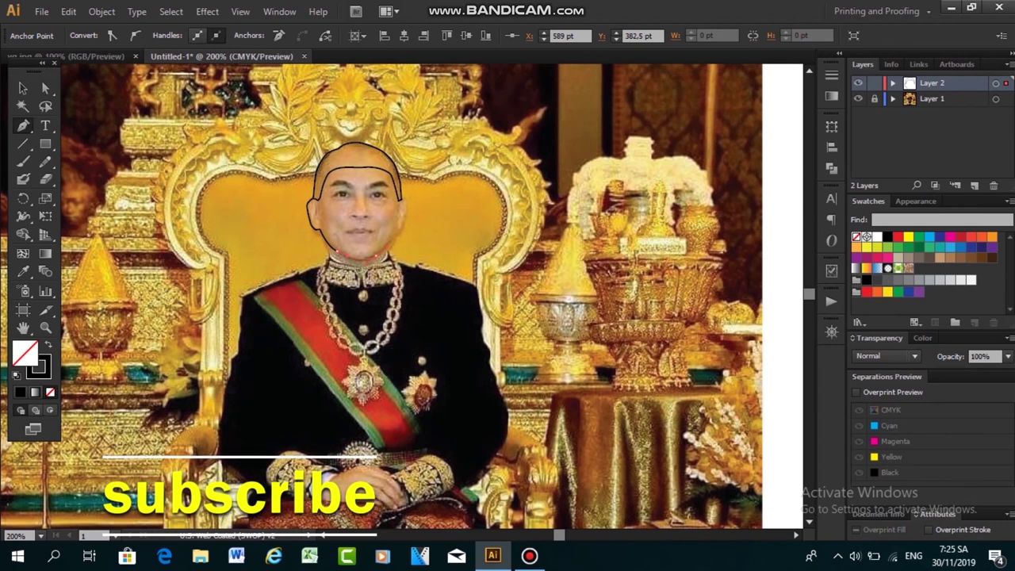
{"action": "left_click", "coordinate": [379, 257]}
{"action": "key", "text": "ctrl+z"}
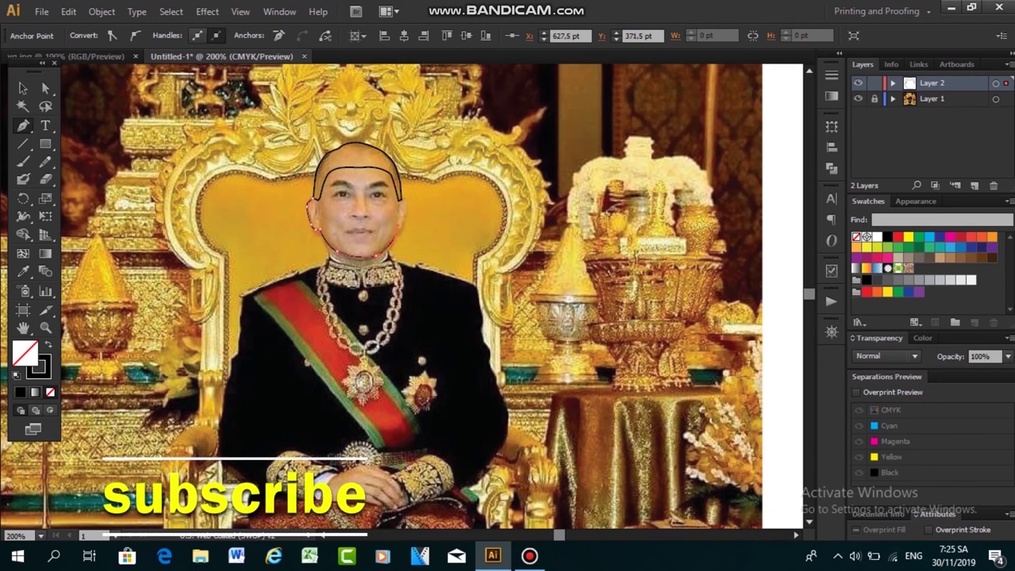
{"action": "key", "text": "ctrl+z"}
{"action": "key", "text": "ctrl+z"}
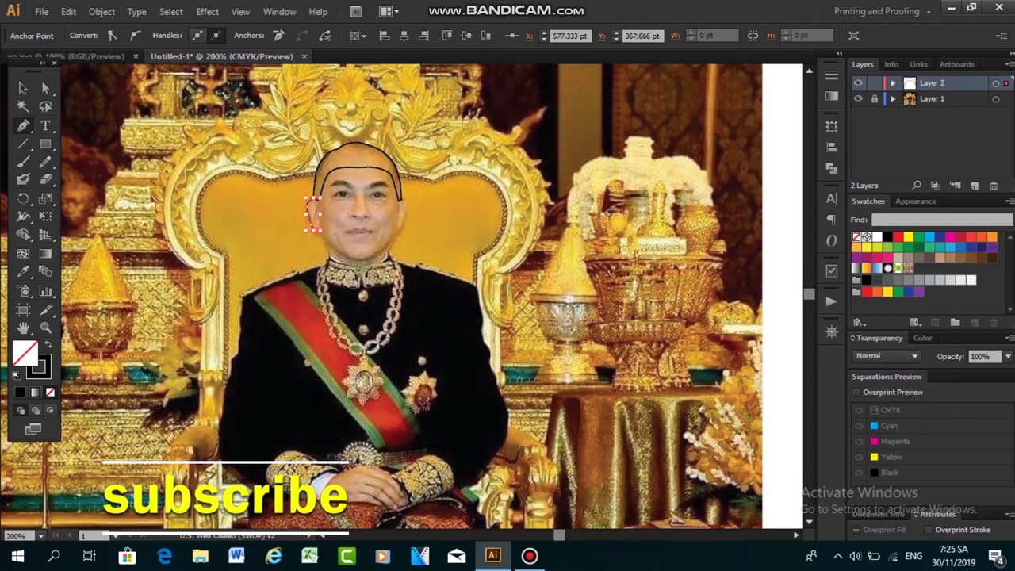
{"action": "key", "text": "ctrl+z"}
Redraw the outline down the left cheek, under the chin and up the right jaw
{"action": "left_click", "coordinate": [340, 250]}
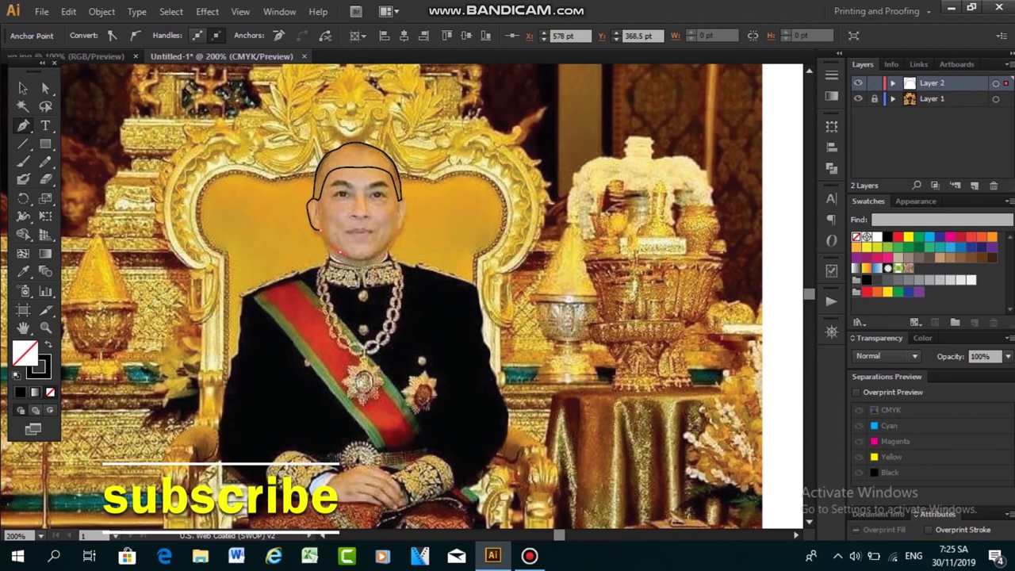
{"action": "left_click", "coordinate": [376, 256]}
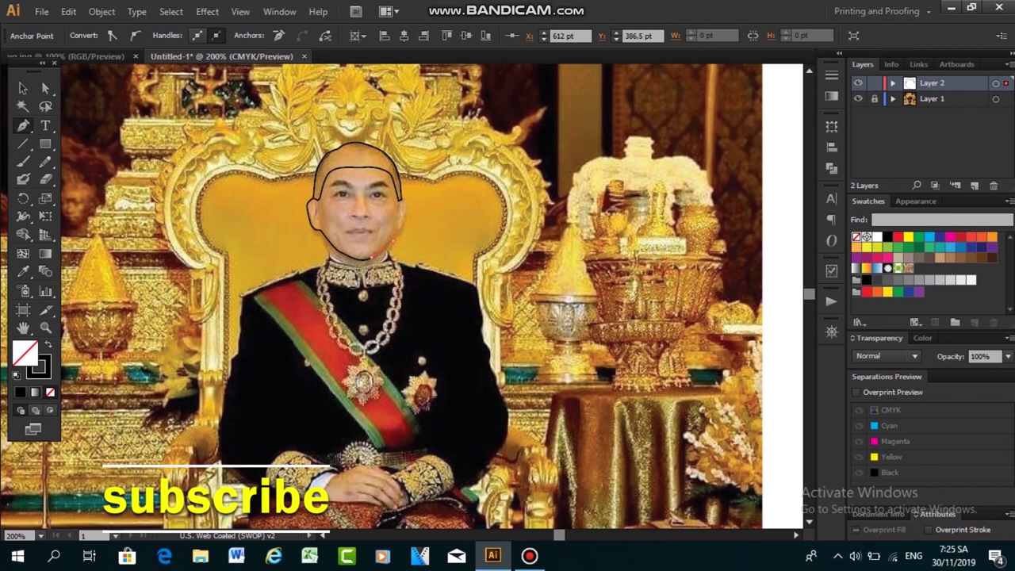
{"action": "left_click", "coordinate": [392, 244]}
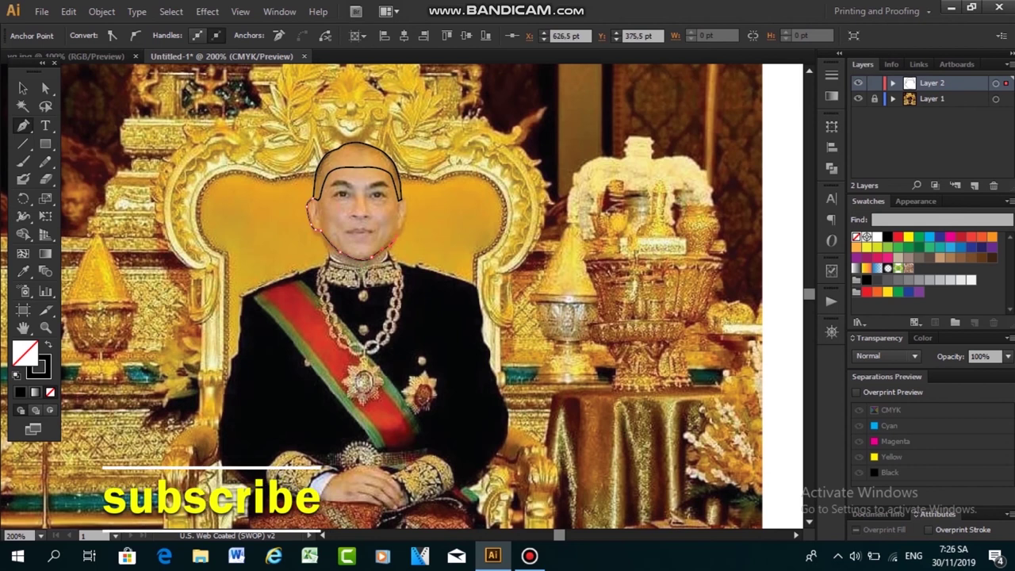
{"action": "key", "text": "v"}
{"action": "key", "text": "ctrl+shift+a"}
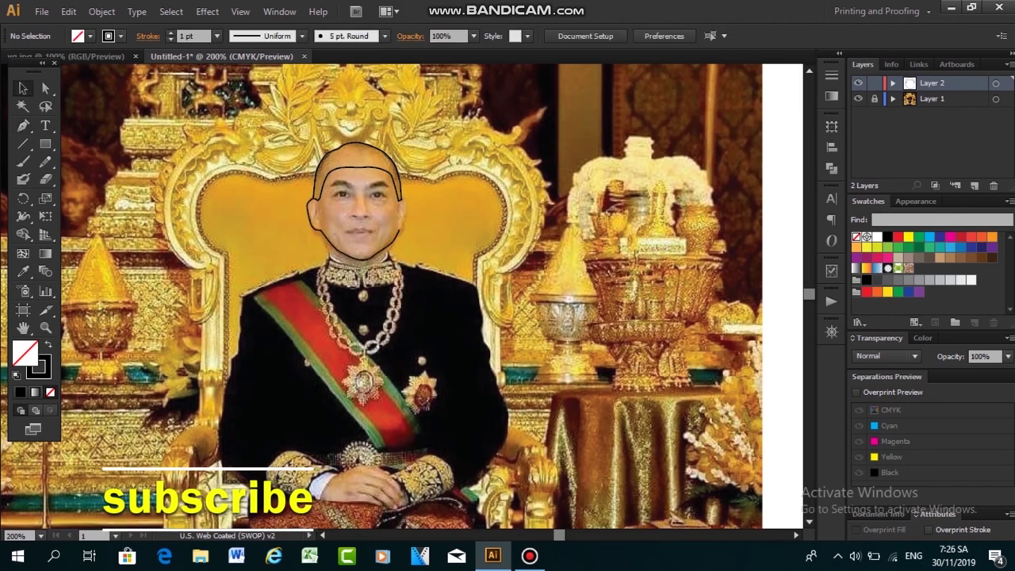
{"action": "left_click", "coordinate": [324, 238]}
{"action": "key", "text": "p"}
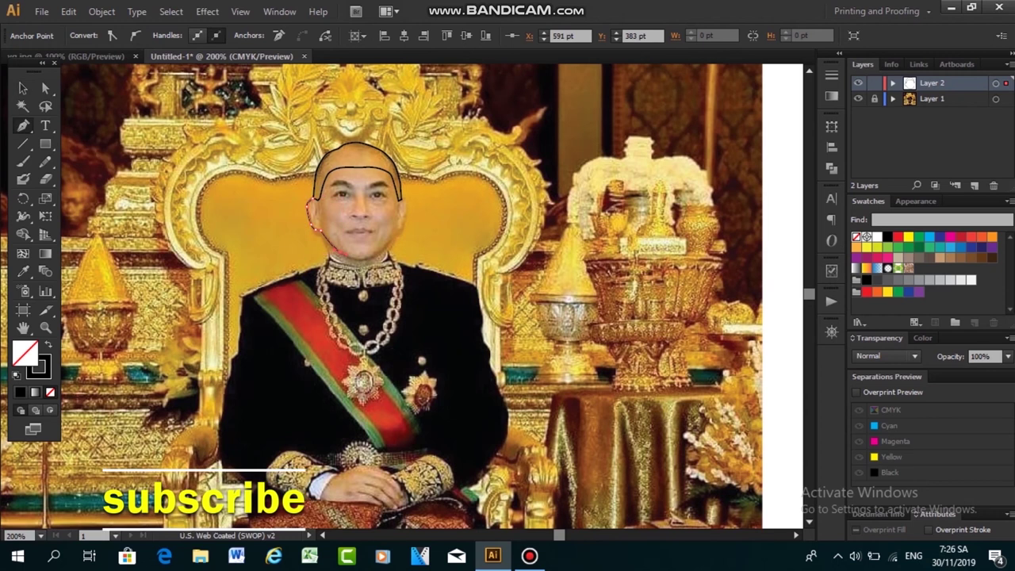
{"action": "left_click", "coordinate": [340, 252]}
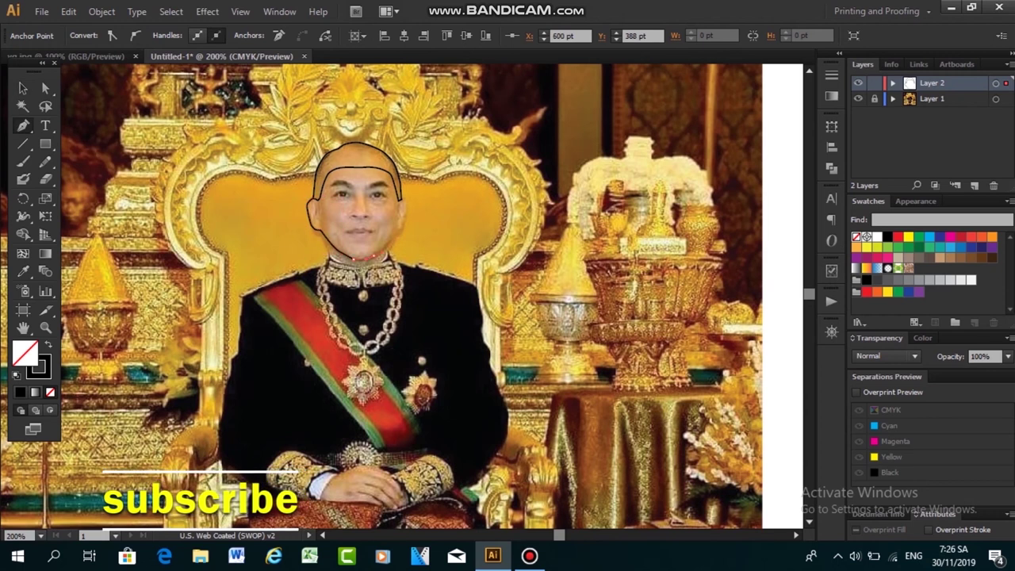
{"action": "left_click", "coordinate": [361, 257]}
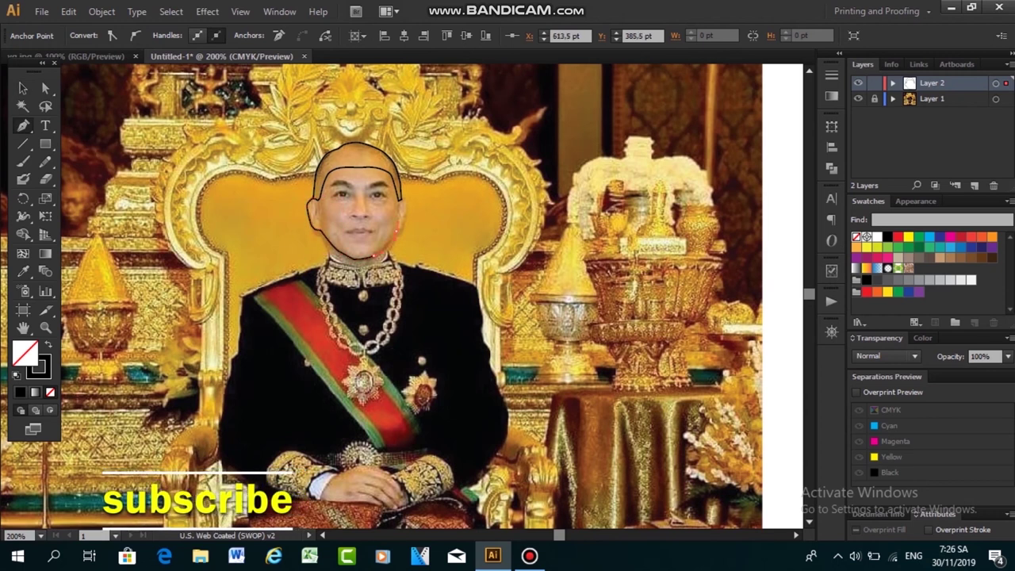
{"action": "left_click", "coordinate": [385, 231]}
{"action": "key", "text": "v"}
{"action": "key", "text": "ctrl+shift+a"}
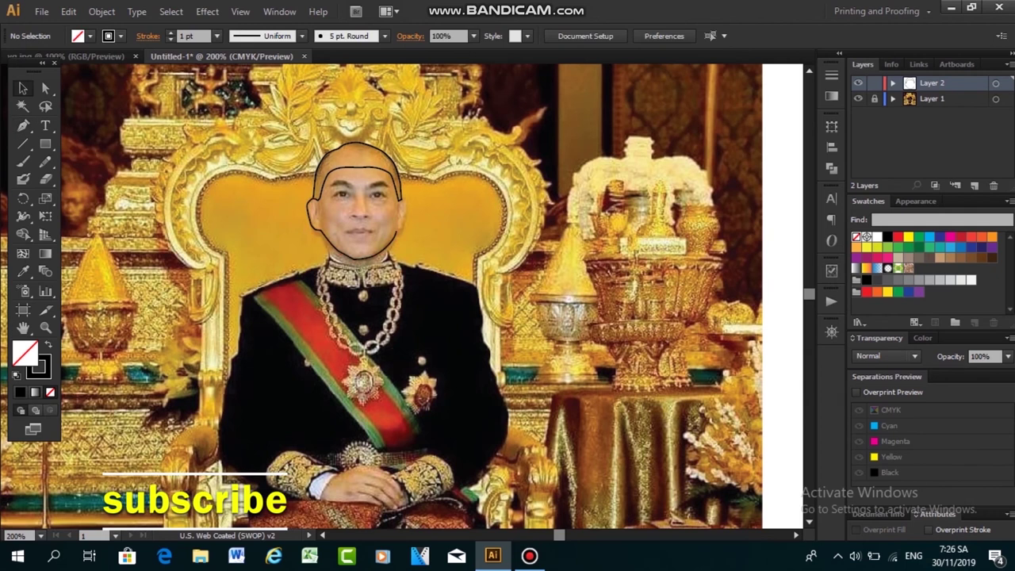
Check the outline against the hidden photo and restore the chin and right-jaw segments
{"action": "left_click", "coordinate": [858, 99]}
{"action": "left_click", "coordinate": [858, 98]}
{"action": "key", "text": "ctrl+plus"}
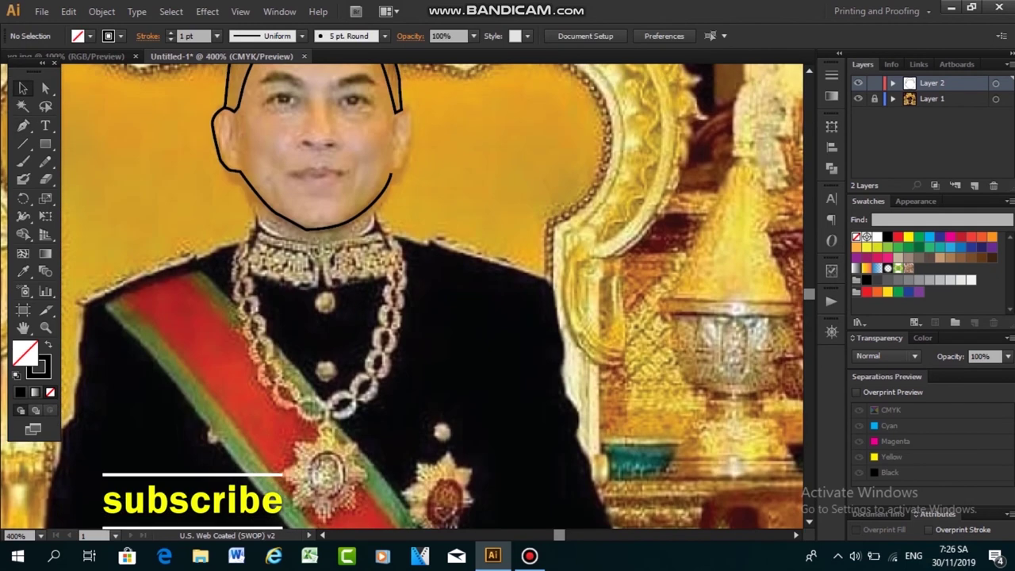
{"action": "key", "text": "p"}
{"action": "key", "text": "ctrl+z"}
{"action": "key", "text": "ctrl+z"}
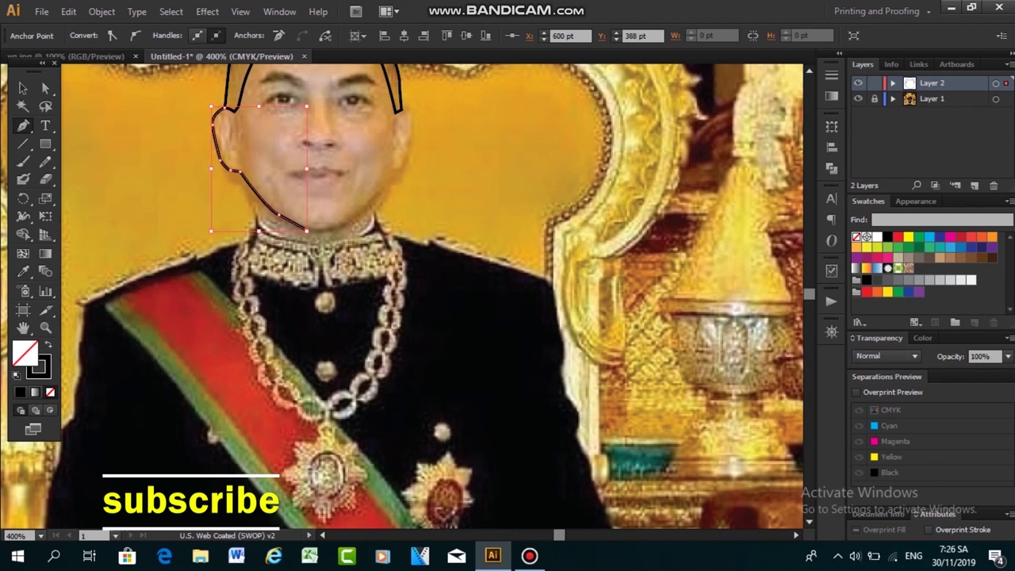
{"action": "key", "text": "ctrl+z"}
{"action": "key", "text": "ctrl+z"}
{"action": "key", "text": "ctrl+shift+z"}
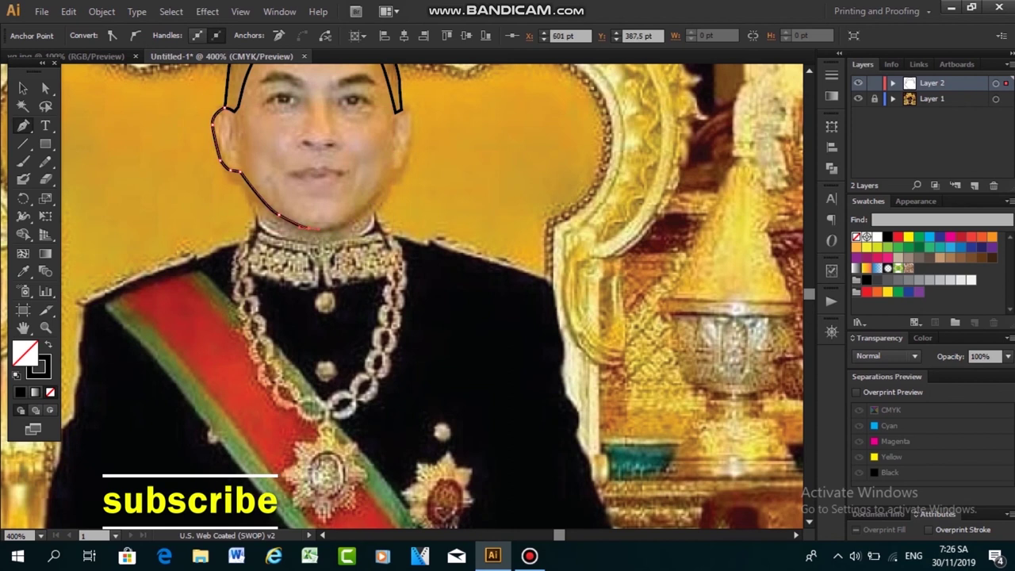
{"action": "key", "text": "ctrl+shift+z"}
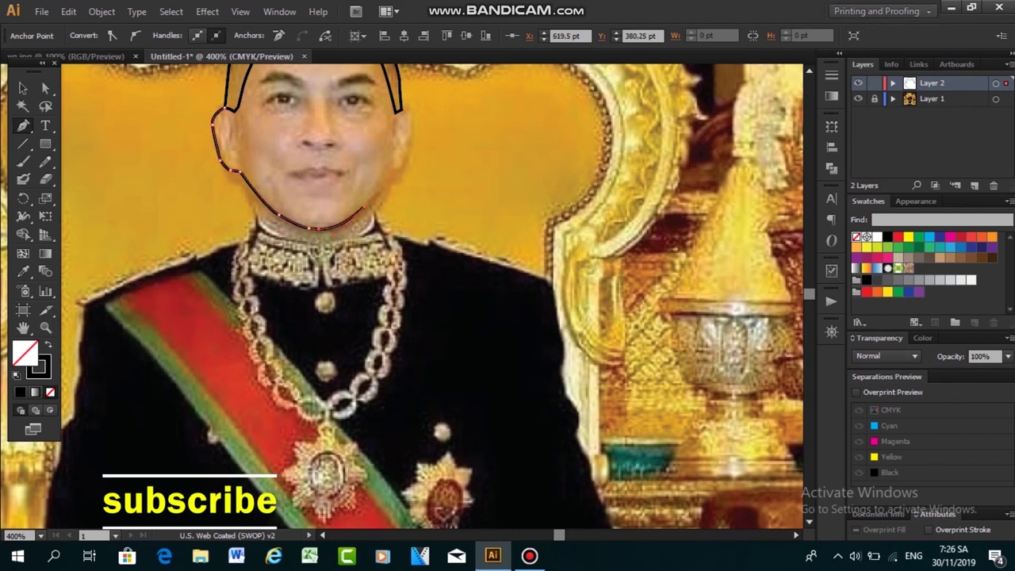
{"action": "key", "text": "ctrl+shift+z"}
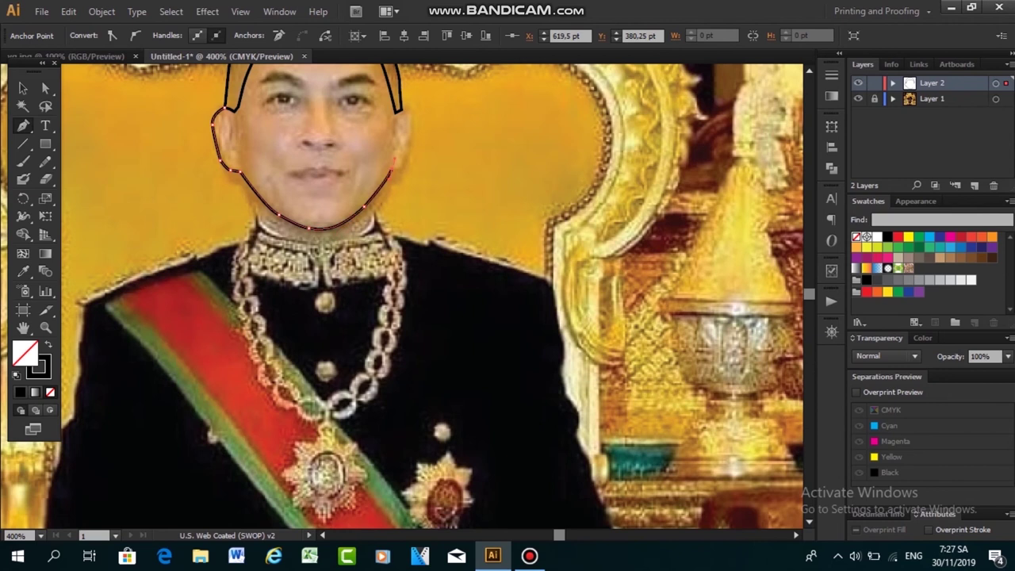
{"action": "key", "text": "v"}
Extend the head outline from its open end down the right side of the face and jaw
{"action": "scroll", "coordinate": [432, 296], "scroll_direction": "up", "scroll_amount": 1}
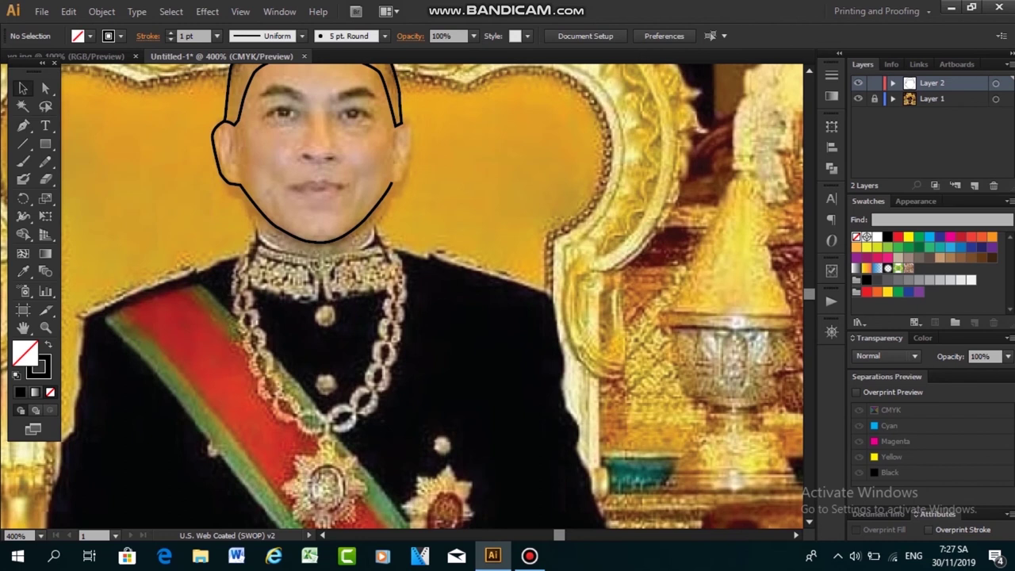
{"action": "left_click", "coordinate": [23, 125]}
{"action": "left_click", "coordinate": [400, 123]}
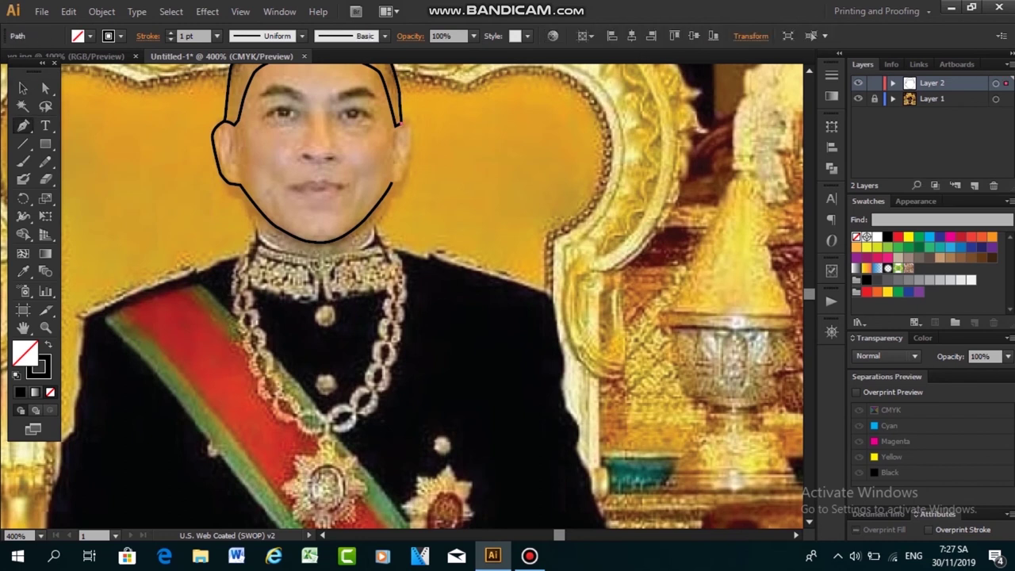
{"action": "key", "text": "ctrl+minus"}
{"action": "left_click", "coordinate": [402, 167]}
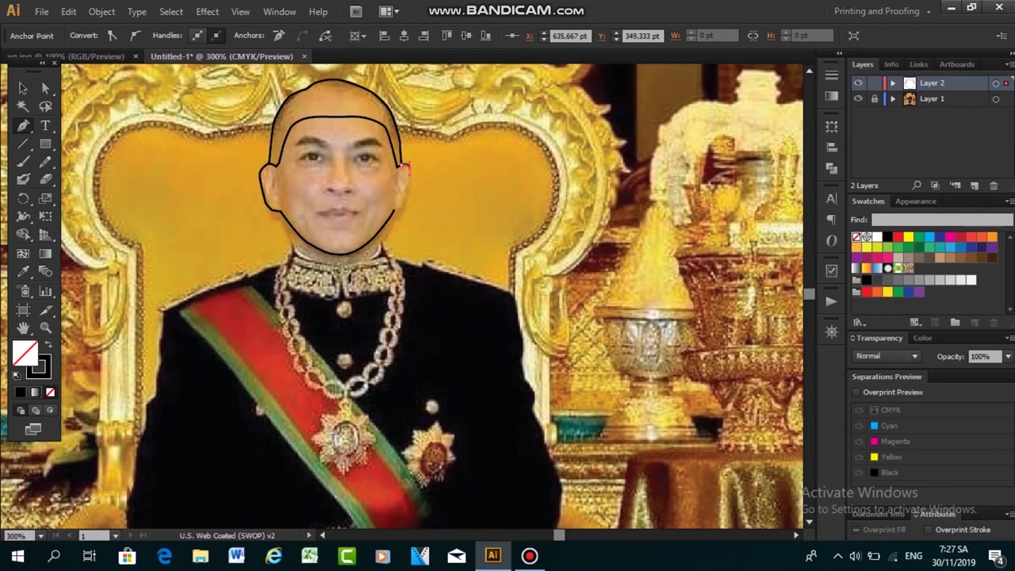
{"action": "left_click", "coordinate": [406, 204]}
{"action": "key", "text": "v"}
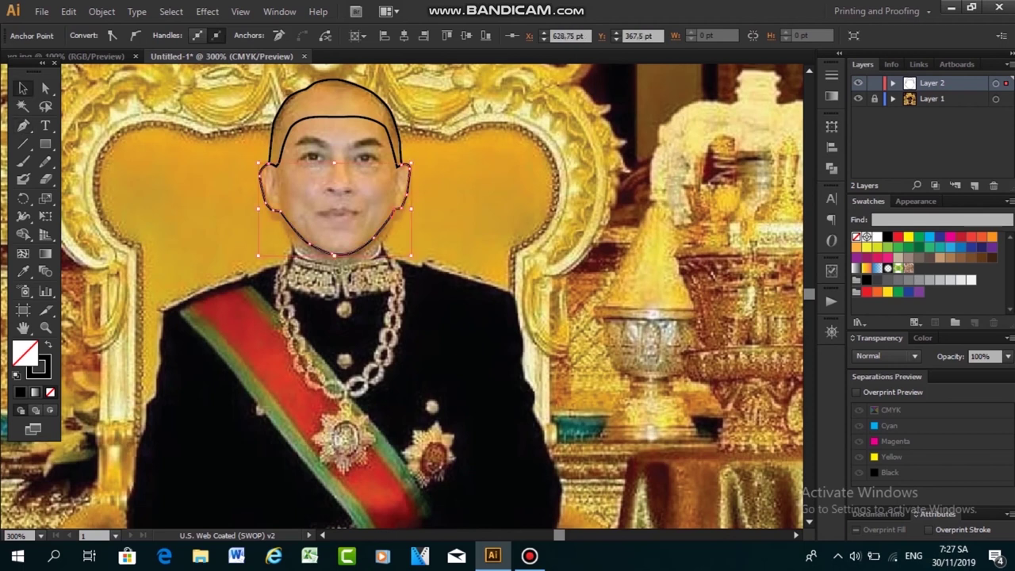
{"action": "key", "text": "ctrl+shift+a"}
{"action": "scroll", "coordinate": [407, 297], "scroll_direction": "down", "scroll_amount": 2}
{"action": "scroll", "coordinate": [402, 296], "scroll_direction": "up", "scroll_amount": 1}
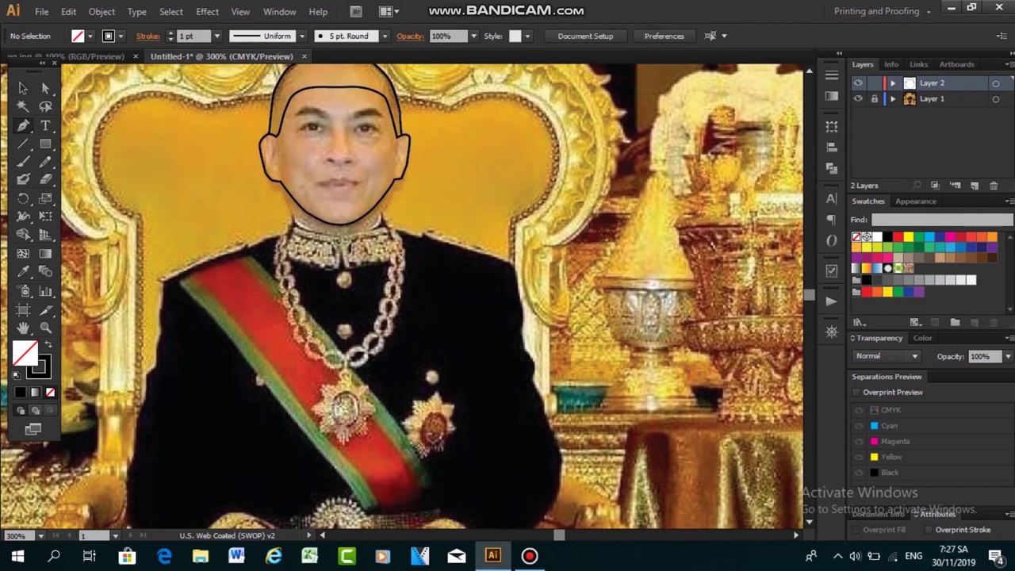
{"action": "key", "text": "ctrl+a"}
Make a first attempt at both eyebrow shapes, then undo it
{"action": "left_click", "coordinate": [373, 108]}
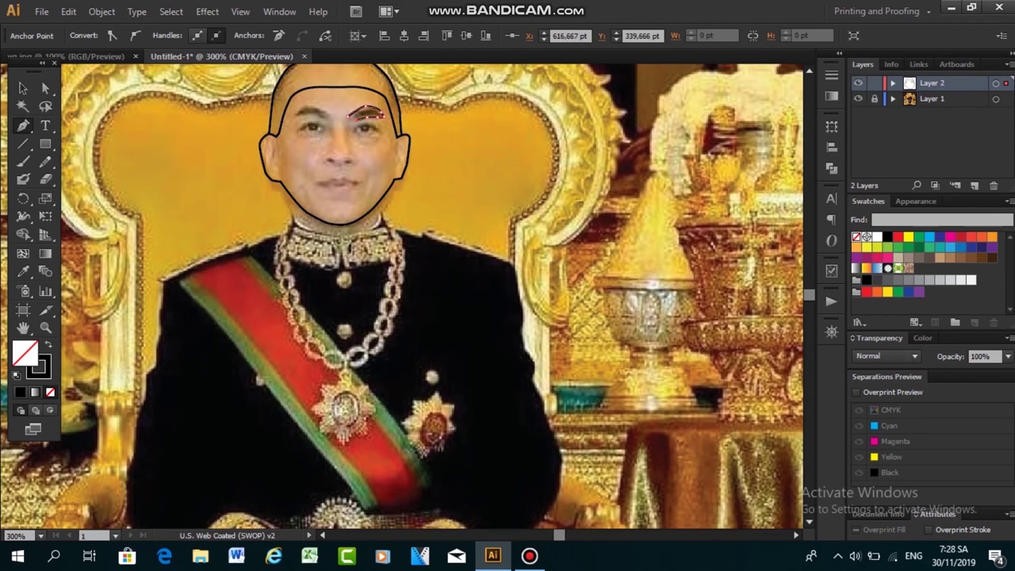
{"action": "key", "text": "ctrl+shift+a"}
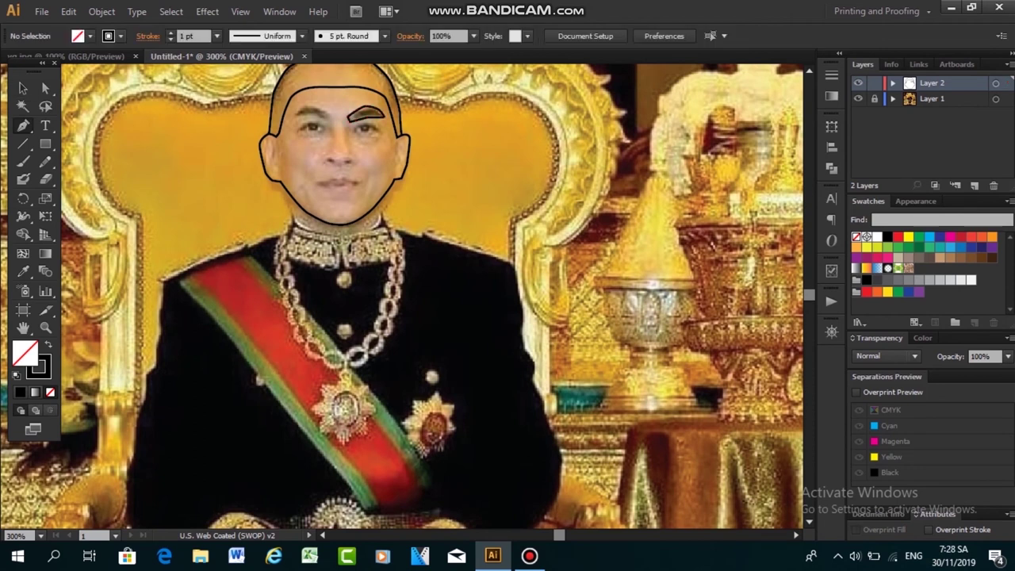
{"action": "left_click", "coordinate": [331, 115]}
{"action": "left_click", "coordinate": [312, 105]}
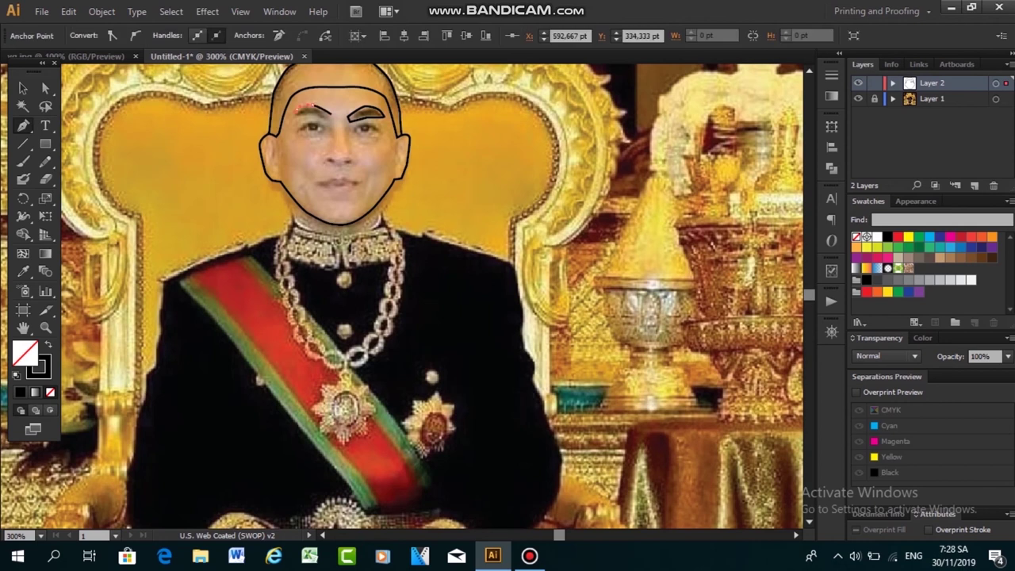
{"action": "left_click", "coordinate": [295, 112]}
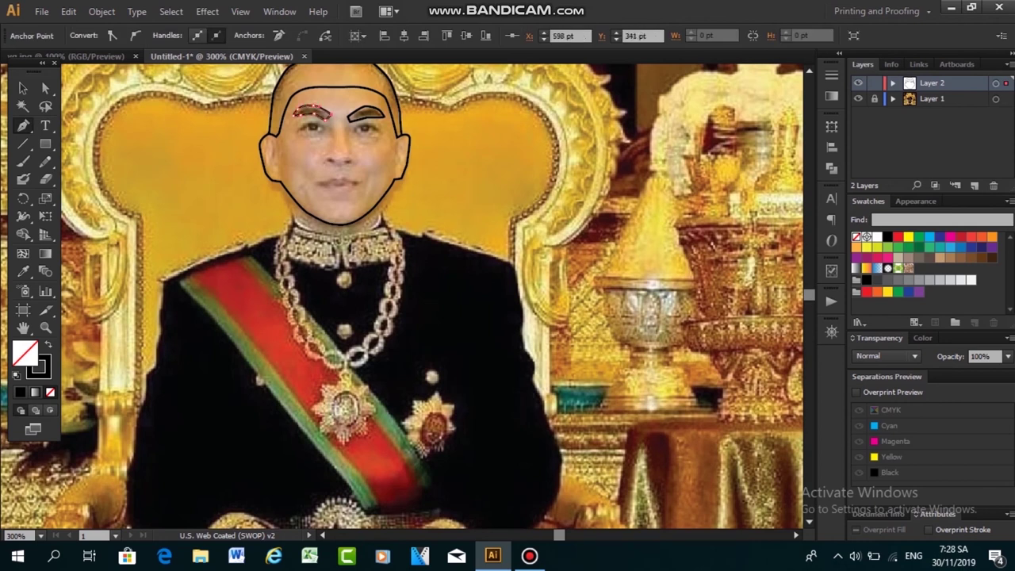
{"action": "left_click", "coordinate": [23, 88]}
{"action": "key", "text": "ctrl+shift+a"}
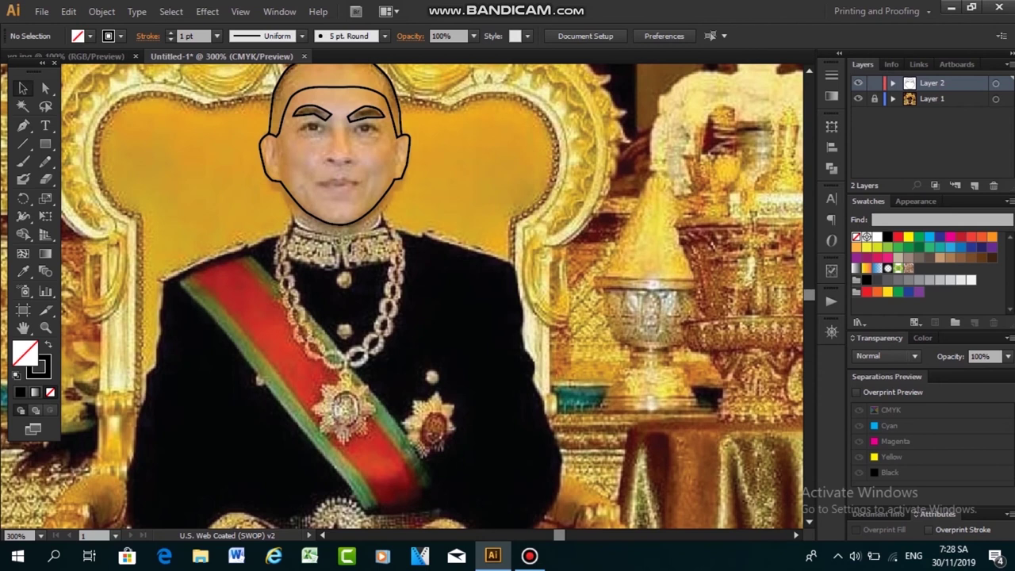
{"action": "key", "text": "ctrl+z"}
{"action": "key", "text": "ctrl+z"}
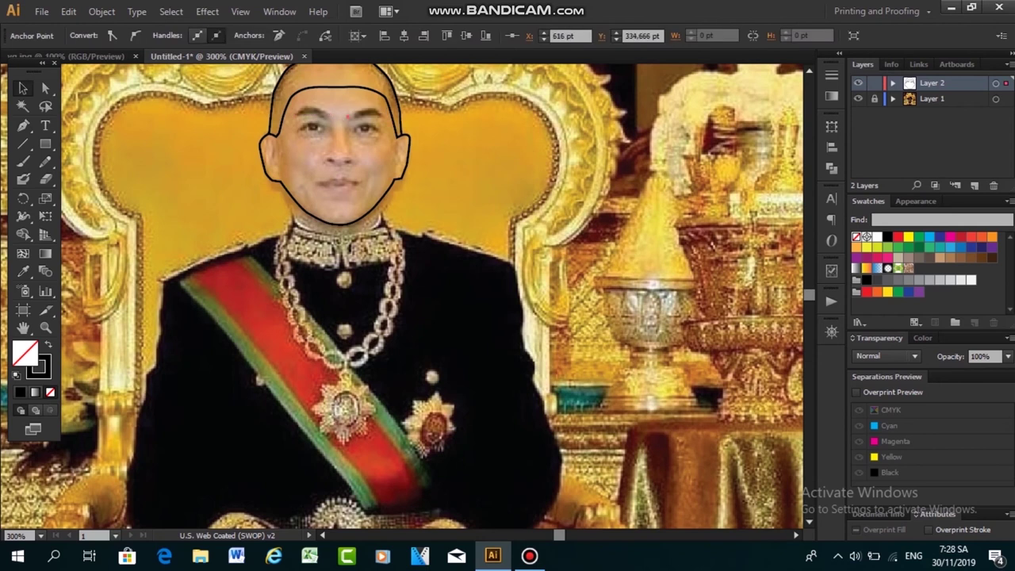
Draw a curved path along the top of the right eyebrow, then remove it
{"action": "key", "text": "p"}
{"action": "left_click", "coordinate": [346, 118]}
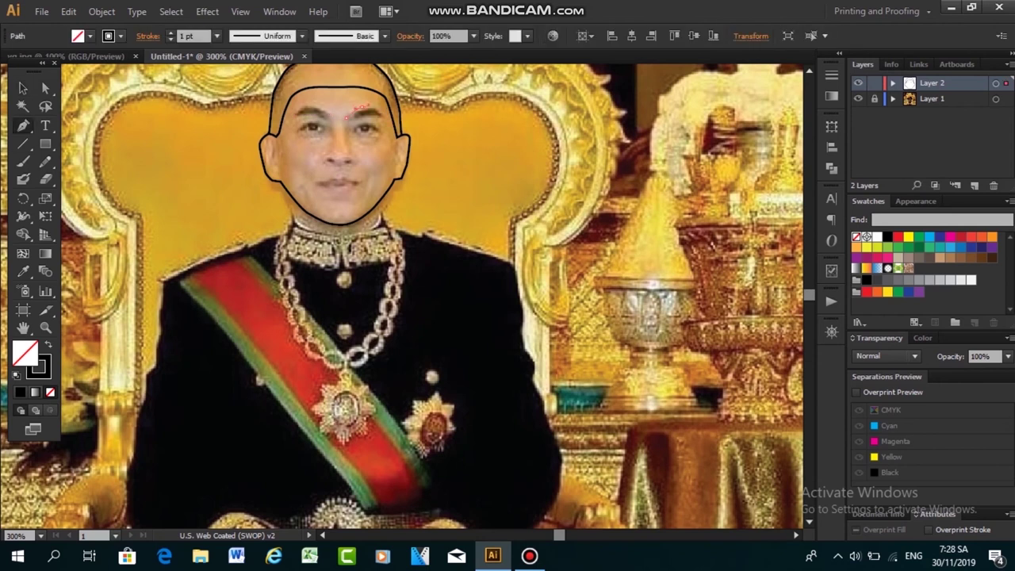
{"action": "left_click_drag", "start_coordinate": [373, 110], "coordinate": [384, 115]}
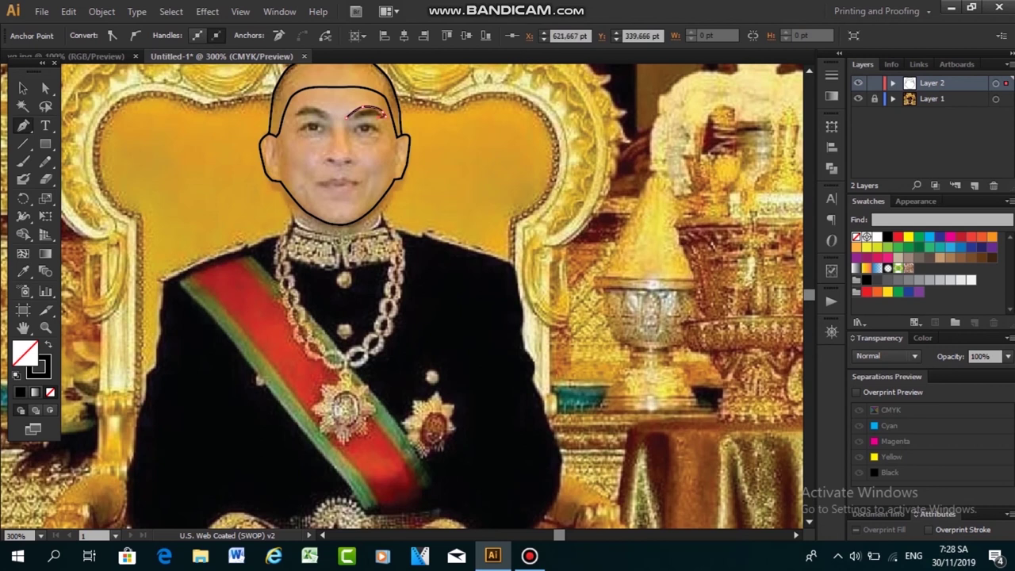
{"action": "key", "text": "v"}
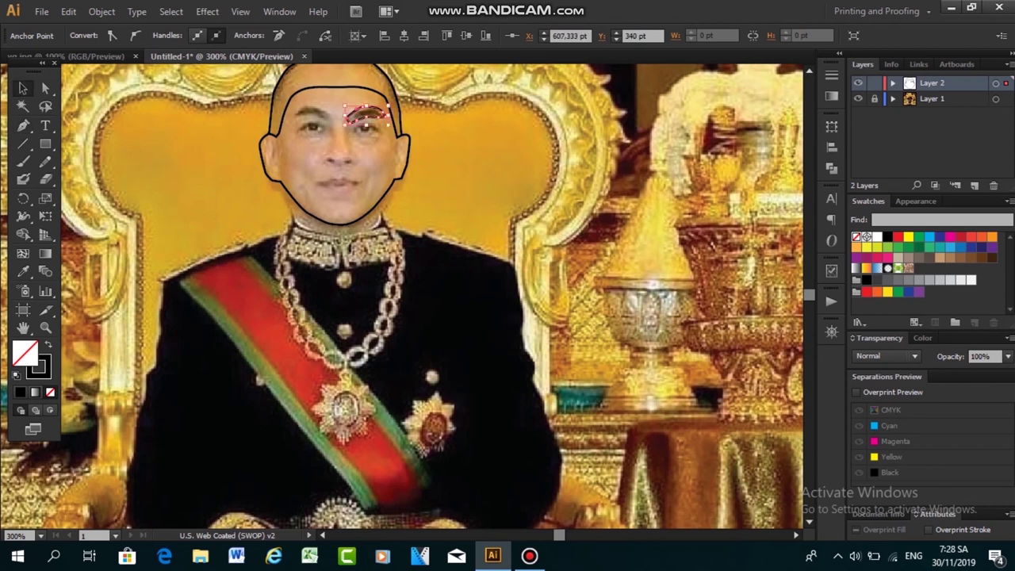
{"action": "key", "text": "ctrl+shift+a"}
{"action": "key", "text": "ctrl+z"}
{"action": "key", "text": "ctrl+z"}
{"action": "key", "text": "ctrl+z"}
{"action": "key", "text": "ctrl+z"}
Trace the right eyebrow as a closed shape
{"action": "key", "text": "p"}
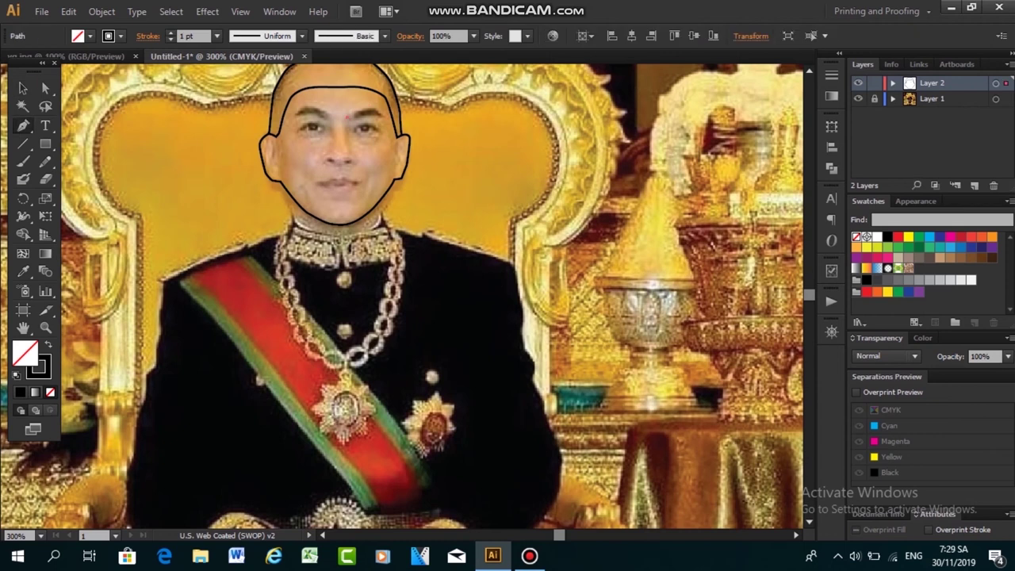
{"action": "left_click", "coordinate": [348, 114]}
{"action": "left_click", "coordinate": [382, 116]}
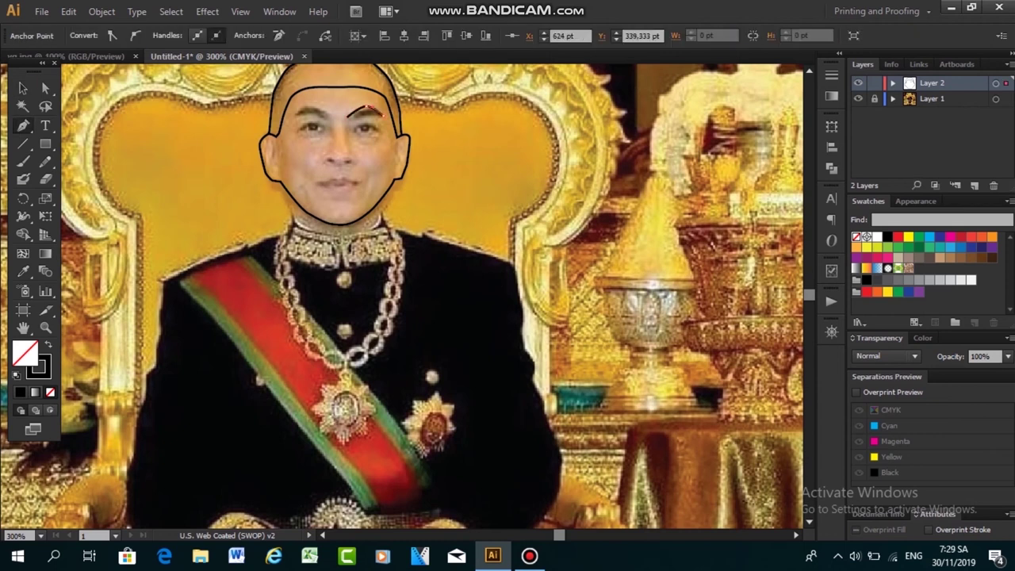
{"action": "left_click", "coordinate": [349, 115]}
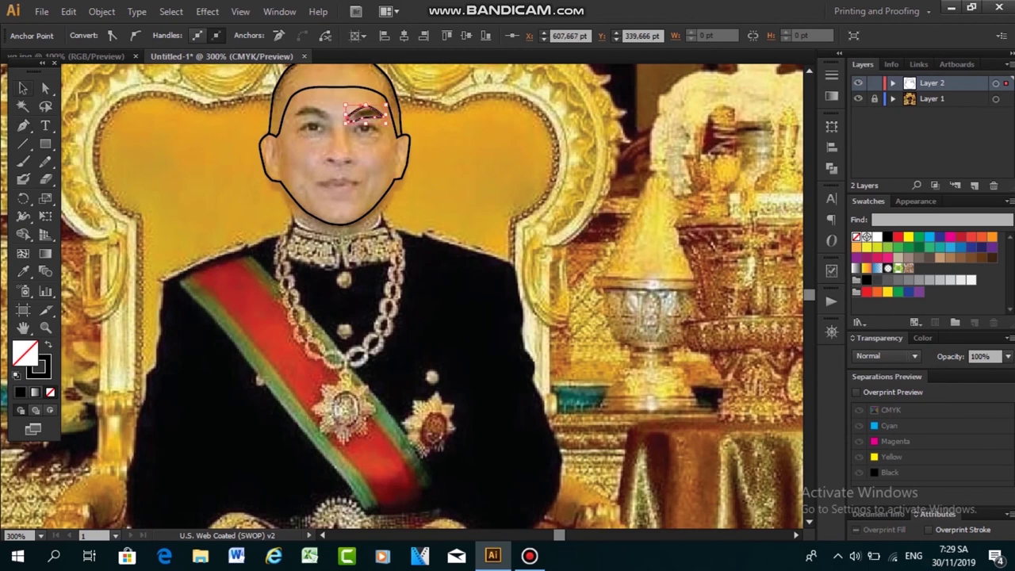
{"action": "left_click", "coordinate": [365, 139], "text": "ctrl"}
Trace the left eyebrow outline and zoom in closer on the face
{"action": "left_click", "coordinate": [329, 114], "text": "ctrl"}
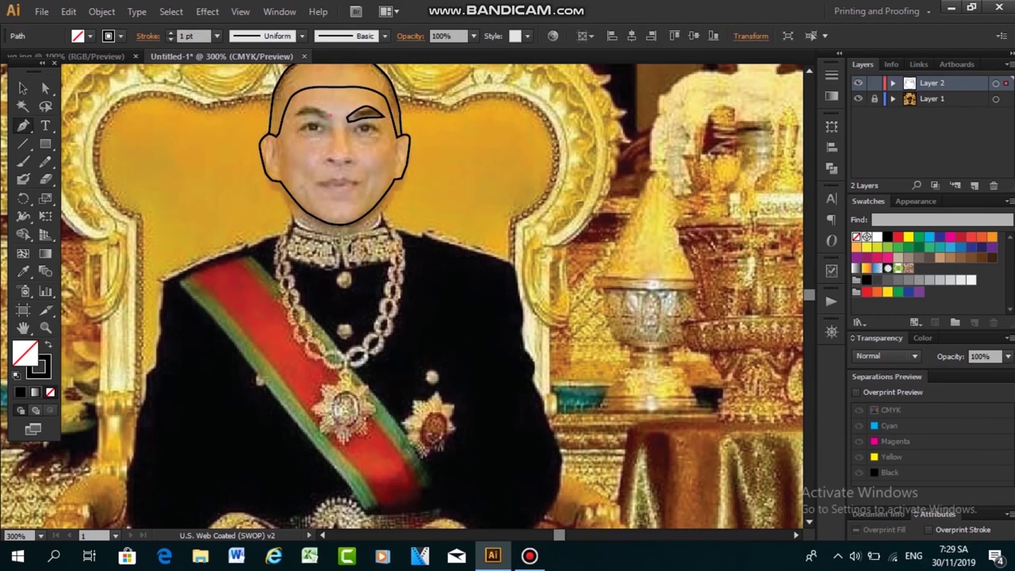
{"action": "left_click", "coordinate": [294, 114]}
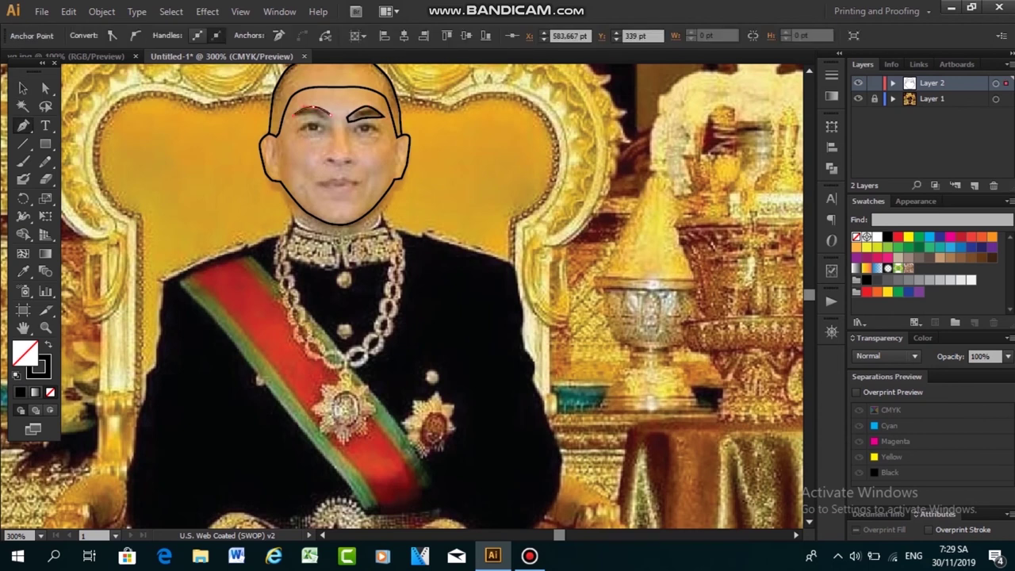
{"action": "key", "text": "v"}
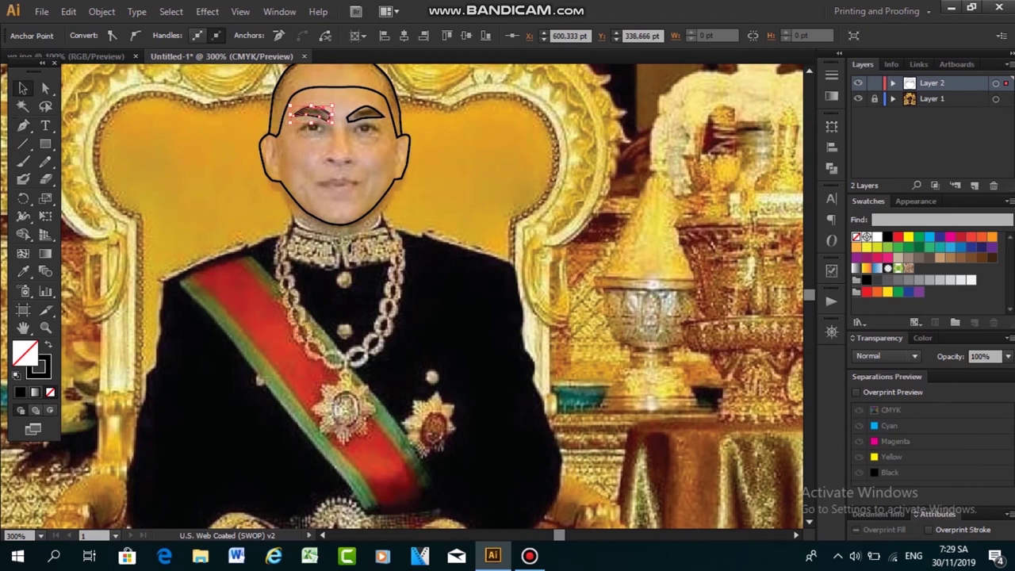
{"action": "key", "text": "ctrl+shift+a"}
{"action": "key", "text": "ctrl+plus"}
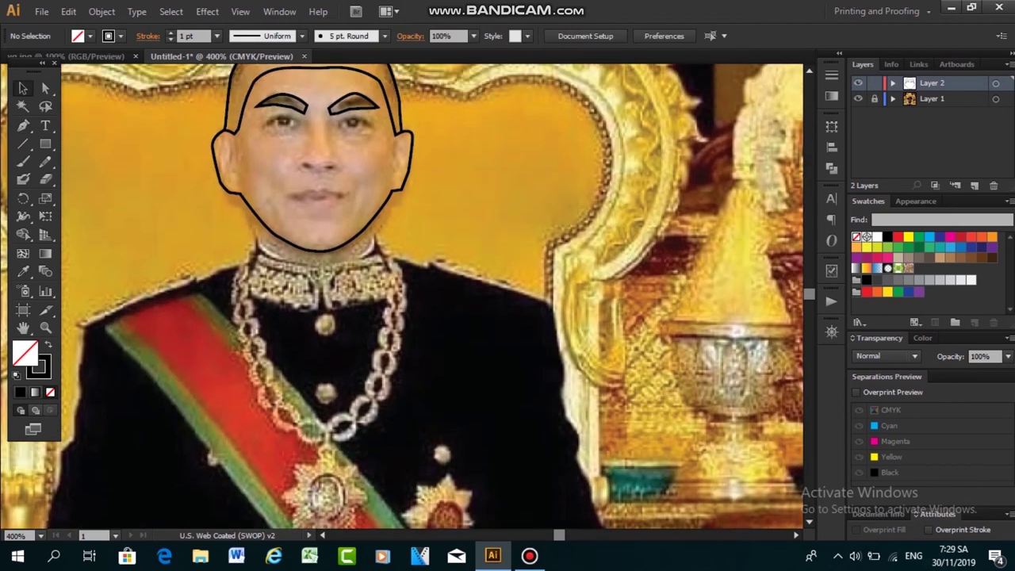
Trace a thin Pen outline around the king's right eye
{"action": "key", "text": "p"}
{"action": "left_click", "coordinate": [341, 121]}
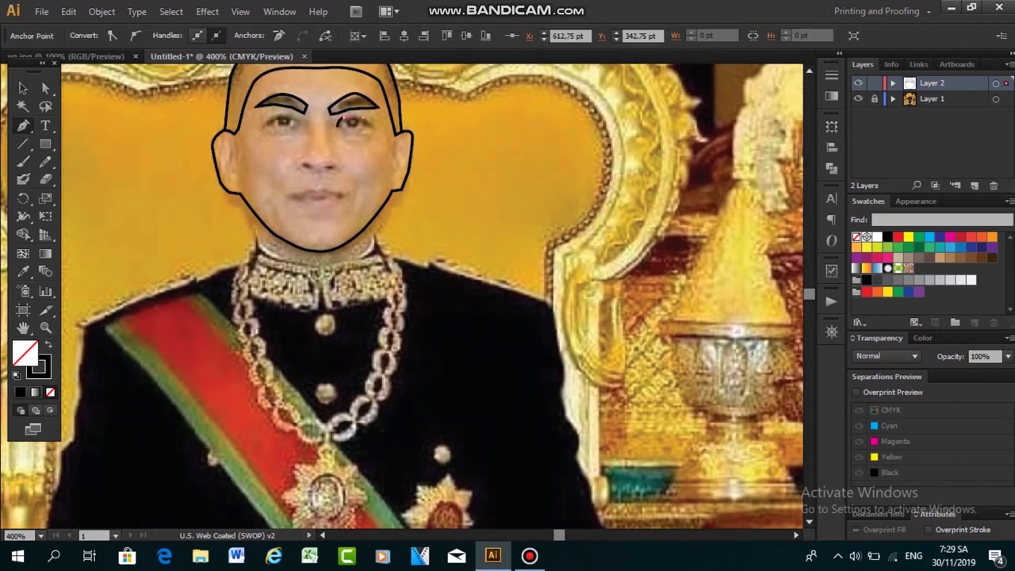
{"action": "left_click", "coordinate": [372, 124]}
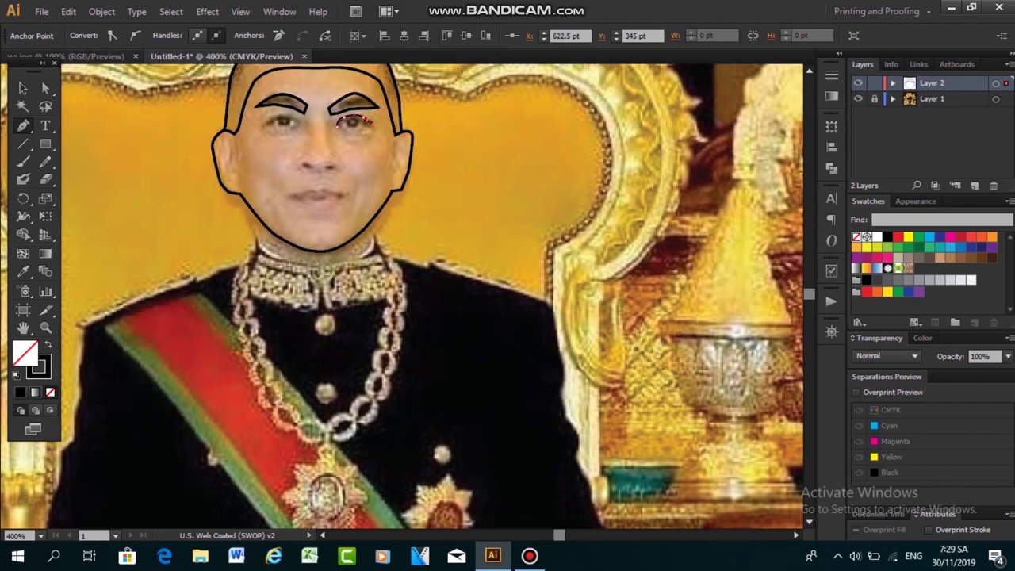
{"action": "left_click", "coordinate": [23, 89]}
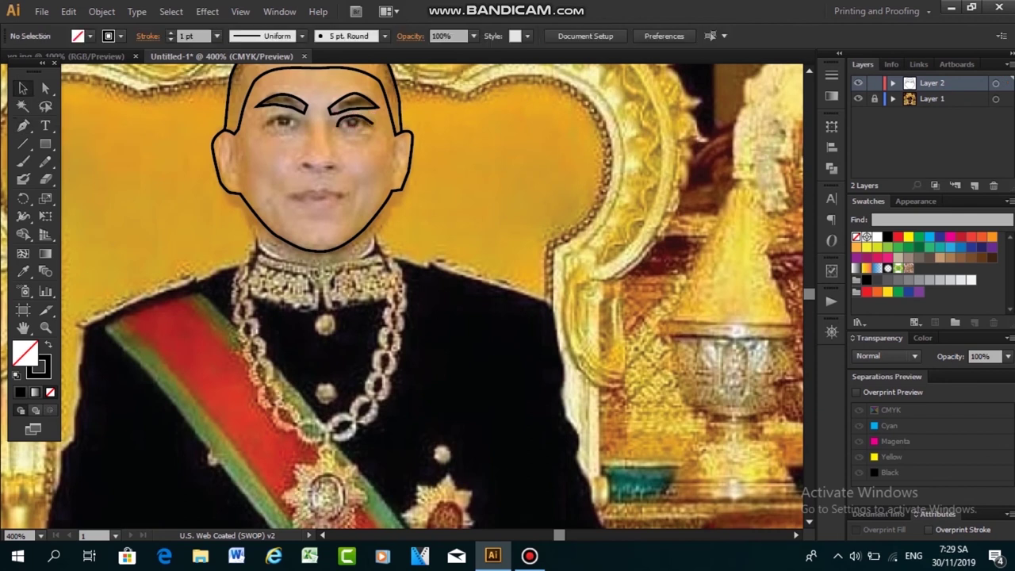
{"action": "key", "text": "ctrl+shift+a"}
{"action": "key", "text": "p"}
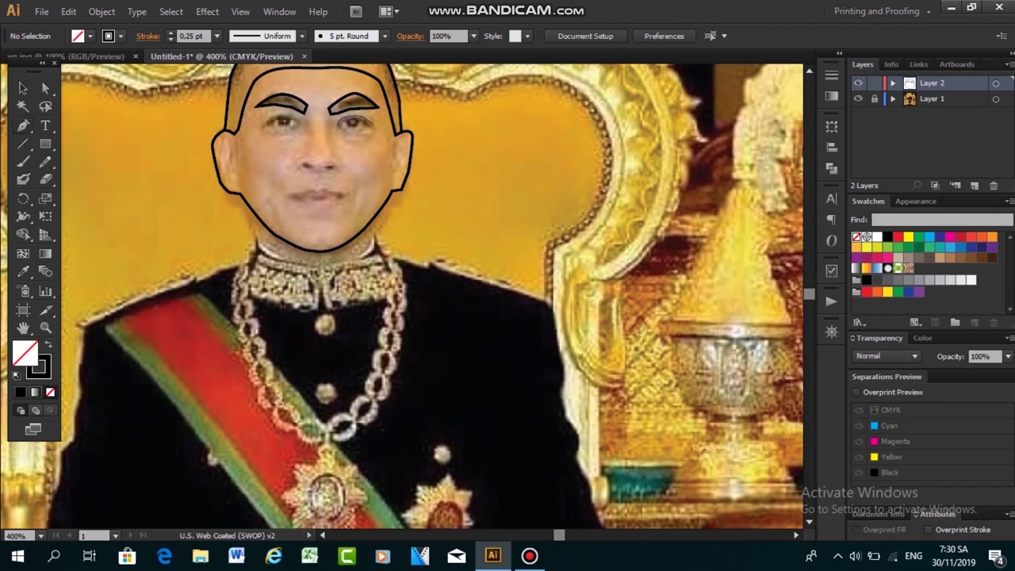
{"action": "left_click", "coordinate": [366, 121]}
{"action": "key", "text": "ctrl+plus"}
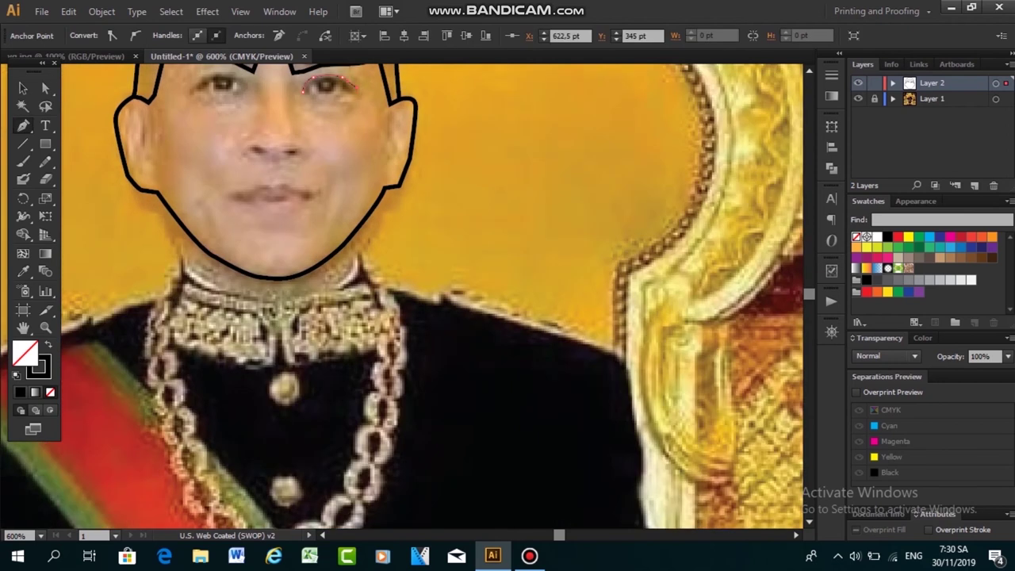
{"action": "left_click", "coordinate": [356, 101]}
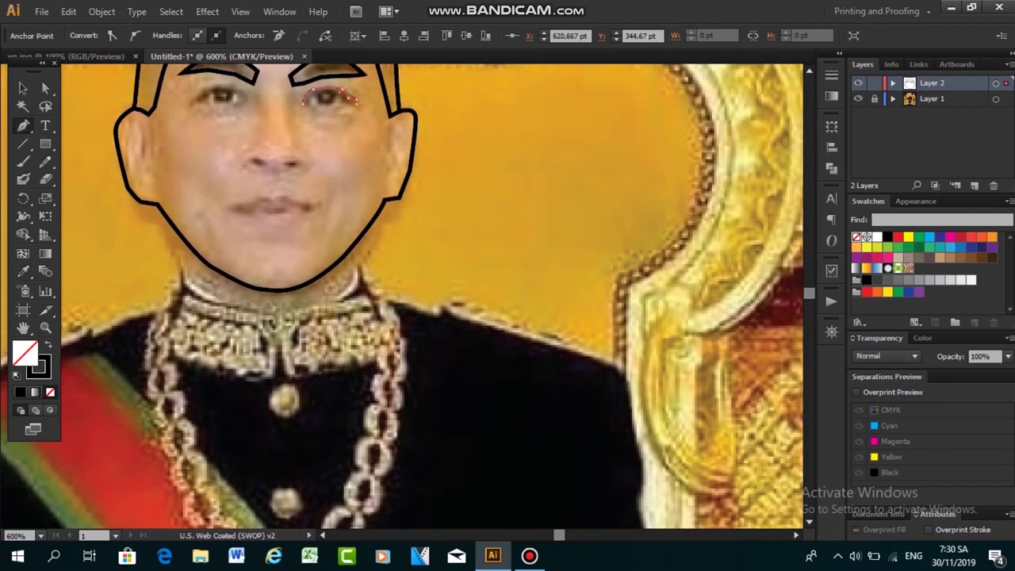
{"action": "left_click", "coordinate": [329, 94]}
{"action": "left_click", "coordinate": [329, 92], "text": "ctrl"}
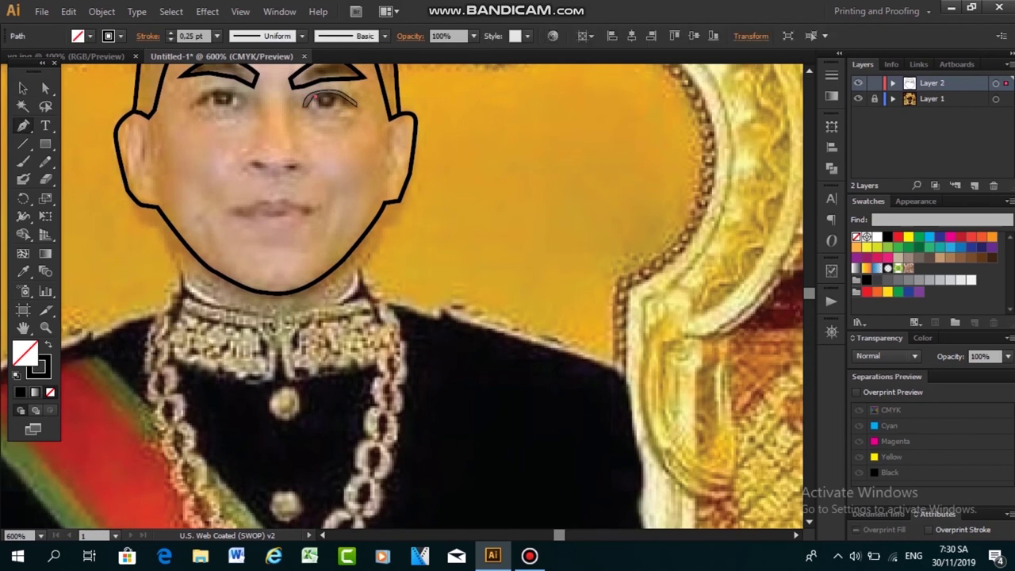
Zoom in and trace the right eye's pupil as a closed path, then deselect and zoom out
{"action": "left_click", "coordinate": [327, 104]}
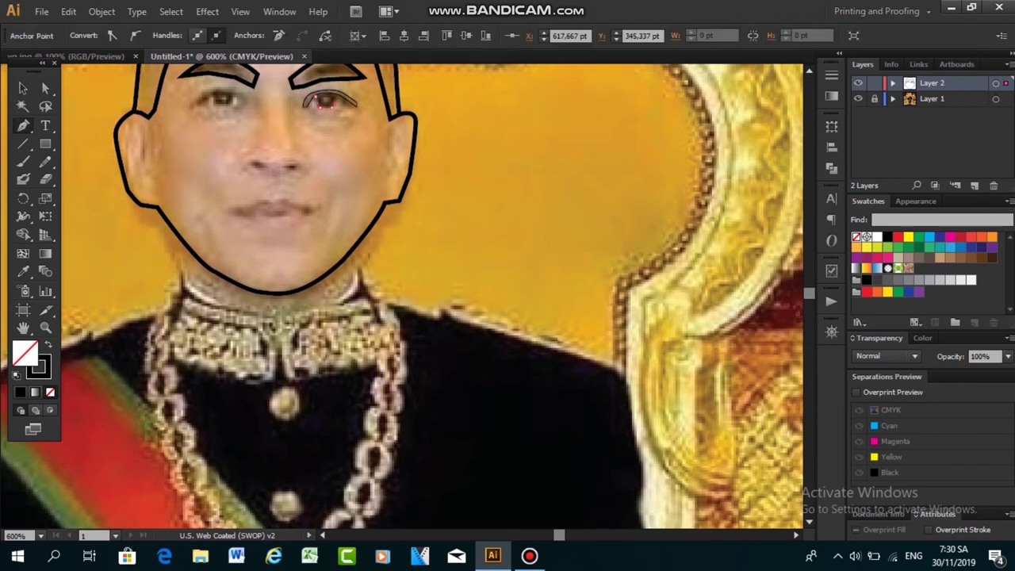
{"action": "key", "text": "ctrl+plus"}
{"action": "key", "text": "ctrl+plus"}
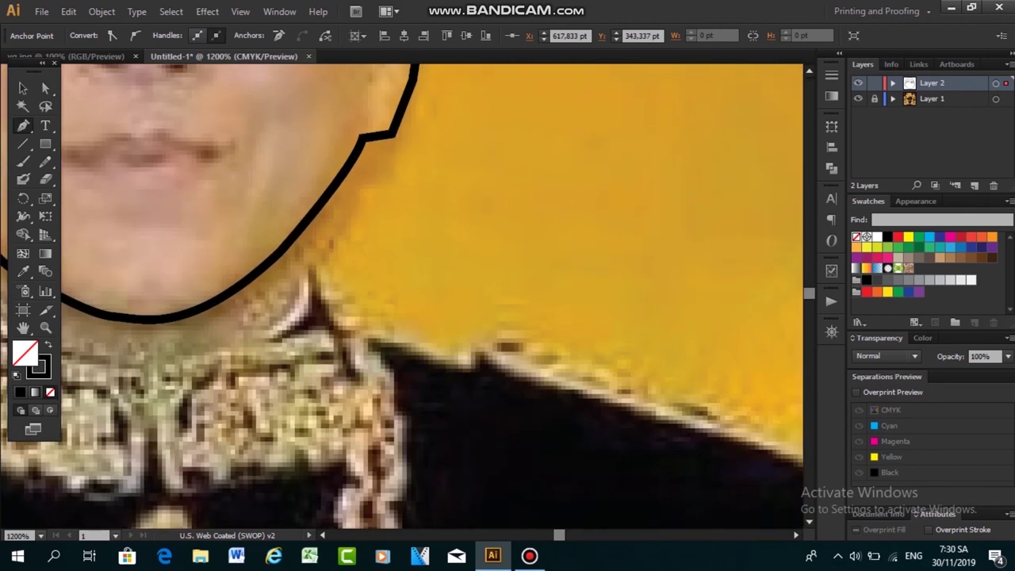
{"action": "scroll", "coordinate": [402, 297], "scroll_direction": "up", "scroll_amount": 5}
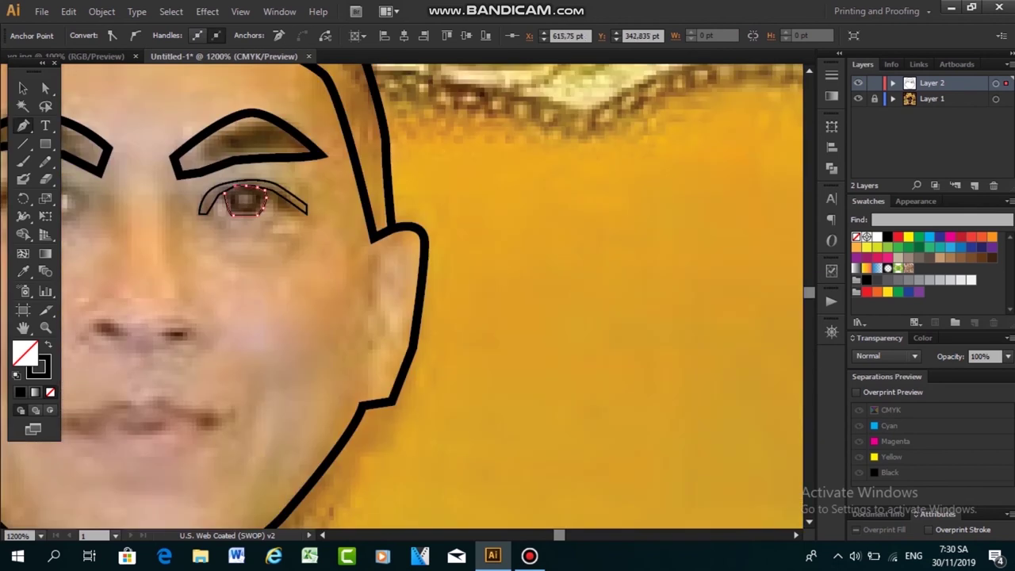
{"action": "key", "text": "p"}
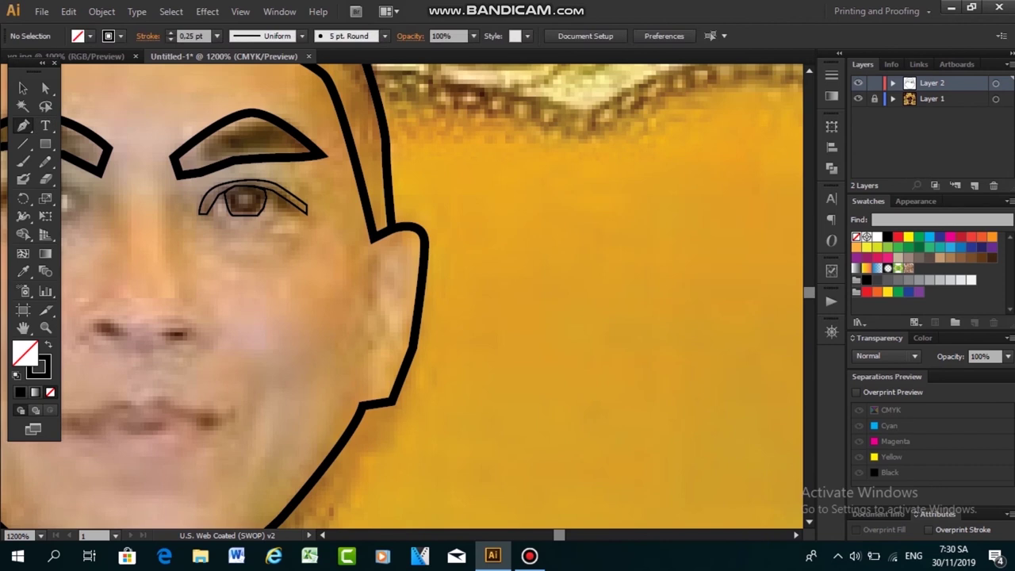
{"action": "left_click", "coordinate": [212, 208]}
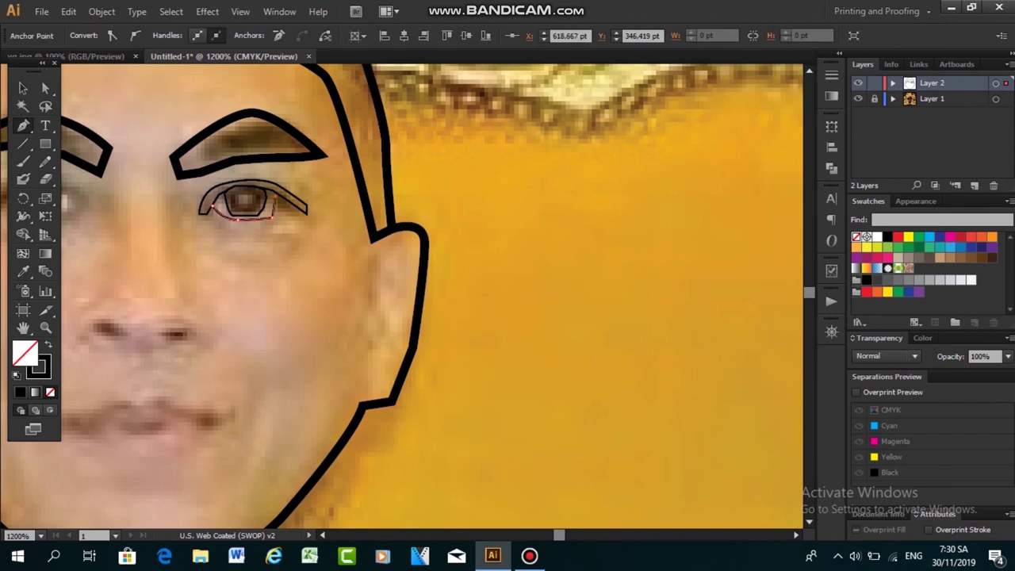
{"action": "left_click", "coordinate": [264, 200]}
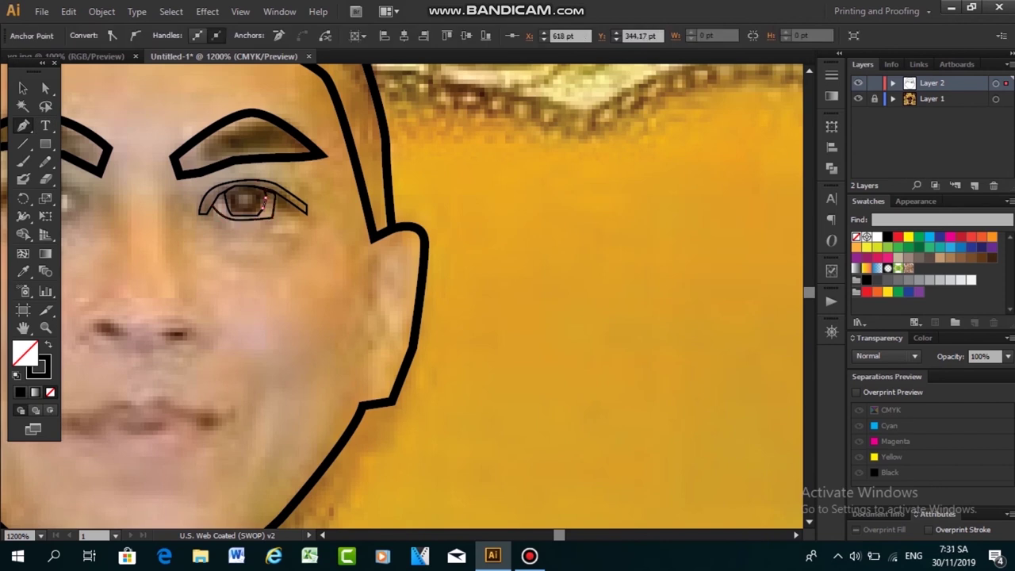
{"action": "left_click", "coordinate": [275, 193]}
{"action": "left_click", "coordinate": [275, 217]}
{"action": "left_click", "coordinate": [236, 218]}
{"action": "left_click", "coordinate": [213, 207]}
{"action": "key", "text": "v"}
{"action": "key", "text": "ctrl+shift+a"}
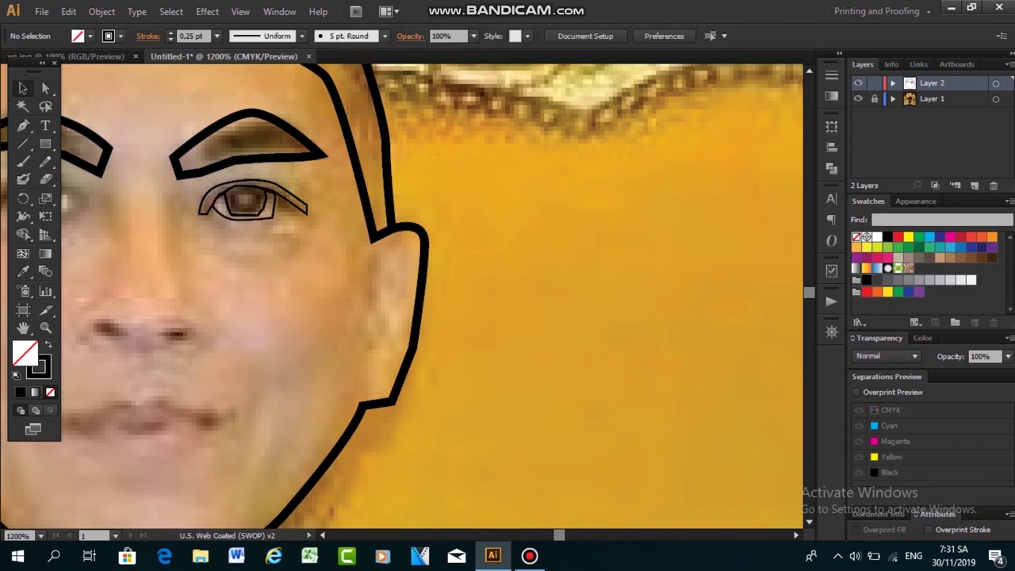
{"action": "key", "text": "ctrl+minus"}
{"action": "key", "text": "ctrl+minus"}
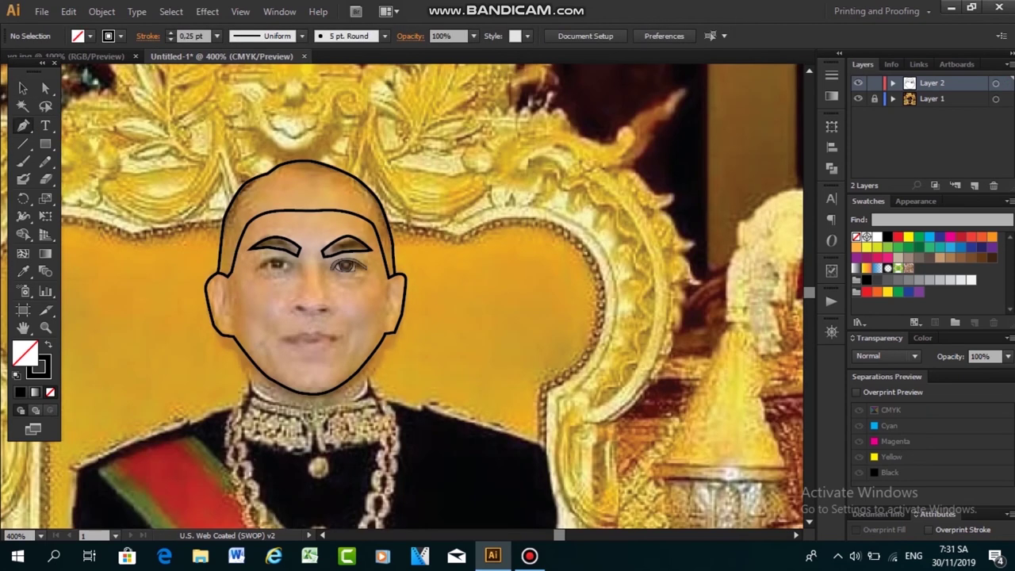
Add a curve under the right eye and zoom in on the face
{"action": "left_click", "coordinate": [332, 267]}
{"action": "left_click", "coordinate": [365, 271]}
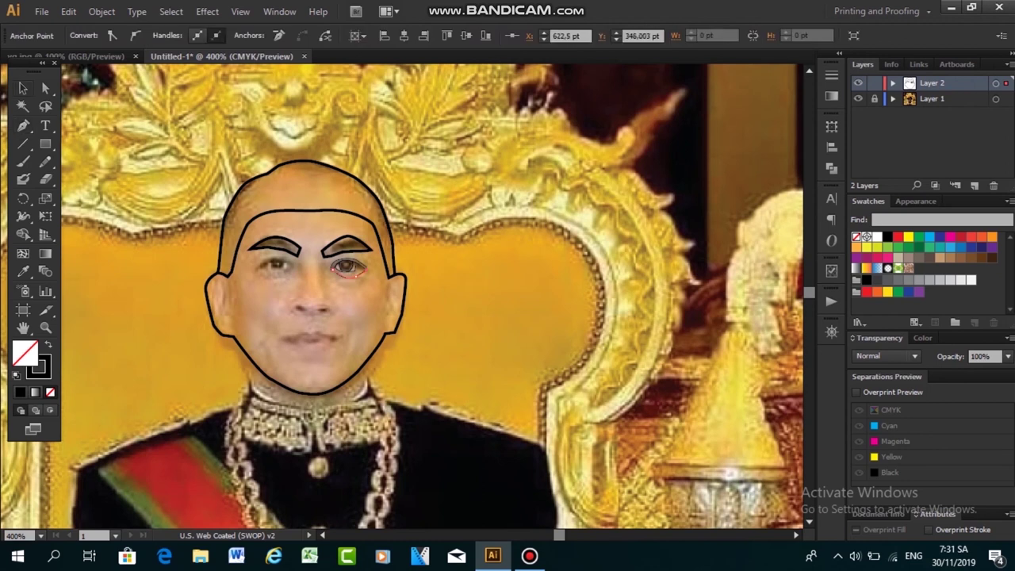
{"action": "key", "text": "ctrl+shift+a"}
{"action": "key", "text": "ctrl+plus"}
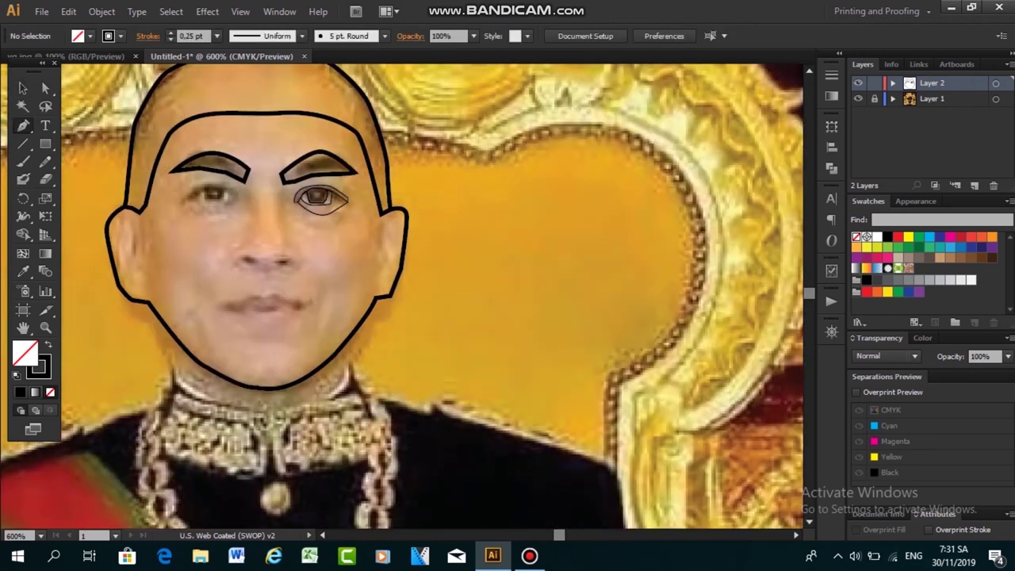
{"action": "key", "text": "ctrl+plus"}
{"action": "key", "text": "ctrl+plus"}
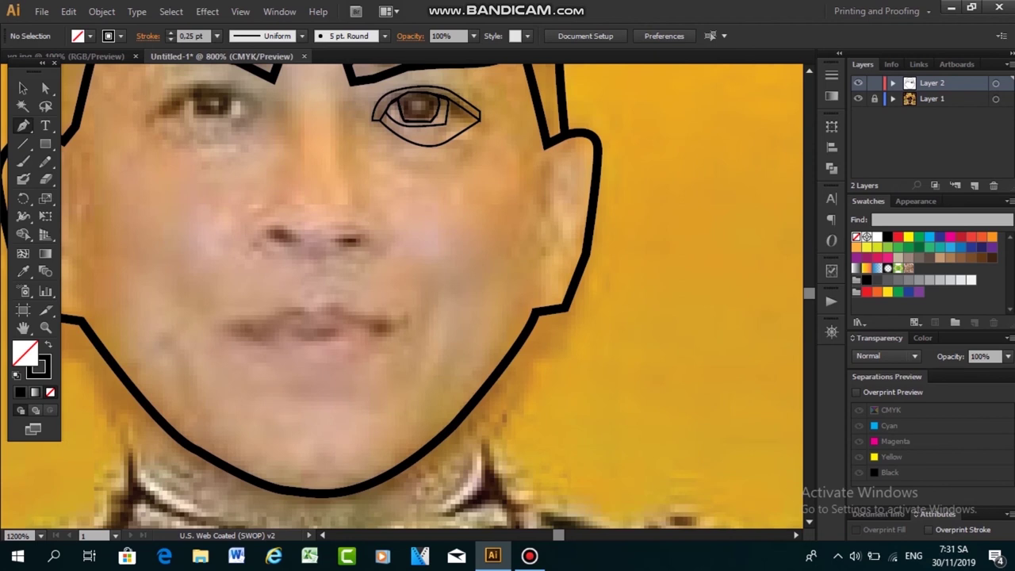
{"action": "key", "text": "ctrl+minus"}
Trace a closed outline along the left eye's upper eyelid
{"action": "left_click", "coordinate": [279, 150]}
{"action": "left_click", "coordinate": [303, 165]}
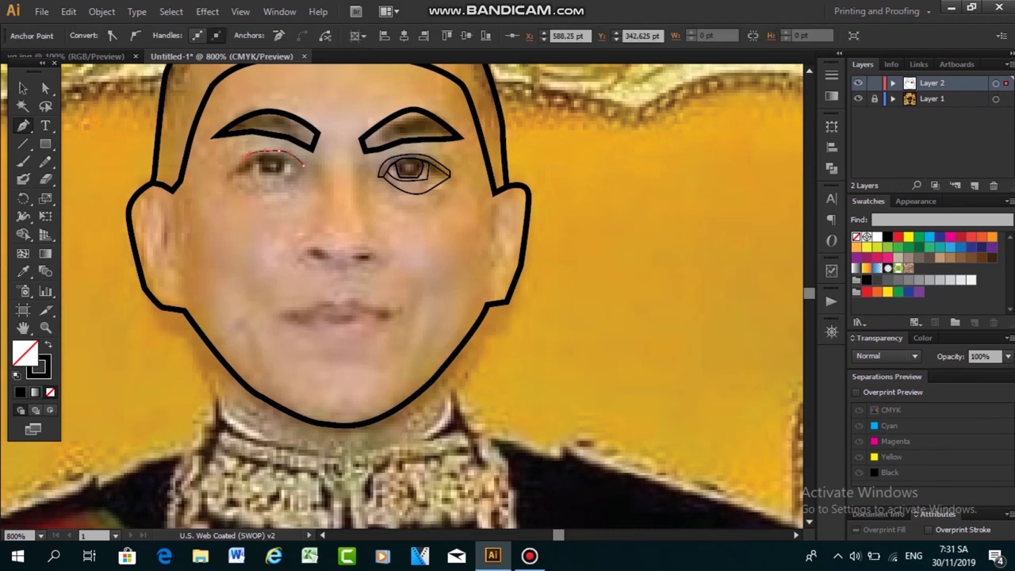
{"action": "left_click", "coordinate": [233, 169]}
{"action": "left_click", "coordinate": [254, 161]}
{"action": "left_click", "coordinate": [231, 170]}
{"action": "key", "text": "ctrl+shift+a"}
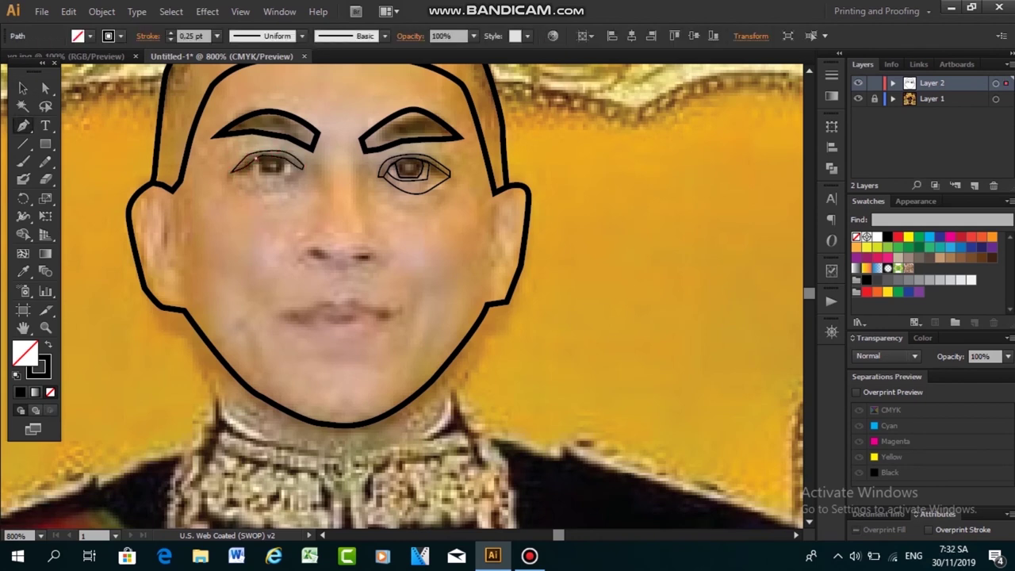
Trace the left eye's iris as a closed three-anchor path
{"action": "left_click", "coordinate": [256, 162]}
{"action": "left_click", "coordinate": [284, 162]}
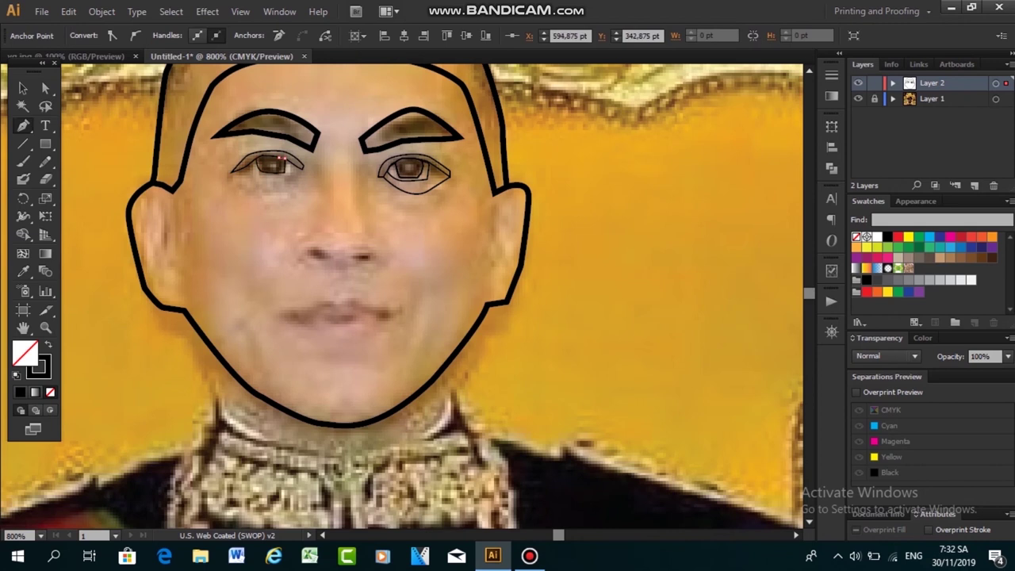
{"action": "left_click", "coordinate": [269, 173]}
{"action": "left_click", "coordinate": [256, 161]}
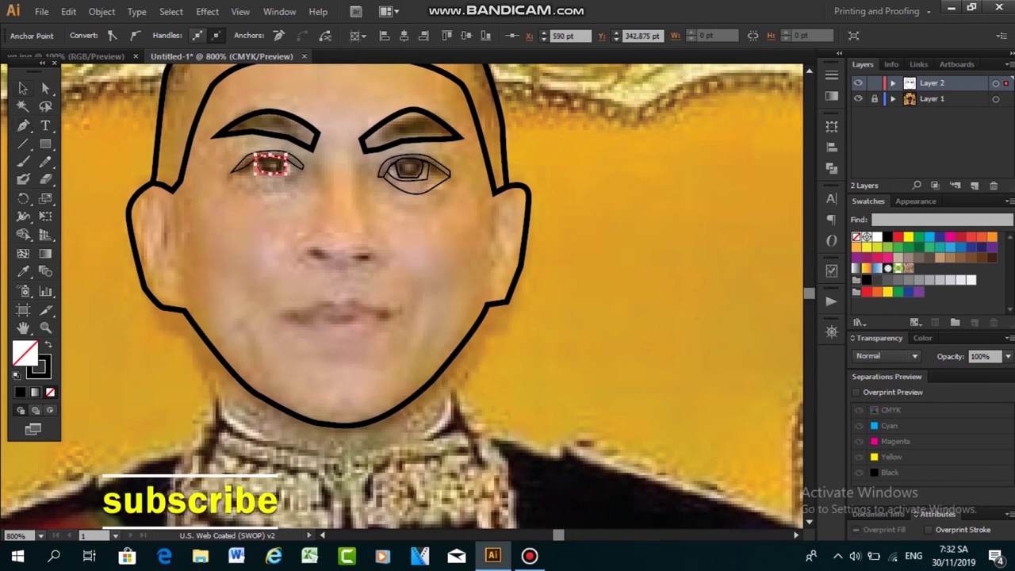
{"action": "key", "text": "ctrl+shift+a"}
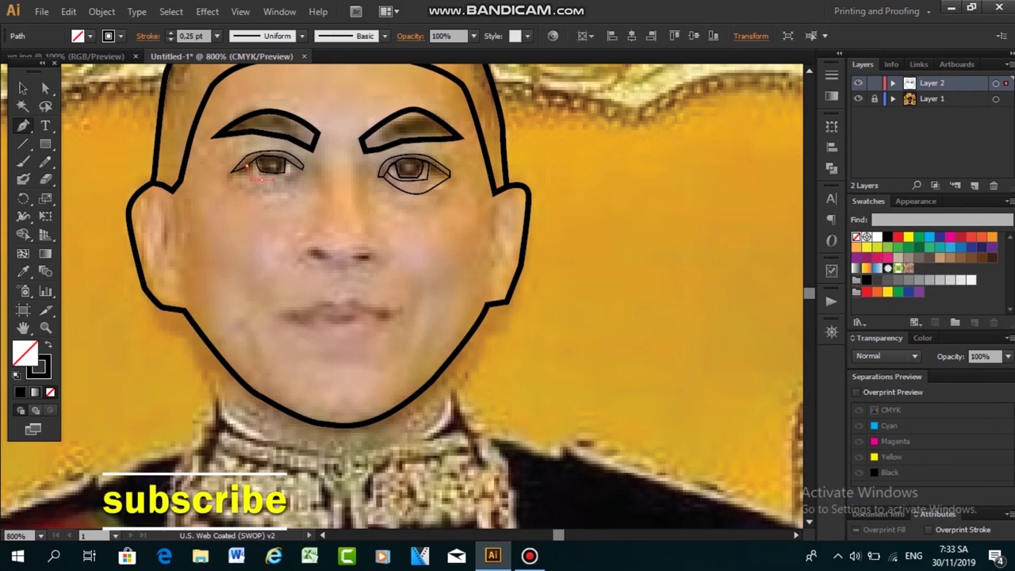
Draw another iris path on the left eye, then deselect and zoom out
{"action": "left_click", "coordinate": [284, 163]}
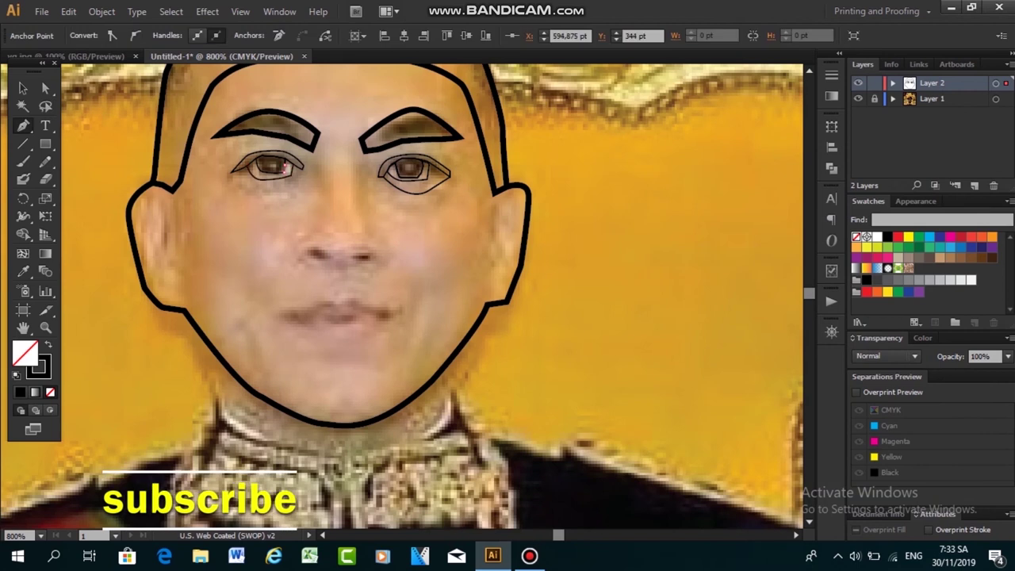
{"action": "left_click", "coordinate": [261, 176]}
{"action": "left_click", "coordinate": [248, 164]}
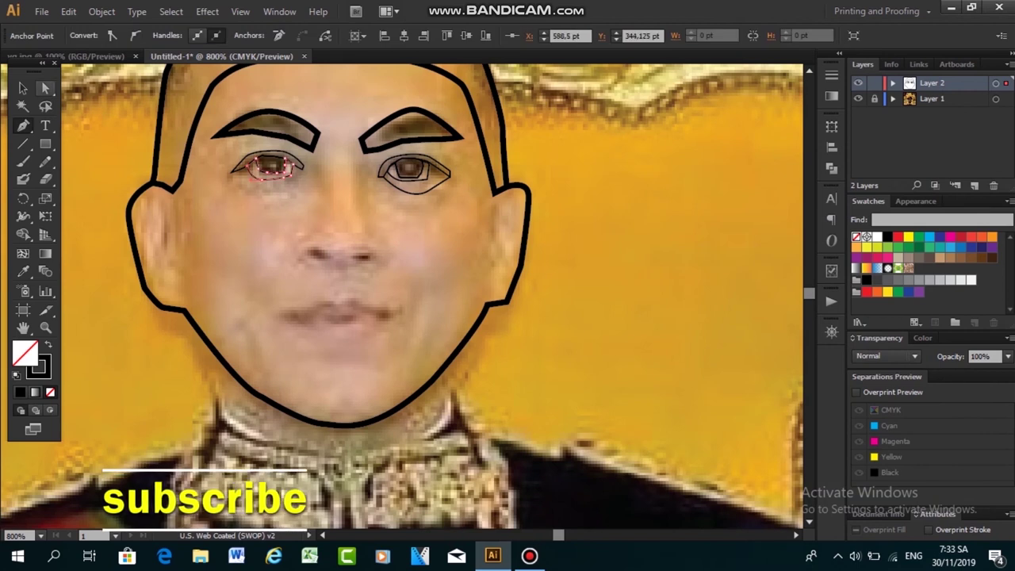
{"action": "key", "text": "ctrl+shift+a"}
{"action": "key", "text": "ctrl+minus"}
{"action": "key", "text": "ctrl+minus"}
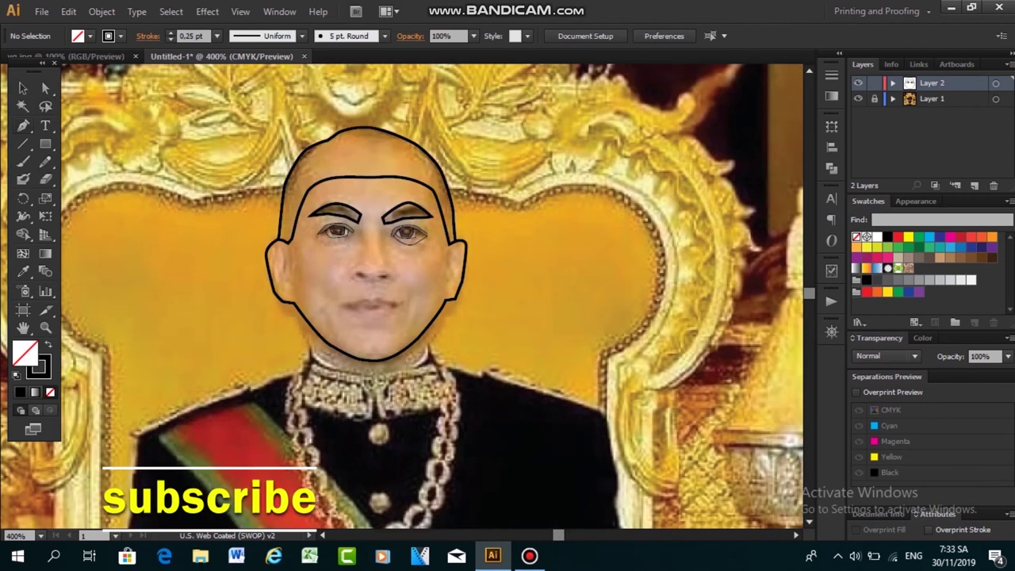
{"action": "left_click", "coordinate": [322, 236]}
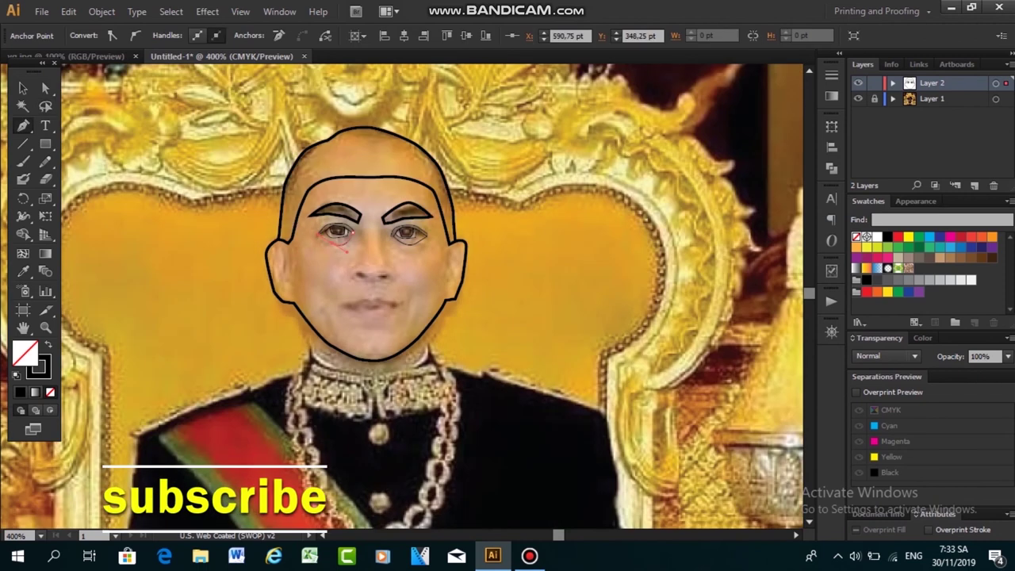
{"action": "key", "text": "v"}
{"action": "key", "text": "ctrl+shift+a"}
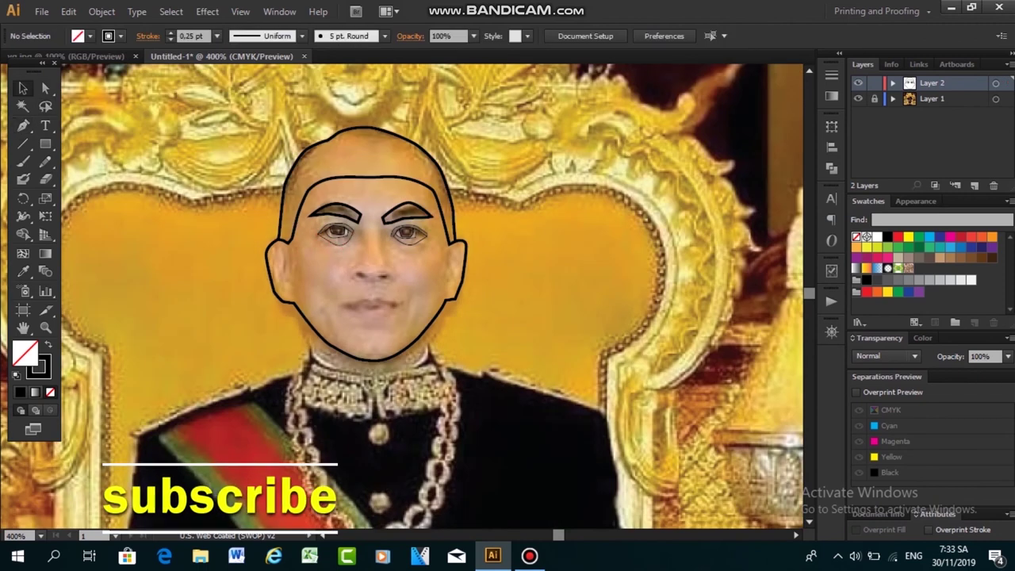
Briefly hide and re-show the reference photo, then scroll down to the nose
{"action": "left_click", "coordinate": [858, 98]}
{"action": "left_click", "coordinate": [858, 98]}
{"action": "scroll", "coordinate": [432, 293], "scroll_direction": "down", "scroll_amount": 1}
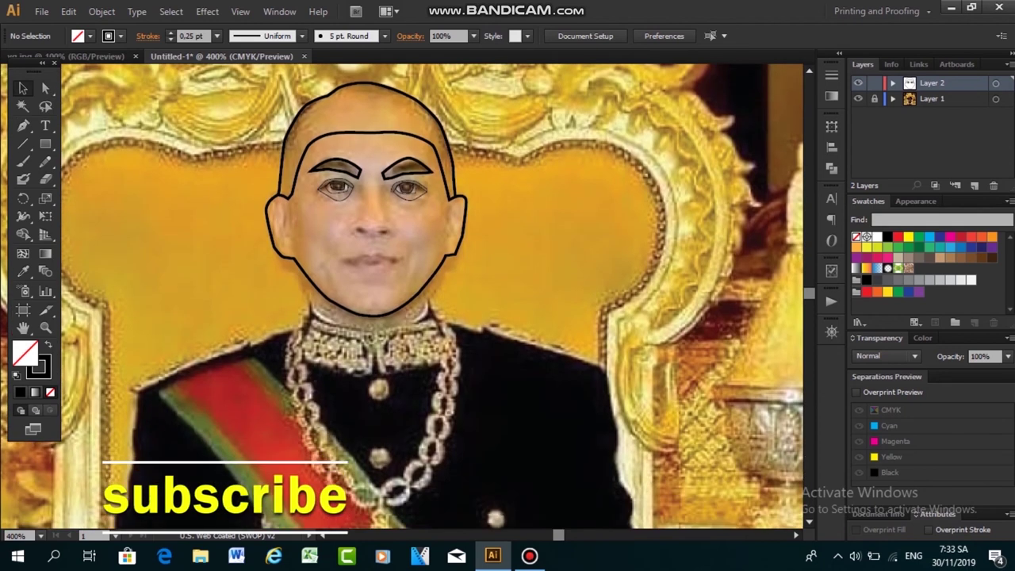
{"action": "scroll", "coordinate": [432, 293], "scroll_direction": "down", "scroll_amount": 1}
{"action": "scroll", "coordinate": [432, 293], "scroll_direction": "down", "scroll_amount": 1}
{"action": "scroll", "coordinate": [432, 293], "scroll_direction": "down", "scroll_amount": 1}
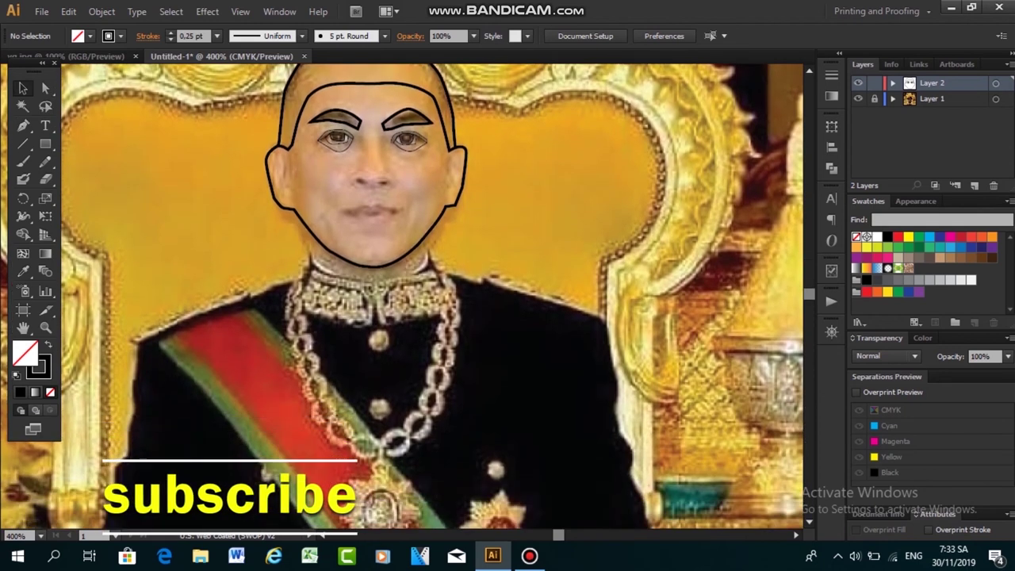
Trace curved loops around the right and left nostrils
{"action": "key", "text": "p"}
{"action": "left_click", "coordinate": [358, 170]}
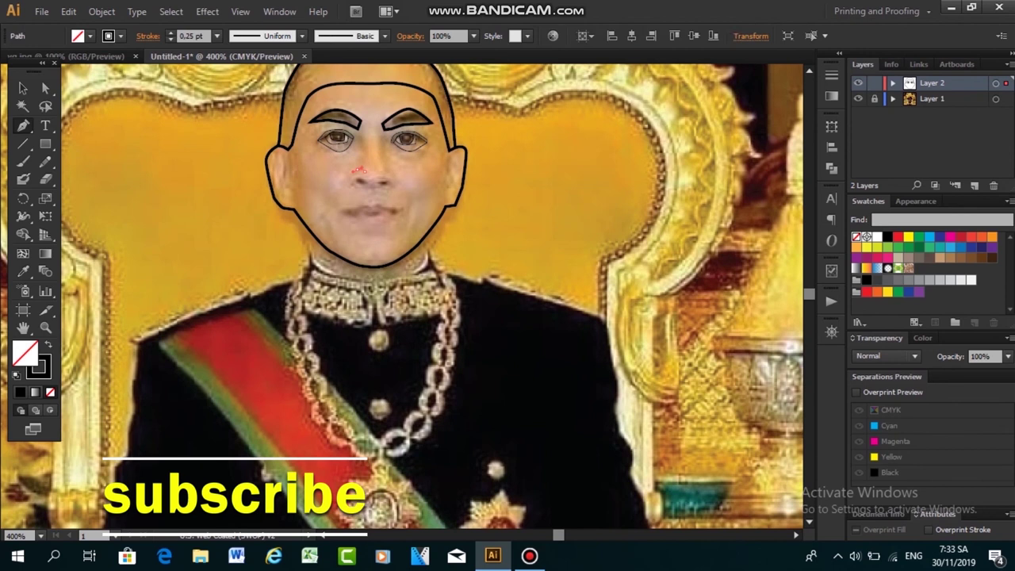
{"action": "left_click_drag", "start_coordinate": [359, 170], "coordinate": [349, 181]}
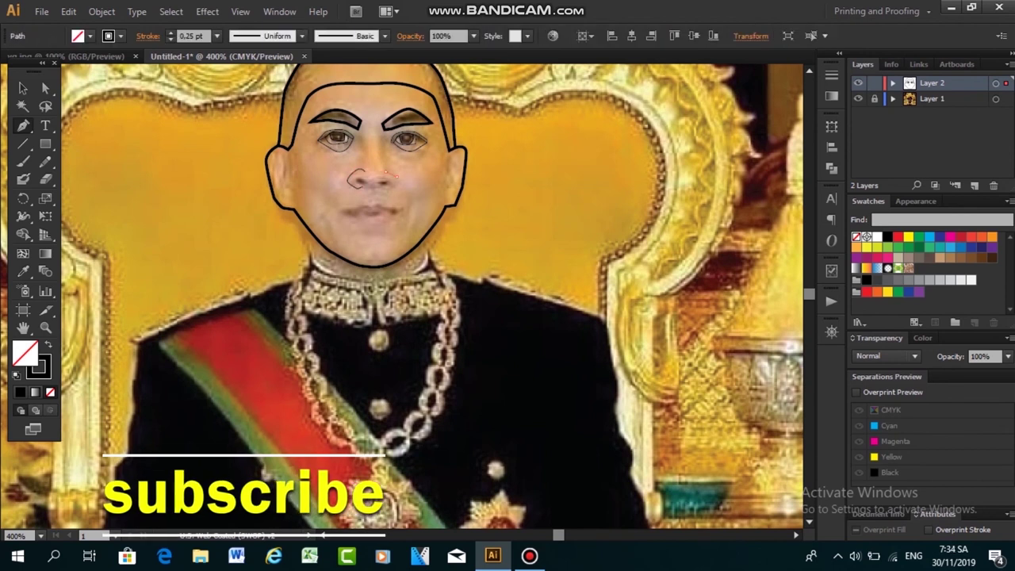
{"action": "key", "text": "v"}
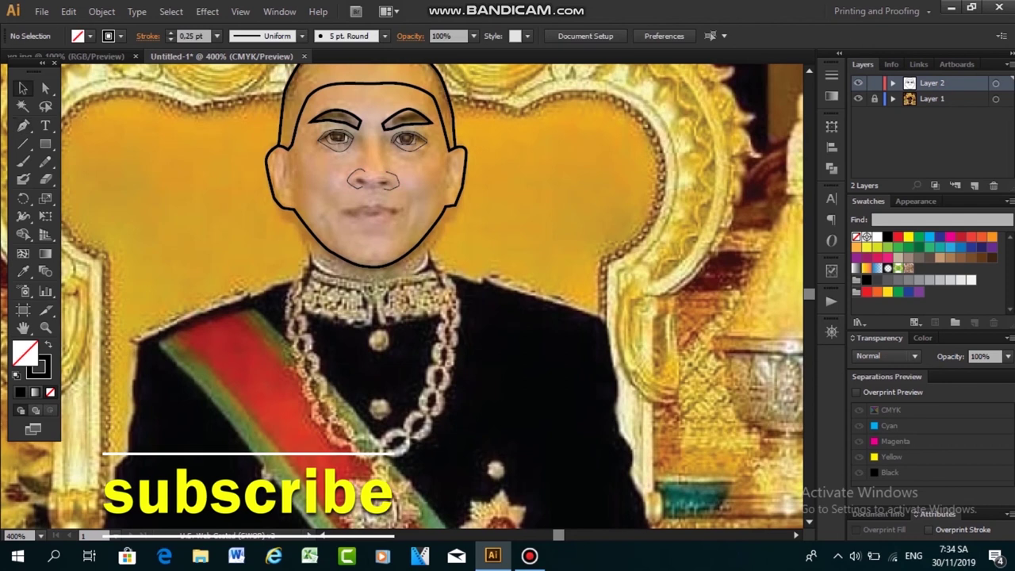
{"action": "key", "text": "p"}
{"action": "left_click", "coordinate": [357, 180]}
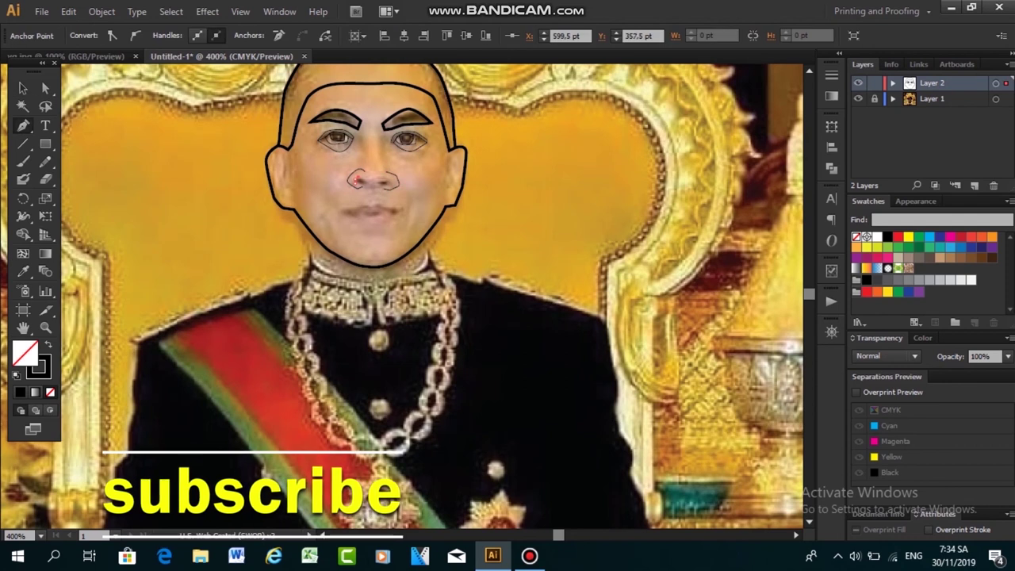
{"action": "left_click_drag", "start_coordinate": [363, 182], "coordinate": [366, 185]}
{"action": "left_click", "coordinate": [357, 180]}
{"action": "key", "text": "a"}
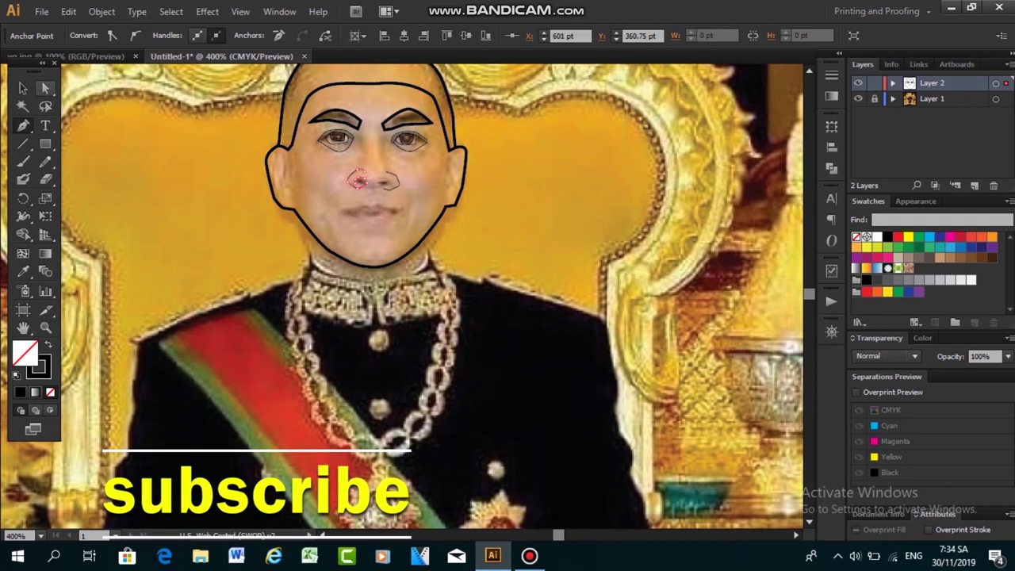
{"action": "key", "text": "ctrl+shift+a"}
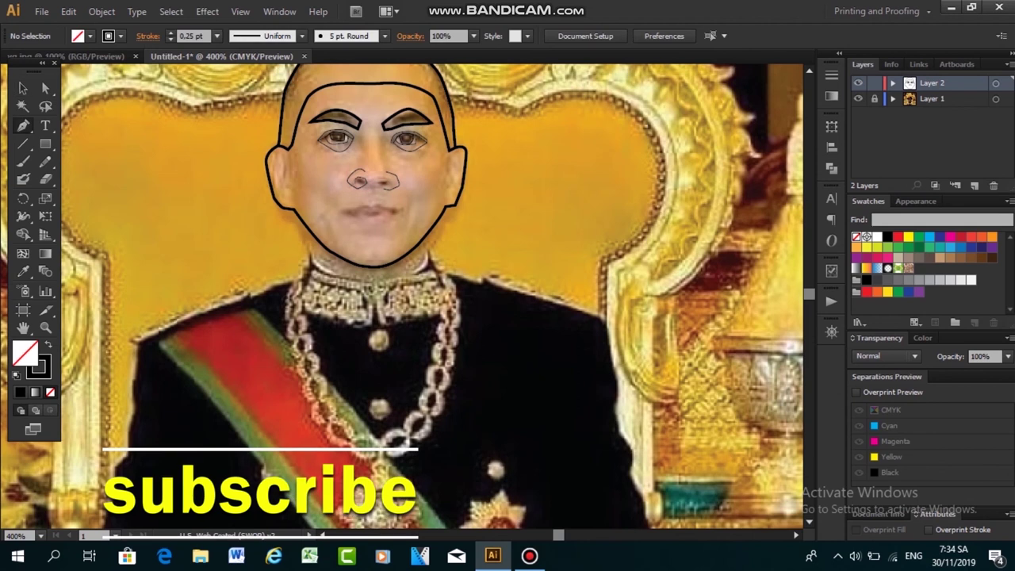
Add further short paths at both nostrils
{"action": "left_click", "coordinate": [387, 186]}
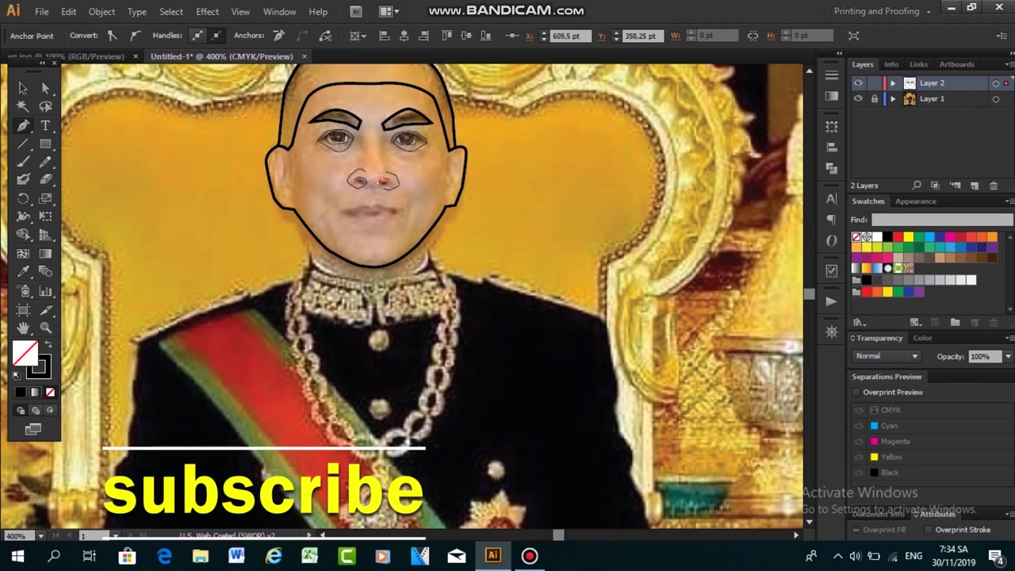
{"action": "key", "text": "ctrl+shift+a"}
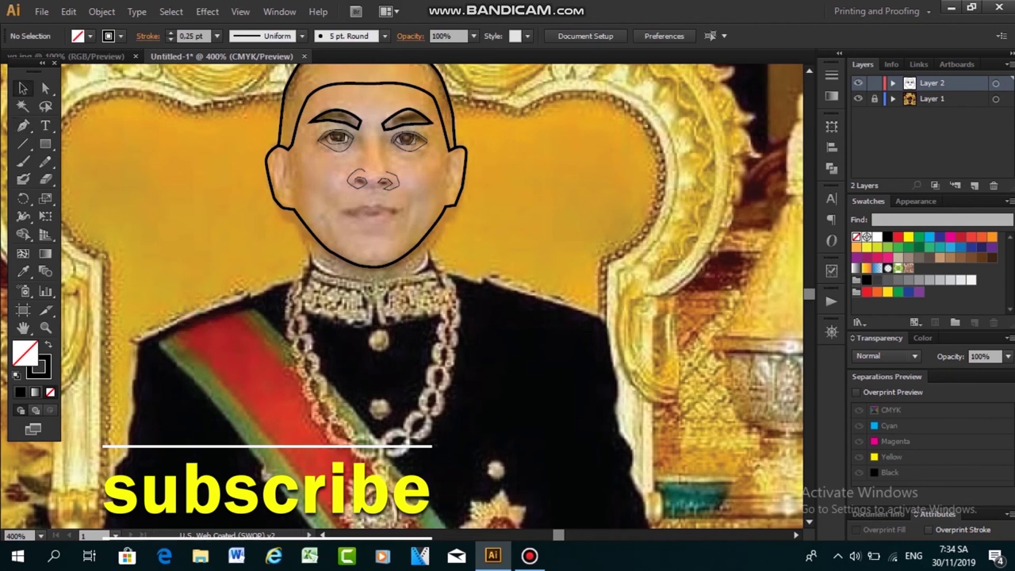
{"action": "left_click", "coordinate": [367, 185]}
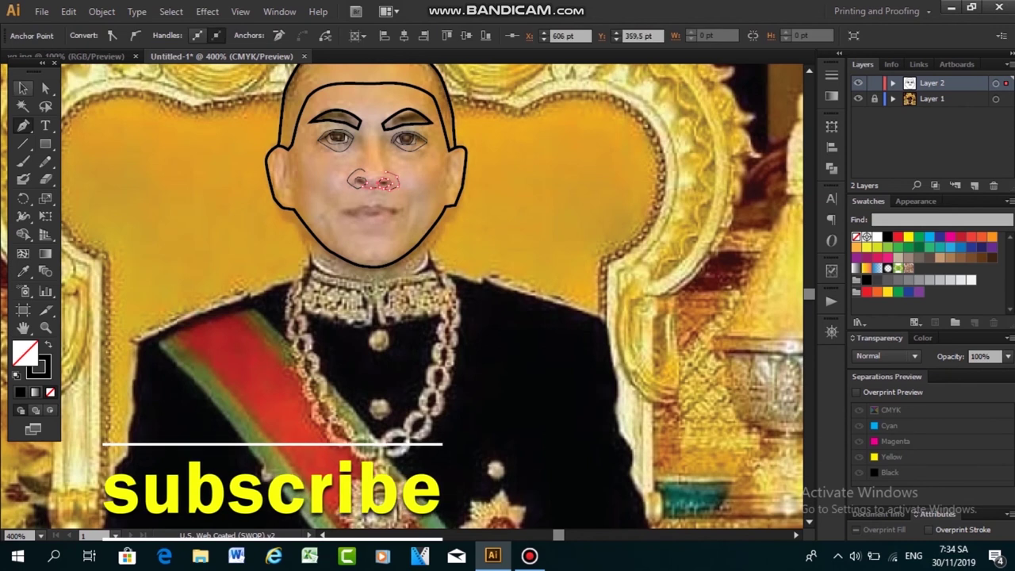
{"action": "key", "text": "ctrl+shift+a"}
{"action": "left_click", "coordinate": [357, 181]}
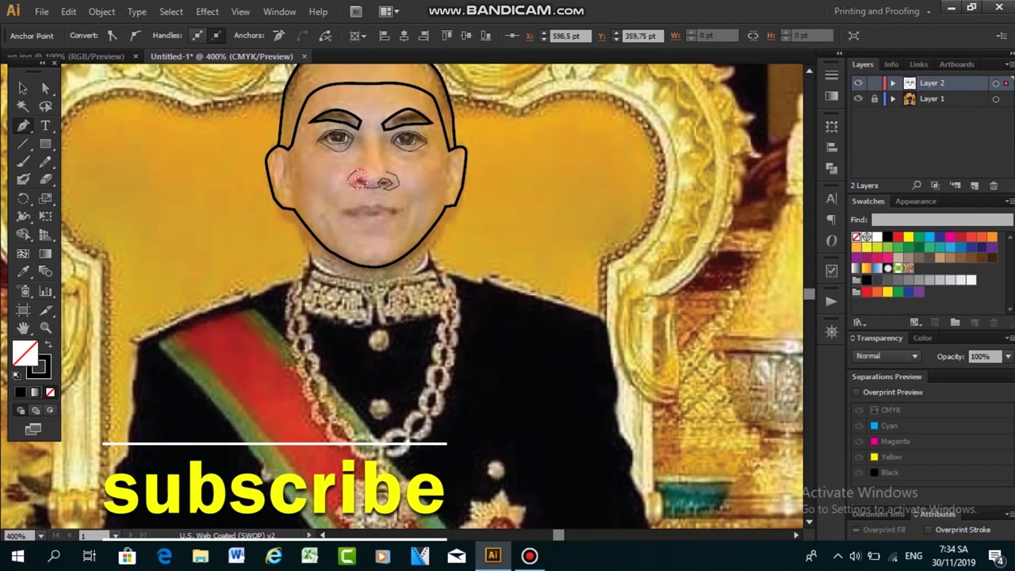
{"action": "key", "text": "v"}
{"action": "key", "text": "ctrl+shift+a"}
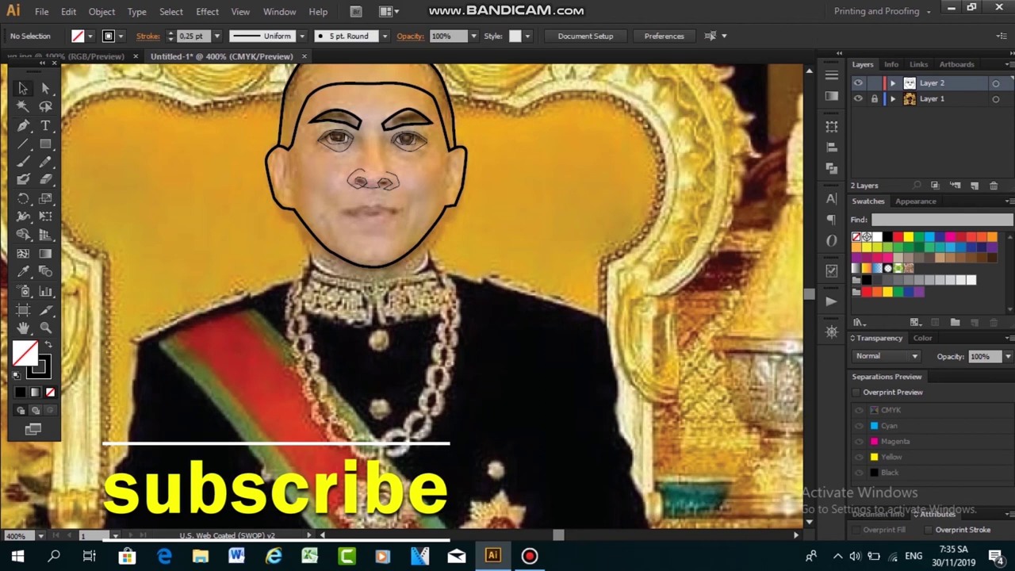
{"action": "key", "text": "p"}
{"action": "left_click", "coordinate": [384, 184]}
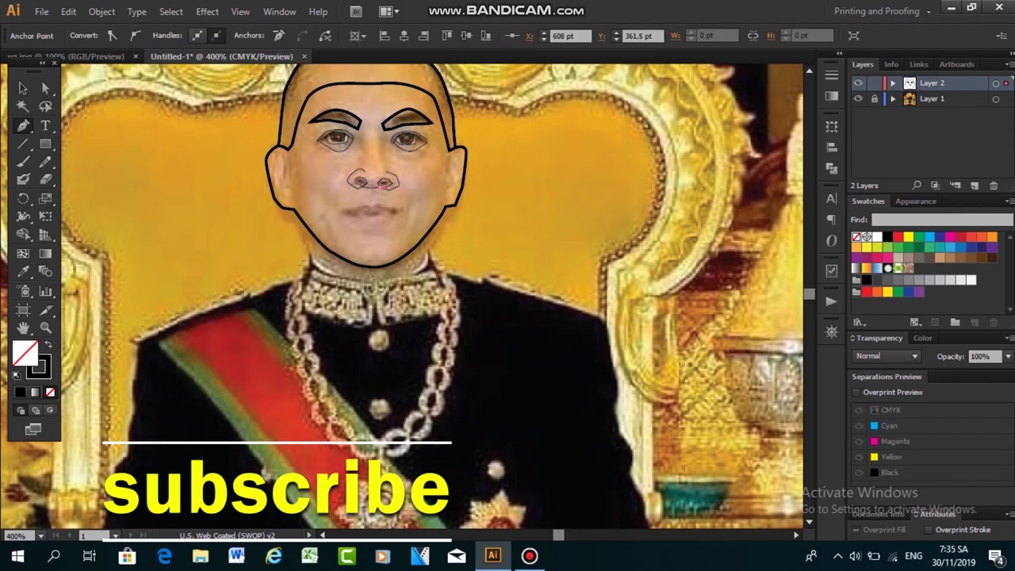
{"action": "key", "text": "v"}
{"action": "key", "text": "ctrl+shift+a"}
{"action": "key", "text": "p"}
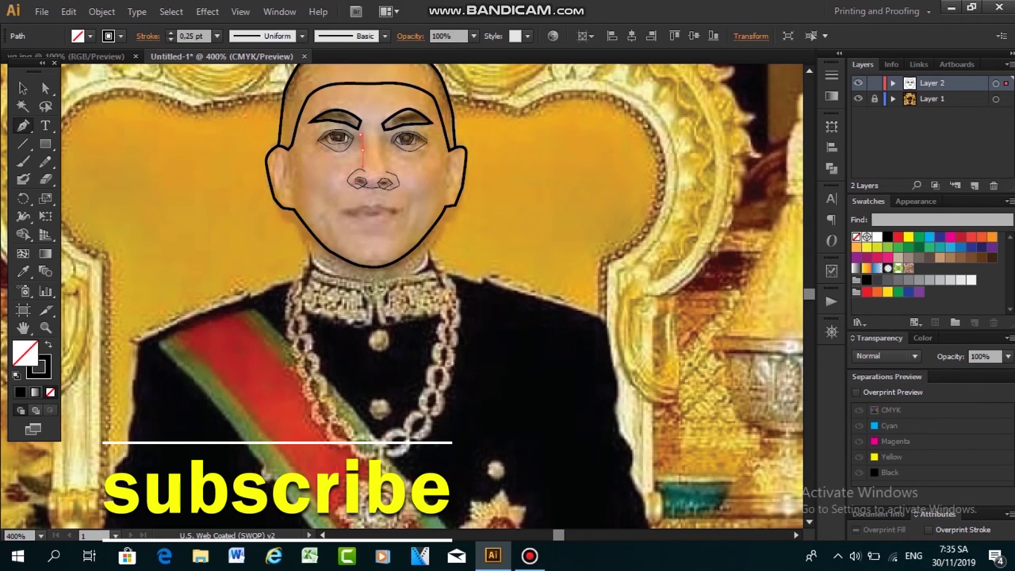
Draw the left nose-bridge line and hide Layer 1's reference photo to check the line art
{"action": "left_click", "coordinate": [362, 168]}
{"action": "key", "text": "v"}
{"action": "key", "text": "ctrl+shift+a"}
{"action": "key", "text": "p"}
{"action": "left_click", "coordinate": [384, 141]}
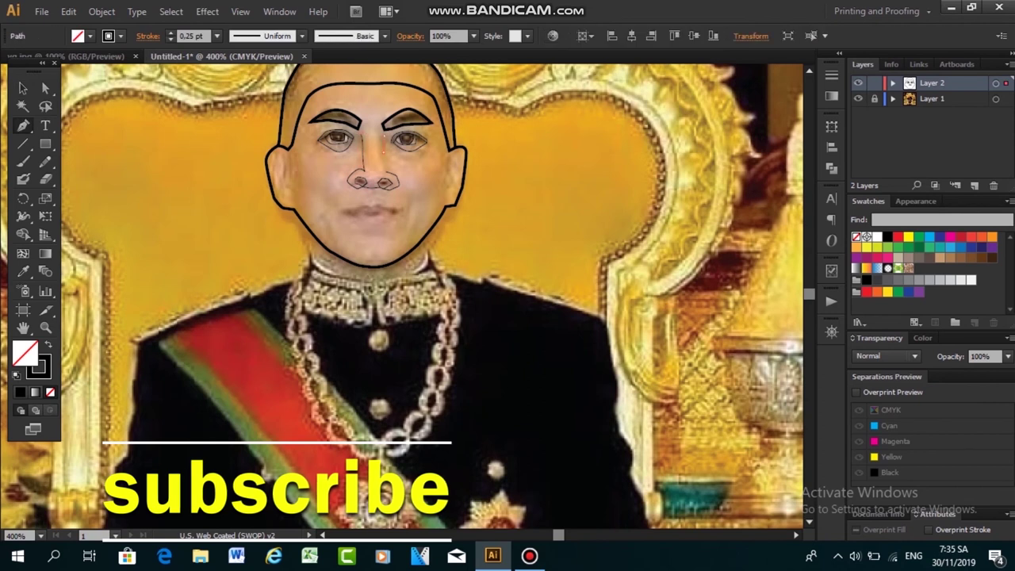
{"action": "left_click", "coordinate": [384, 162]}
{"action": "key", "text": "v"}
{"action": "key", "text": "ctrl+shift+a"}
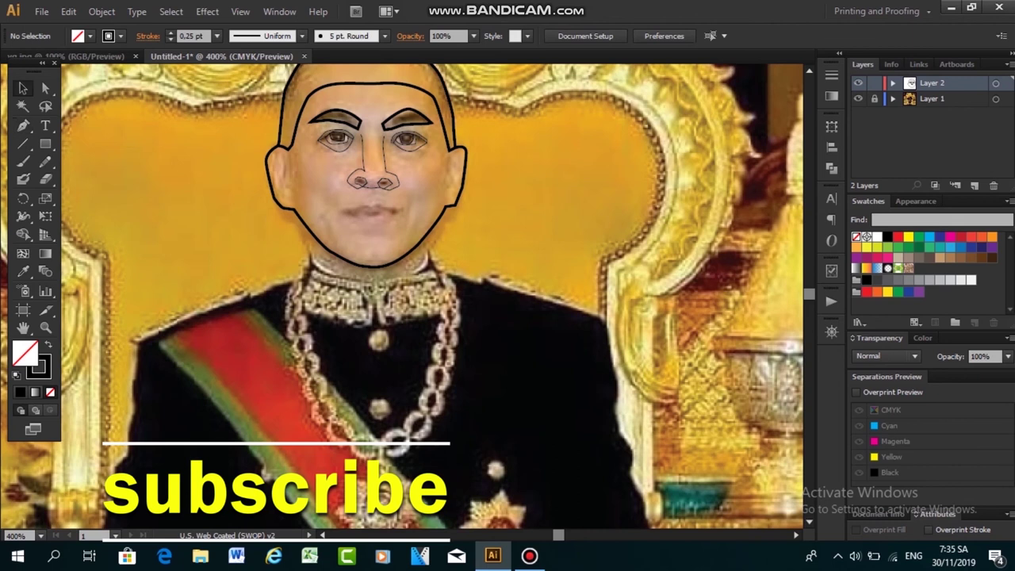
{"action": "left_click", "coordinate": [858, 98]}
{"action": "scroll", "coordinate": [366, 166], "scroll_direction": "down", "scroll_amount": 1}
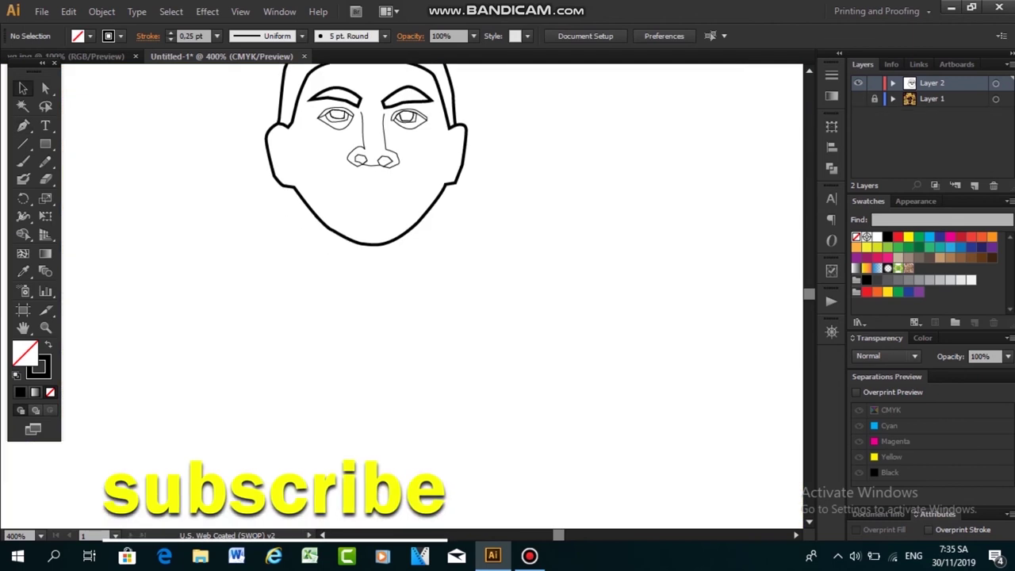
Show the photo again and draw the right nose-bridge line up toward the brow
{"action": "left_click", "coordinate": [858, 99]}
{"action": "key", "text": "p"}
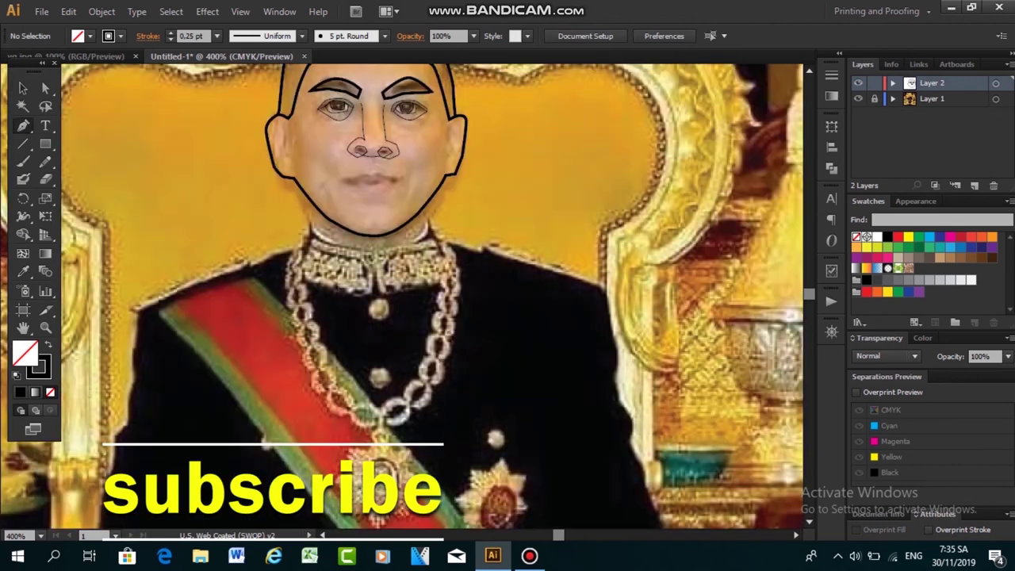
{"action": "left_click", "coordinate": [367, 145]}
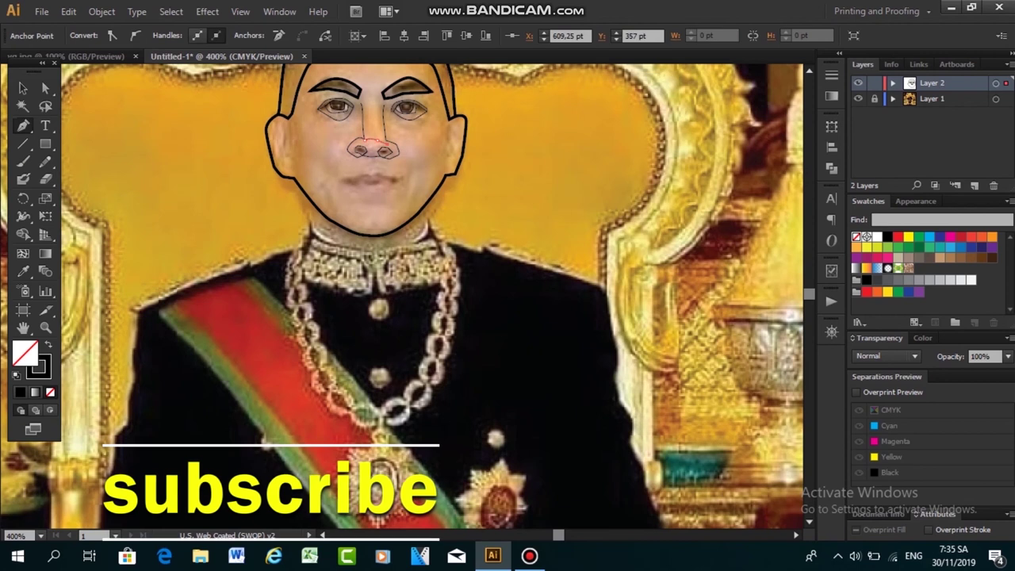
{"action": "left_click", "coordinate": [378, 133]}
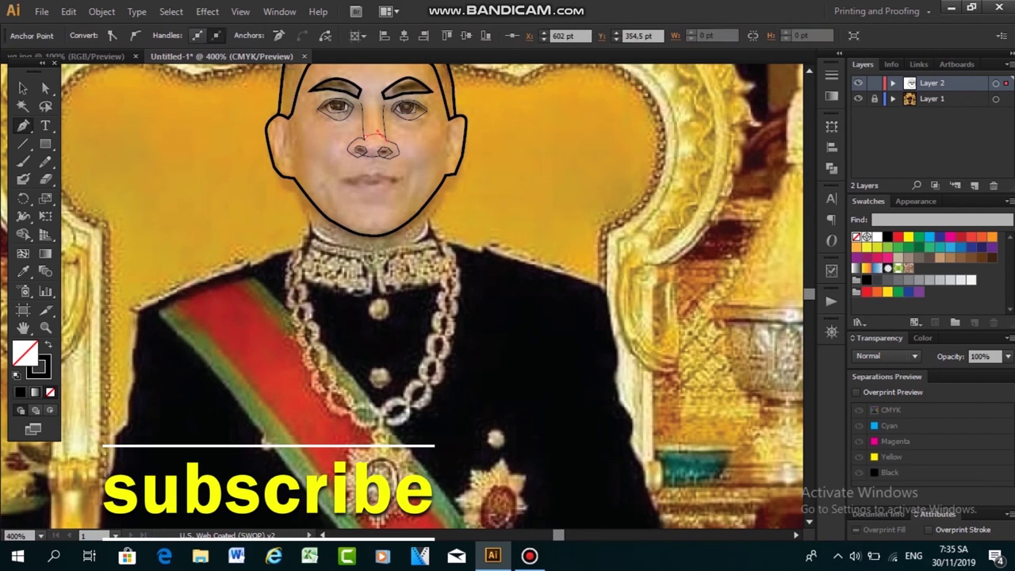
{"action": "key", "text": "Escape"}
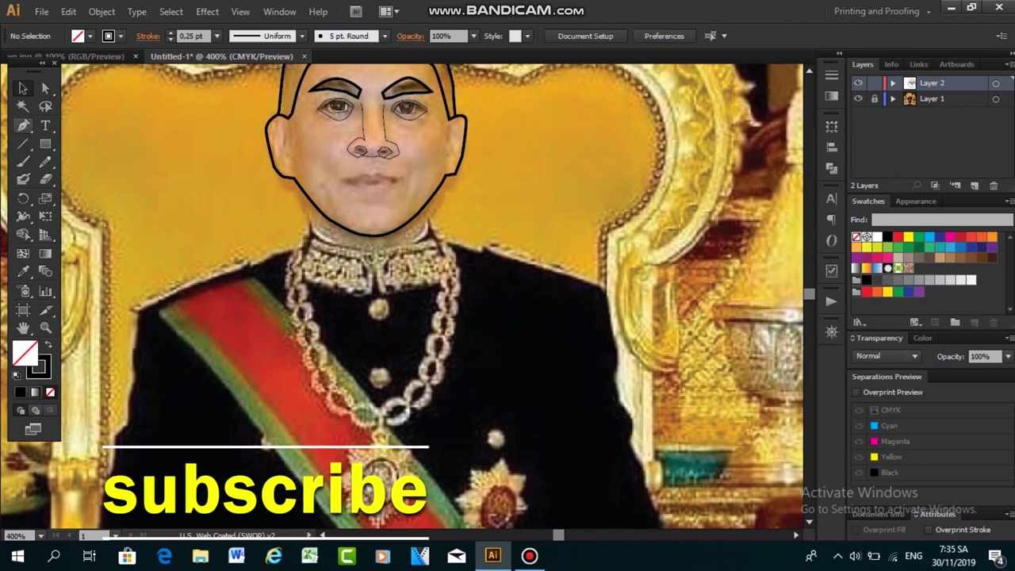
{"action": "left_click", "coordinate": [375, 142]}
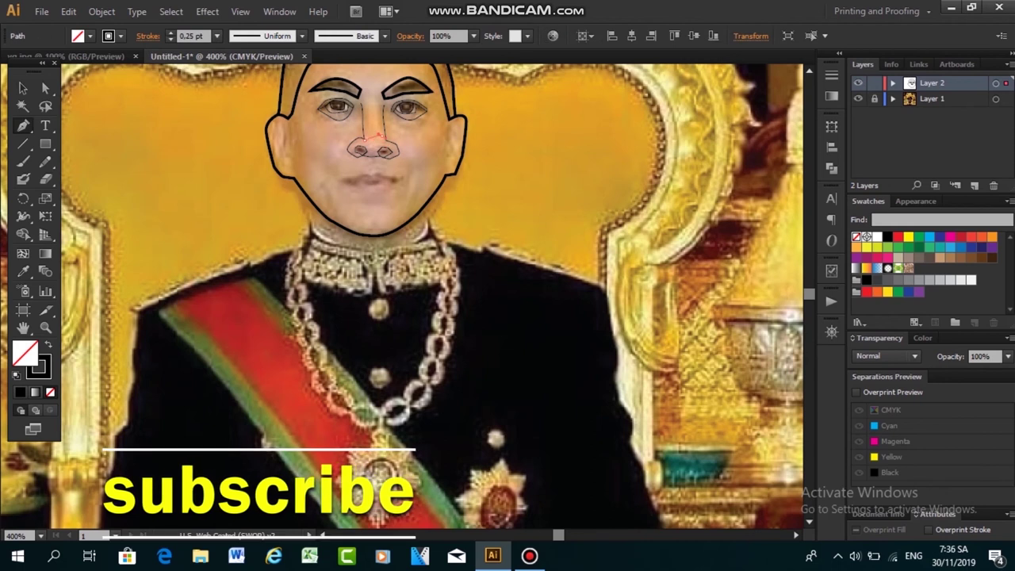
{"action": "left_click", "coordinate": [377, 133]}
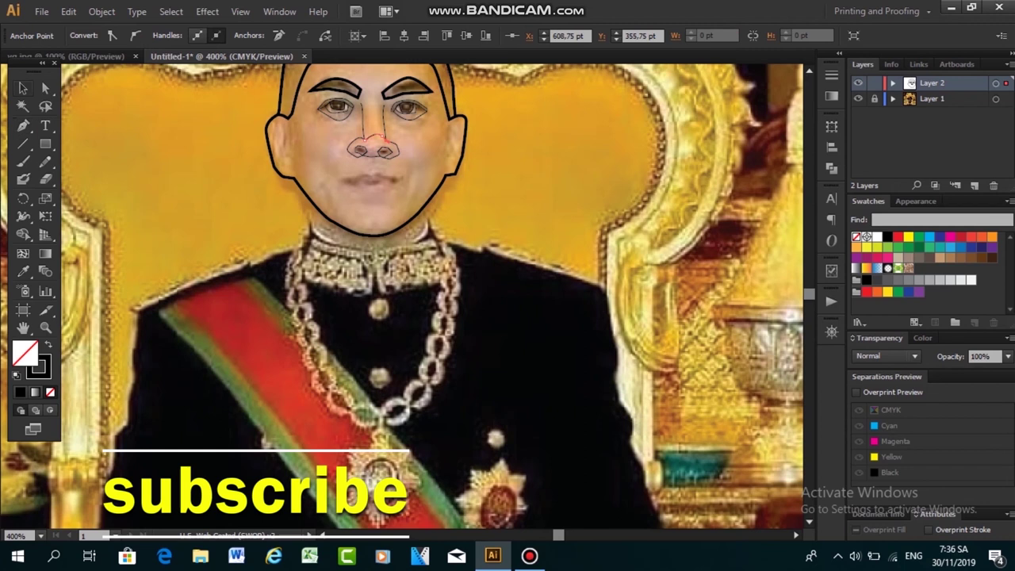
{"action": "key", "text": "v"}
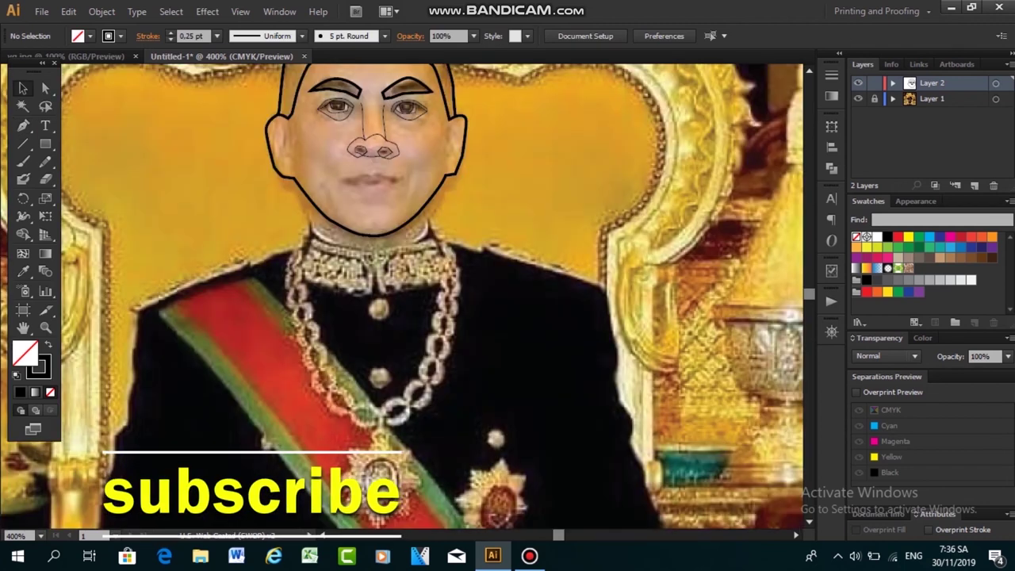
{"action": "key", "text": "p"}
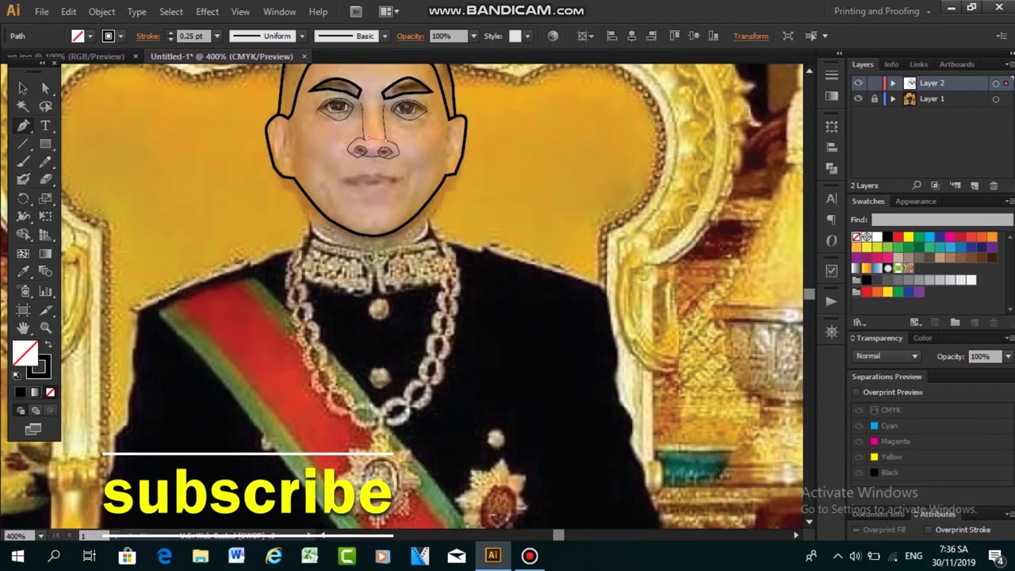
{"action": "key", "text": "v"}
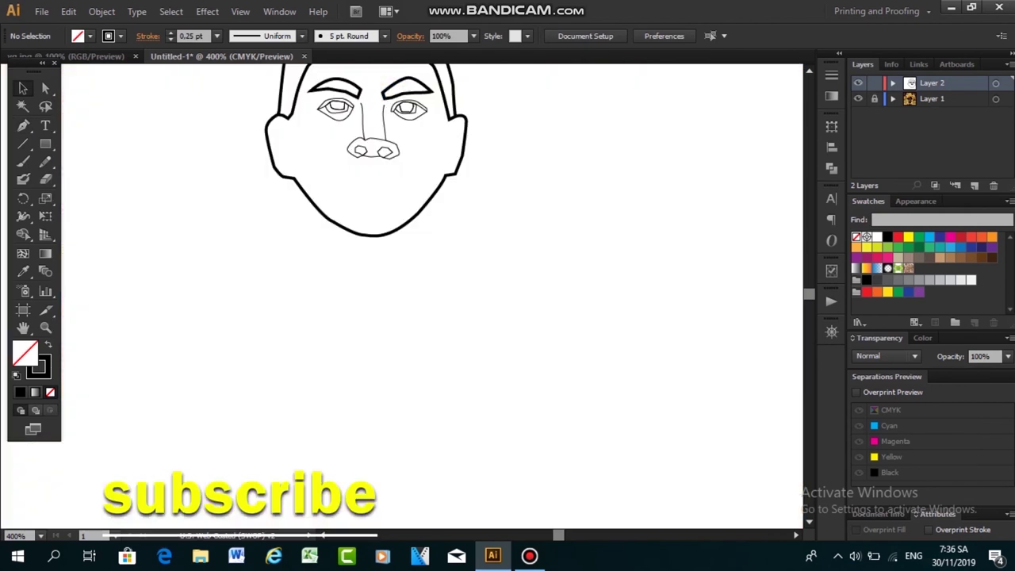
{"action": "scroll", "coordinate": [402, 299], "scroll_direction": "down", "scroll_amount": 1}
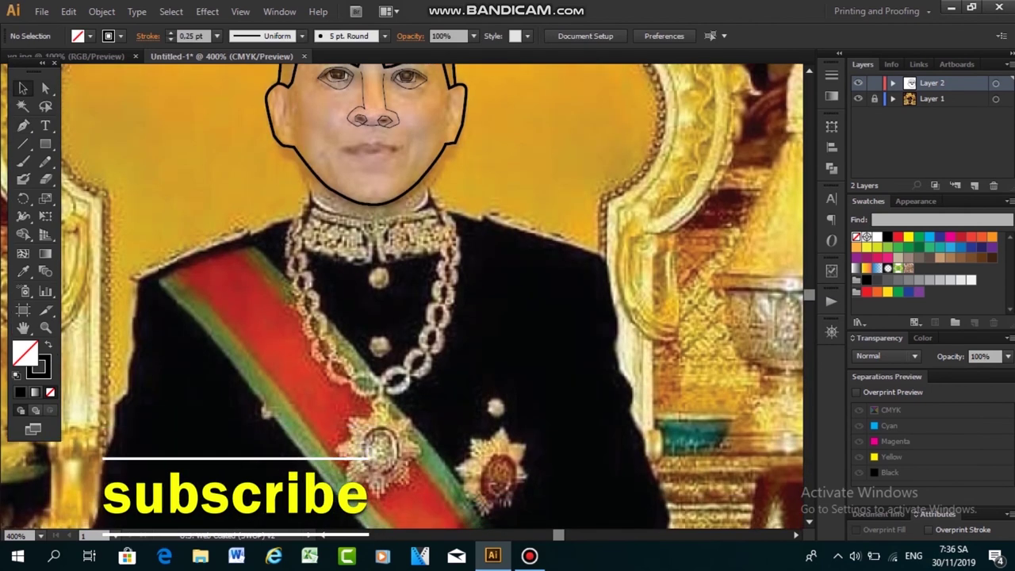
Trace a closed lip outline from the left mouth corner to the right
{"action": "key", "text": "p"}
{"action": "left_click", "coordinate": [343, 147]}
{"action": "left_click", "coordinate": [370, 143]}
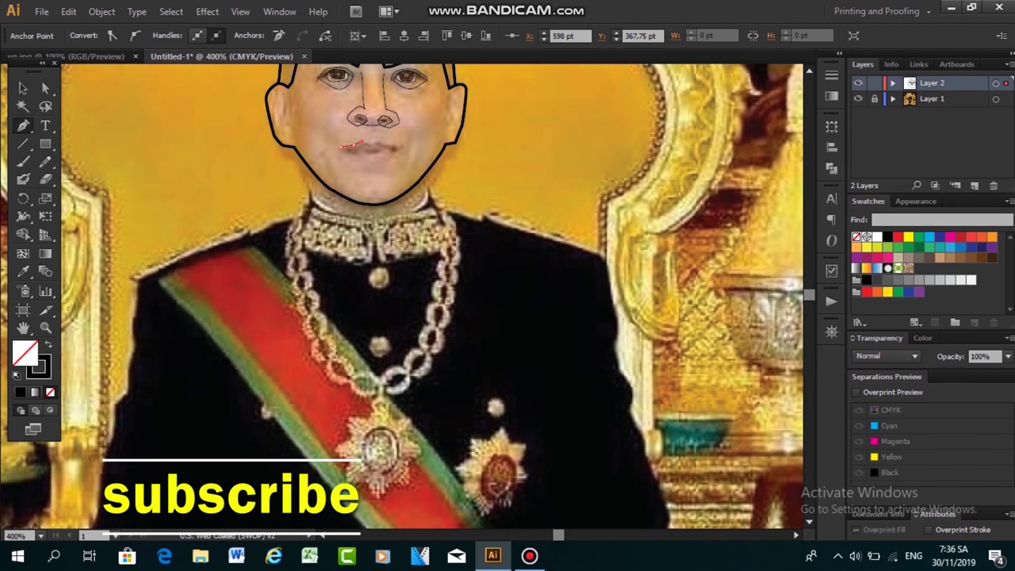
{"action": "left_click", "coordinate": [396, 146]}
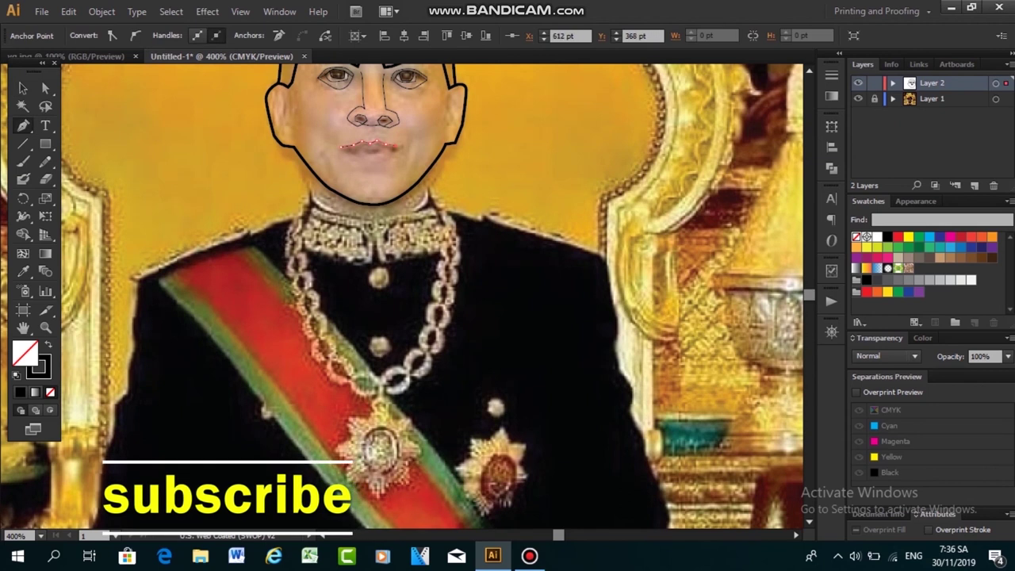
{"action": "left_click", "coordinate": [377, 149]}
{"action": "left_click", "coordinate": [344, 149]}
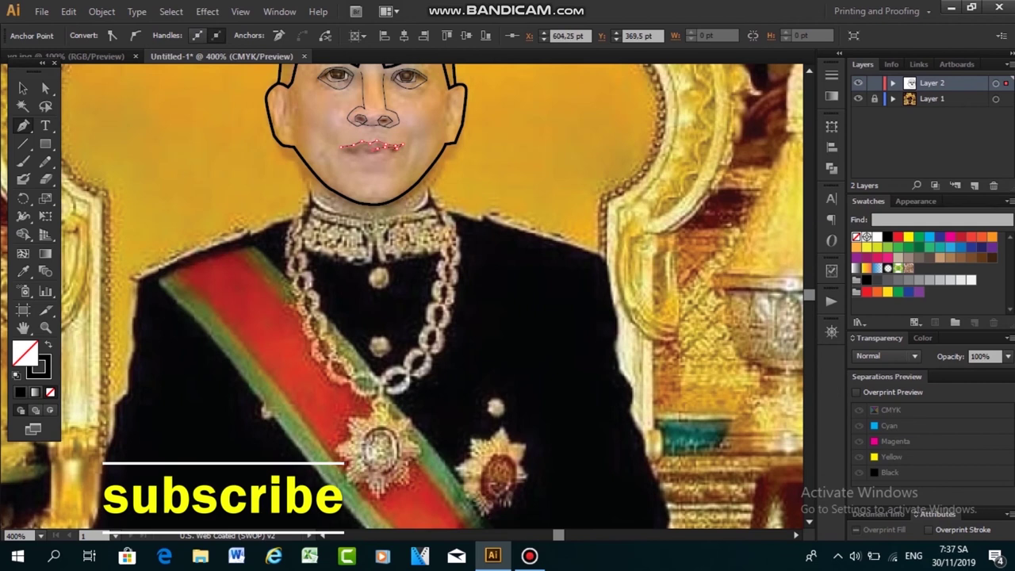
{"action": "key", "text": "ctrl+shift+a"}
{"action": "scroll", "coordinate": [402, 297], "scroll_direction": "down", "scroll_amount": 1}
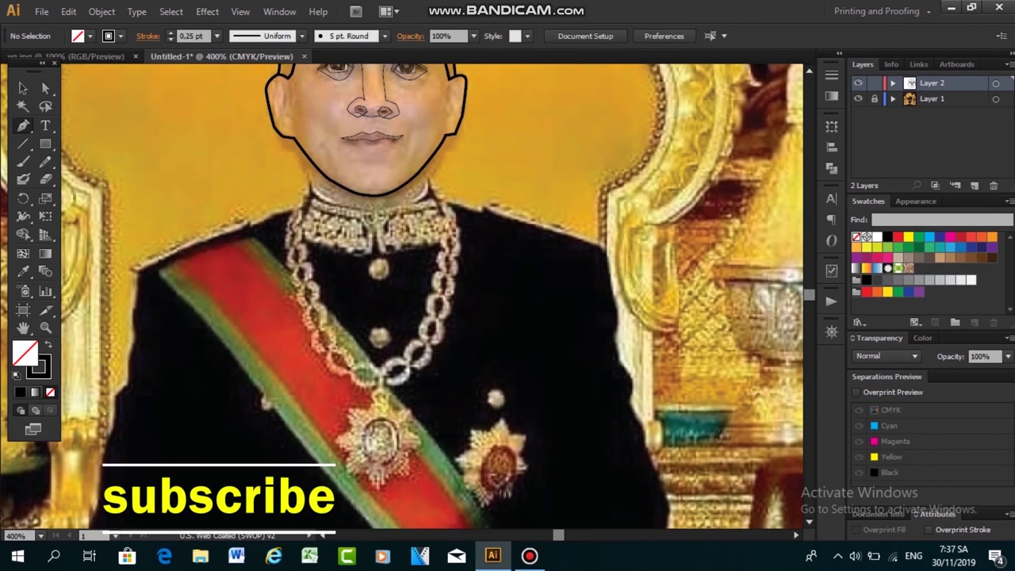
Trace the lower lip, undoing and redoing stray strokes along the way
{"action": "left_click", "coordinate": [358, 156]}
{"action": "left_click", "coordinate": [388, 149]}
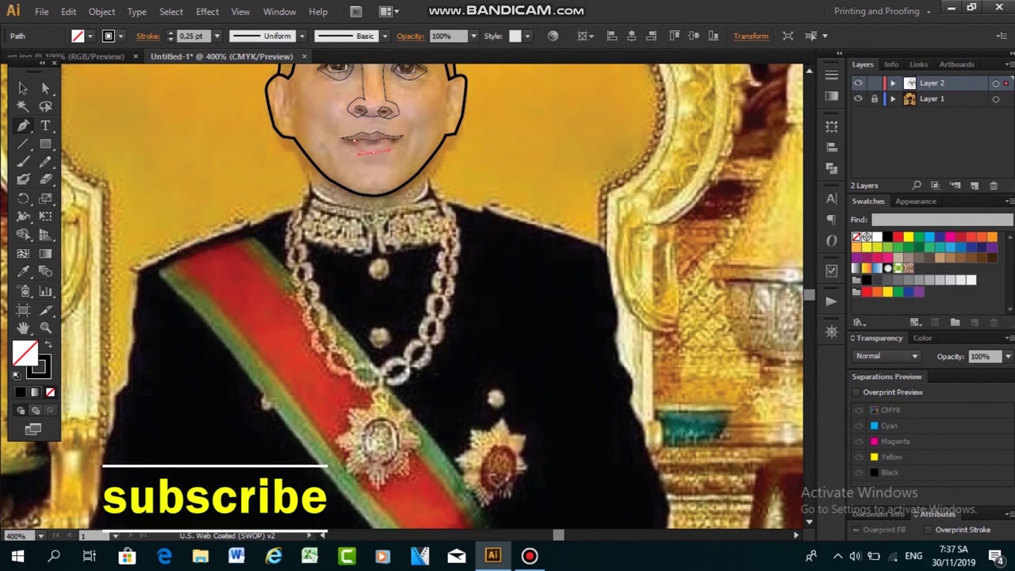
{"action": "key", "text": "ctrl+z"}
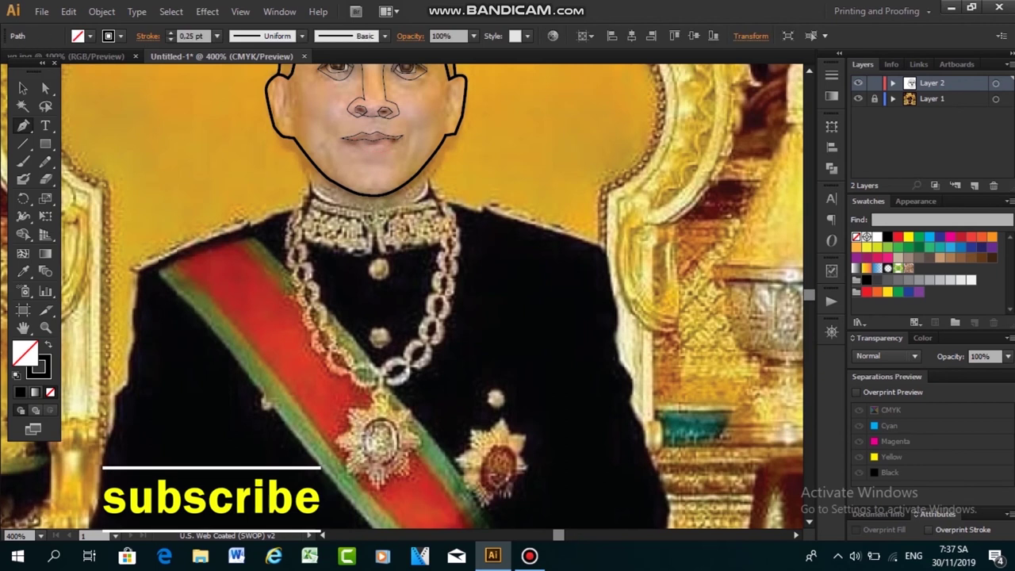
{"action": "key", "text": "ctrl+shift+z"}
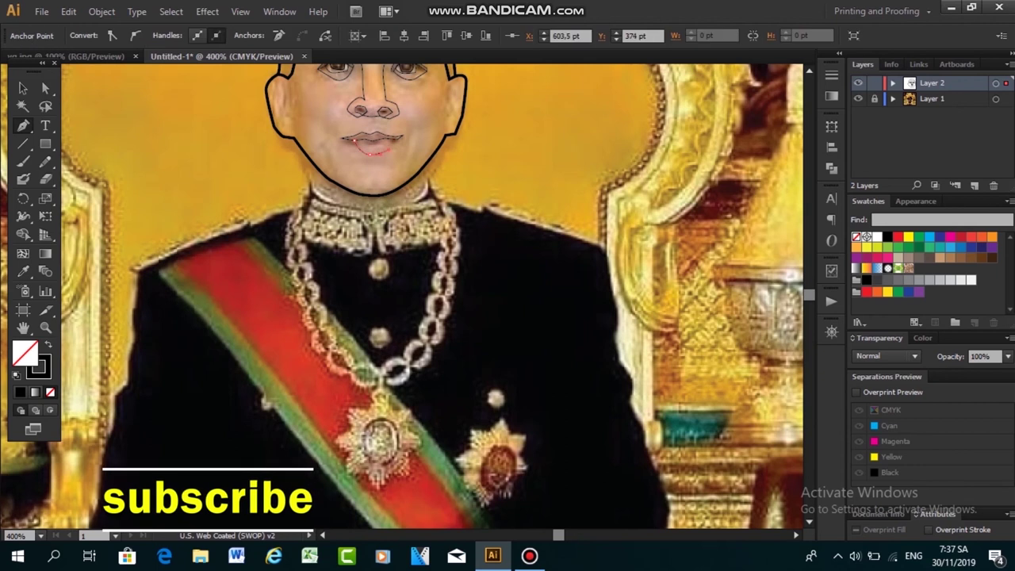
{"action": "key", "text": "ctrl+z"}
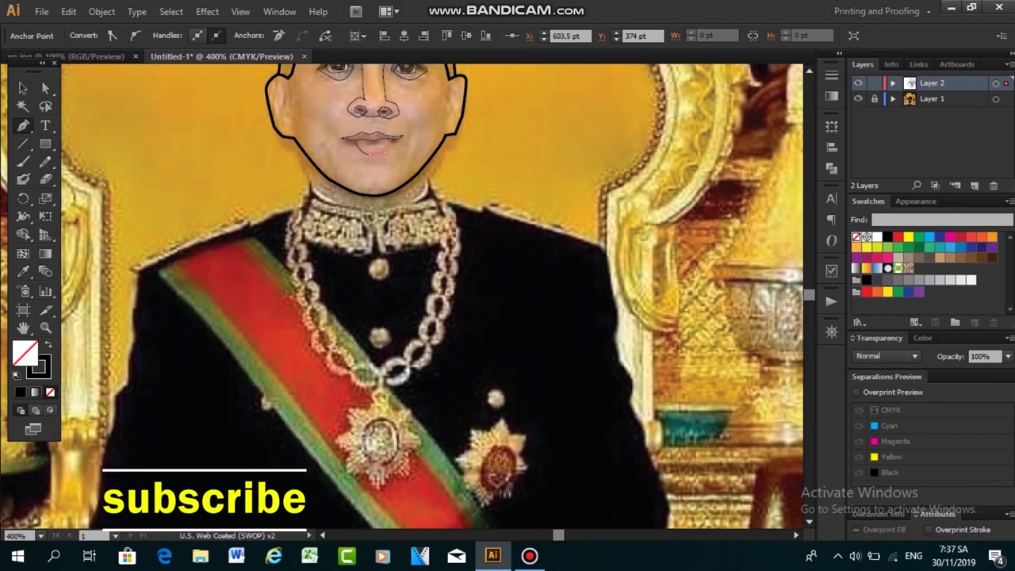
{"action": "left_click", "coordinate": [385, 150]}
{"action": "left_click", "coordinate": [393, 140]}
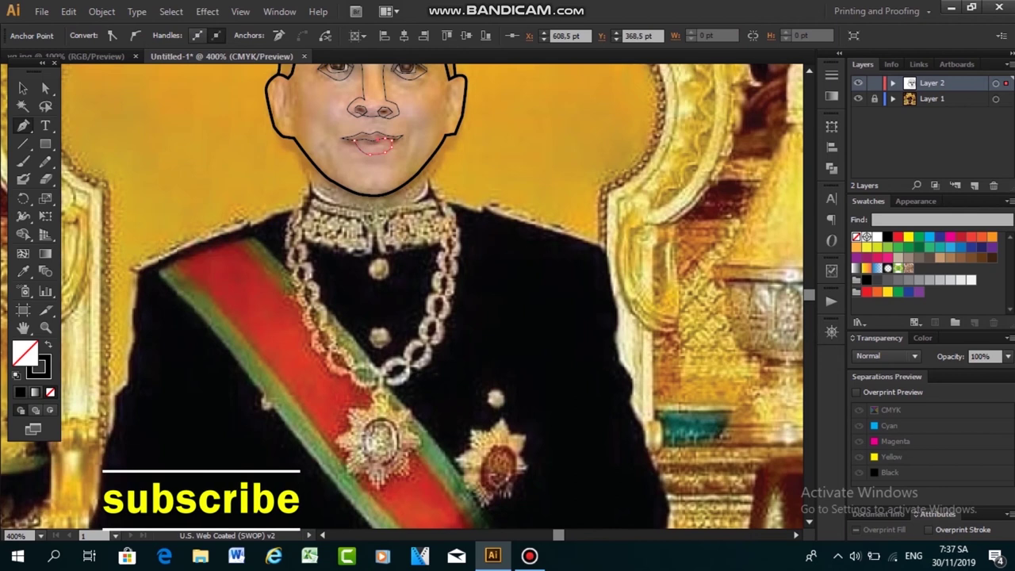
{"action": "left_click", "coordinate": [364, 138]}
{"action": "key", "text": "v"}
{"action": "key", "text": "ctrl+shift+a"}
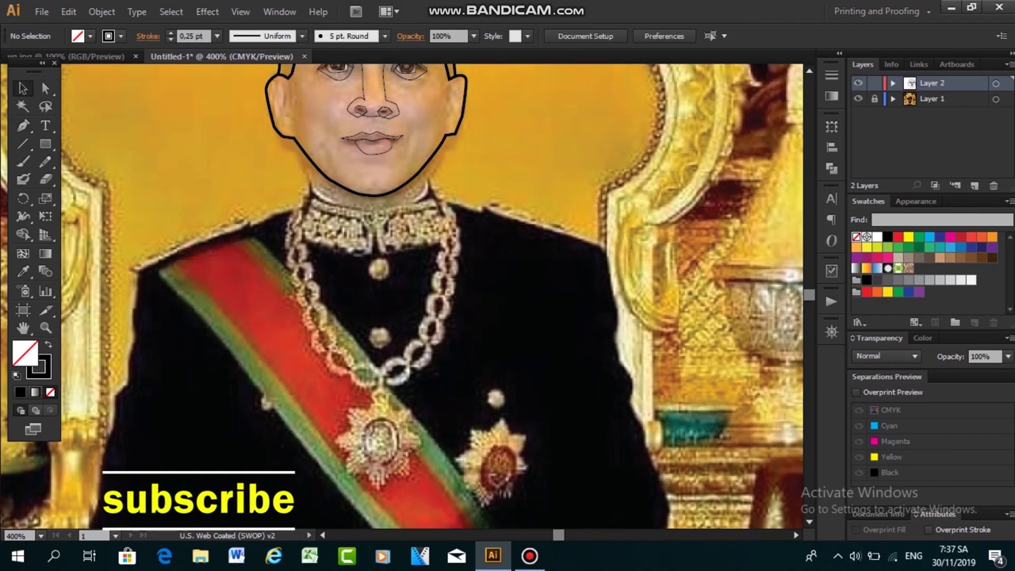
{"action": "key", "text": "ctrl+z"}
Add another lower-lip line and finish the mouth paths
{"action": "key", "text": "p"}
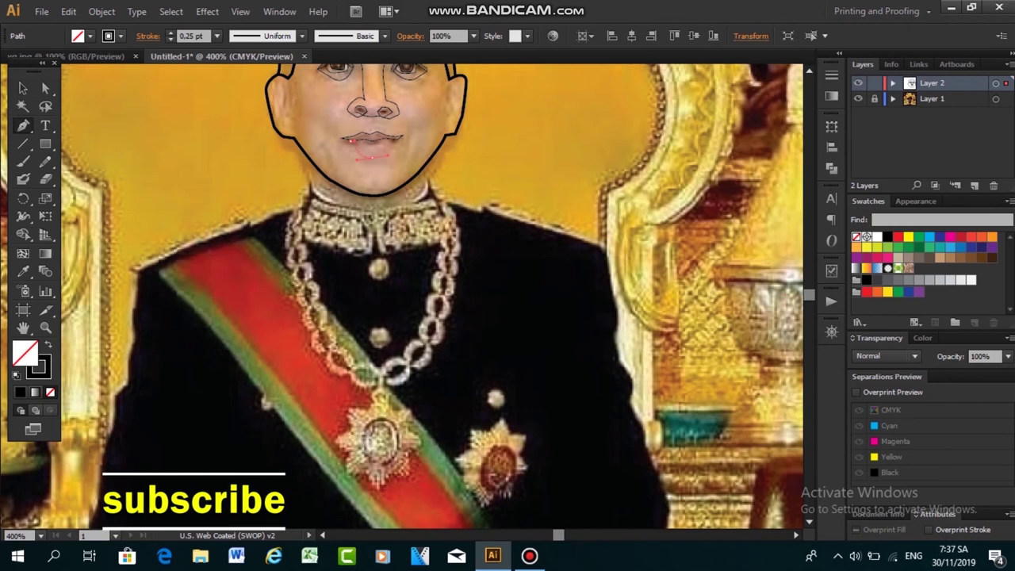
{"action": "left_click", "coordinate": [349, 140]}
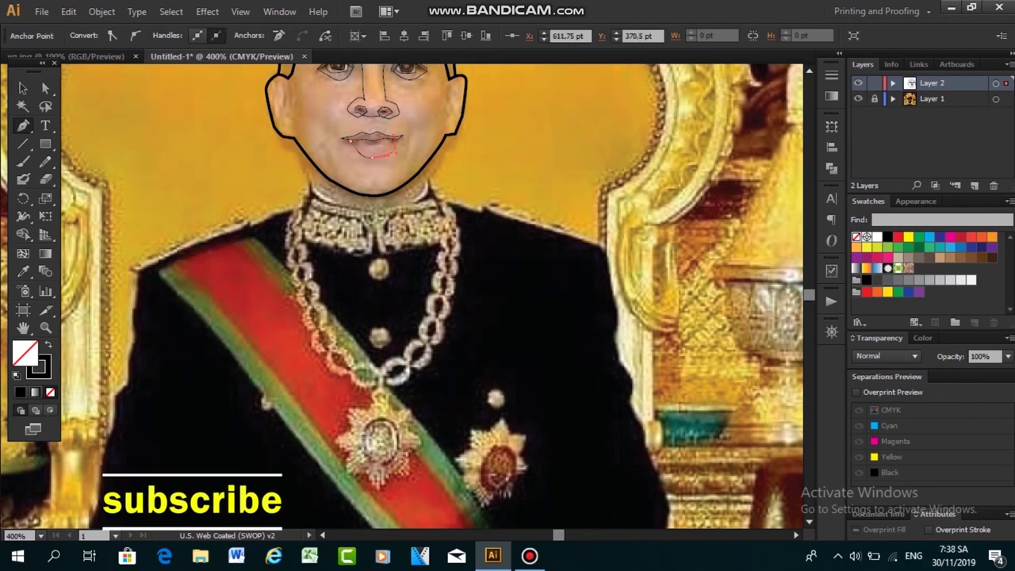
{"action": "key", "text": "ctrl+shift+a"}
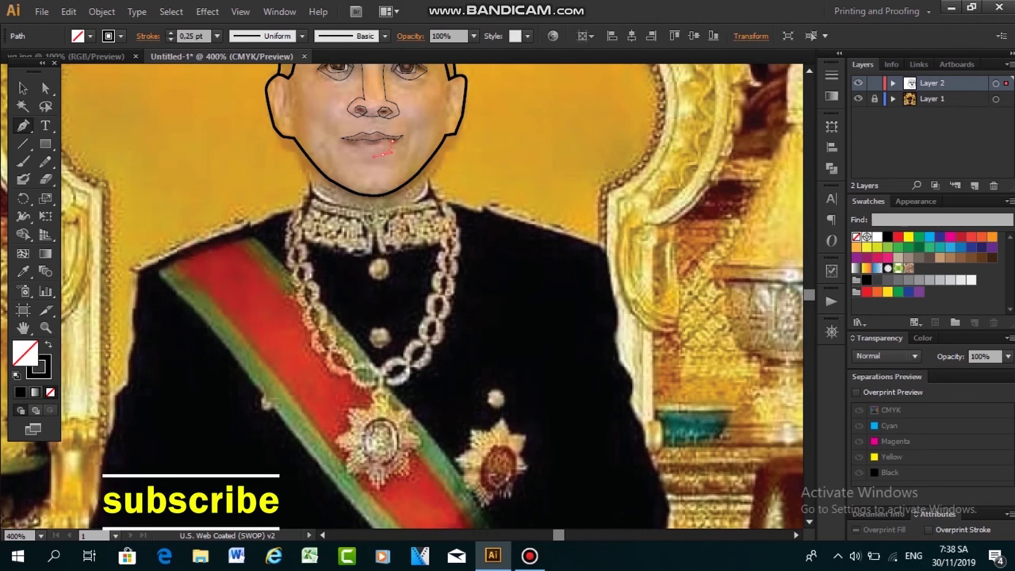
{"action": "left_click", "coordinate": [389, 144]}
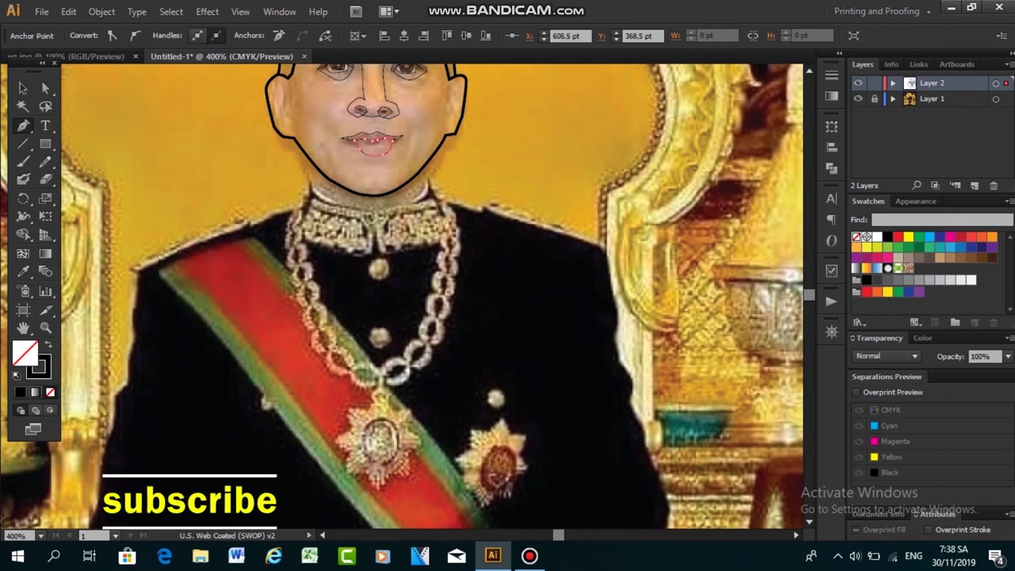
{"action": "key", "text": "v"}
{"action": "key", "text": "ctrl+shift+a"}
{"action": "scroll", "coordinate": [402, 297], "scroll_direction": "down", "scroll_amount": 1}
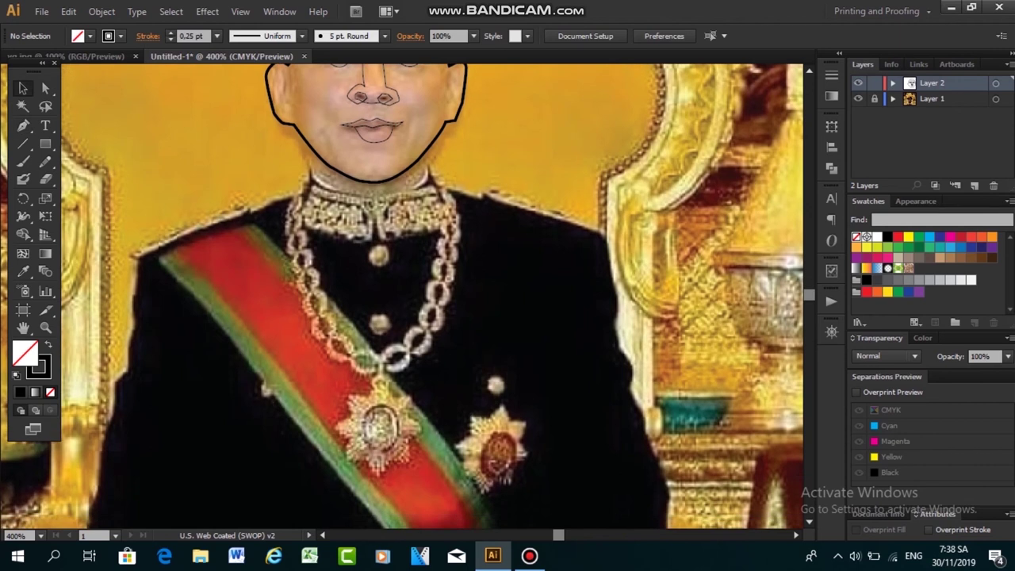
Hide and reshow the reference photo layer to check the facial linework
{"action": "left_click", "coordinate": [858, 98]}
{"action": "scroll", "coordinate": [402, 297], "scroll_direction": "up", "scroll_amount": 3}
{"action": "left_click", "coordinate": [858, 98]}
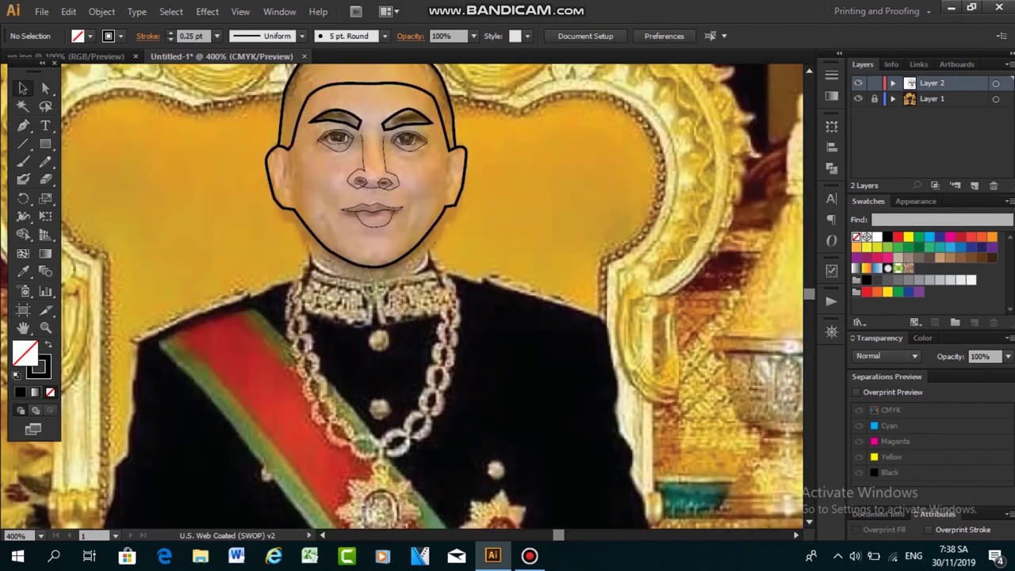
{"action": "scroll", "coordinate": [432, 297], "scroll_direction": "down", "scroll_amount": 2}
Draw short Pen strokes along the left edge of the king's face
{"action": "key", "text": "p"}
{"action": "left_click", "coordinate": [287, 103]}
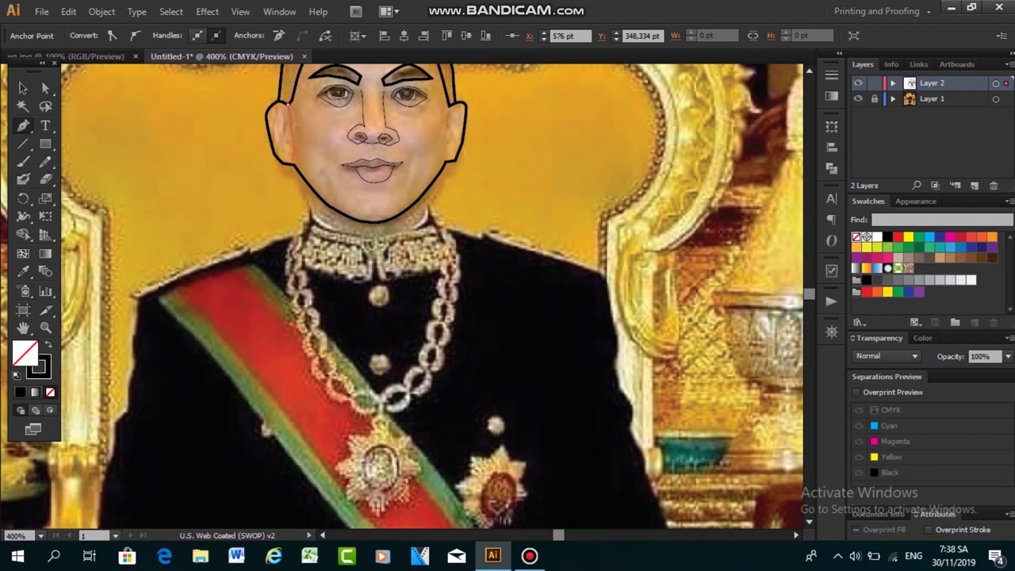
{"action": "left_click", "coordinate": [291, 150], "text": "ctrl"}
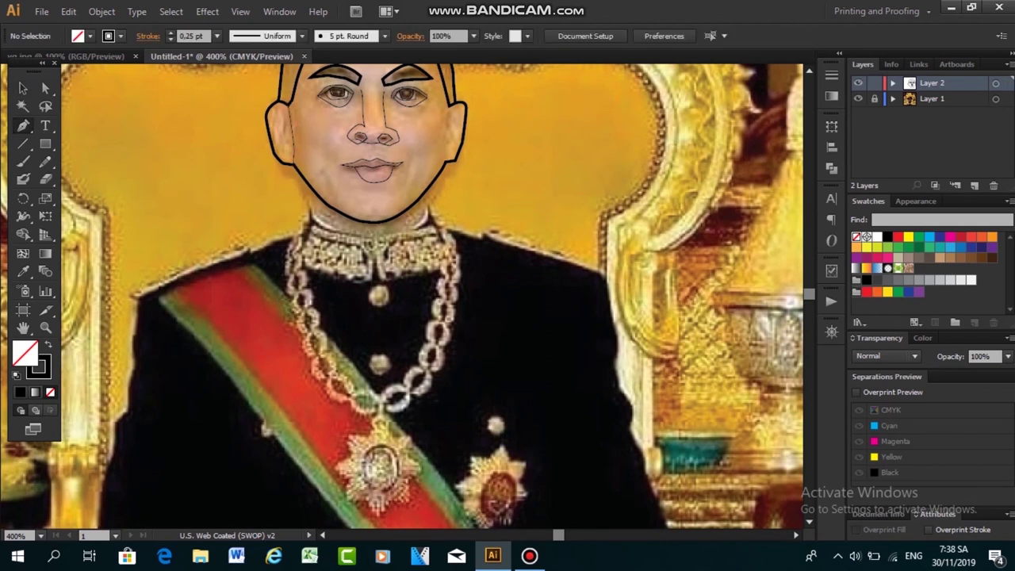
{"action": "left_click", "coordinate": [23, 88]}
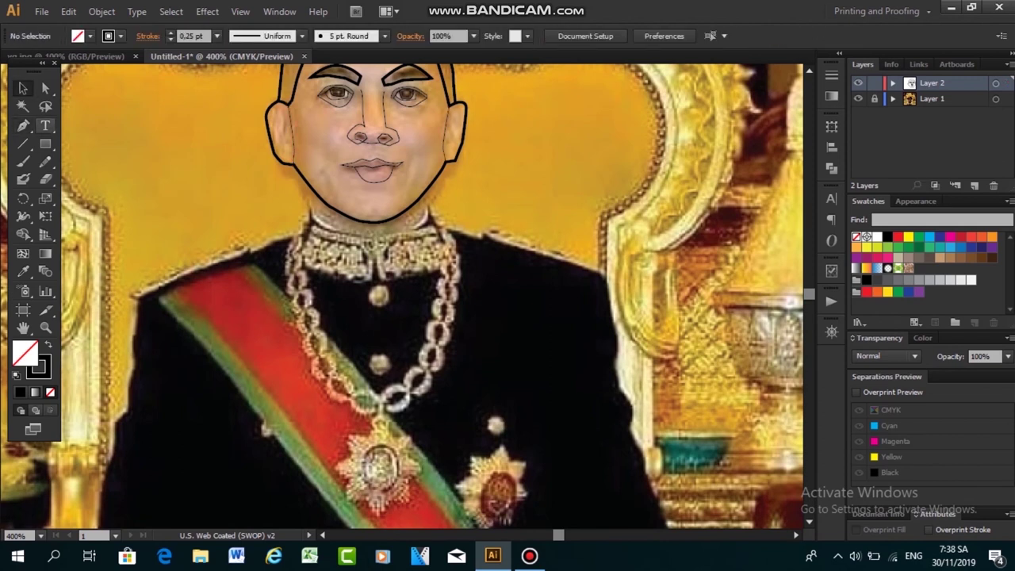
{"action": "left_click", "coordinate": [23, 125]}
{"action": "left_click", "coordinate": [283, 115]}
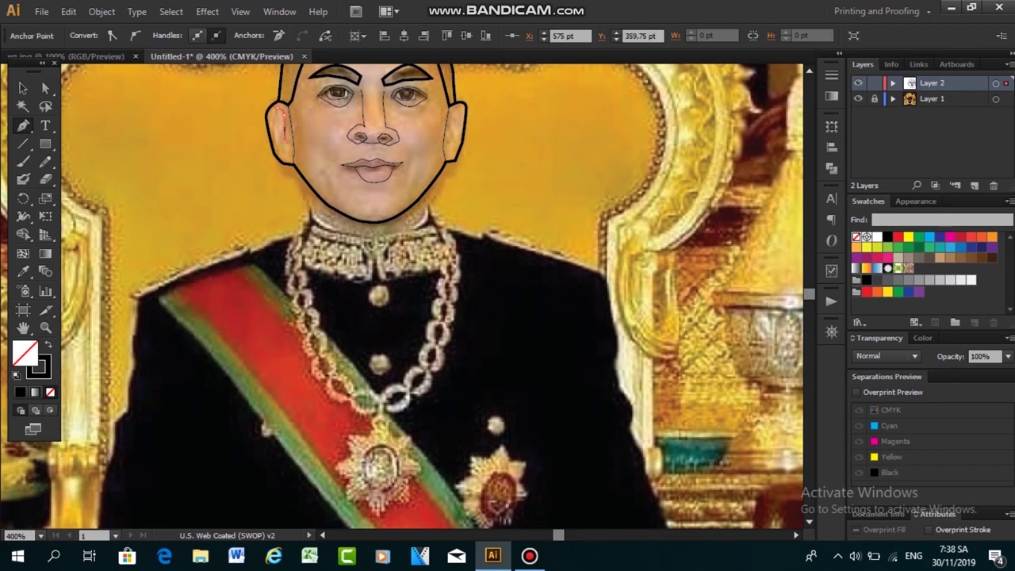
{"action": "left_click", "coordinate": [221, 145], "text": "ctrl"}
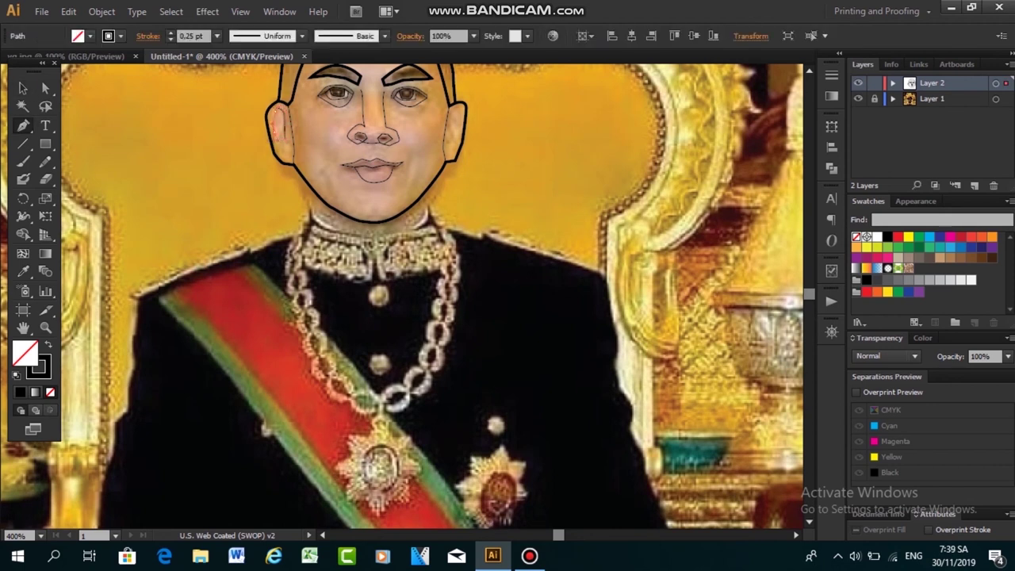
Add a curved detail stroke inside the king's left ear
{"action": "left_click", "coordinate": [273, 111]}
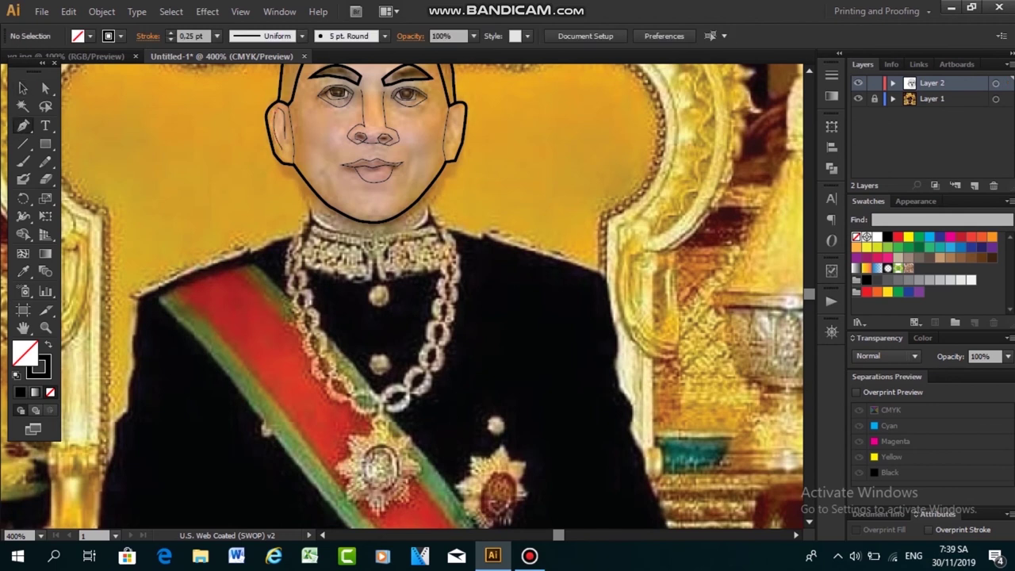
{"action": "left_click", "coordinate": [286, 143]}
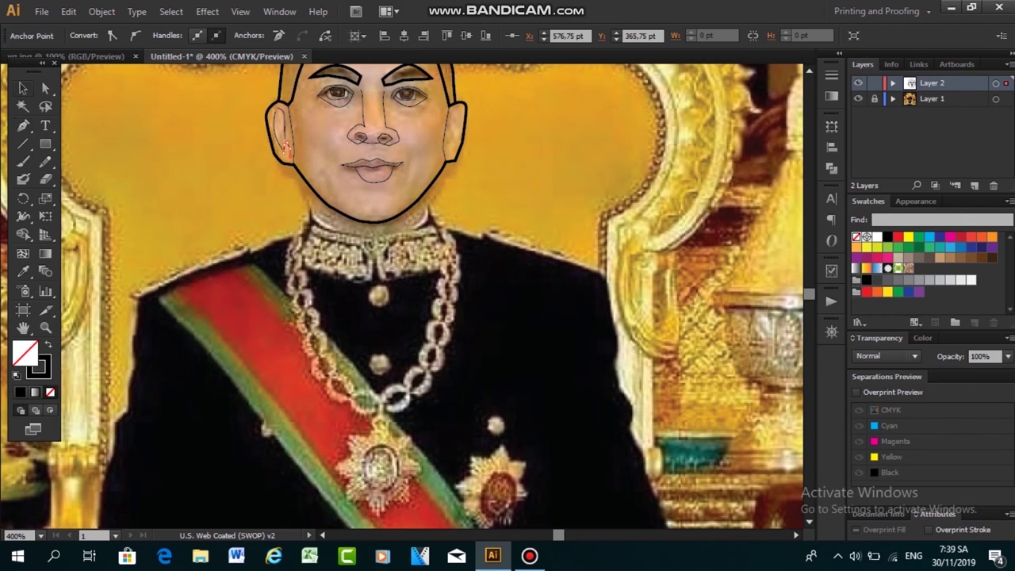
{"action": "left_click", "coordinate": [284, 147]}
{"action": "scroll", "coordinate": [396, 238], "scroll_direction": "up", "scroll_amount": 1}
Add short detail strokes inside the king's right ear
{"action": "left_click", "coordinate": [454, 120]}
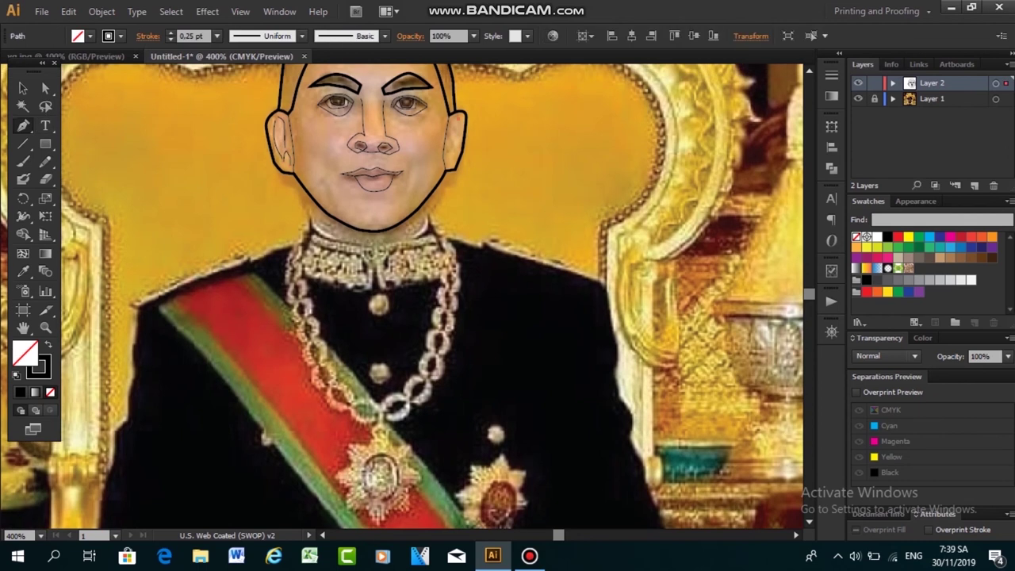
{"action": "key", "text": "ctrl+shift+a"}
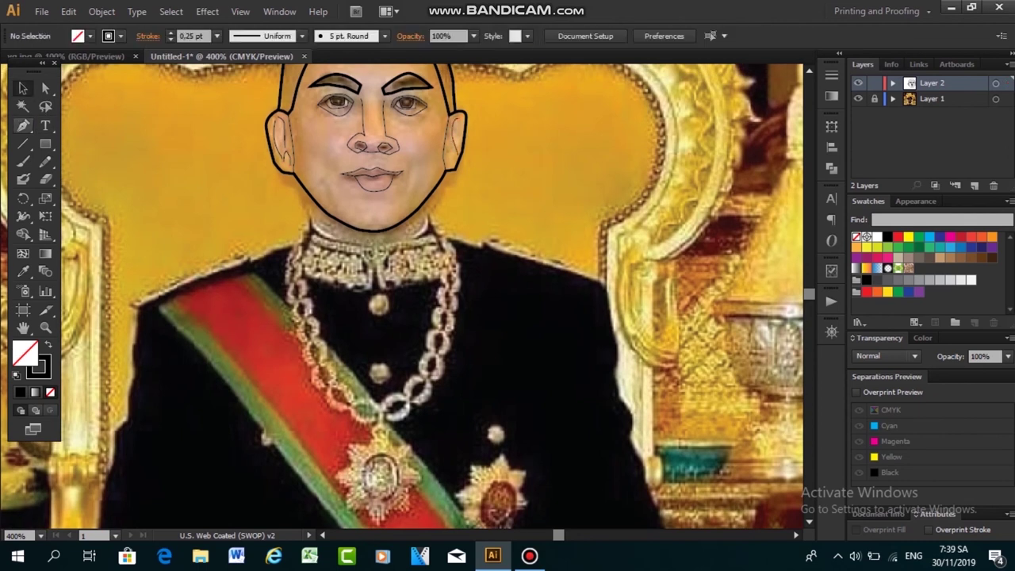
{"action": "left_click", "coordinate": [450, 145]}
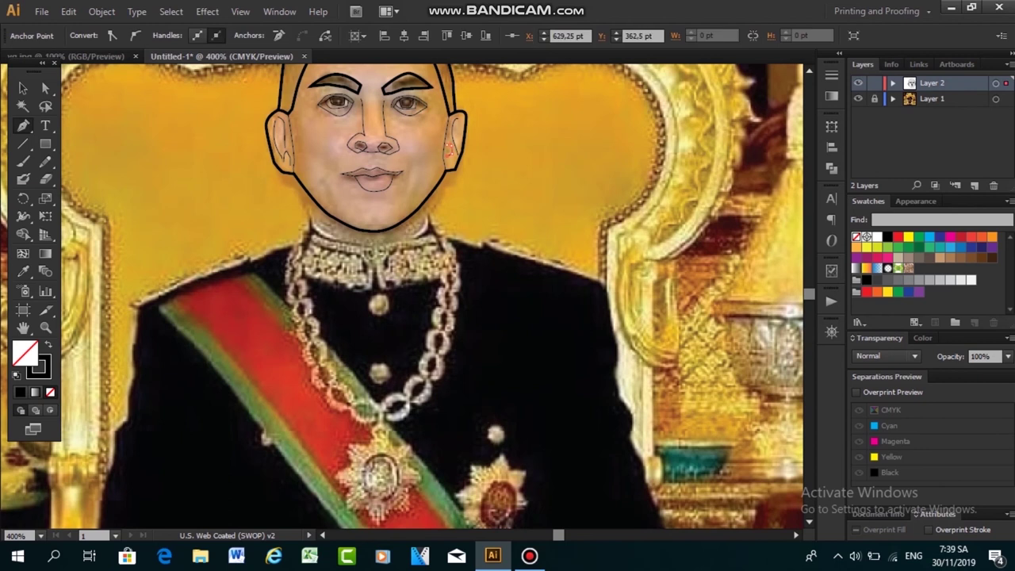
{"action": "key", "text": "ctrl+shift+a"}
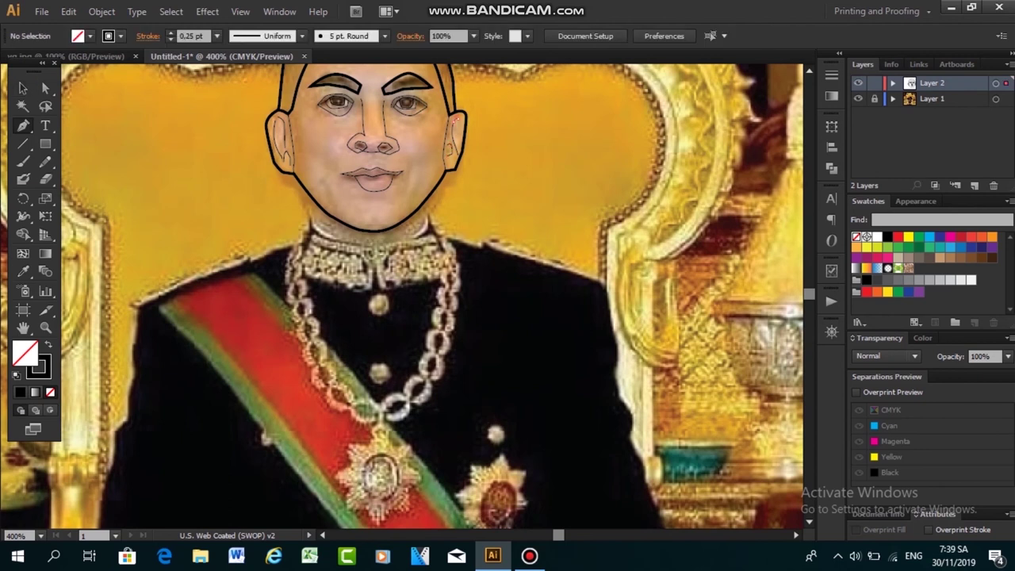
{"action": "left_click", "coordinate": [453, 119]}
{"action": "key", "text": "ctrl+shift+a"}
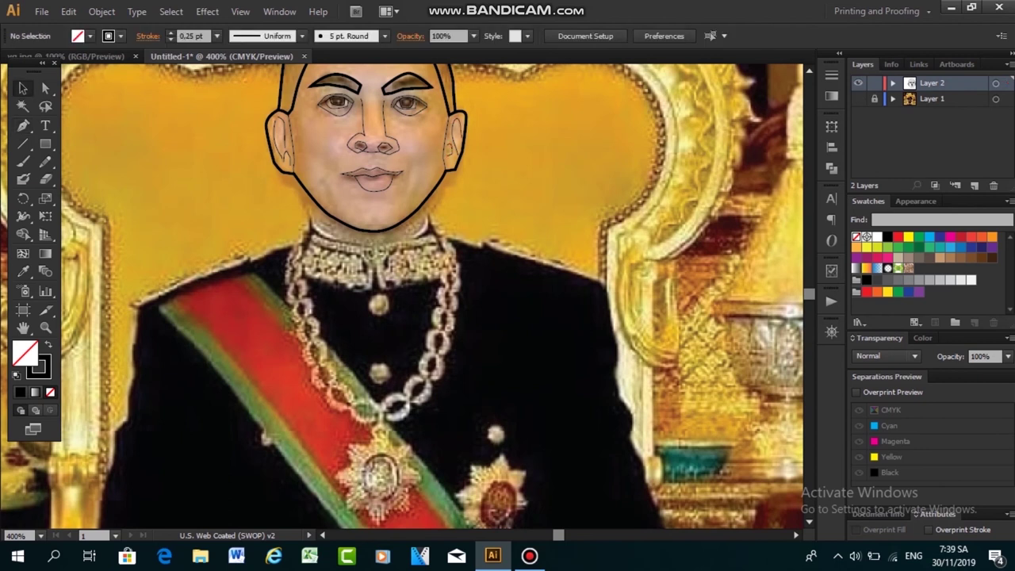
Toggle the reference photo off and on to check the ear strokes
{"action": "left_click", "coordinate": [858, 99]}
{"action": "left_click", "coordinate": [858, 98]}
{"action": "scroll", "coordinate": [402, 297], "scroll_direction": "down", "scroll_amount": 2}
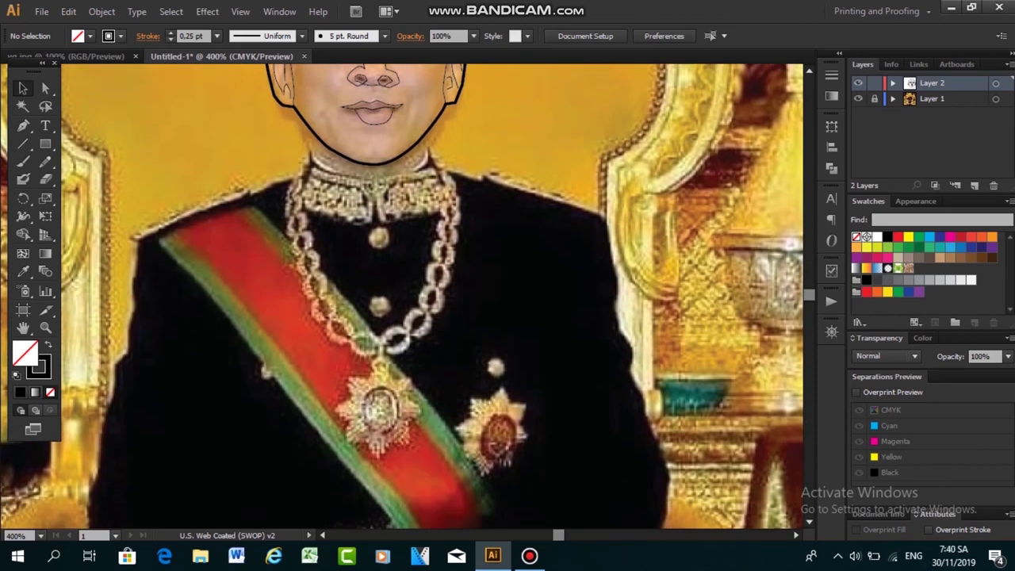
Zoom out and start the neckline below the chin, undoing a stray anchor
{"action": "key", "text": "ctrl+minus"}
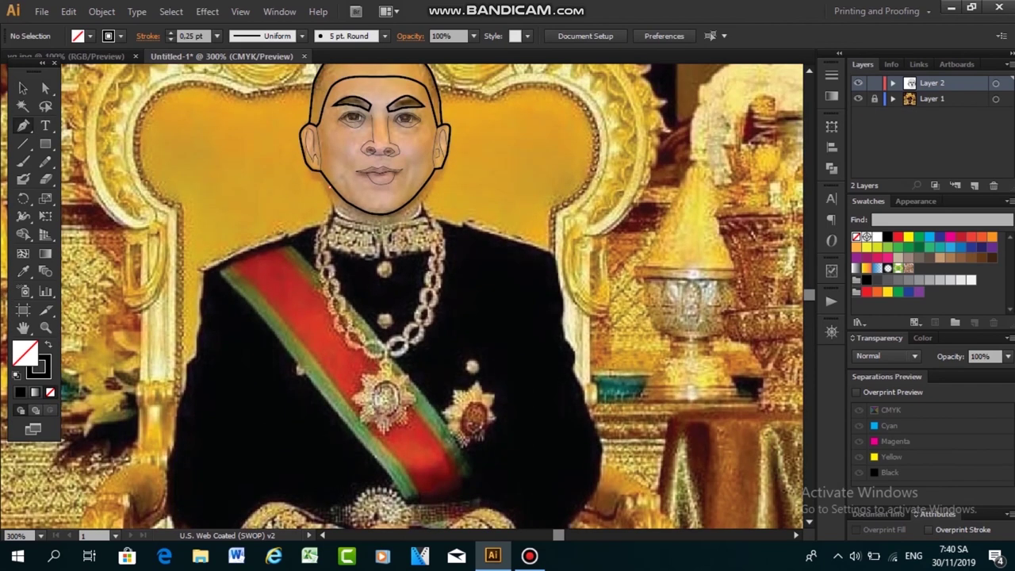
{"action": "left_click", "coordinate": [337, 212]}
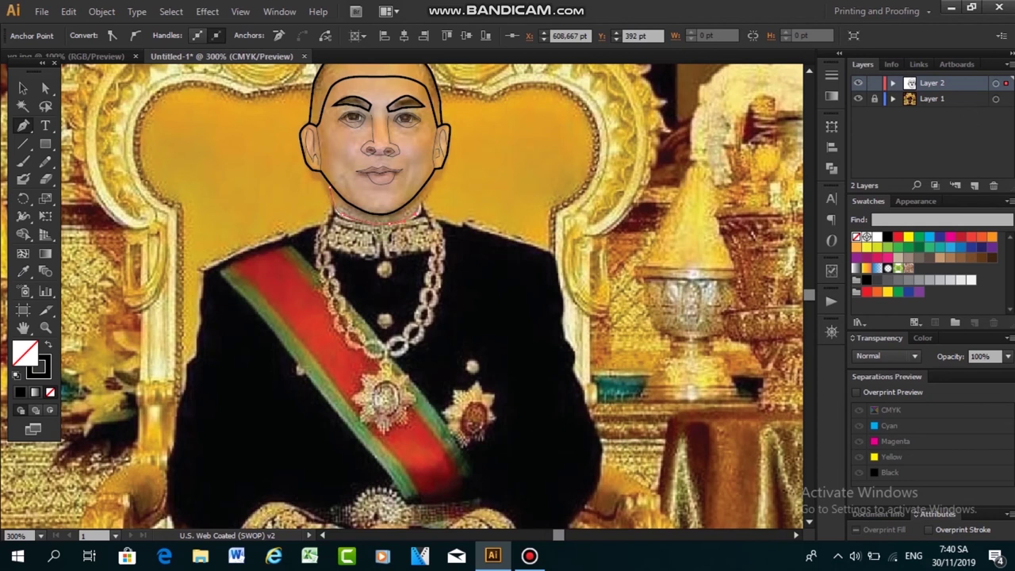
{"action": "key", "text": "ctrl+shift+a"}
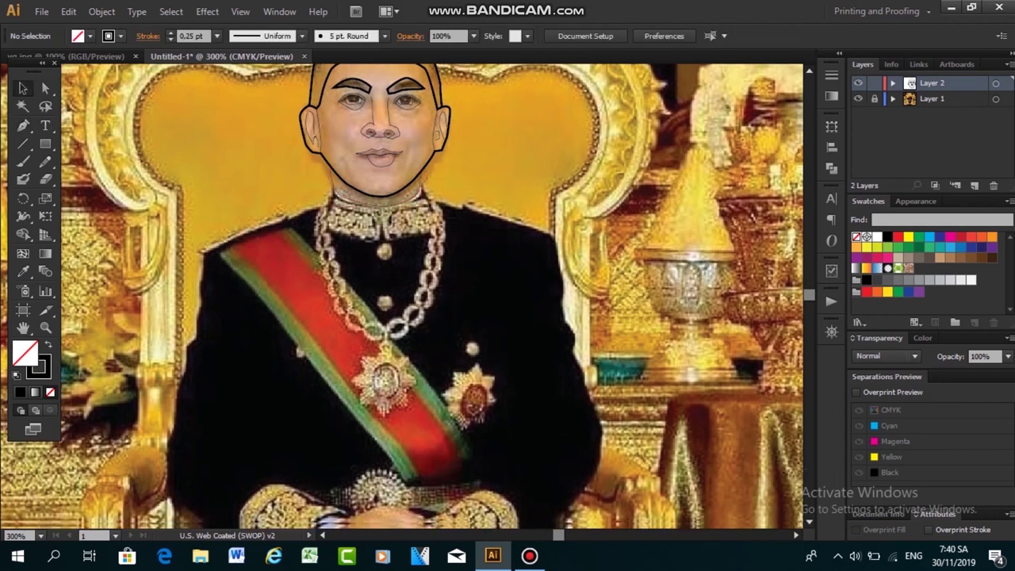
{"action": "scroll", "coordinate": [402, 297], "scroll_direction": "down", "scroll_amount": 2}
{"action": "scroll", "coordinate": [402, 296], "scroll_direction": "down", "scroll_amount": 1}
{"action": "key", "text": "ctrl+z"}
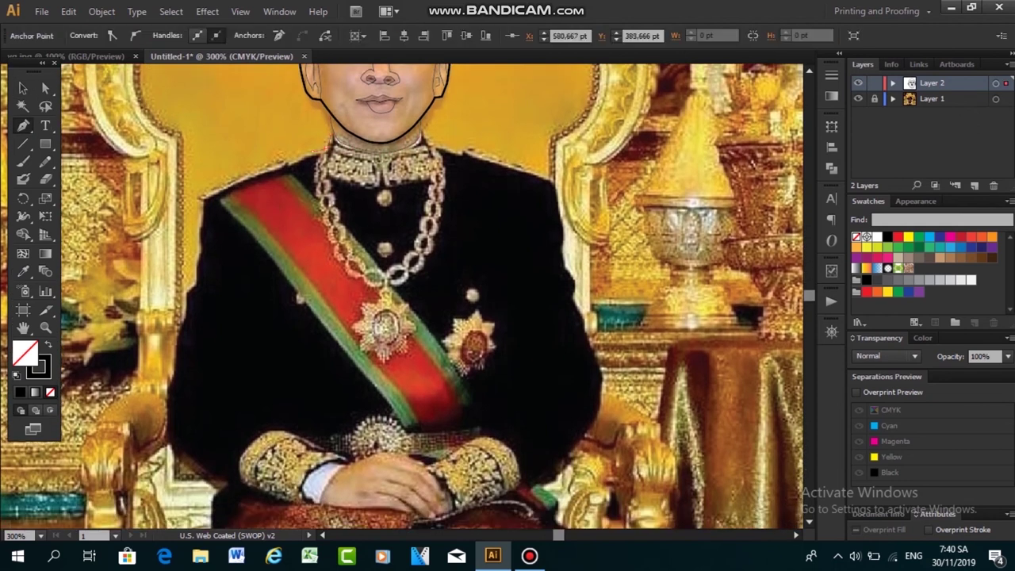
{"action": "scroll", "coordinate": [403, 297], "scroll_direction": "down", "scroll_amount": 1}
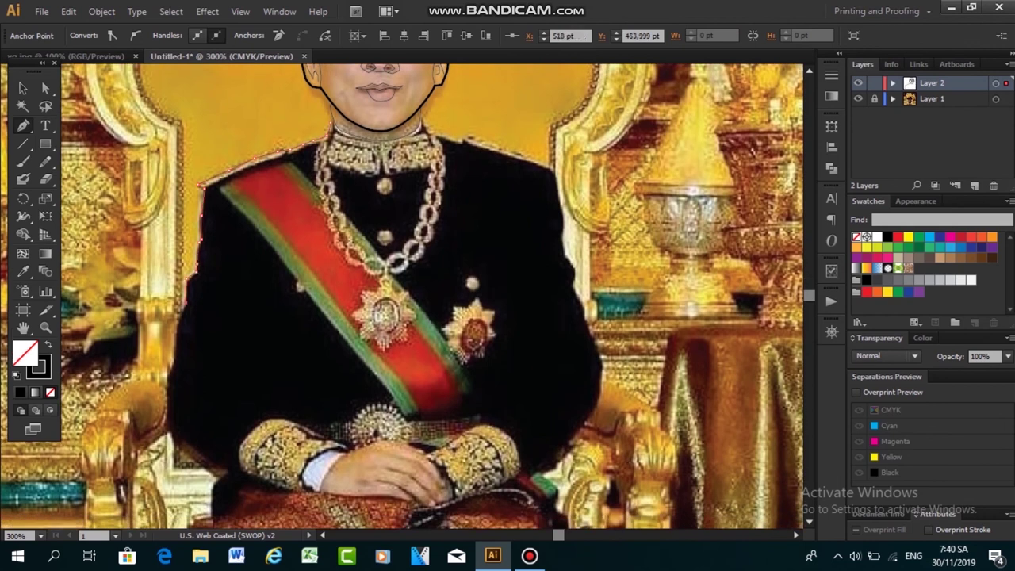
{"action": "scroll", "coordinate": [472, 246], "scroll_direction": "down", "scroll_amount": 1}
{"action": "scroll", "coordinate": [472, 246], "scroll_direction": "down", "scroll_amount": 1}
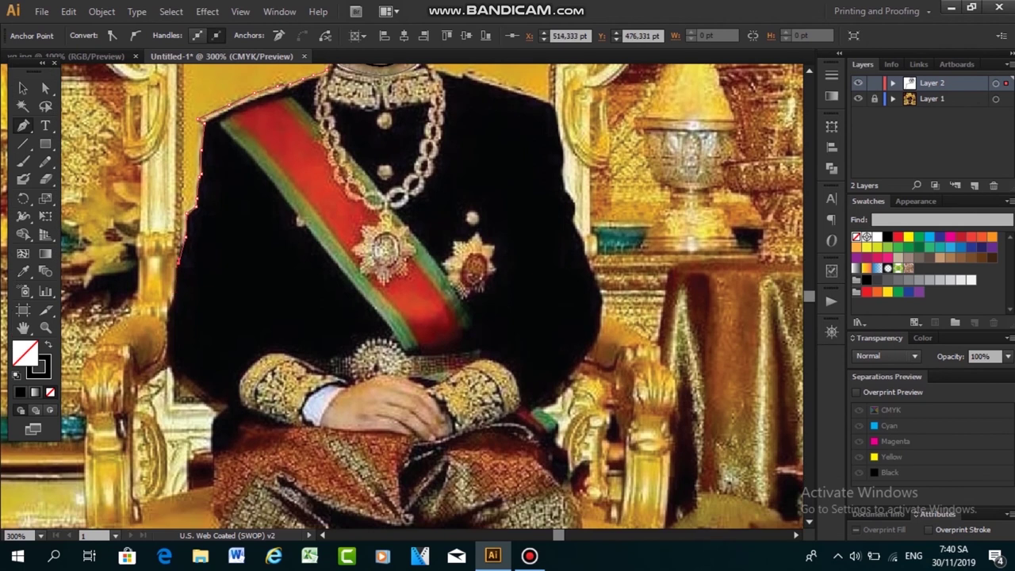
Trace the jacket outline down the left side, over the sleeve and across the waistline
{"action": "left_click", "coordinate": [172, 299]}
{"action": "scroll", "coordinate": [238, 379], "scroll_direction": "down", "scroll_amount": 1}
{"action": "left_click_drag", "start_coordinate": [198, 365], "coordinate": [237, 379]}
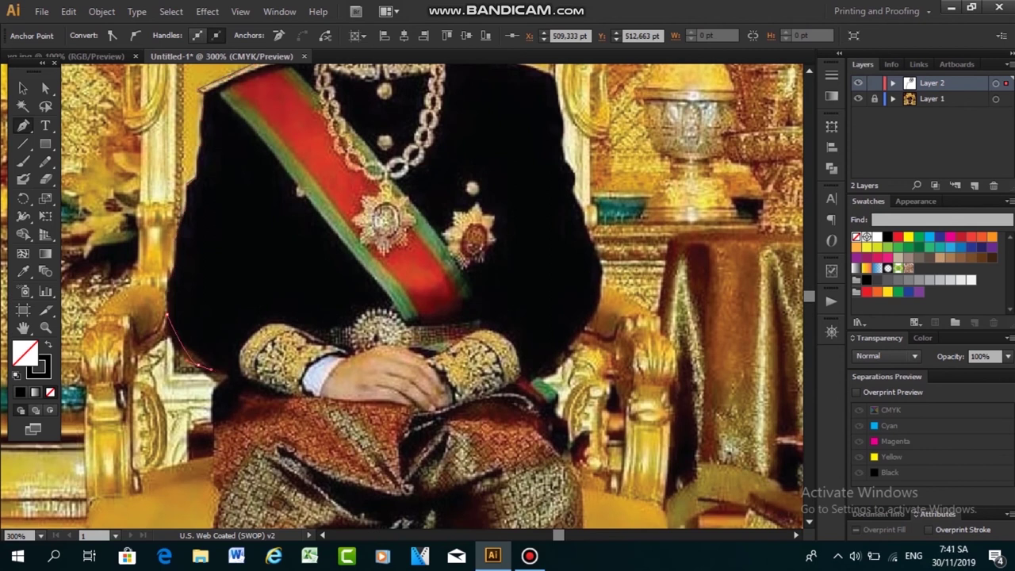
{"action": "left_click", "coordinate": [239, 377]}
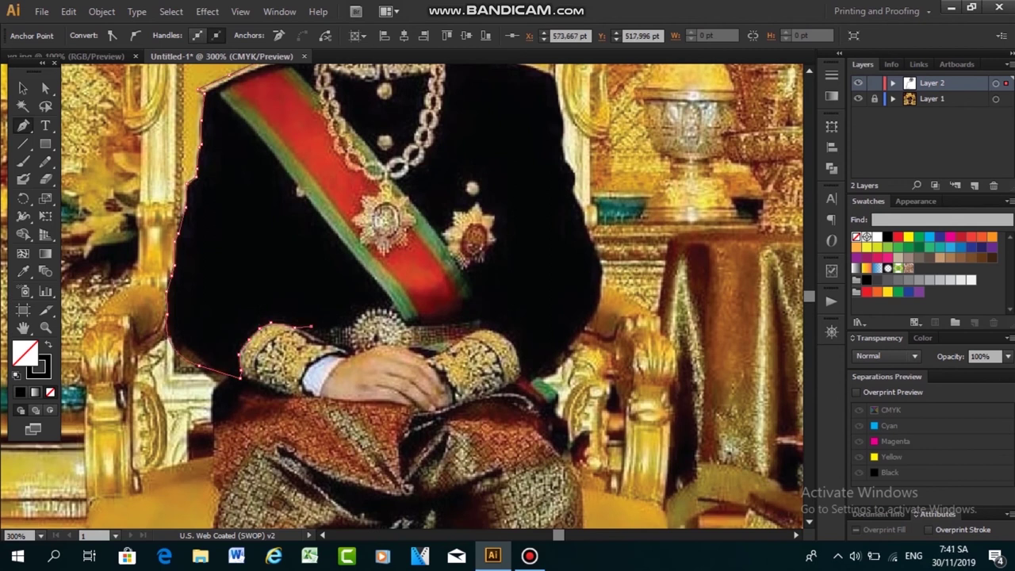
{"action": "left_click_drag", "start_coordinate": [329, 325], "coordinate": [370, 306]}
{"action": "left_click", "coordinate": [417, 322]}
{"action": "left_click", "coordinate": [498, 321]}
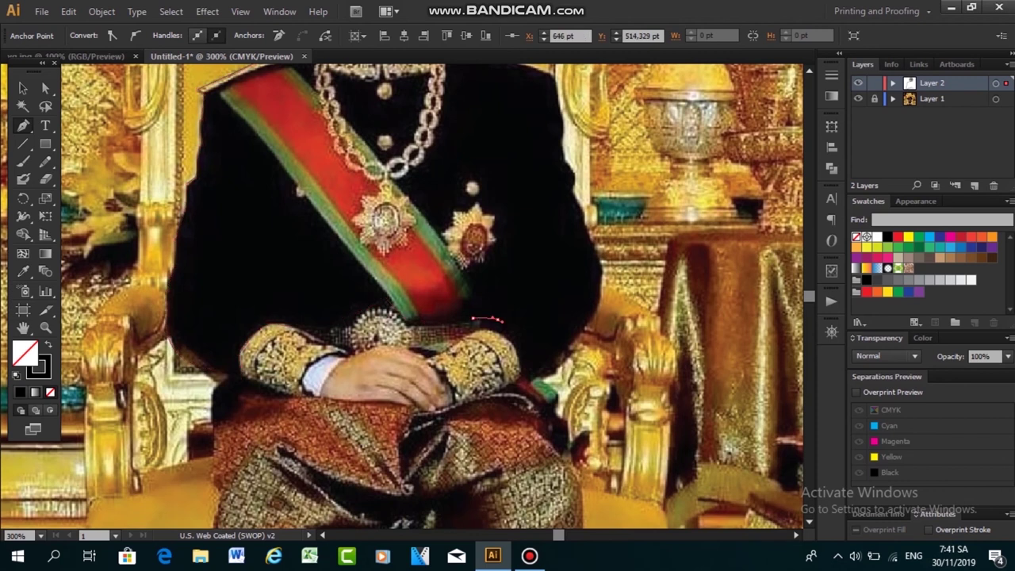
{"action": "left_click", "coordinate": [482, 320]}
{"action": "left_click", "coordinate": [512, 341], "text": "ctrl"}
Select the traced jacket outline, zoom in to 400%, then deselect it
{"action": "scroll", "coordinate": [567, 181], "scroll_direction": "up", "scroll_amount": 1}
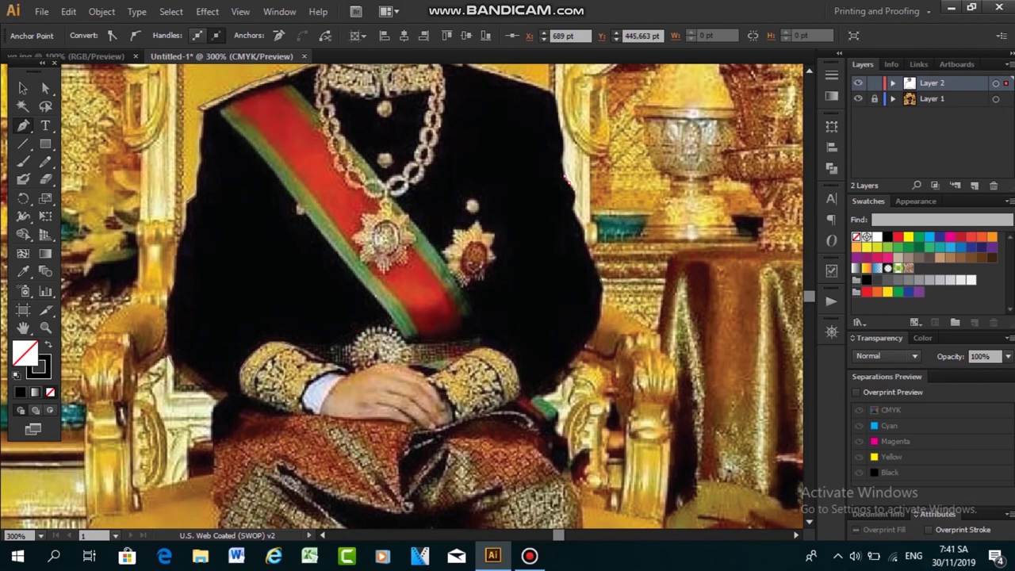
{"action": "scroll", "coordinate": [567, 181], "scroll_direction": "up", "scroll_amount": 1}
{"action": "scroll", "coordinate": [566, 181], "scroll_direction": "up", "scroll_amount": 1}
{"action": "scroll", "coordinate": [566, 181], "scroll_direction": "up", "scroll_amount": 1}
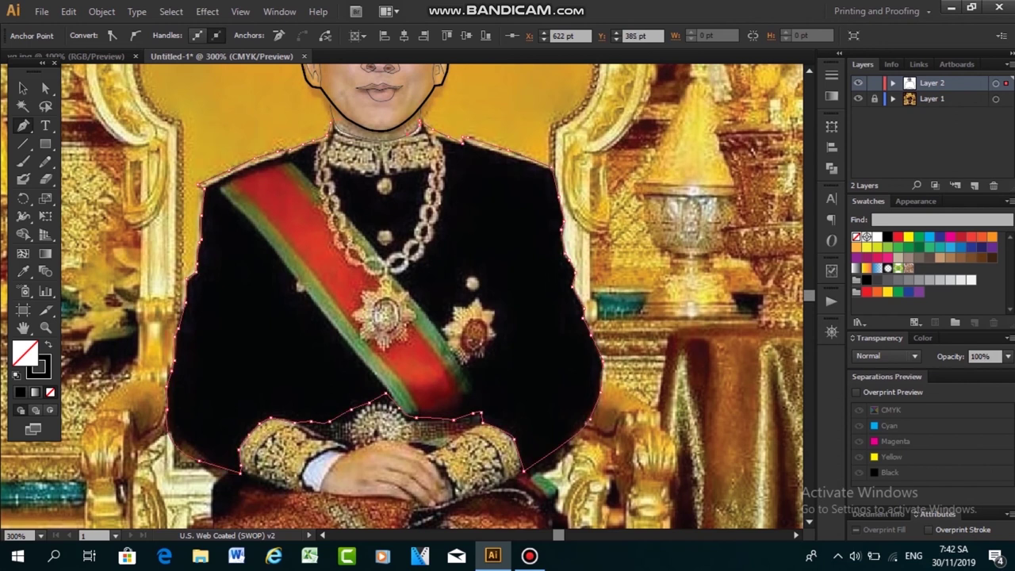
{"action": "key", "text": "ctrl"}
{"action": "key", "text": "ctrl+plus"}
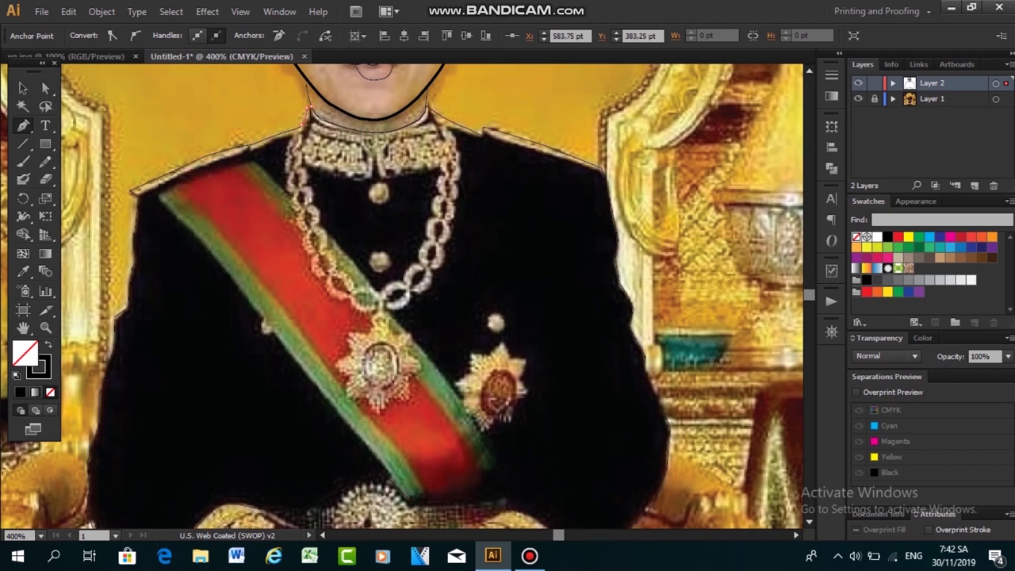
{"action": "key", "text": "v"}
{"action": "key", "text": "ctrl+shift+a"}
Begin a new Pen path along the left sleeve edge and top
{"action": "scroll", "coordinate": [404, 297], "scroll_direction": "down", "scroll_amount": 2}
{"action": "scroll", "coordinate": [405, 297], "scroll_direction": "down", "scroll_amount": 3}
{"action": "scroll", "coordinate": [404, 297], "scroll_direction": "down", "scroll_amount": 2}
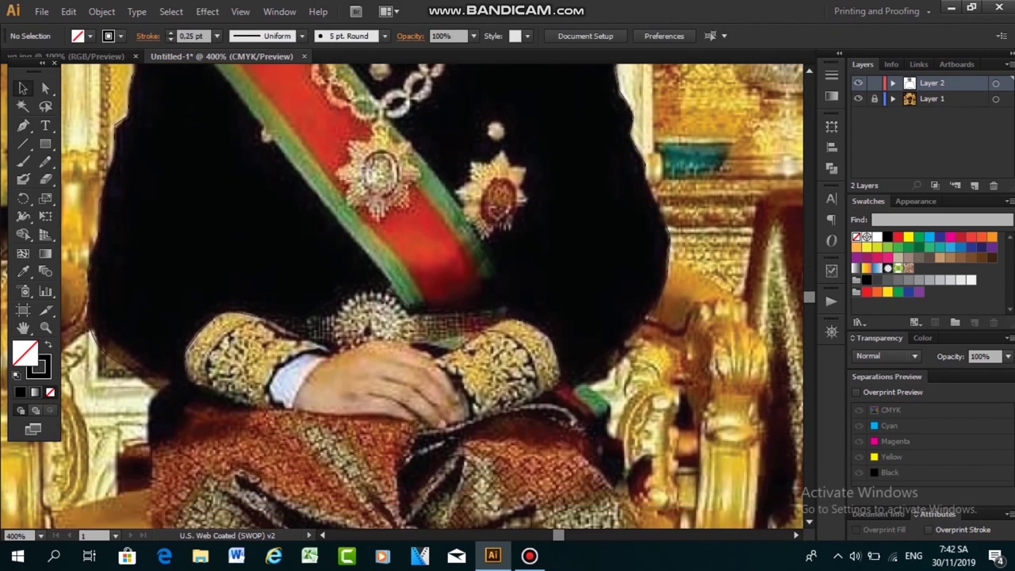
{"action": "scroll", "coordinate": [405, 298], "scroll_direction": "down", "scroll_amount": 2}
{"action": "left_click", "coordinate": [23, 125]}
{"action": "left_click", "coordinate": [184, 314]}
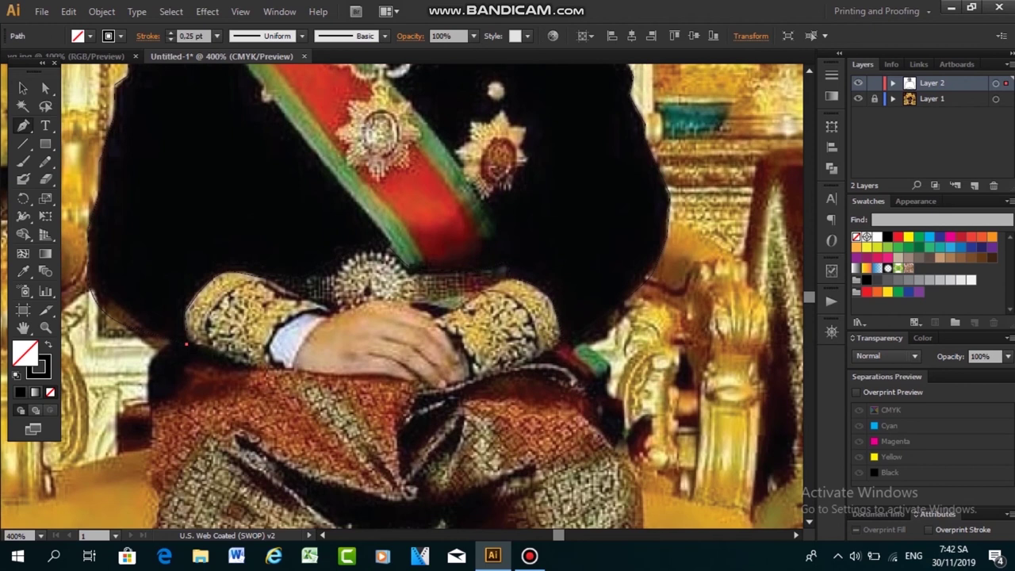
{"action": "left_click", "coordinate": [187, 342]}
{"action": "left_click", "coordinate": [204, 283]}
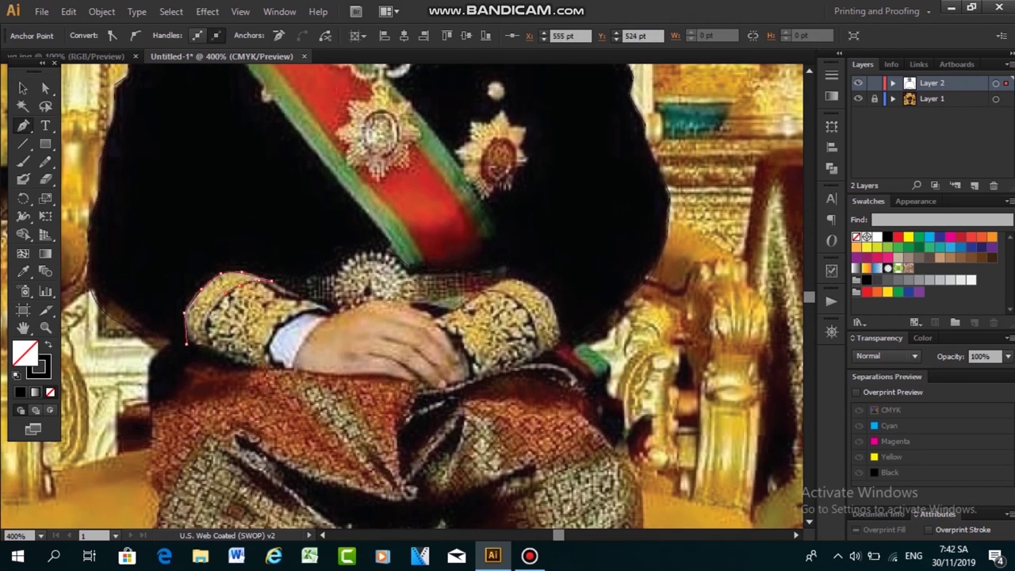
Extend then drop the unfinished sleeve path and switch to black stroke, no fill
{"action": "left_click", "coordinate": [207, 329]}
{"action": "left_click", "coordinate": [208, 347]}
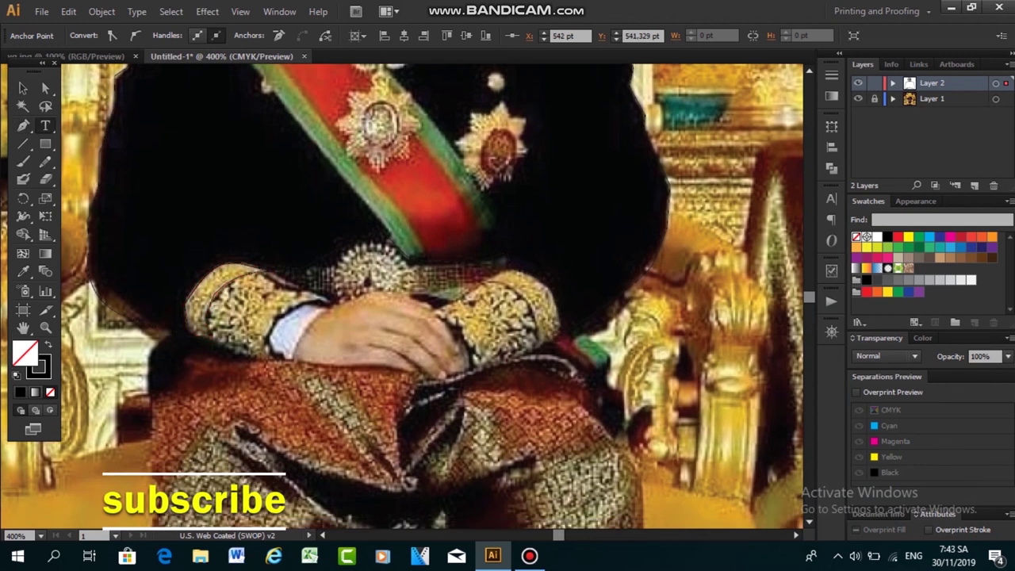
{"action": "left_click", "coordinate": [182, 277], "text": "ctrl"}
{"action": "key", "text": "shift+x"}
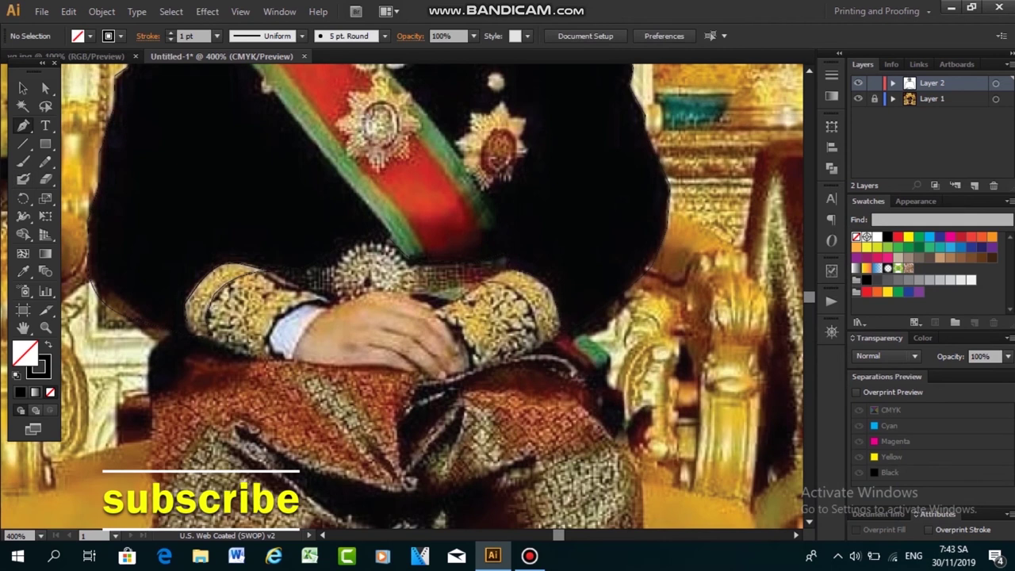
Trace a closed outline around the left gold-embroidered sleeve and its cuff
{"action": "left_click", "coordinate": [275, 272]}
{"action": "left_click", "coordinate": [241, 274]}
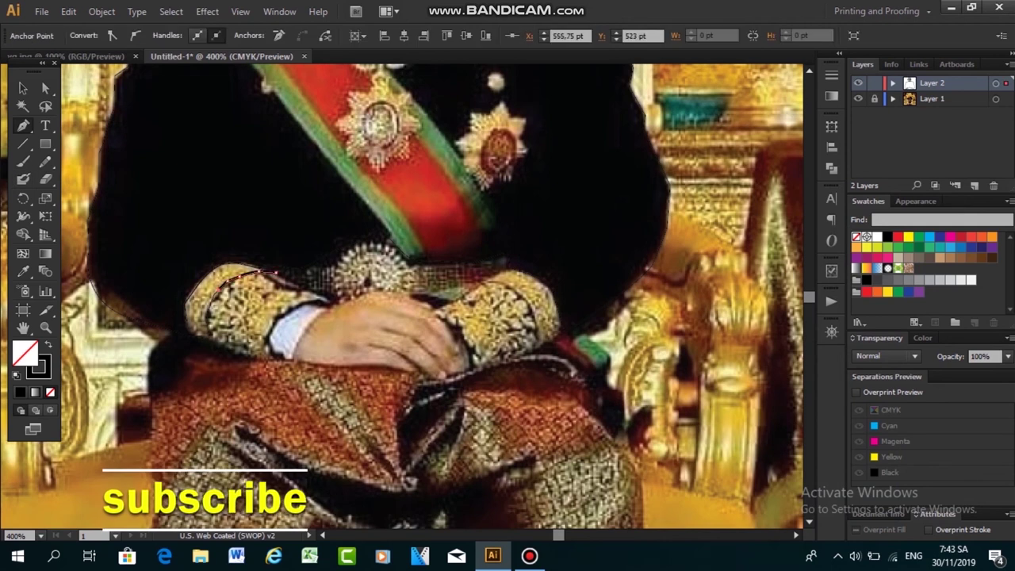
{"action": "left_click", "coordinate": [209, 337]}
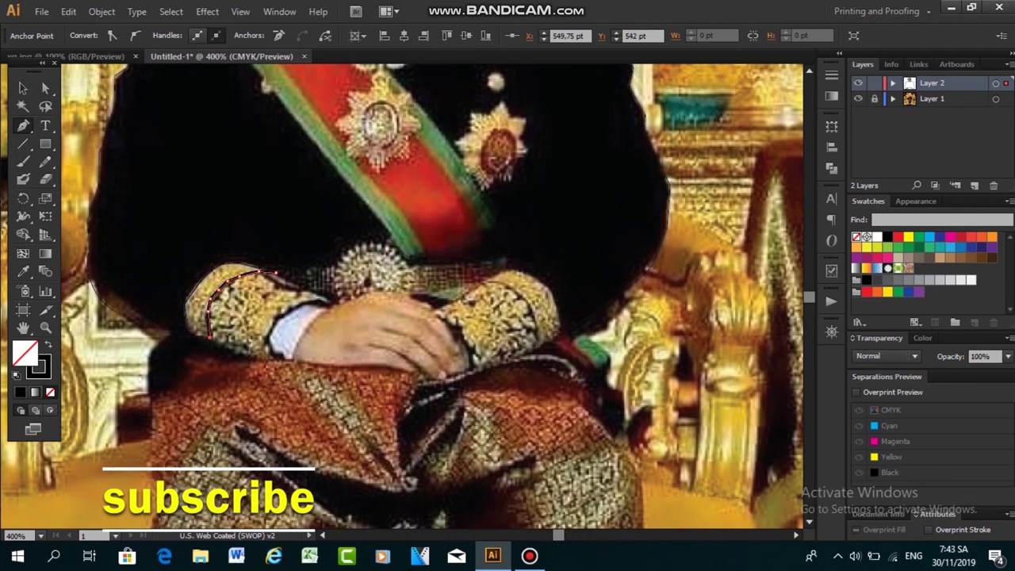
{"action": "left_click", "coordinate": [236, 352]}
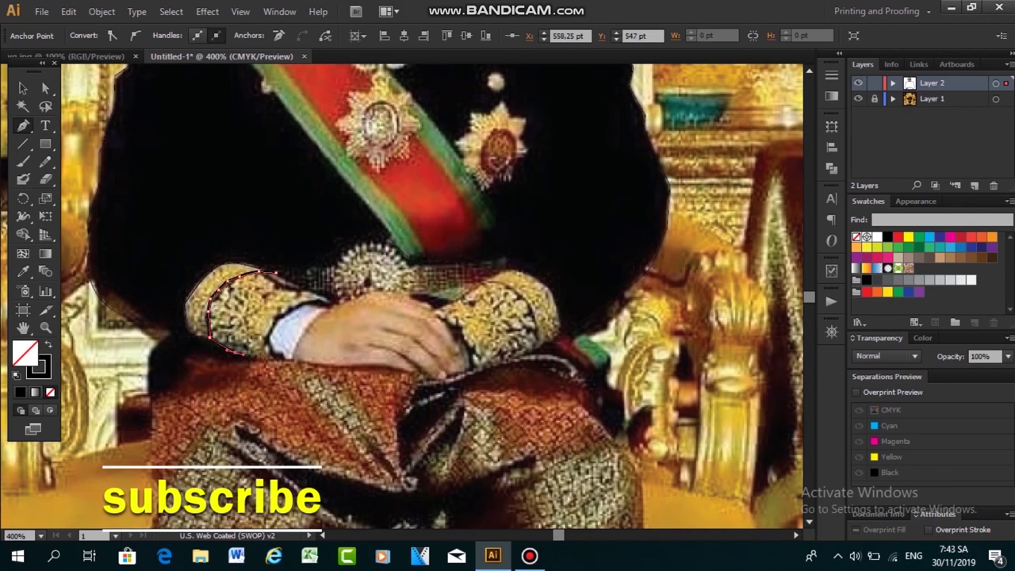
{"action": "left_click", "coordinate": [267, 357]}
{"action": "left_click", "coordinate": [277, 322]}
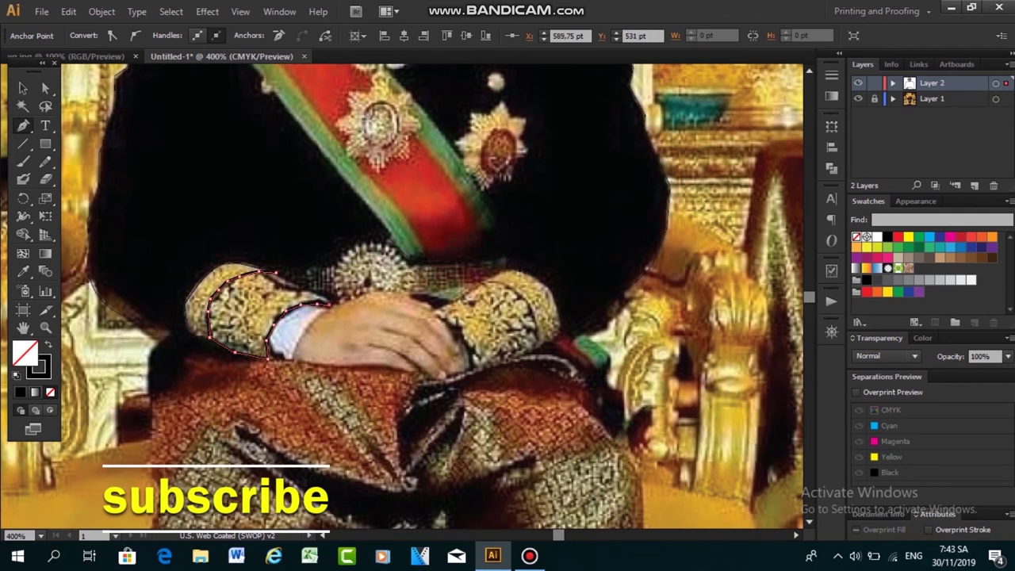
{"action": "left_click", "coordinate": [312, 287]}
{"action": "left_click", "coordinate": [284, 281]}
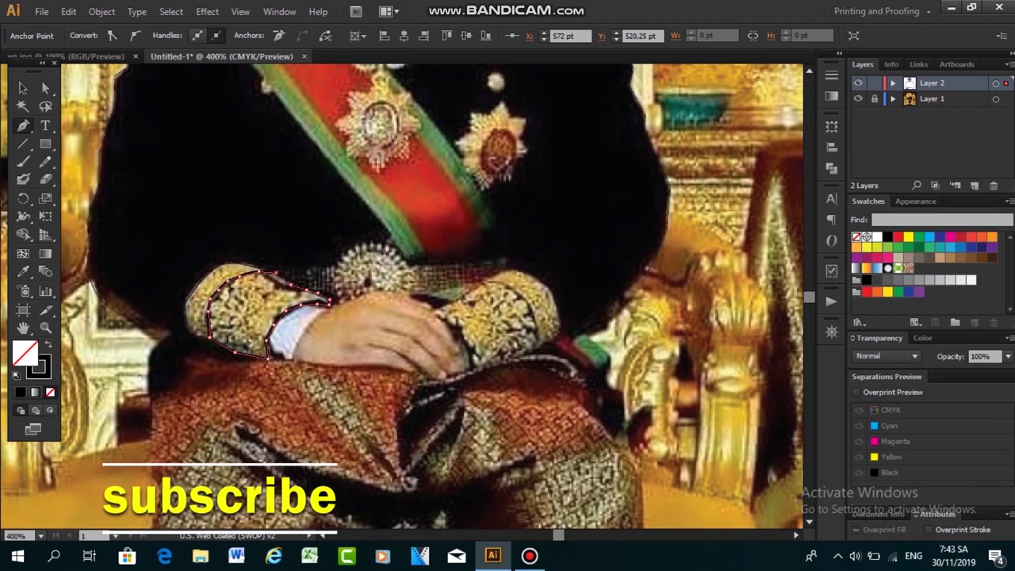
{"action": "left_click", "coordinate": [23, 88]}
{"action": "key", "text": "ctrl+shift+a"}
{"action": "key", "text": "p"}
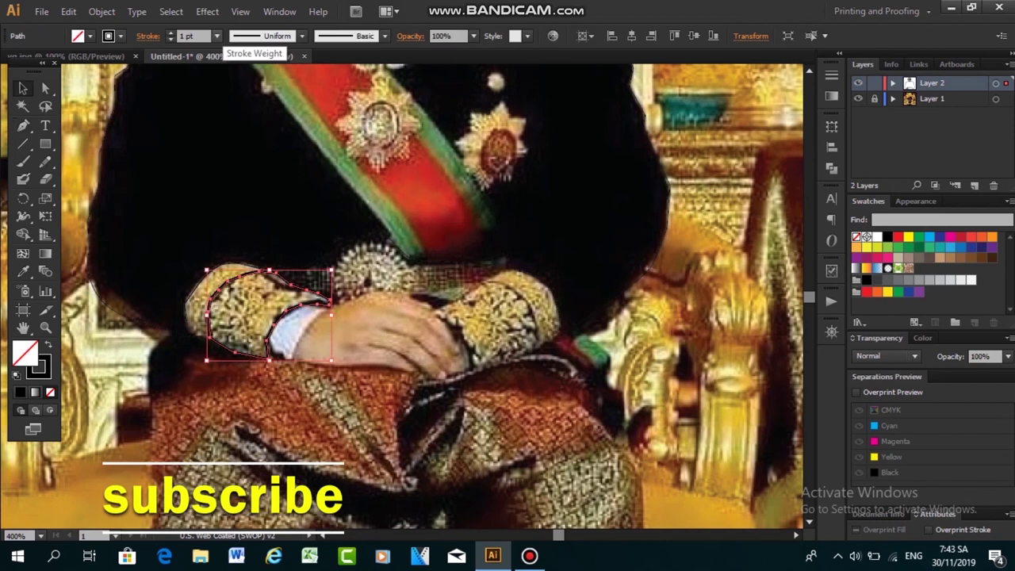
{"action": "scroll", "coordinate": [396, 301], "scroll_direction": "down", "scroll_amount": 1}
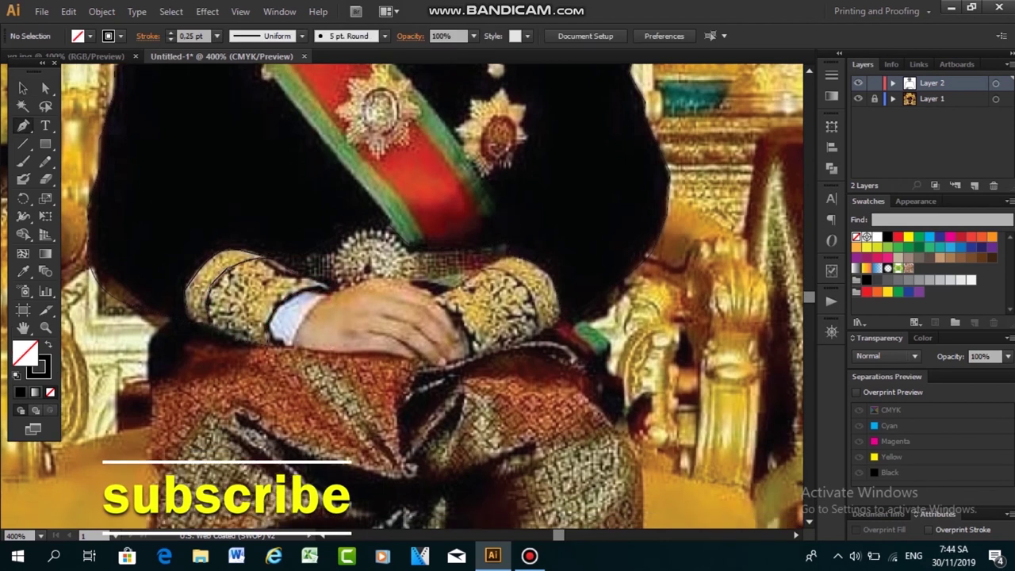
Outline the white shirt cuff with three Pen anchors
{"action": "left_click", "coordinate": [267, 326]}
{"action": "left_click", "coordinate": [301, 288]}
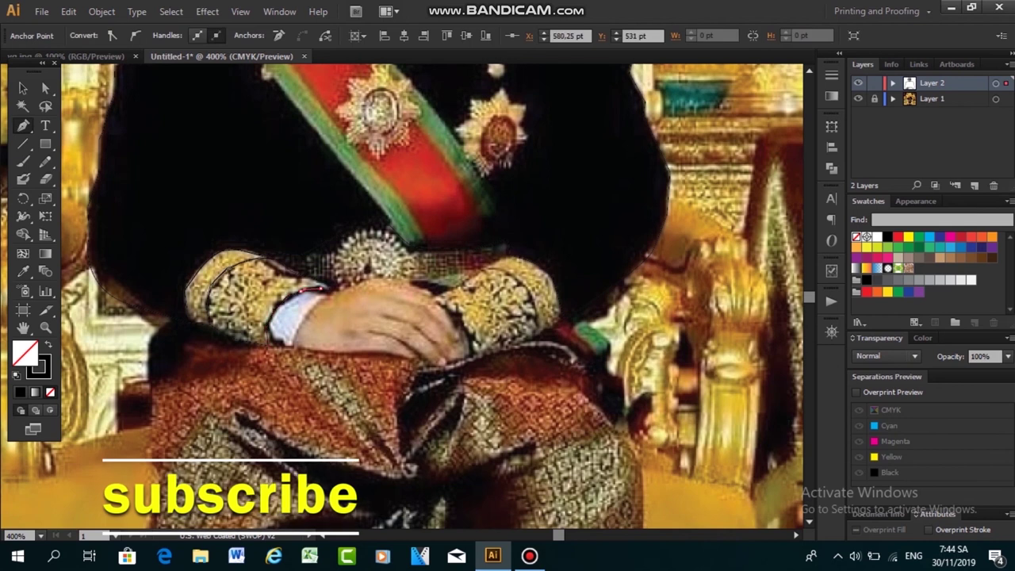
{"action": "left_click", "coordinate": [287, 346]}
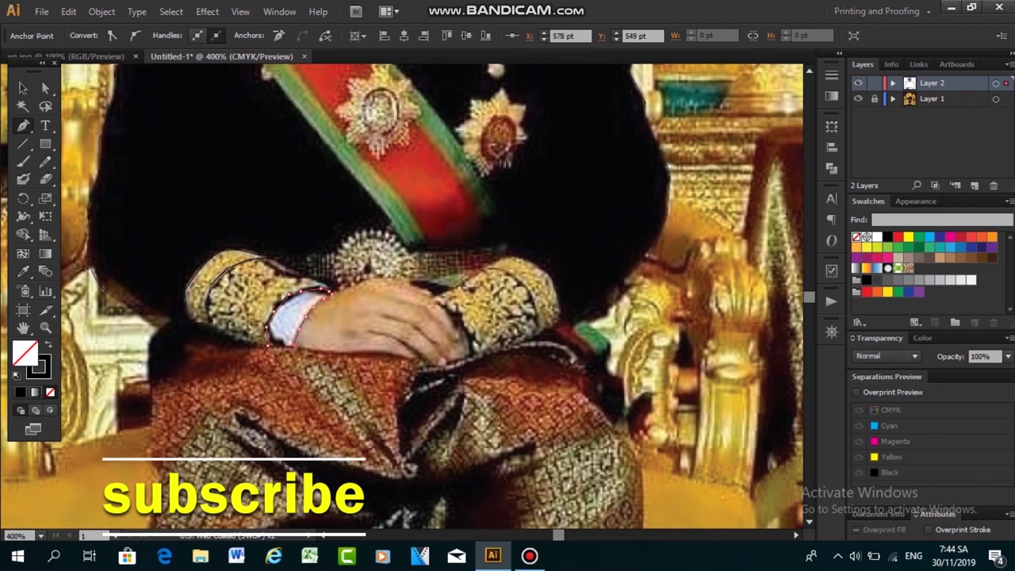
{"action": "key", "text": "v"}
{"action": "key", "text": "ctrl+shift+a"}
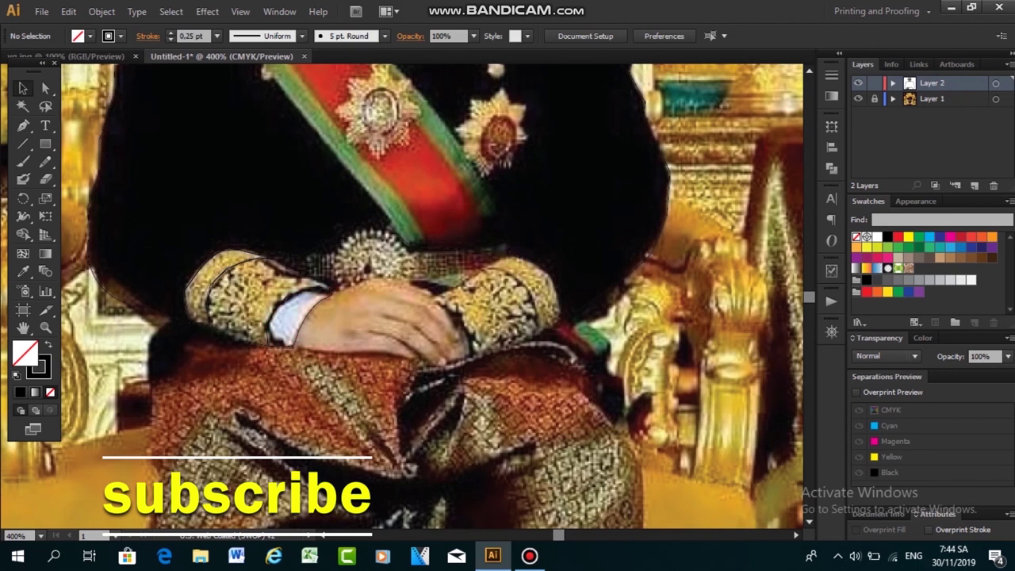
{"action": "scroll", "coordinate": [402, 297], "scroll_direction": "up", "scroll_amount": 1}
{"action": "key", "text": "p"}
{"action": "scroll", "coordinate": [402, 297], "scroll_direction": "down", "scroll_amount": 1}
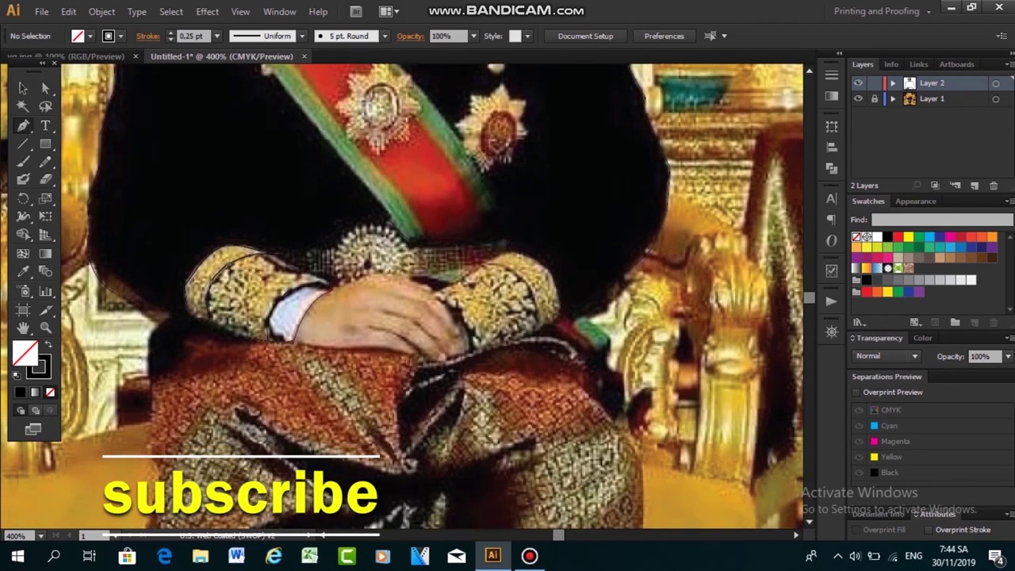
Trace a closed outline around the clasped hands above the patterned cloth
{"action": "left_click", "coordinate": [295, 343]}
{"action": "left_click", "coordinate": [408, 349]}
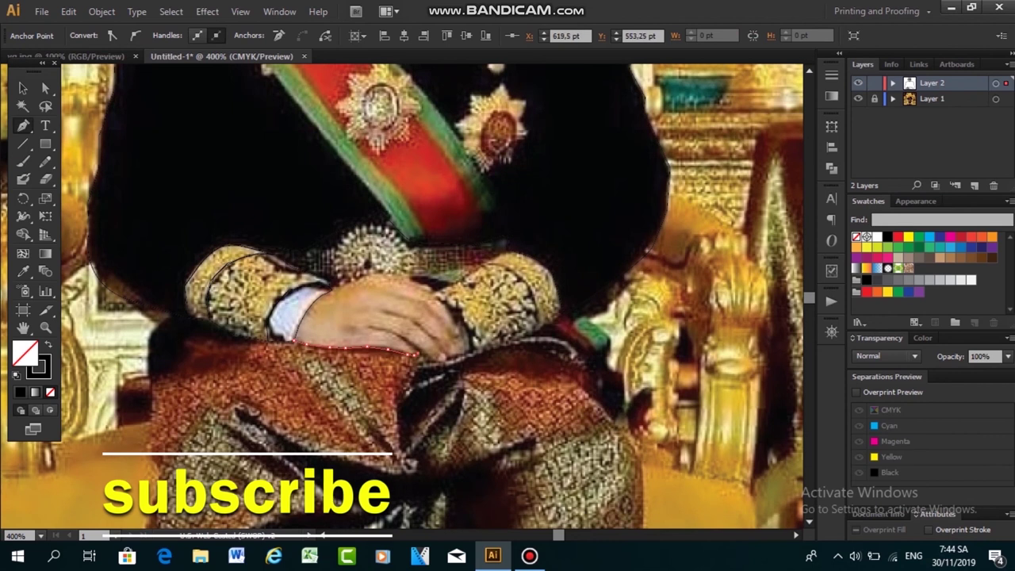
{"action": "left_click", "coordinate": [438, 360]}
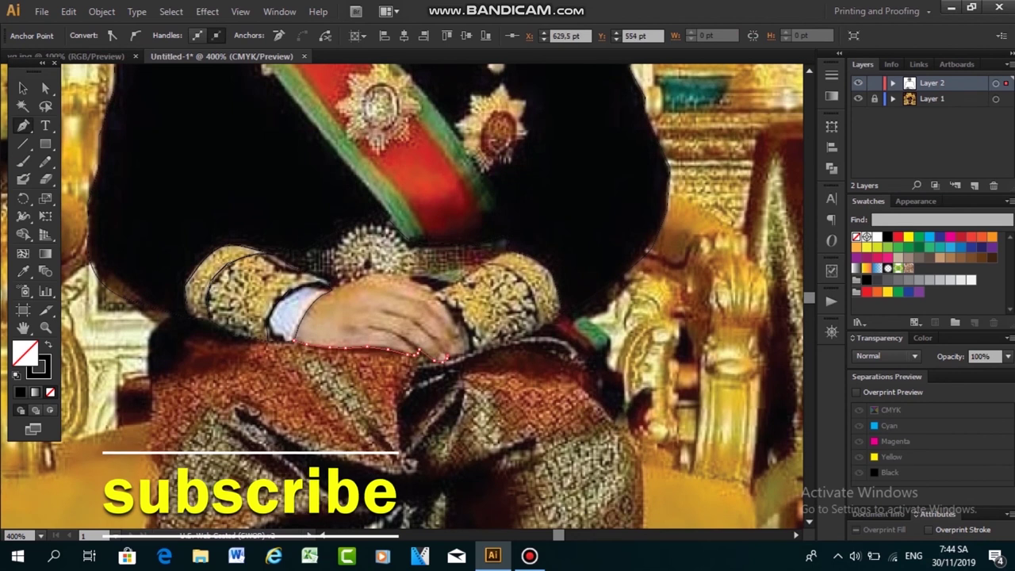
{"action": "left_click", "coordinate": [473, 350]}
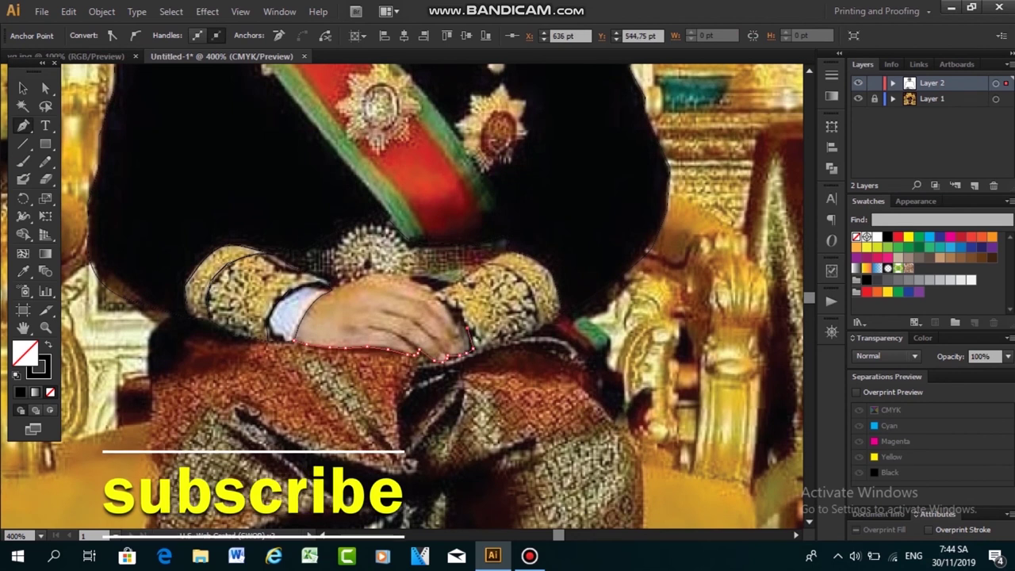
{"action": "left_click", "coordinate": [464, 303]}
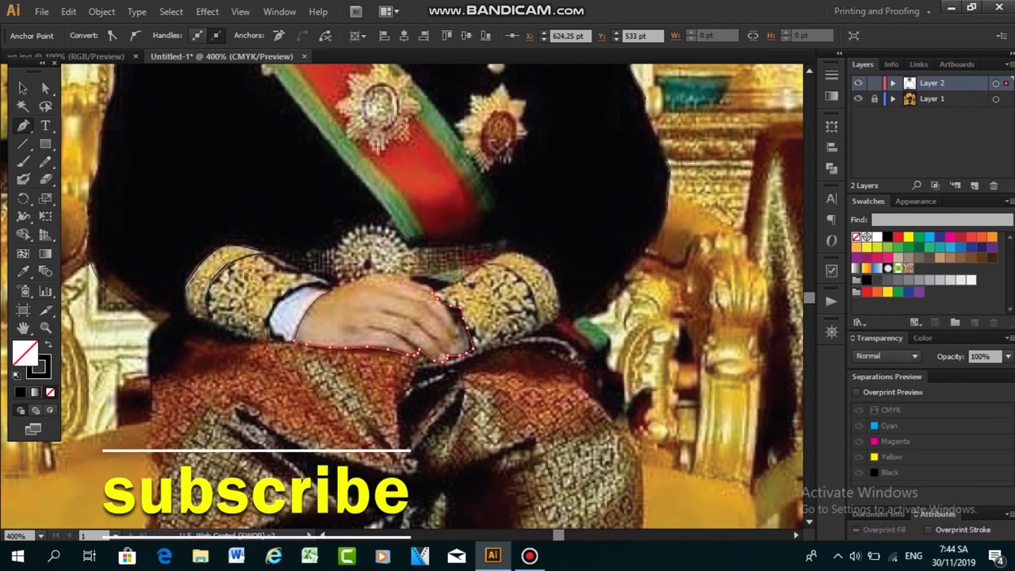
{"action": "left_click", "coordinate": [414, 277]}
{"action": "left_click", "coordinate": [324, 285]}
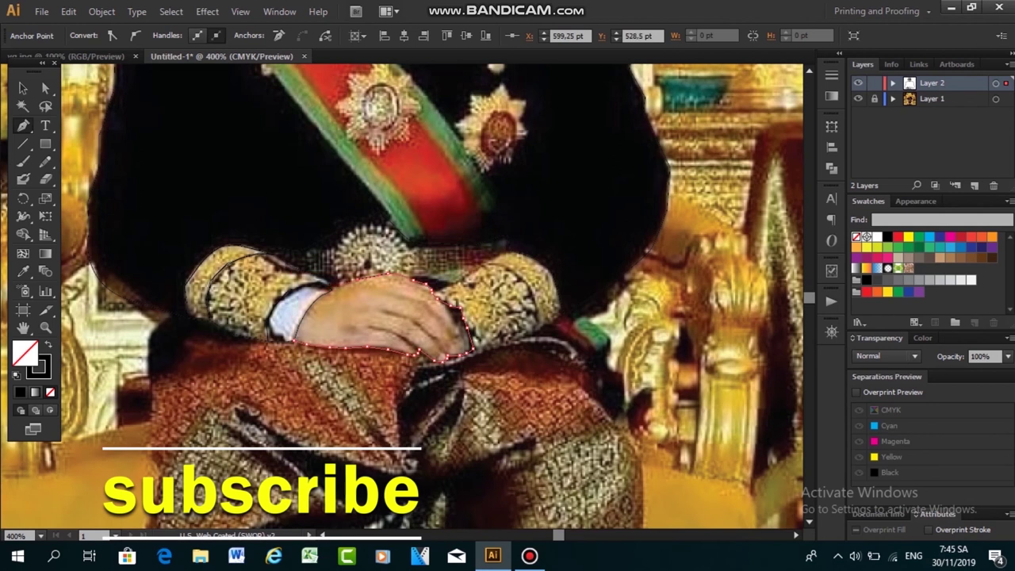
{"action": "left_click", "coordinate": [327, 287]}
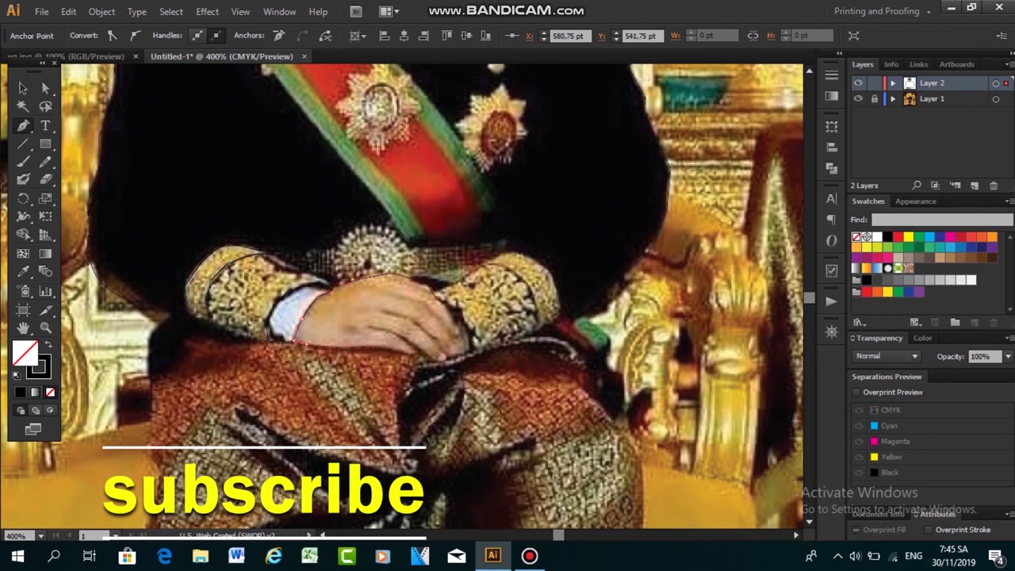
{"action": "key", "text": "v"}
{"action": "key", "text": "ctrl+shift+a"}
{"action": "key", "text": "p"}
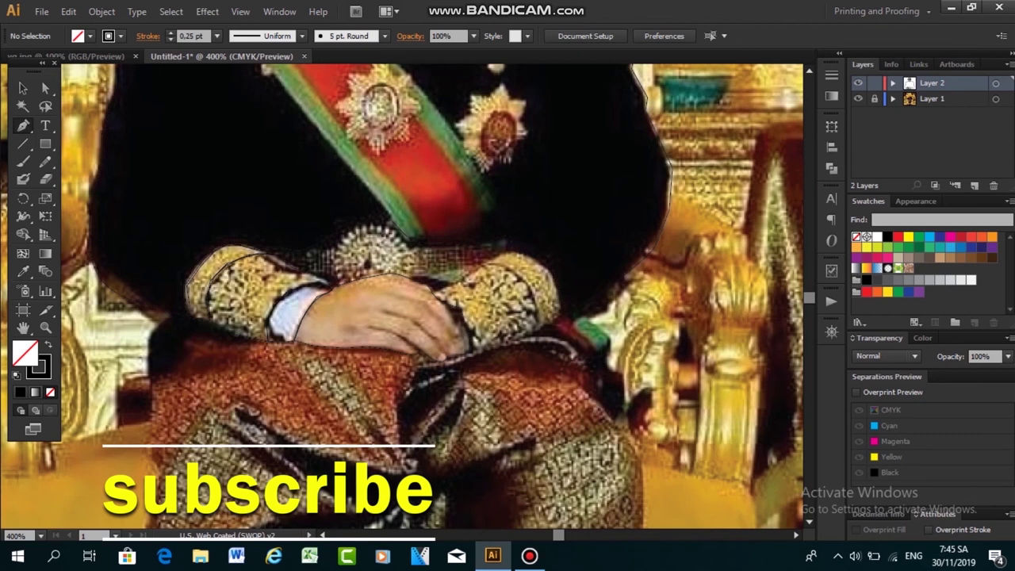
Start a stray path at the fingertips, then clear the selection
{"action": "left_click", "coordinate": [439, 356]}
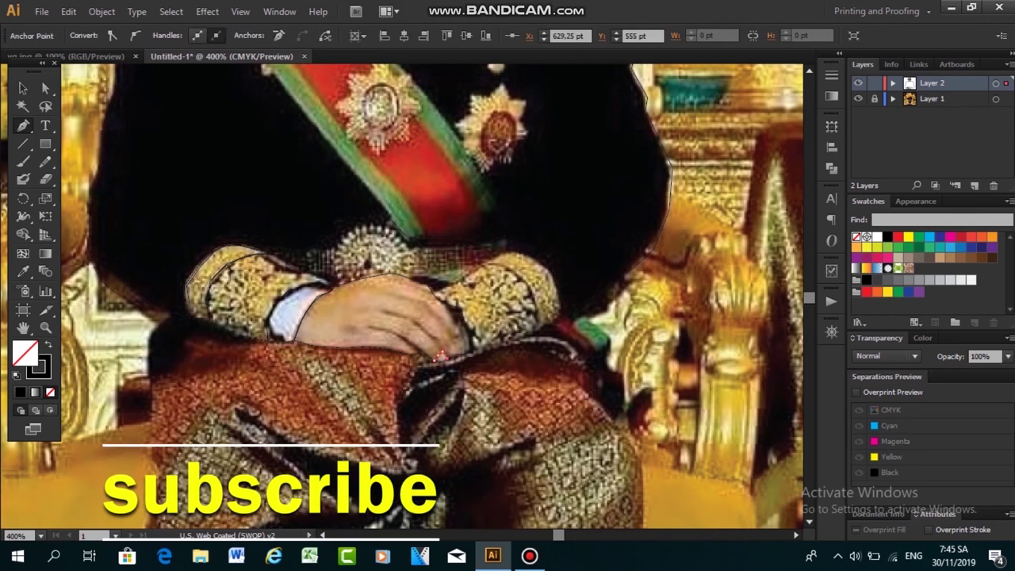
{"action": "key", "text": "v"}
{"action": "key", "text": "ctrl+shift+a"}
{"action": "scroll", "coordinate": [400, 287], "scroll_direction": "up", "scroll_amount": 2}
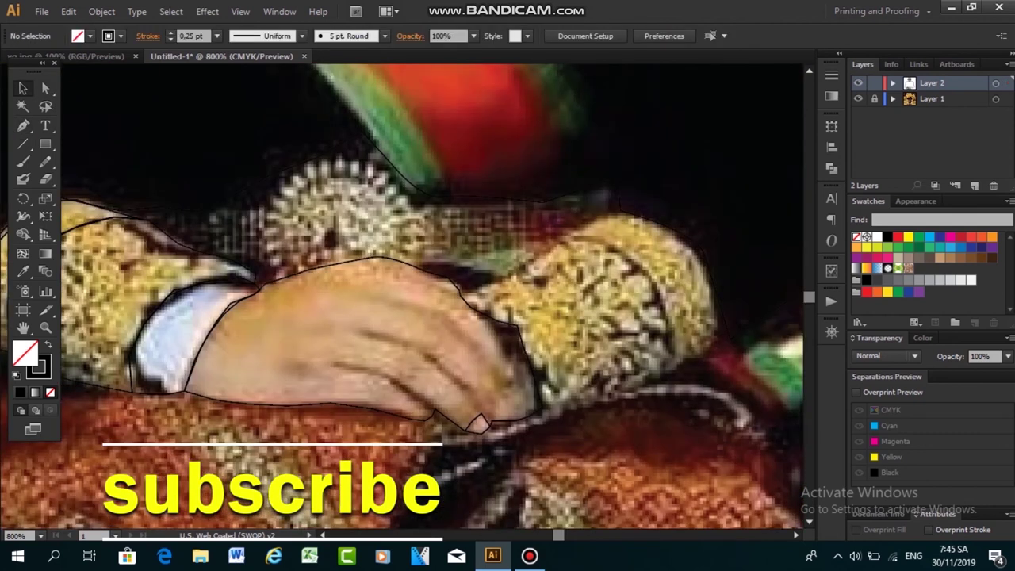
Start the right cuff outline from its top, abandoning and restarting the first attempt
{"action": "scroll", "coordinate": [405, 294], "scroll_direction": "down", "scroll_amount": 1}
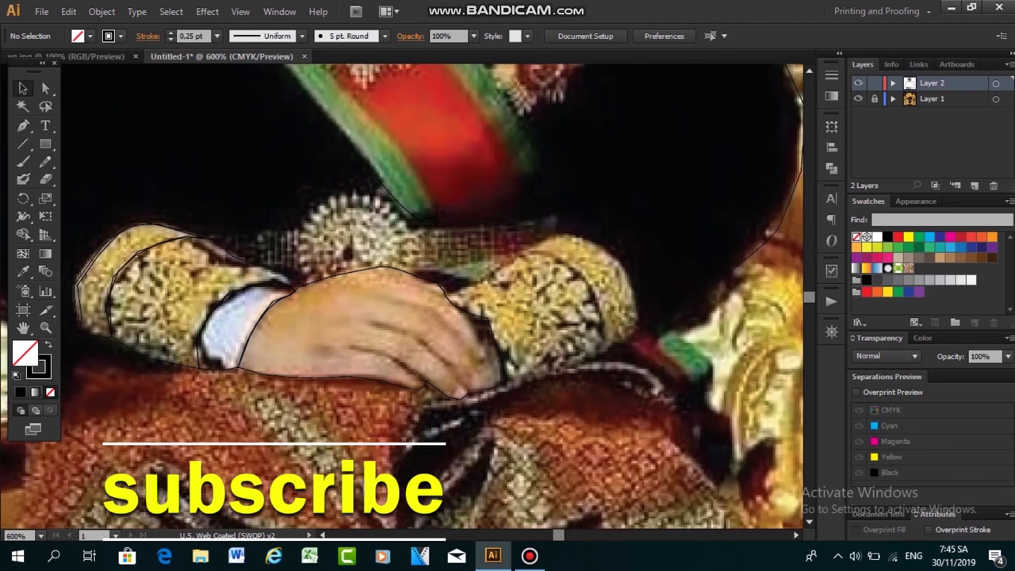
{"action": "scroll", "coordinate": [404, 294], "scroll_direction": "down", "scroll_amount": 1}
{"action": "scroll", "coordinate": [405, 293], "scroll_direction": "down", "scroll_amount": 1}
{"action": "key", "text": "p"}
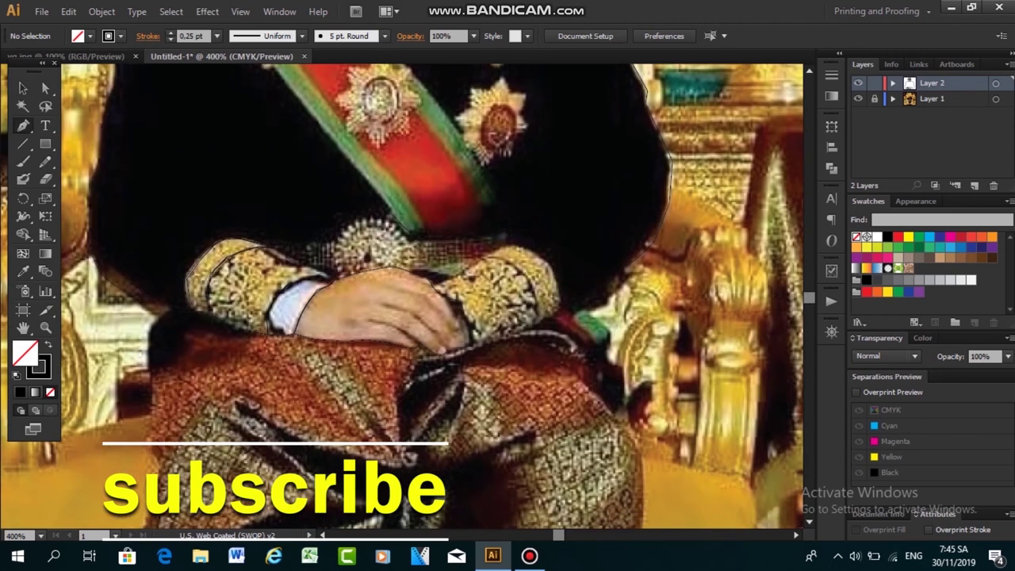
{"action": "left_click", "coordinate": [514, 247]}
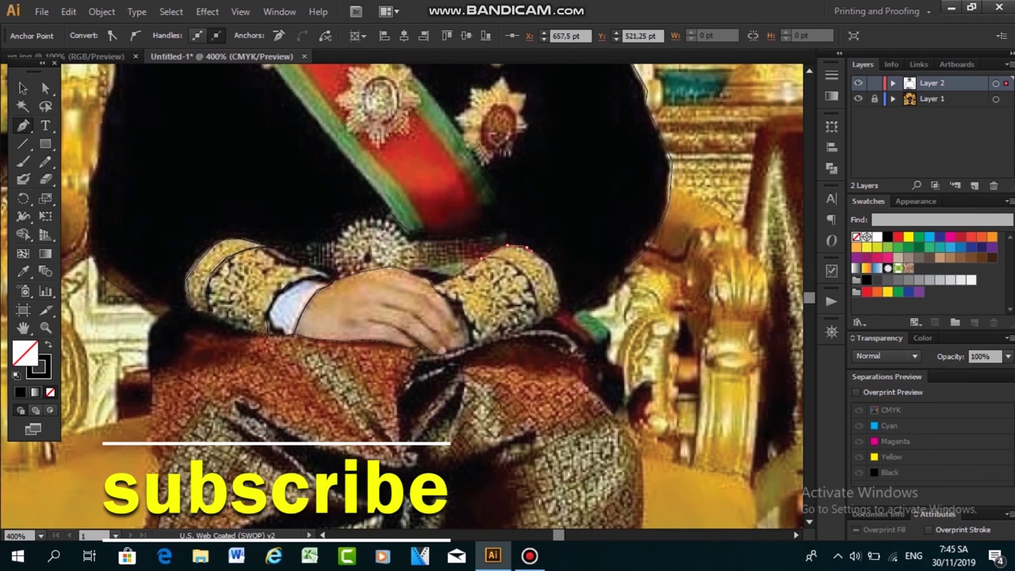
{"action": "left_click", "coordinate": [557, 284]}
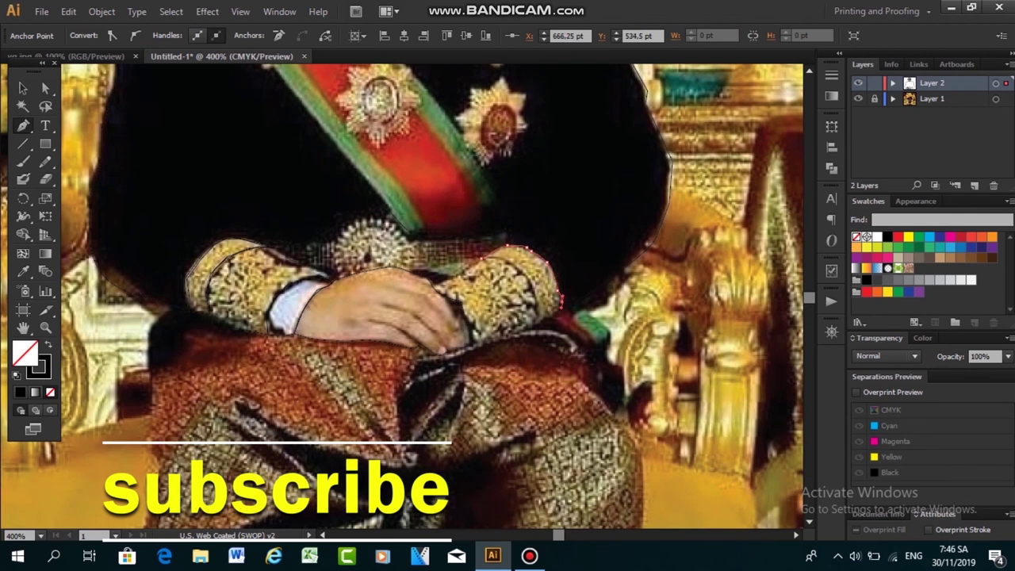
{"action": "key", "text": "ctrl+shift+a"}
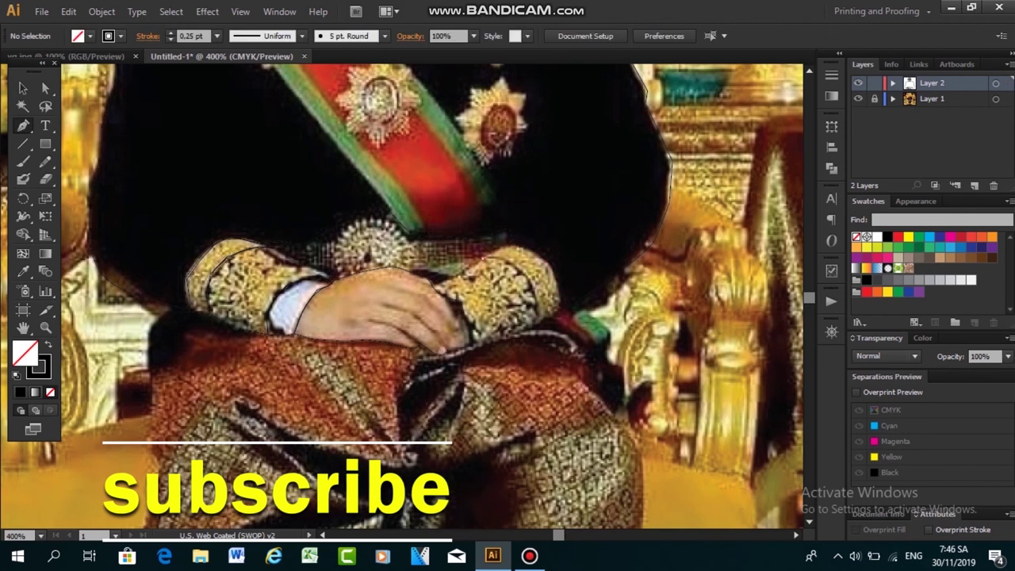
{"action": "left_click", "coordinate": [514, 247]}
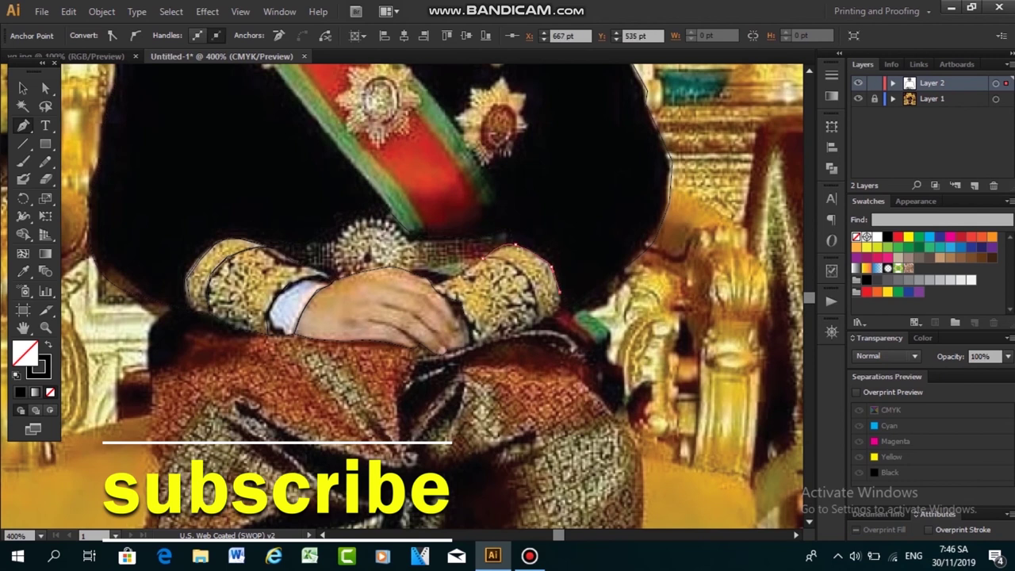
{"action": "left_click", "coordinate": [560, 300]}
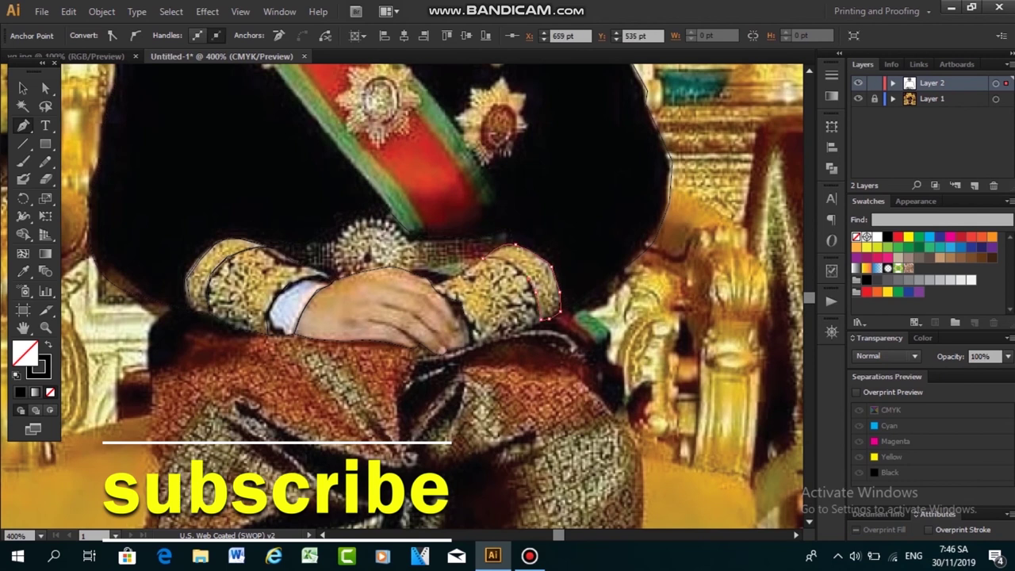
{"action": "key", "text": "ctrl+shift+a"}
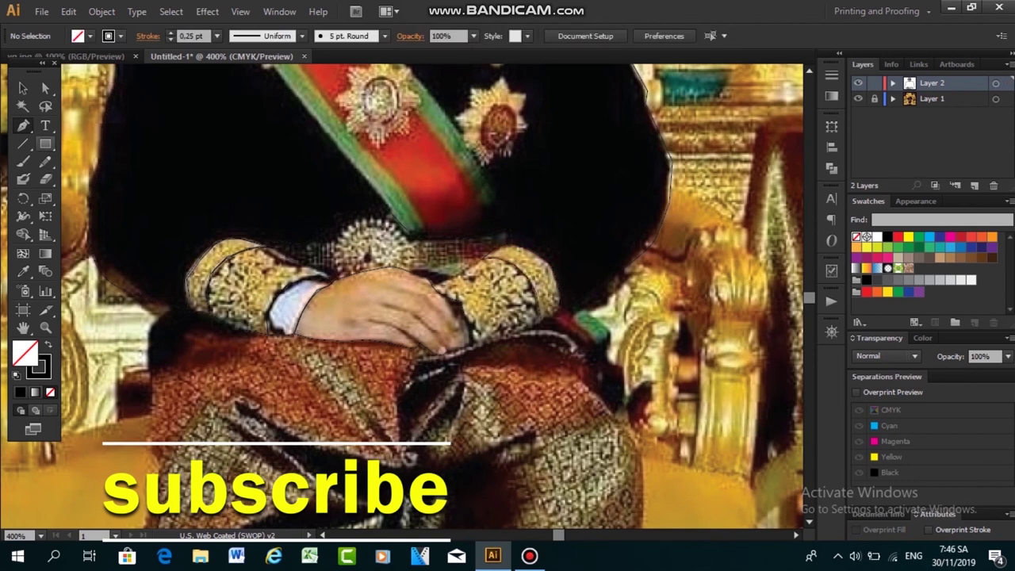
Trace the right cuff's lower edge, top and right side
{"action": "left_click", "coordinate": [541, 324]}
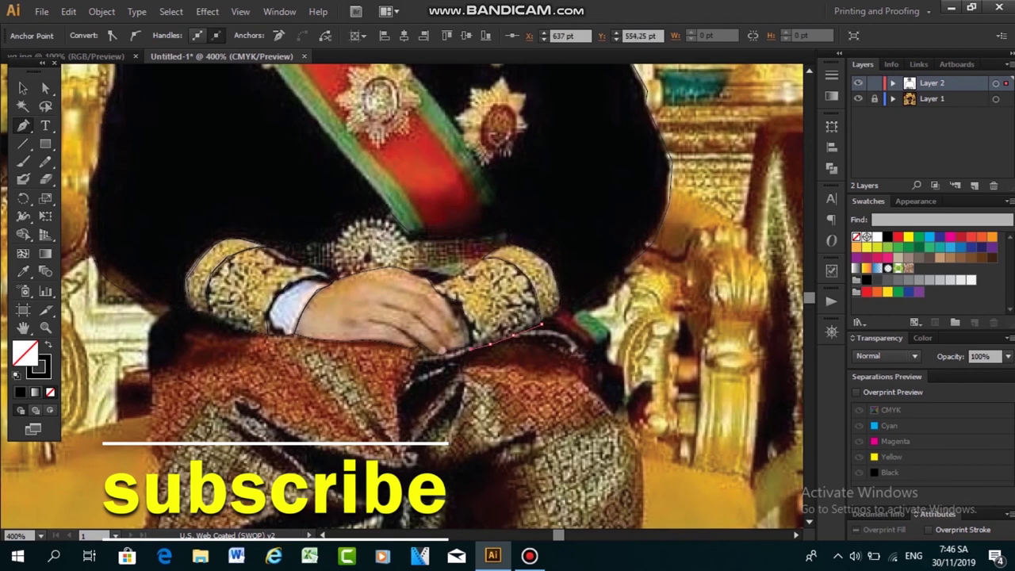
{"action": "left_click", "coordinate": [438, 291]}
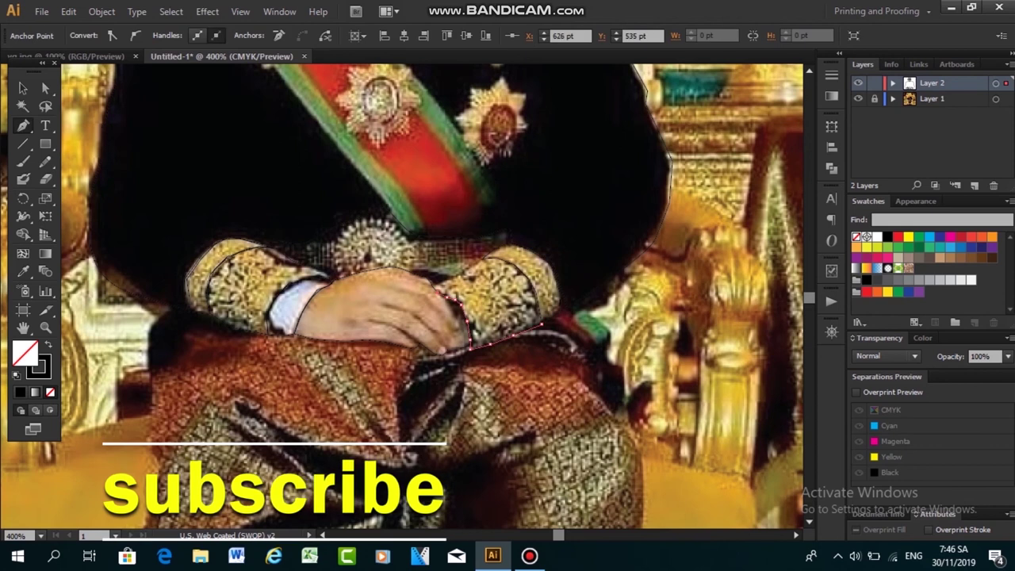
{"action": "left_click", "coordinate": [493, 259]}
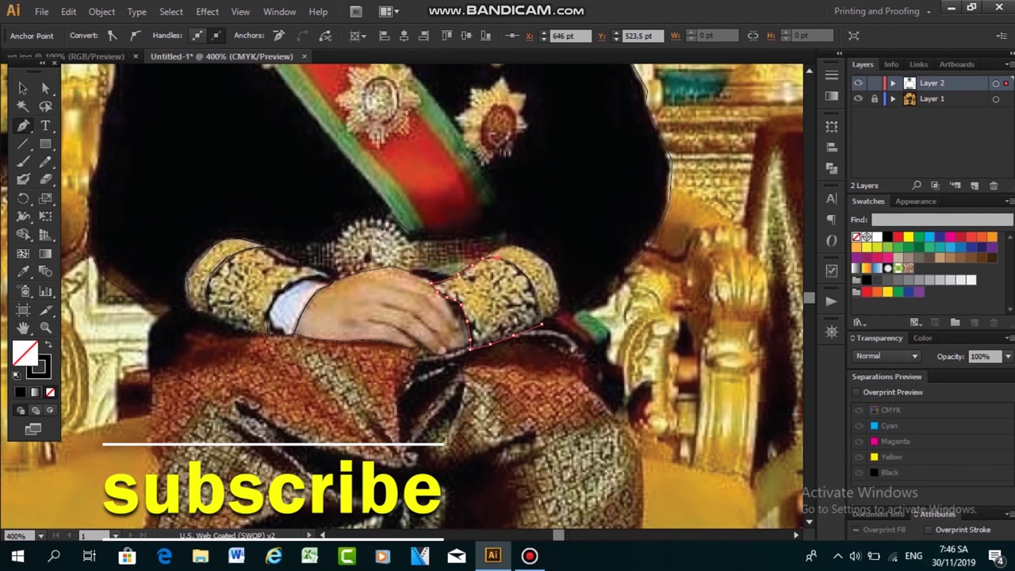
{"action": "left_click", "coordinate": [524, 293]}
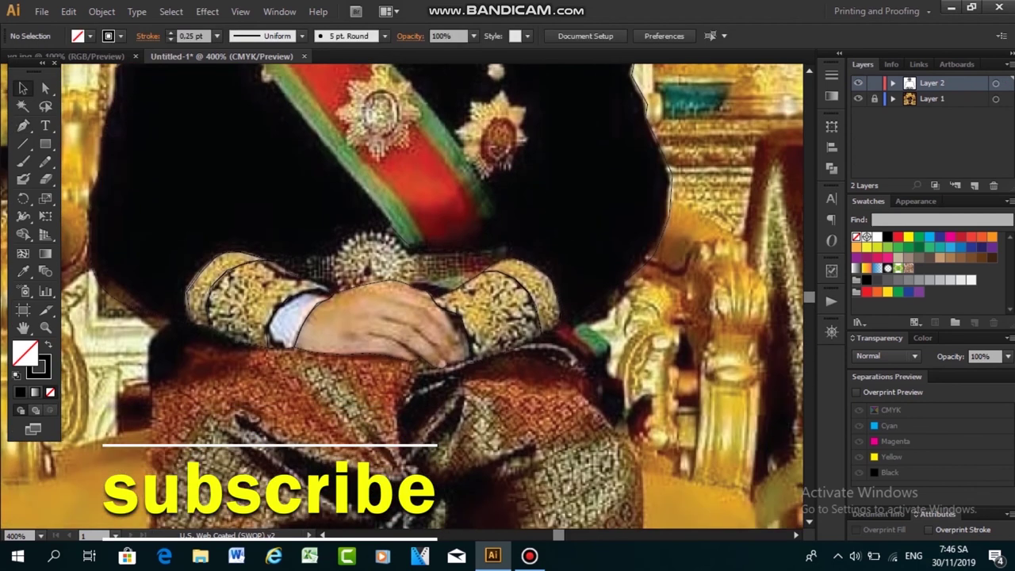
Zoom out to 300% and trace down the patterned garment's left edge
{"action": "key", "text": "ctrl+minus"}
{"action": "scroll", "coordinate": [402, 296], "scroll_direction": "up", "scroll_amount": 3}
{"action": "key", "text": "p"}
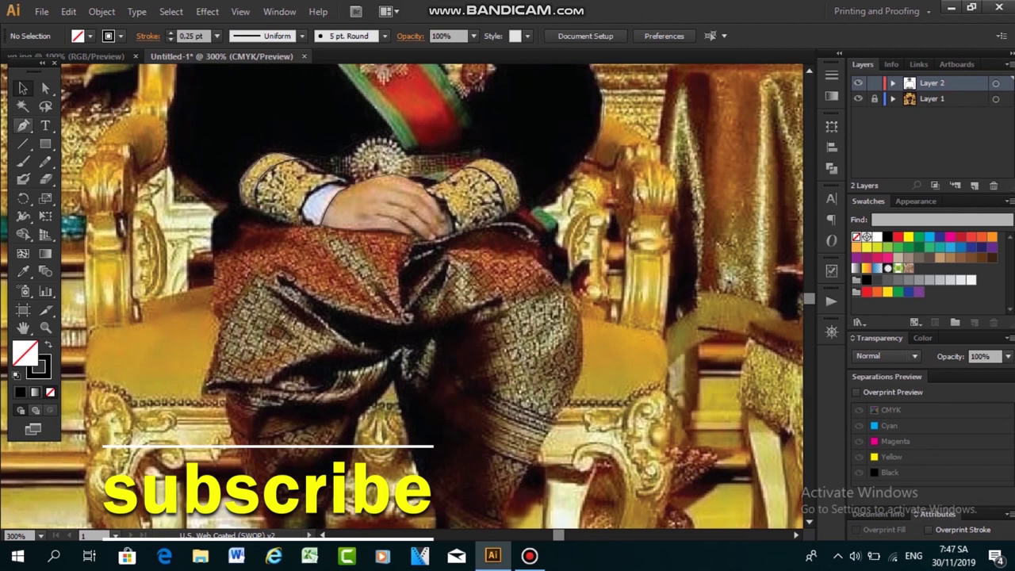
{"action": "left_click", "coordinate": [225, 208]}
{"action": "scroll", "coordinate": [224, 191], "scroll_direction": "down", "scroll_amount": 1}
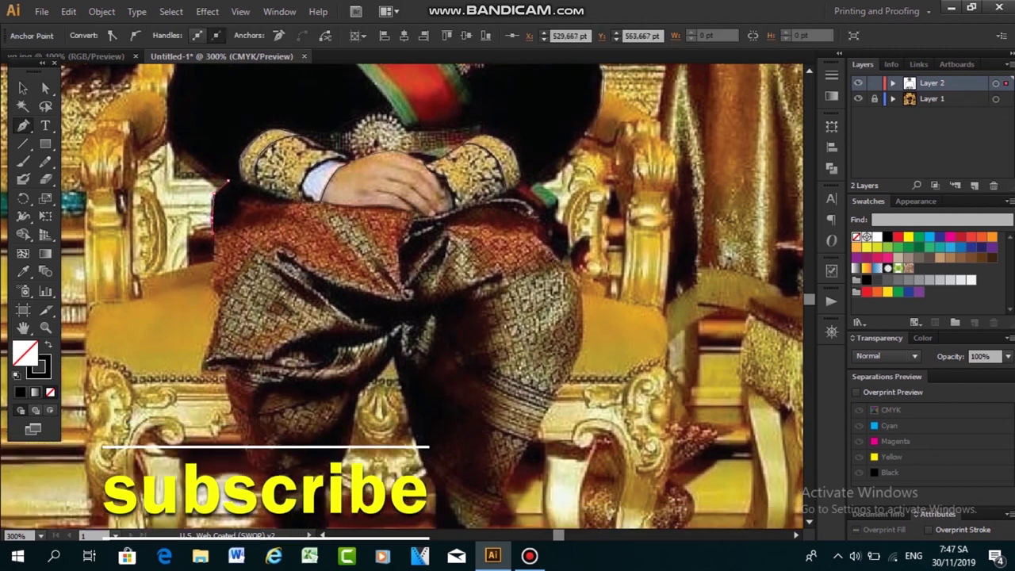
{"action": "left_click", "coordinate": [211, 265]}
{"action": "scroll", "coordinate": [211, 264], "scroll_direction": "down", "scroll_amount": 1}
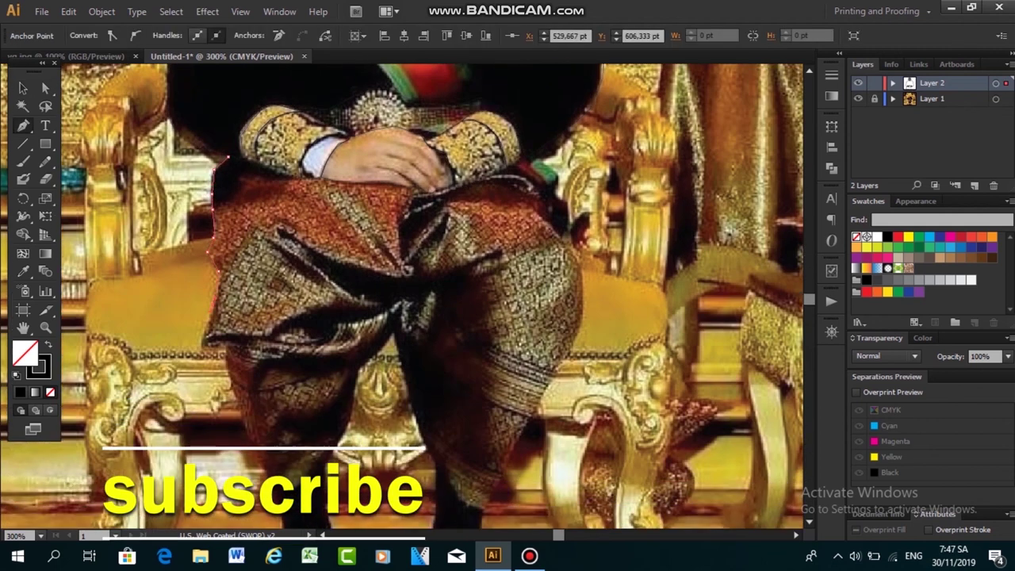
{"action": "scroll", "coordinate": [209, 252], "scroll_direction": "down", "scroll_amount": 1}
{"action": "left_click", "coordinate": [221, 267]}
{"action": "scroll", "coordinate": [221, 267], "scroll_direction": "down", "scroll_amount": 1}
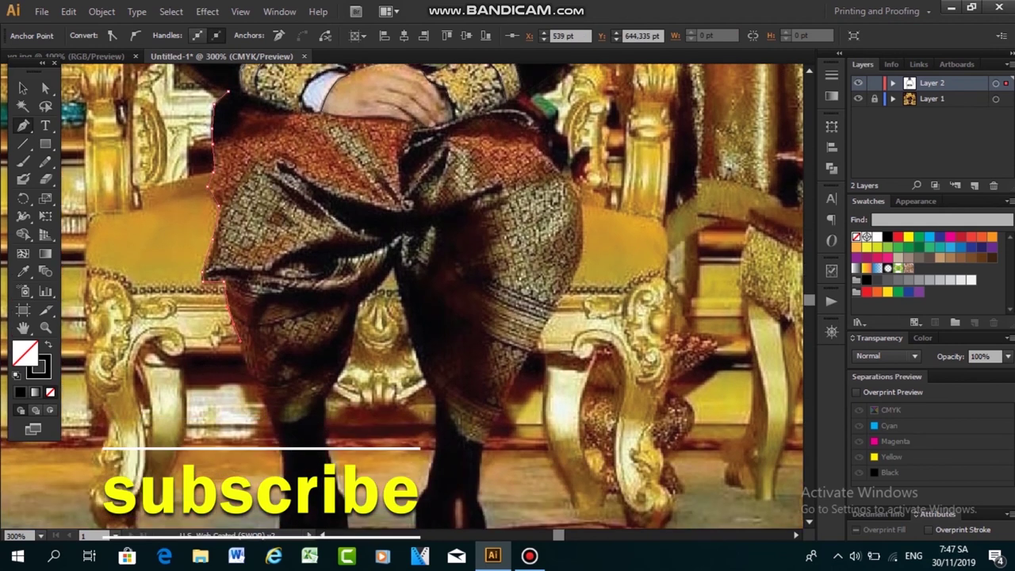
{"action": "scroll", "coordinate": [238, 317], "scroll_direction": "down", "scroll_amount": 2}
Trace around the left leg's hem, up between the legs and down to the other hem
{"action": "left_click", "coordinate": [250, 349]}
{"action": "left_click", "coordinate": [273, 391]}
{"action": "left_click", "coordinate": [300, 392]}
{"action": "left_click", "coordinate": [327, 363]}
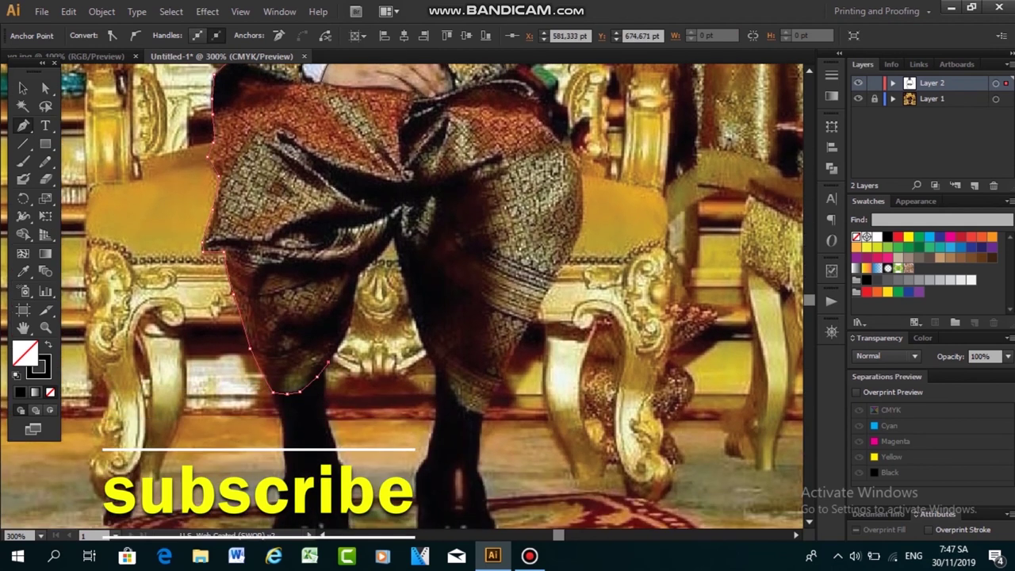
{"action": "left_click", "coordinate": [351, 317]}
{"action": "left_click", "coordinate": [359, 273]}
{"action": "left_click", "coordinate": [393, 235]}
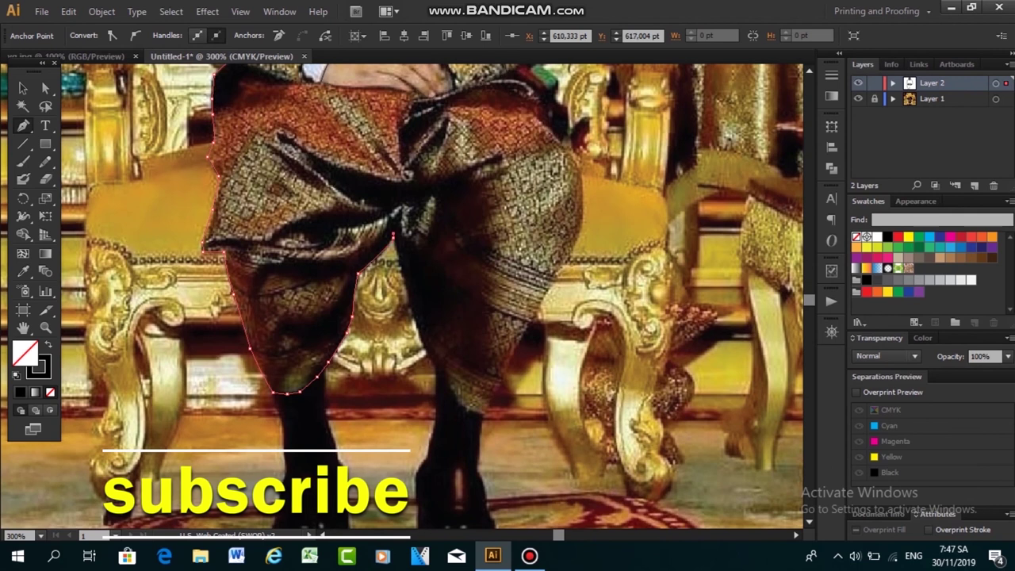
{"action": "left_click", "coordinate": [404, 274]}
{"action": "left_click", "coordinate": [429, 350]}
{"action": "left_click", "coordinate": [447, 389]}
{"action": "left_click", "coordinate": [459, 403]}
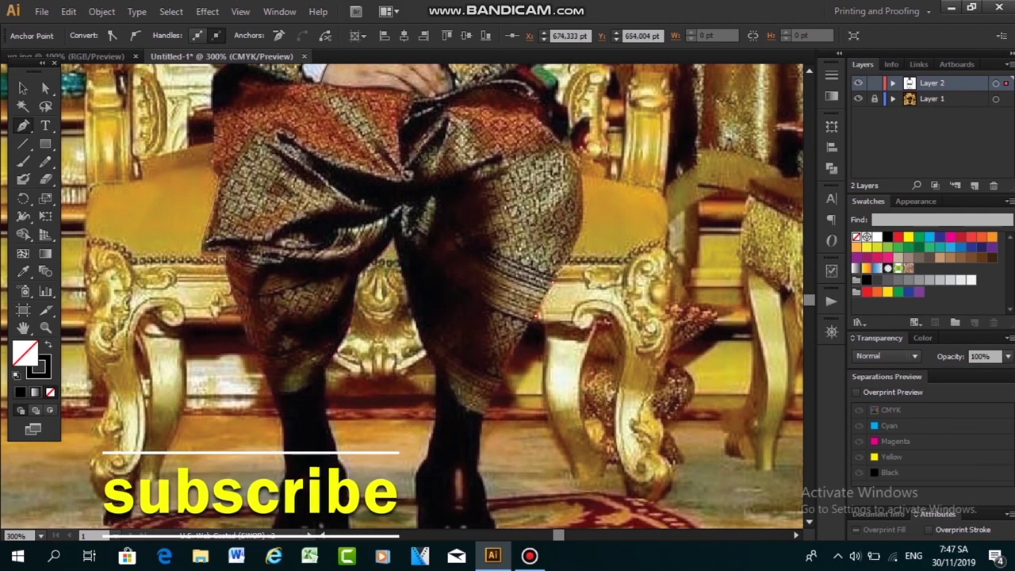
Carry the garment outline up the right side and back across the top
{"action": "left_click", "coordinate": [573, 250]}
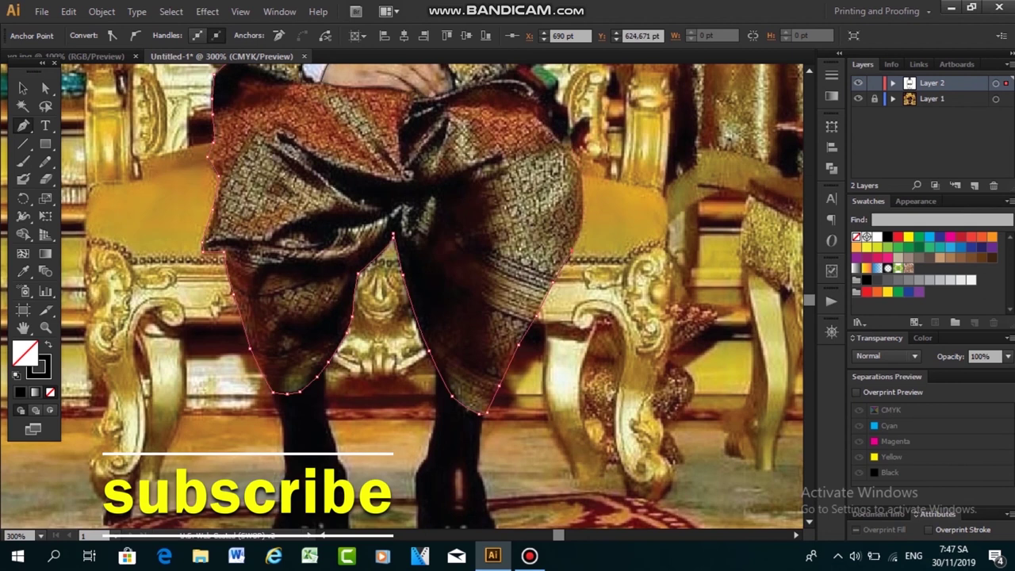
{"action": "left_click", "coordinate": [583, 213]}
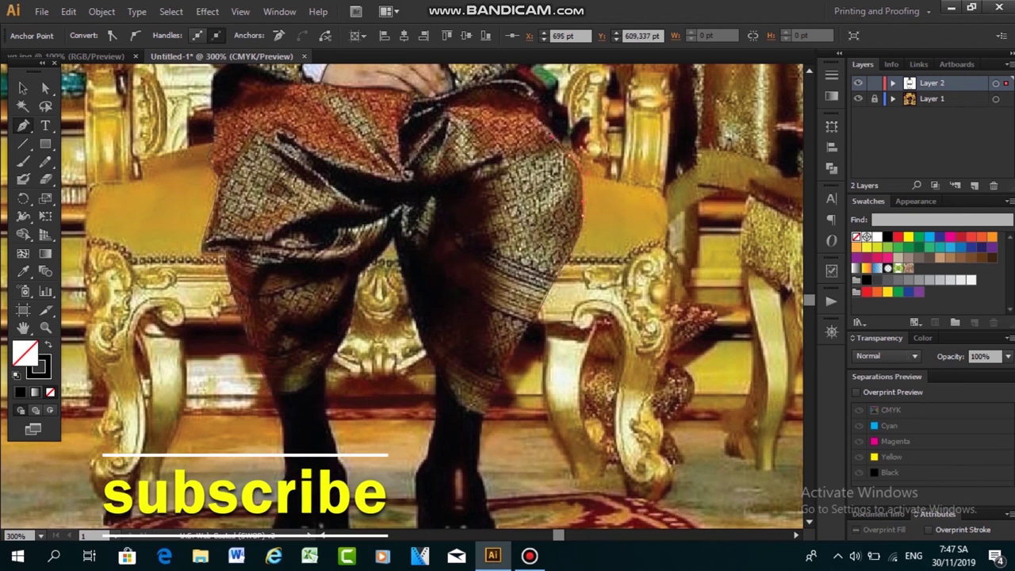
{"action": "scroll", "coordinate": [537, 238], "scroll_direction": "up", "scroll_amount": 1}
{"action": "left_click", "coordinate": [537, 113]}
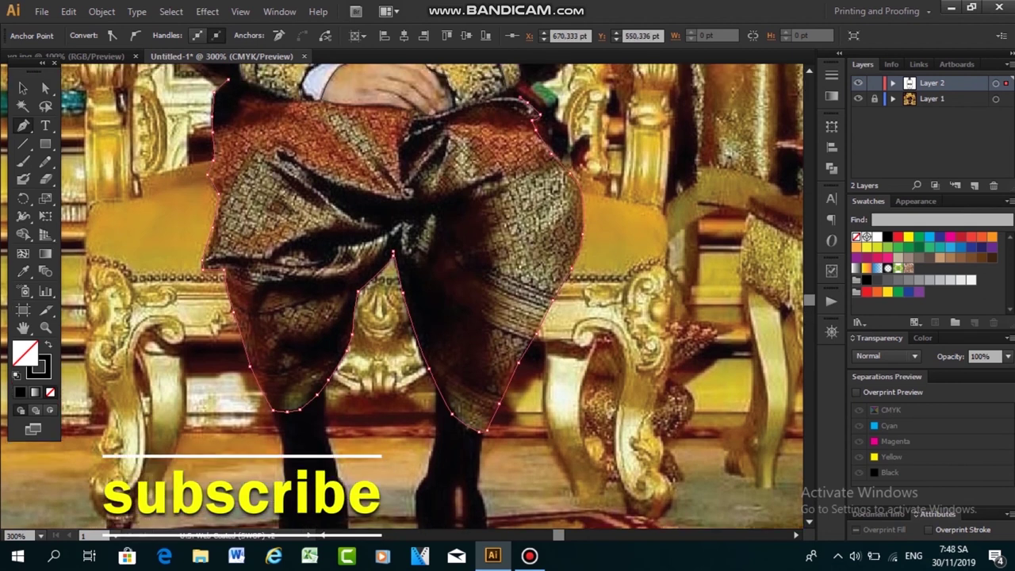
{"action": "scroll", "coordinate": [402, 297], "scroll_direction": "up", "scroll_amount": 1}
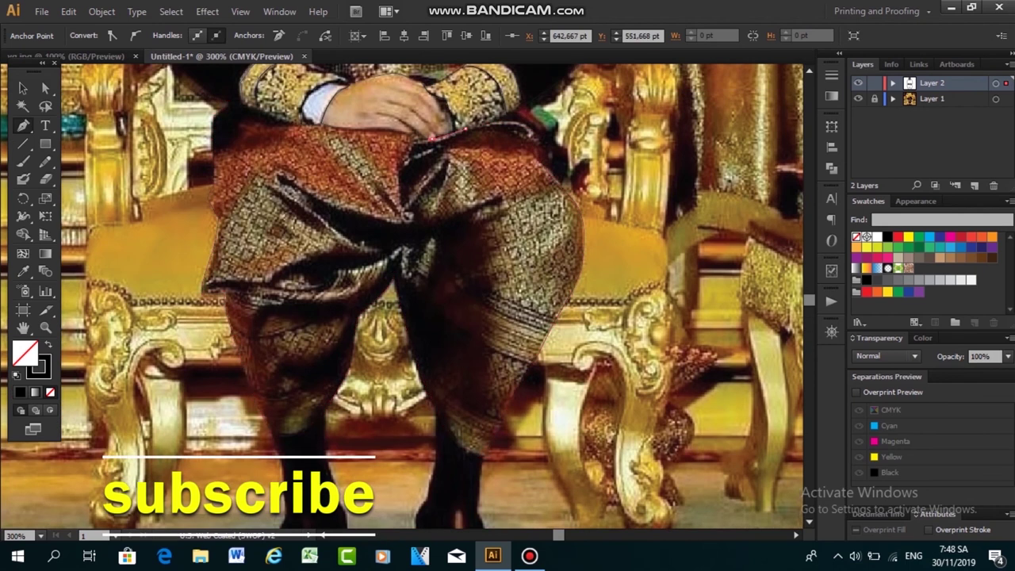
{"action": "left_click", "coordinate": [227, 104]}
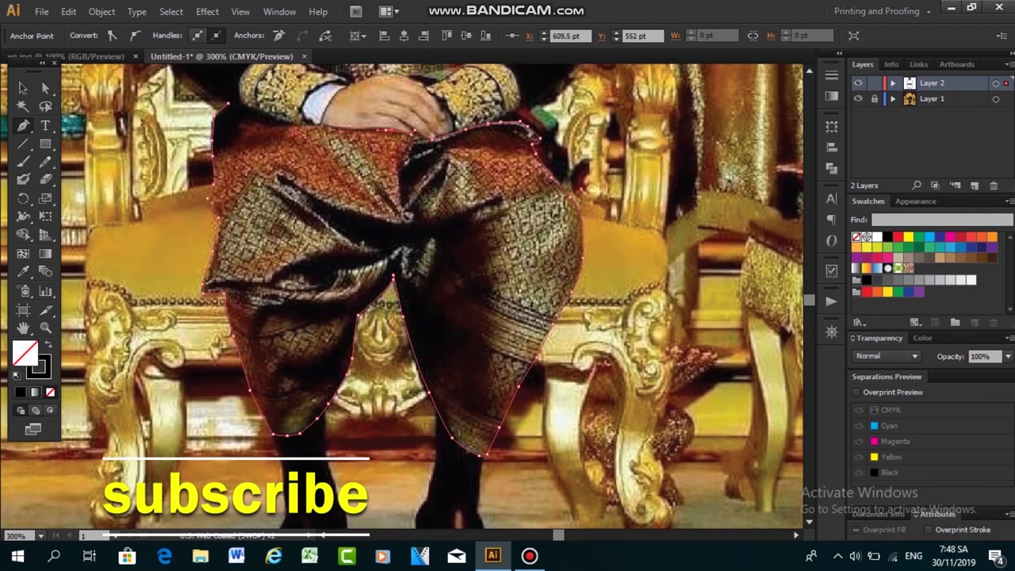
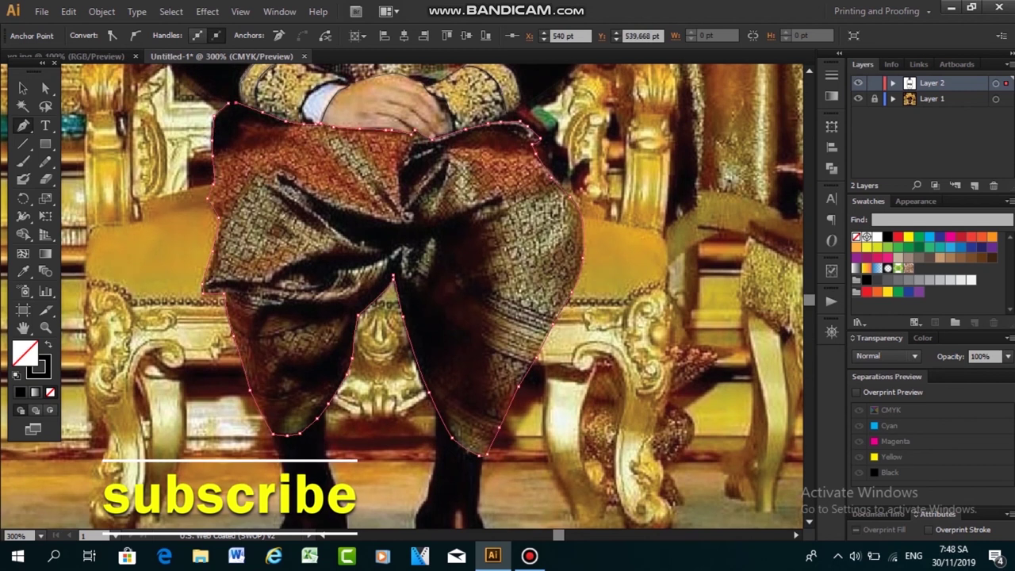
Trace the left leg's outer edge down to the bottom of the left shoe
{"action": "scroll", "coordinate": [402, 297], "scroll_direction": "down", "scroll_amount": 2}
{"action": "key", "text": "ctrl+shift+a"}
{"action": "scroll", "coordinate": [402, 298], "scroll_direction": "down", "scroll_amount": 4}
{"action": "scroll", "coordinate": [402, 298], "scroll_direction": "down", "scroll_amount": 3}
{"action": "scroll", "coordinate": [402, 297], "scroll_direction": "down", "scroll_amount": 1}
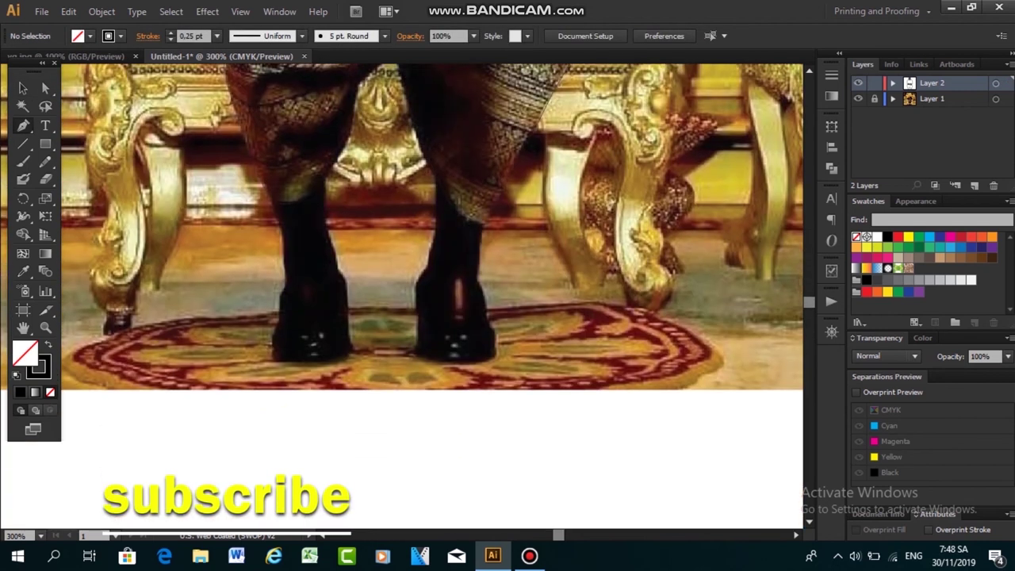
{"action": "left_click", "coordinate": [273, 203]}
{"action": "left_click", "coordinate": [282, 233]}
{"action": "left_click", "coordinate": [284, 267]}
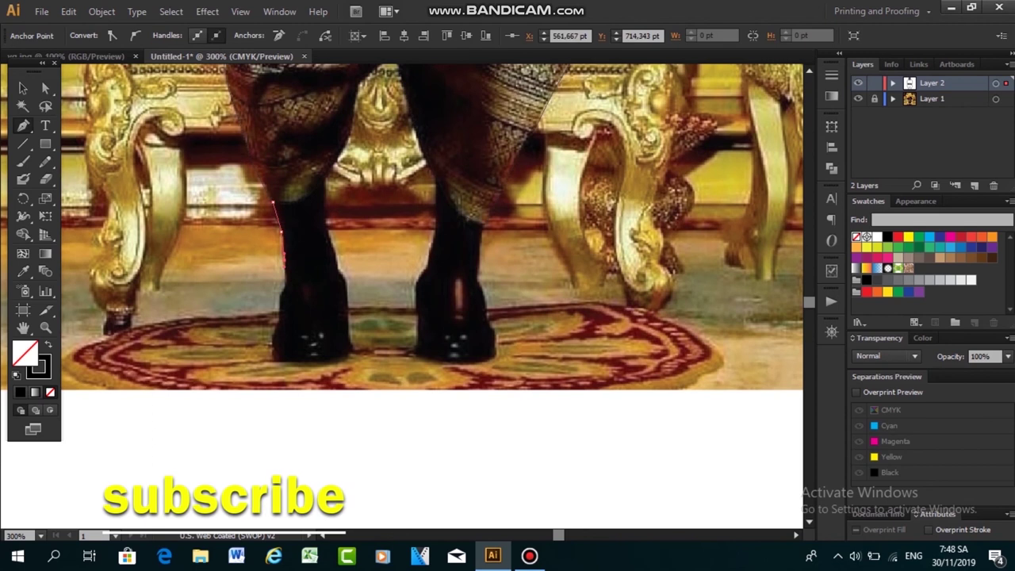
{"action": "left_click", "coordinate": [285, 284]}
{"action": "left_click", "coordinate": [271, 346]}
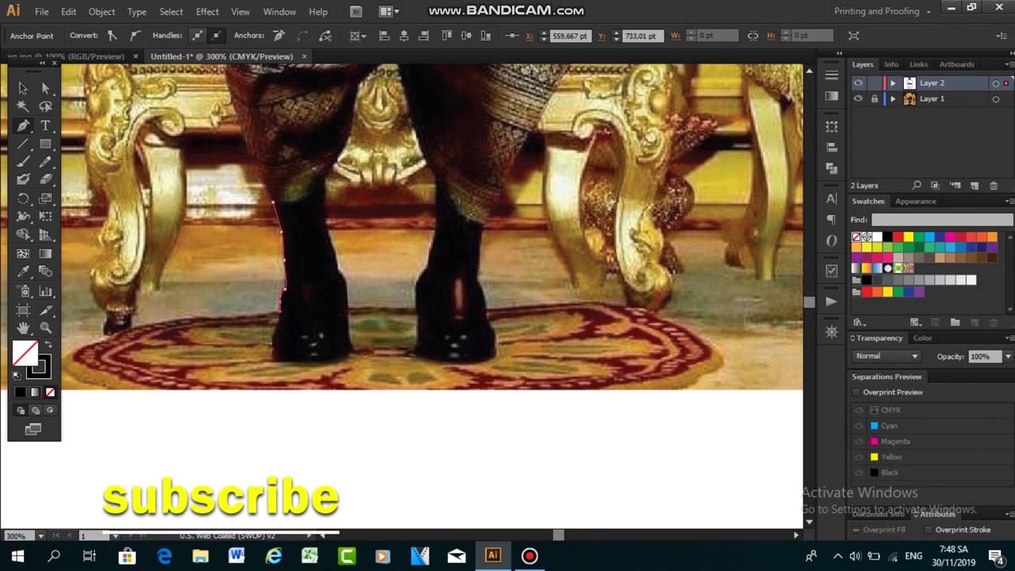
Trace across the left shoe's sole and up the inner leg, closing the left leg outline
{"action": "left_click", "coordinate": [304, 362]}
{"action": "left_click", "coordinate": [322, 361]}
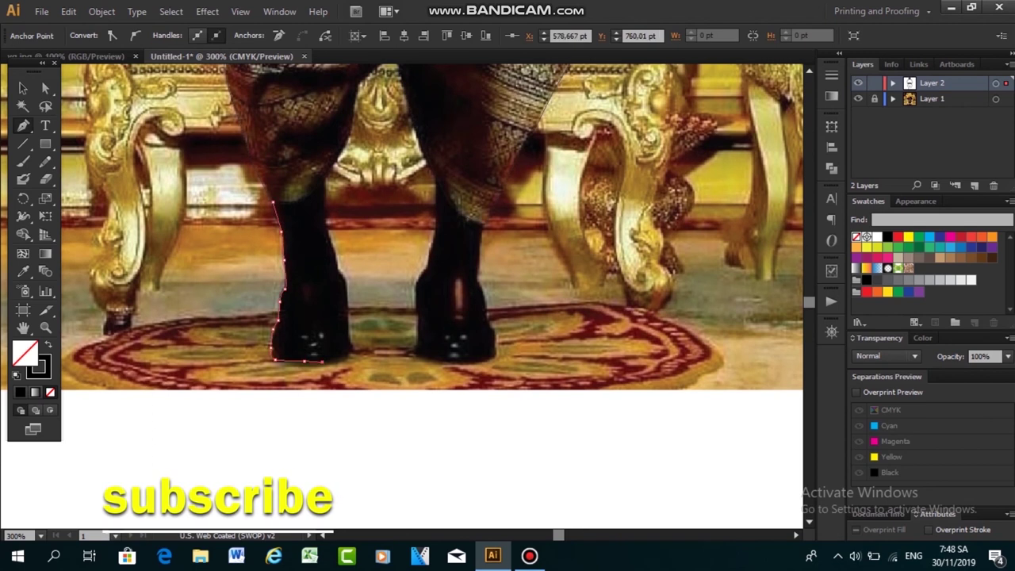
{"action": "left_click", "coordinate": [350, 344]}
{"action": "left_click", "coordinate": [347, 287]}
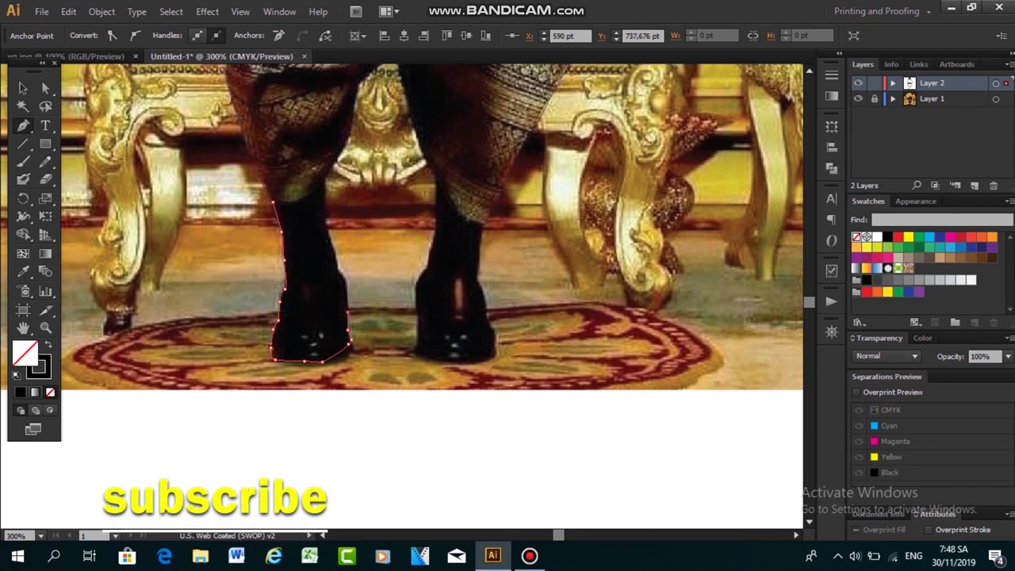
{"action": "left_click", "coordinate": [330, 241]}
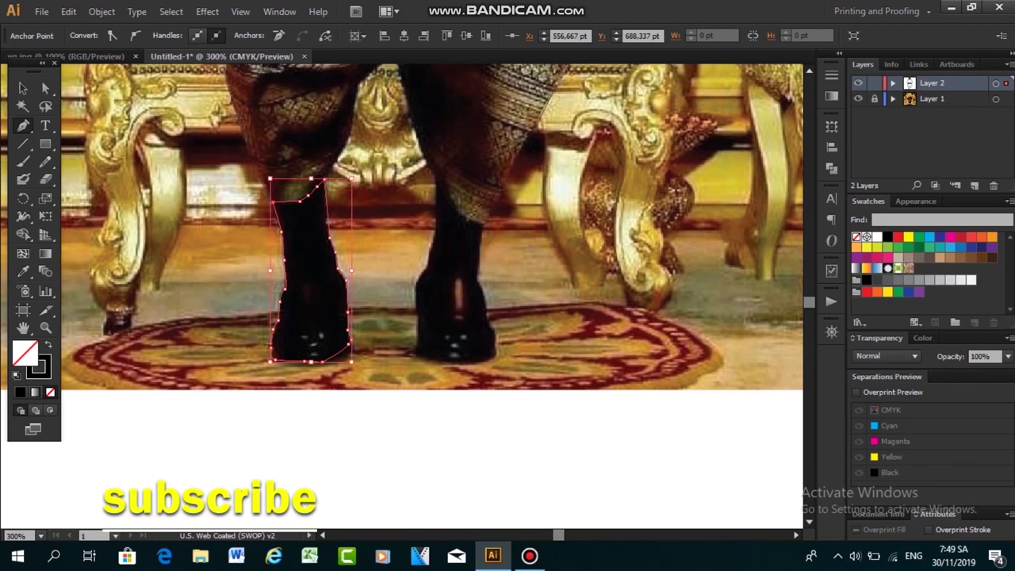
{"action": "left_click", "coordinate": [295, 200]}
{"action": "left_click", "coordinate": [435, 181], "text": "ctrl"}
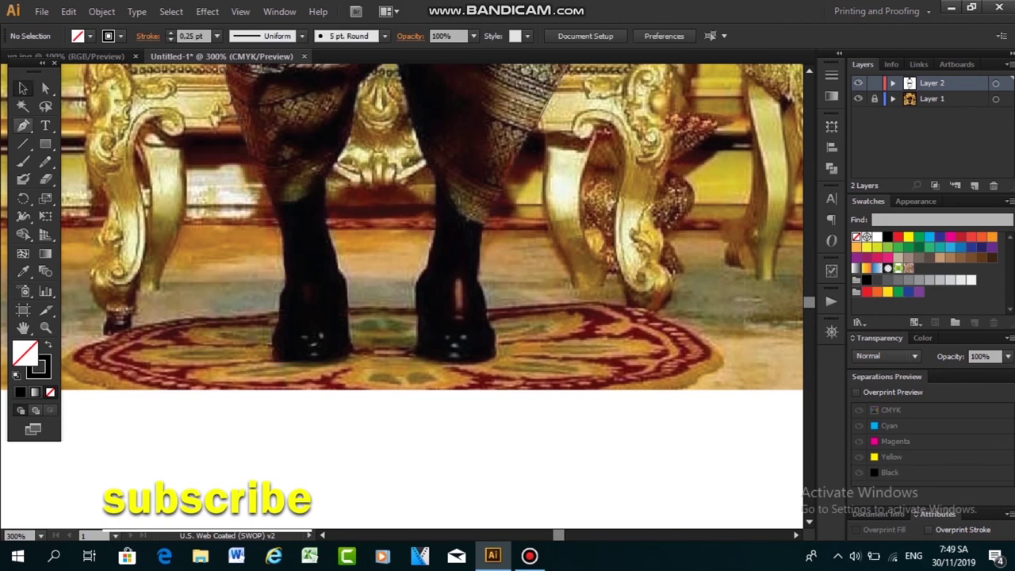
Trace the right leg's inner edge down to a curved anchor under the right shoe
{"action": "left_click", "coordinate": [435, 235]}
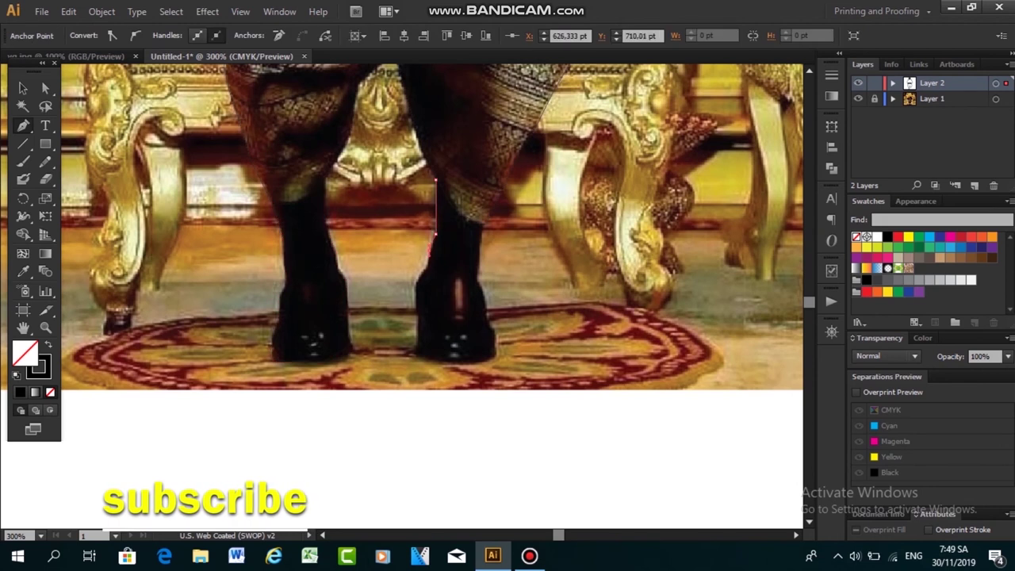
{"action": "left_click", "coordinate": [430, 268]}
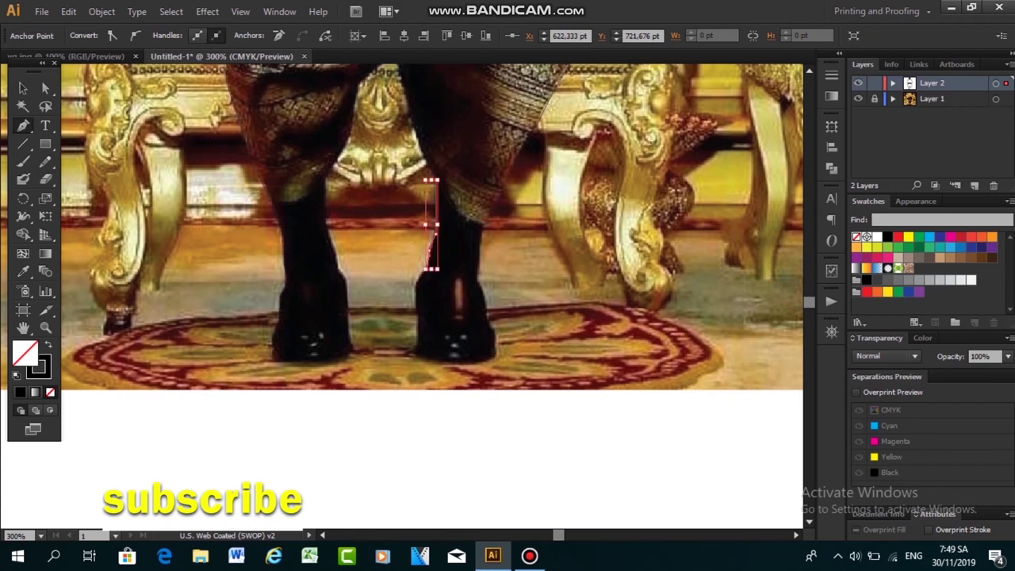
{"action": "left_click", "coordinate": [426, 270]}
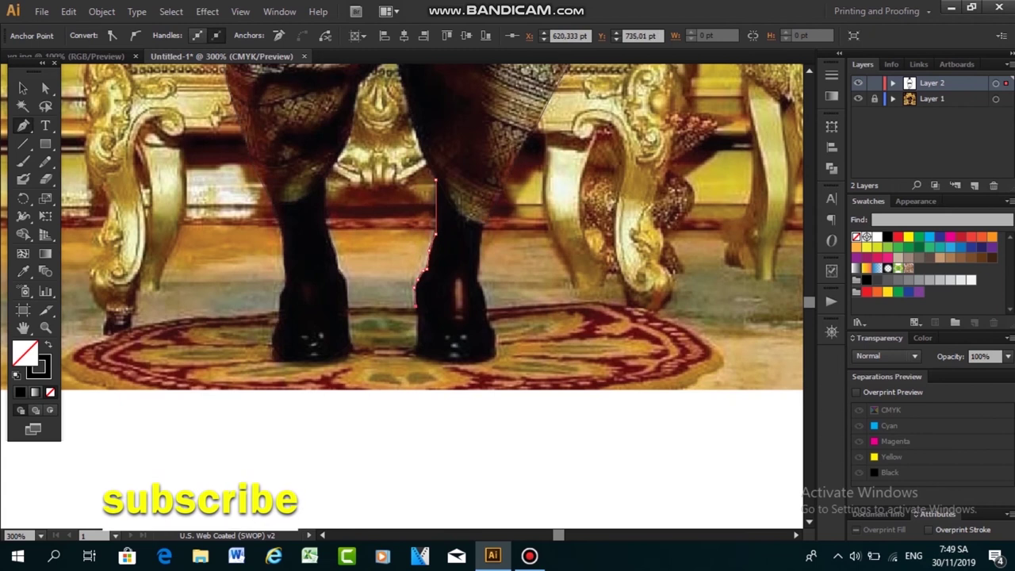
{"action": "left_click_drag", "start_coordinate": [450, 362], "coordinate": [492, 360]}
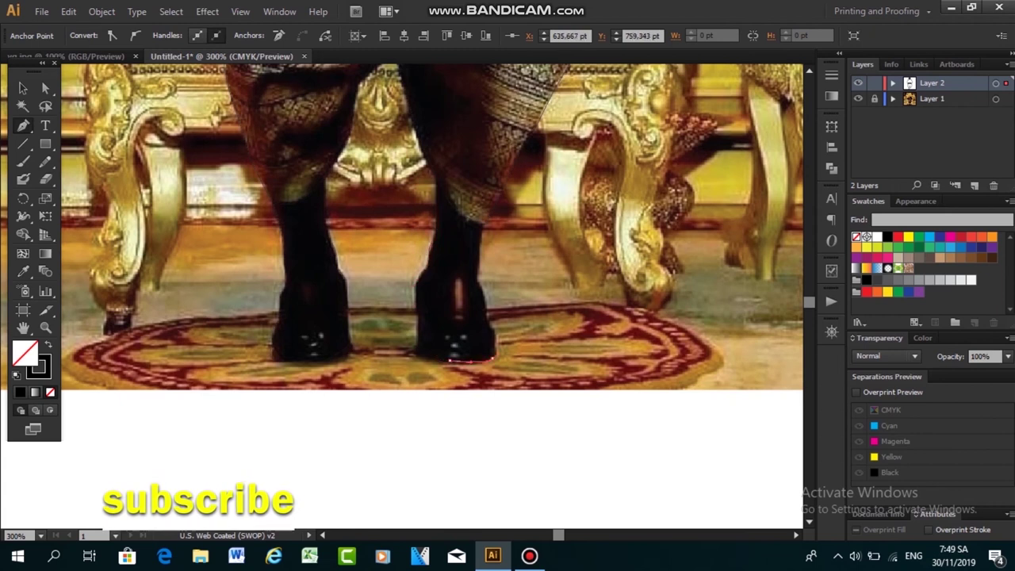
Trace up the right shoe and leg to complete the right leg outline
{"action": "left_click", "coordinate": [491, 325]}
{"action": "left_click", "coordinate": [477, 279]}
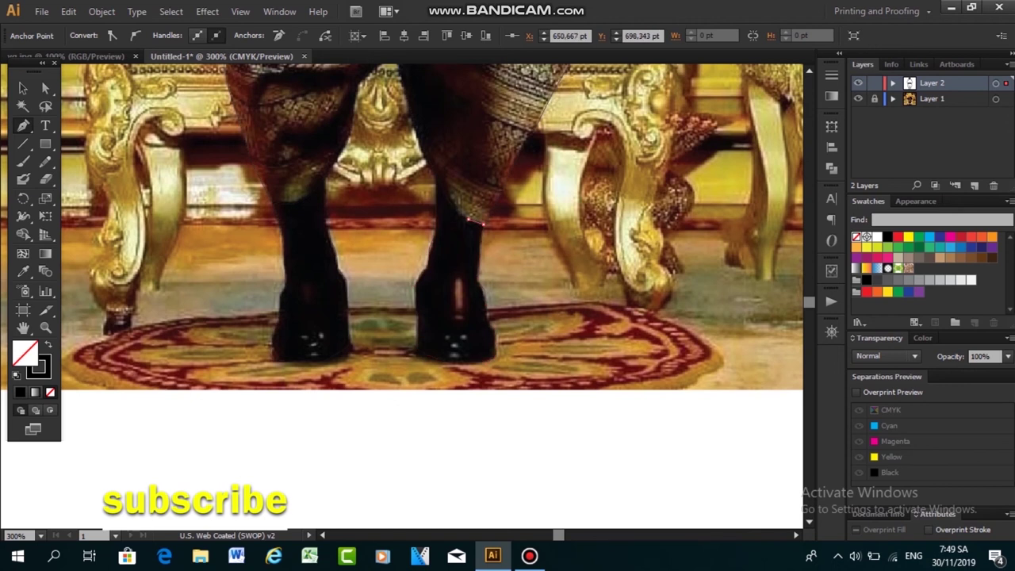
{"action": "left_click", "coordinate": [482, 224]}
{"action": "left_click", "coordinate": [451, 206]}
{"action": "key", "text": "ctrl+shift+a"}
{"action": "scroll", "coordinate": [431, 227], "scroll_direction": "down", "scroll_amount": 1}
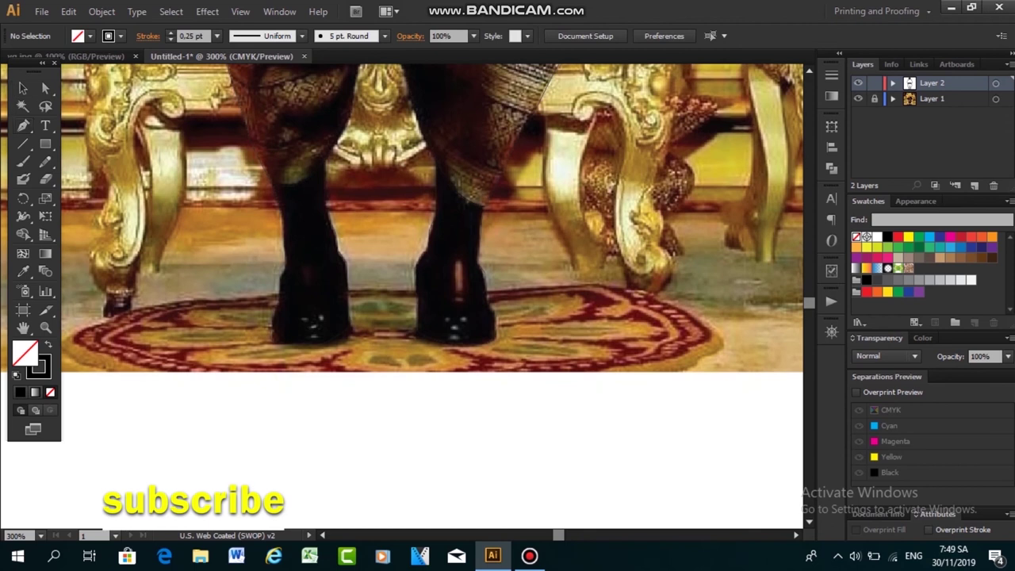
Draw a curved line across the left ankle
{"action": "key", "text": "ctrl+z"}
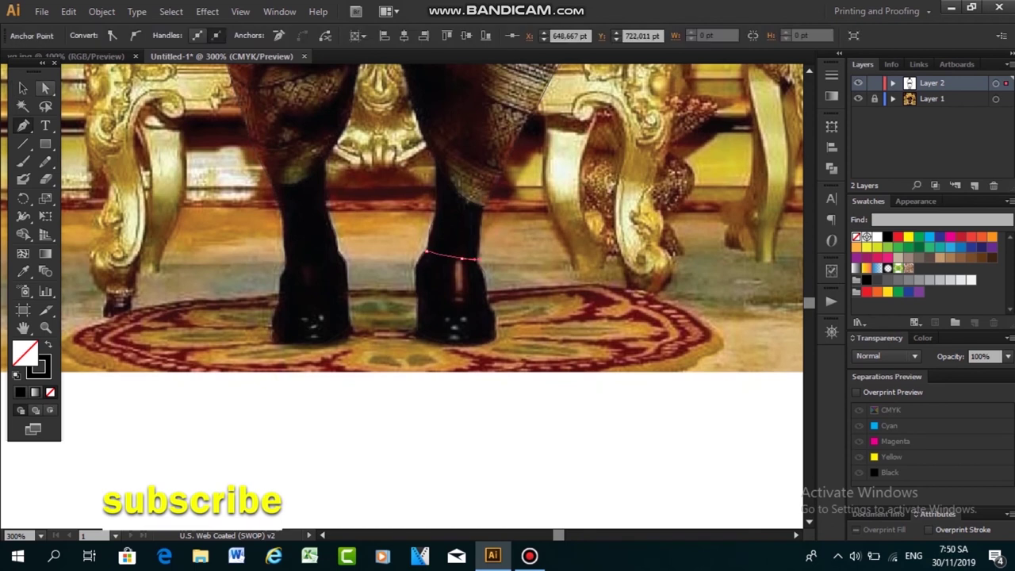
{"action": "key", "text": "ctrl+shift+a"}
{"action": "left_click", "coordinate": [337, 252]}
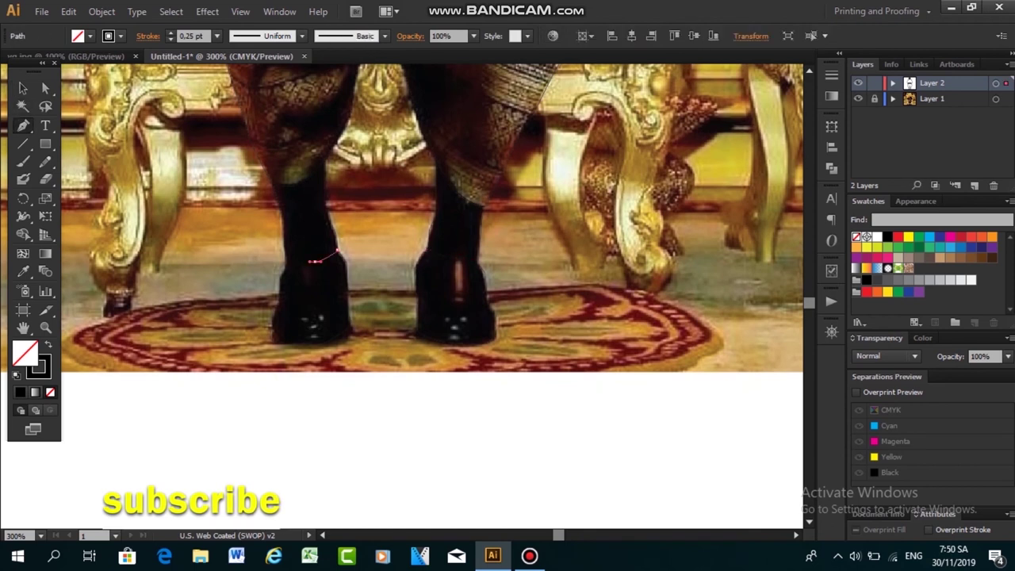
{"action": "key", "text": "ctrl+z"}
{"action": "key", "text": "ctrl+shift+a"}
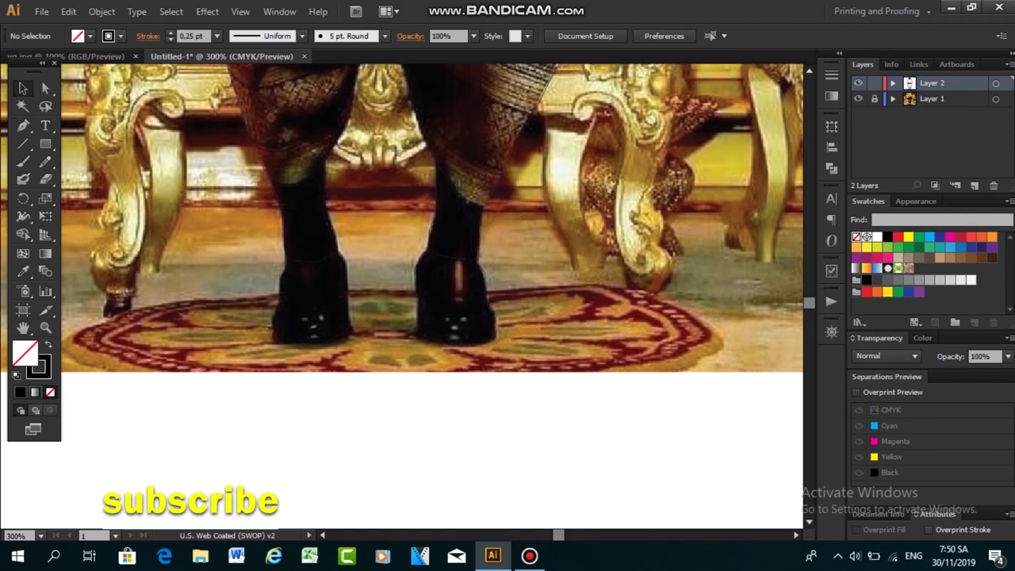
{"action": "key", "text": "p"}
Draw curved lines along the tops of the right and left shoes
{"action": "left_click", "coordinate": [417, 295]}
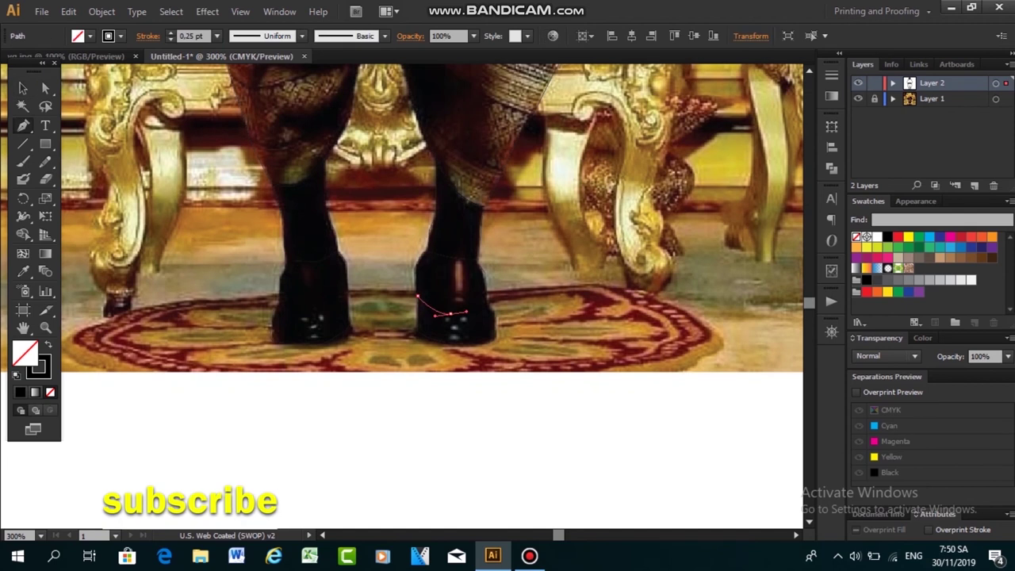
{"action": "mouse_move", "coordinate": [468, 312]}
{"action": "left_mouse_down"}
{"action": "mouse_move", "coordinate": [484, 308]}
{"action": "mouse_move", "coordinate": [484, 293]}
{"action": "left_mouse_up"}
{"action": "key", "text": "ctrl+z"}
{"action": "key", "text": "p"}
{"action": "key", "text": "ctrl+shift+a"}
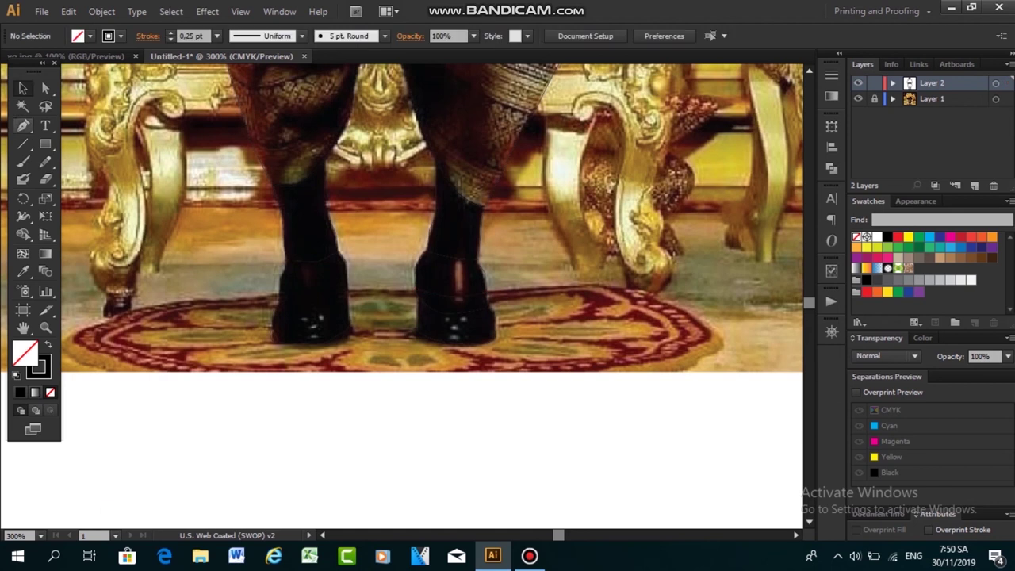
{"action": "left_click", "coordinate": [347, 287]}
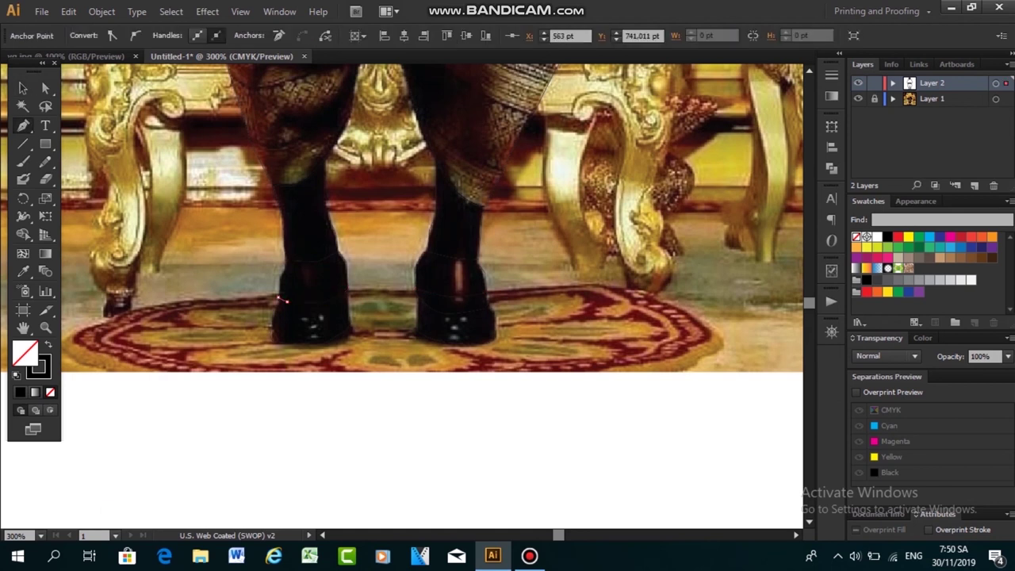
{"action": "key", "text": "v"}
{"action": "key", "text": "ctrl+shift+a"}
Hide the photo to check the line art in full-page view, then show it again
{"action": "scroll", "coordinate": [432, 238], "scroll_direction": "up", "scroll_amount": 2}
{"action": "left_click", "coordinate": [858, 98]}
{"action": "key", "text": "ctrl+1"}
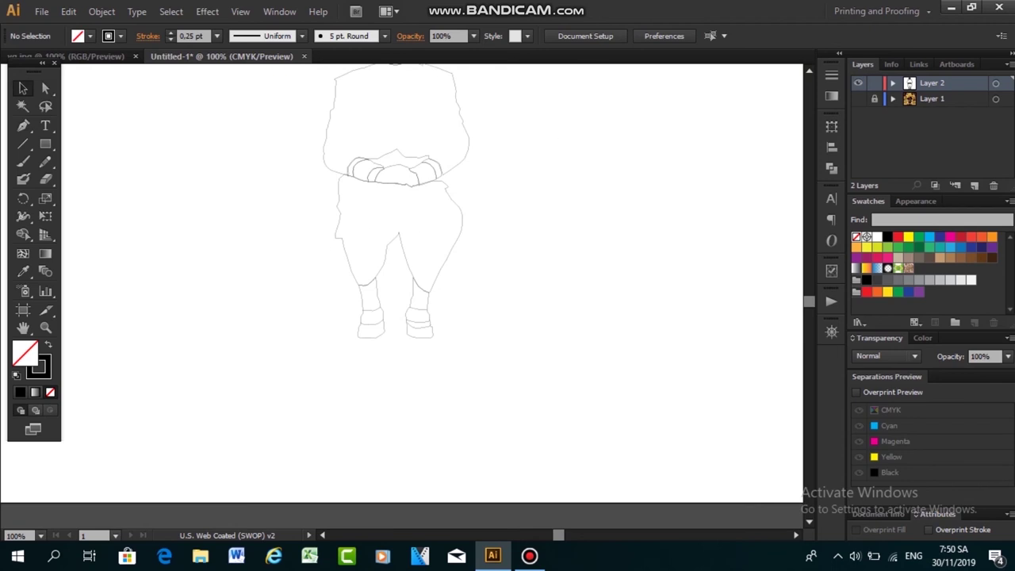
{"action": "scroll", "coordinate": [396, 262], "scroll_direction": "up", "scroll_amount": 3}
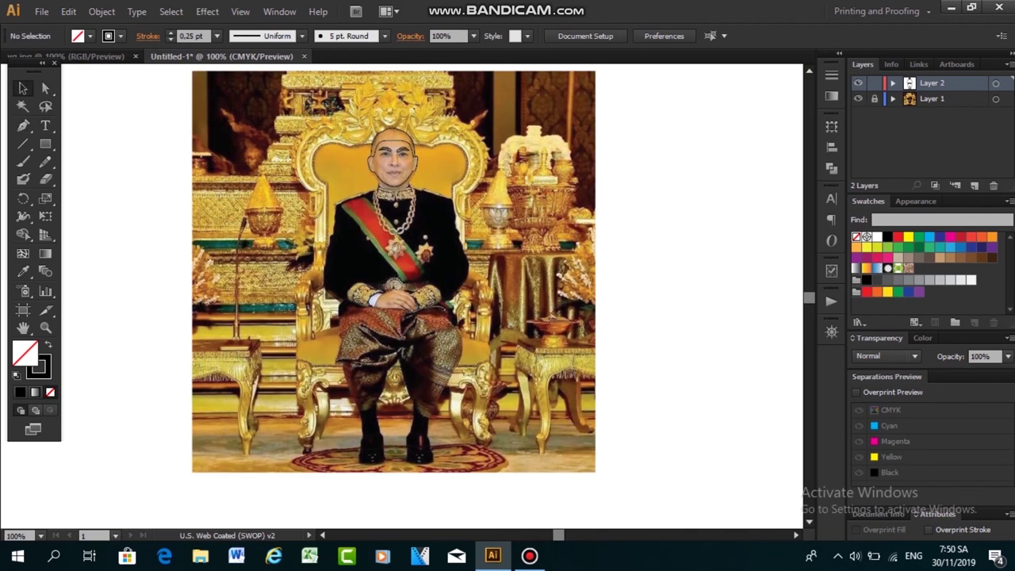
{"action": "scroll", "coordinate": [400, 110], "scroll_direction": "down", "scroll_amount": 1}
{"action": "scroll", "coordinate": [401, 110], "scroll_direction": "up", "scroll_amount": 2}
{"action": "left_click", "coordinate": [874, 83]}
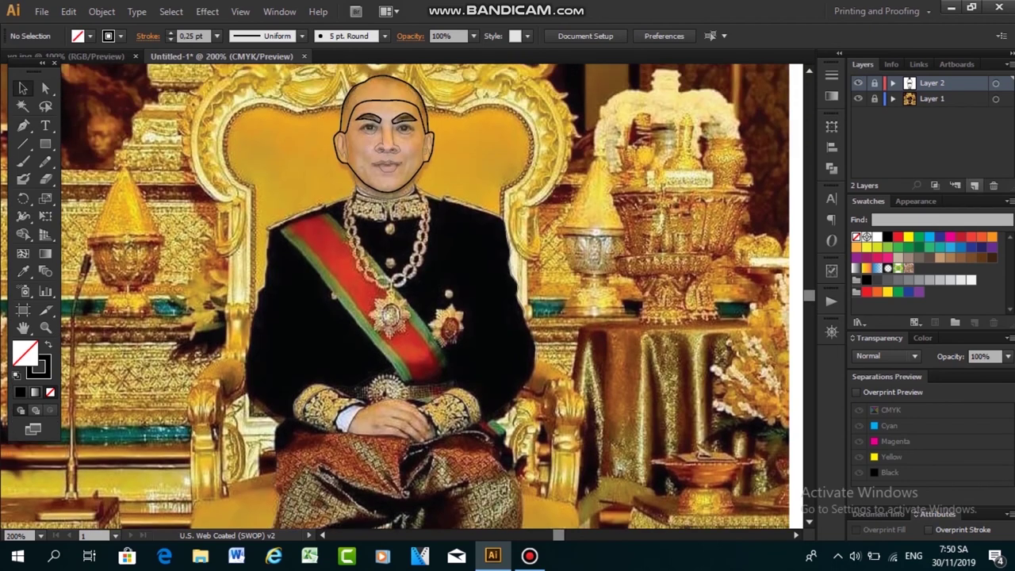
Add a new layer, then return to the tracing layer
{"action": "left_click", "coordinate": [975, 184]}
{"action": "scroll", "coordinate": [396, 298], "scroll_direction": "down", "scroll_amount": 2}
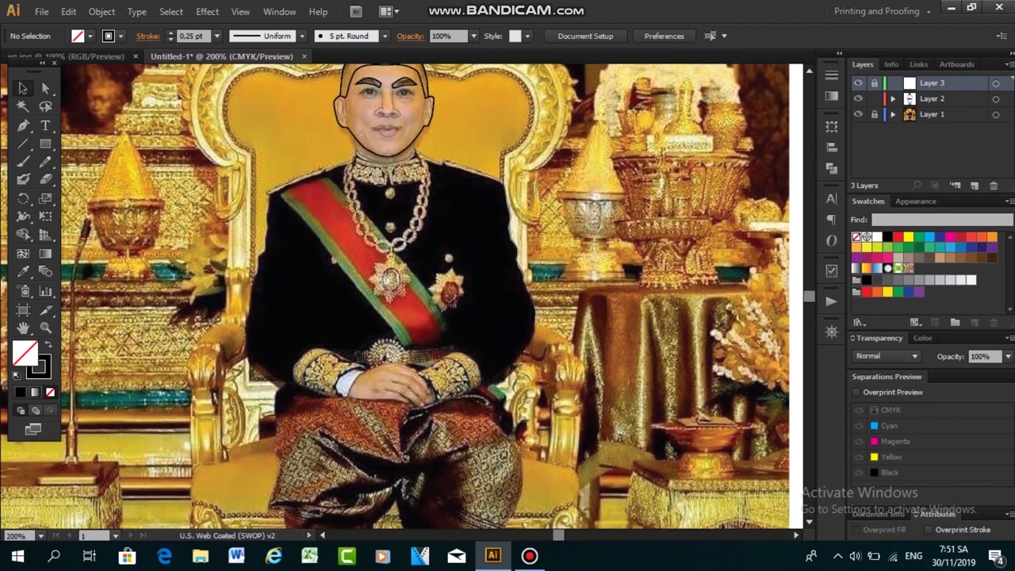
{"action": "left_click", "coordinate": [931, 98]}
{"action": "scroll", "coordinate": [388, 292], "scroll_direction": "down", "scroll_amount": 1}
{"action": "scroll", "coordinate": [389, 292], "scroll_direction": "up", "scroll_amount": 1}
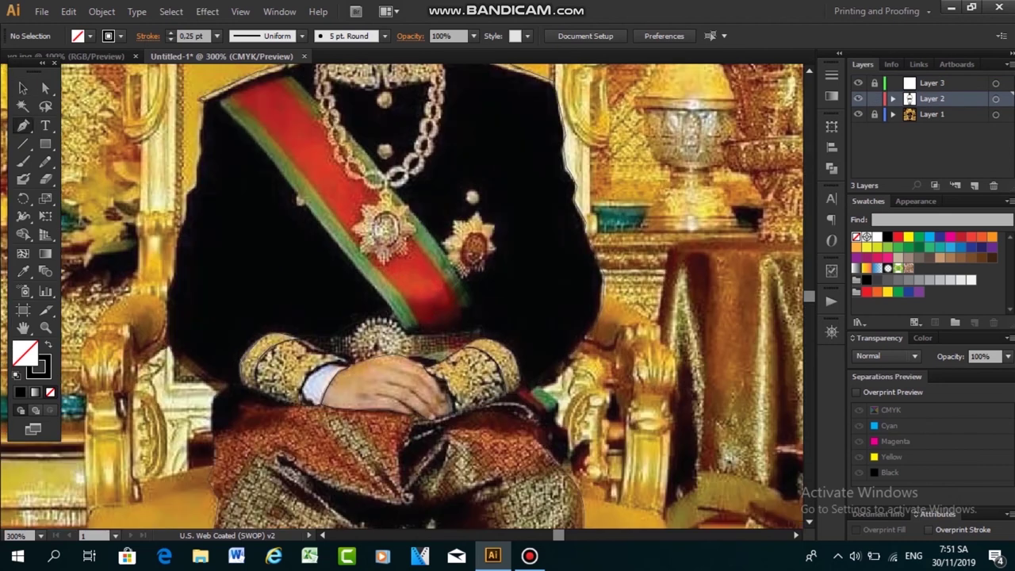
Start outlining the clasped hands with a few anchors across the fingers
{"action": "left_click", "coordinate": [377, 394]}
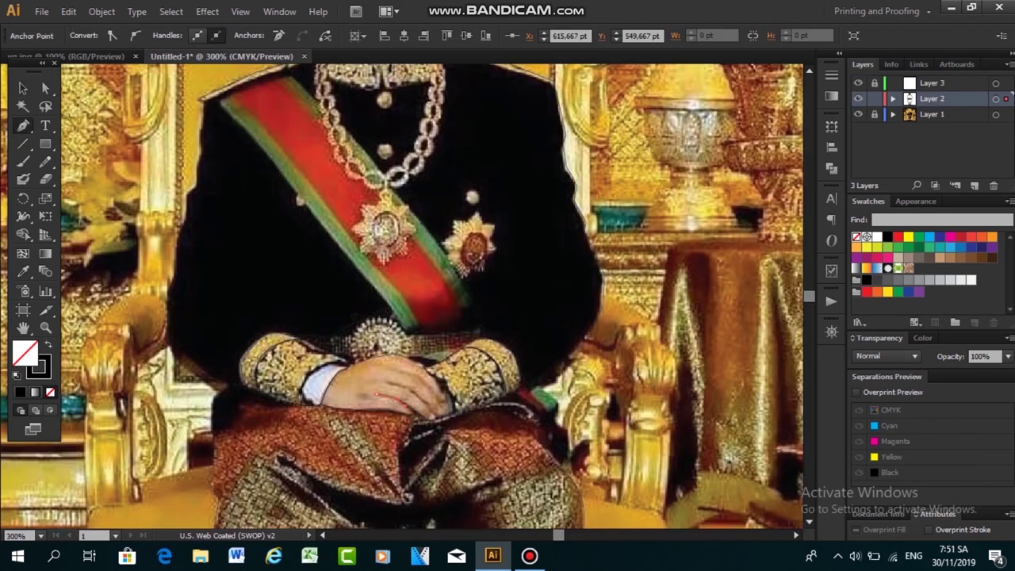
{"action": "left_click", "coordinate": [397, 399]}
{"action": "key", "text": "v"}
{"action": "key", "text": "ctrl+shift+a"}
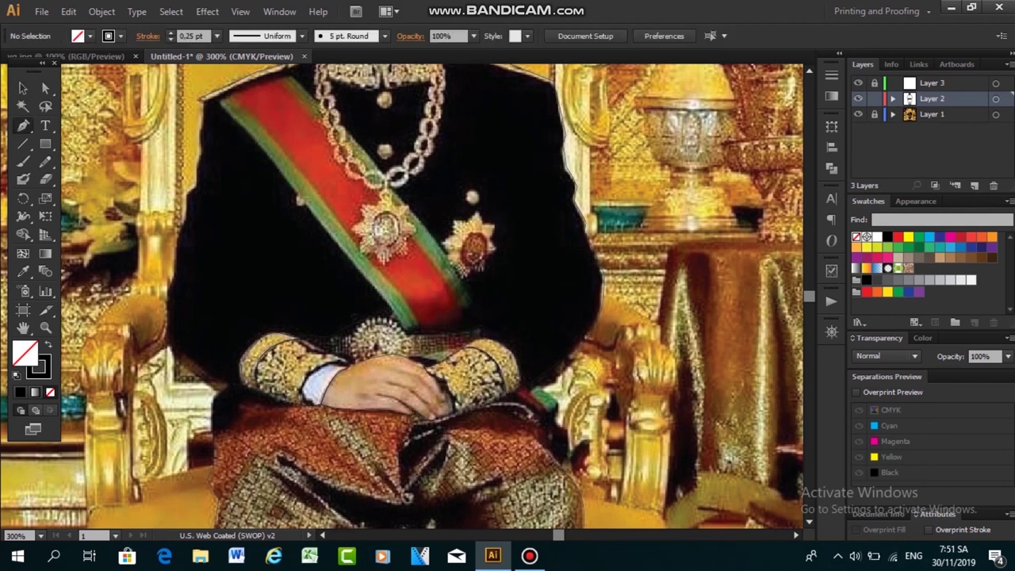
{"action": "key", "text": "ctrl+a"}
{"action": "left_click", "coordinate": [412, 391]}
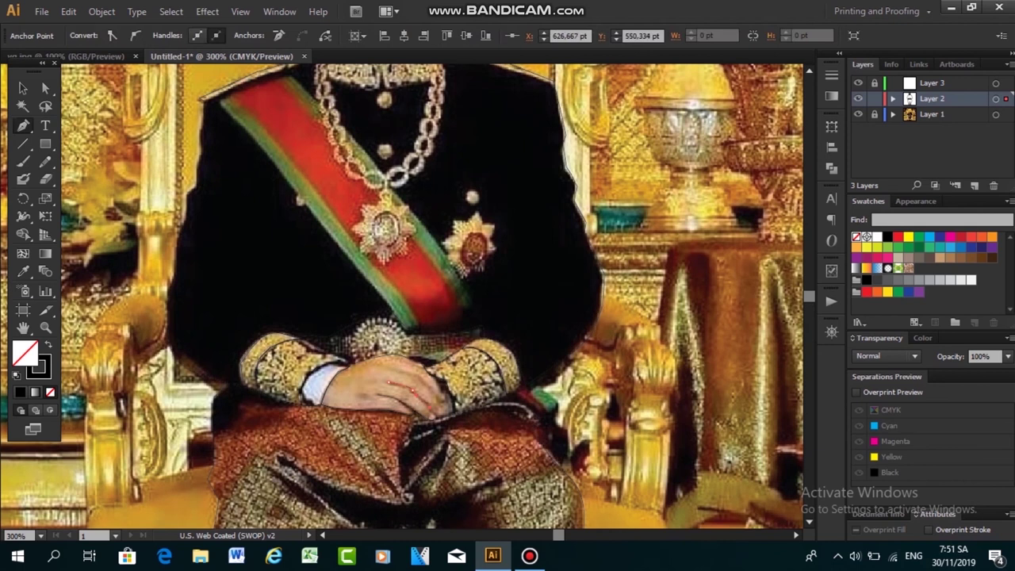
{"action": "key", "text": "v"}
Zoom in on the hands to adjust the fingertips' lower edge
{"action": "key", "text": "ctrl+shift+a"}
{"action": "scroll", "coordinate": [408, 297], "scroll_direction": "down", "scroll_amount": 1}
{"action": "key", "text": "ctrl+equal"}
{"action": "key", "text": "ctrl+equal"}
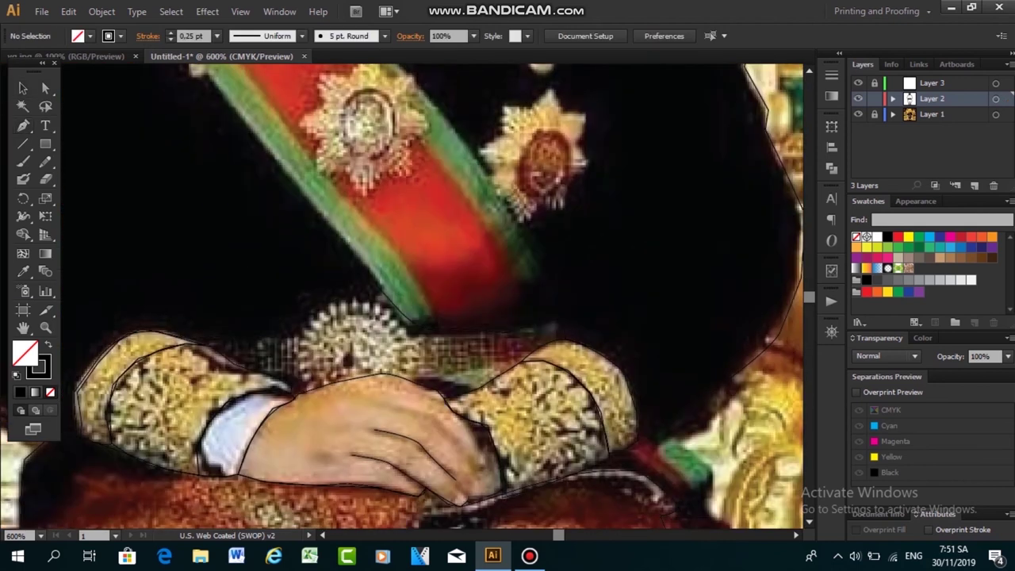
{"action": "left_click", "coordinate": [457, 499]}
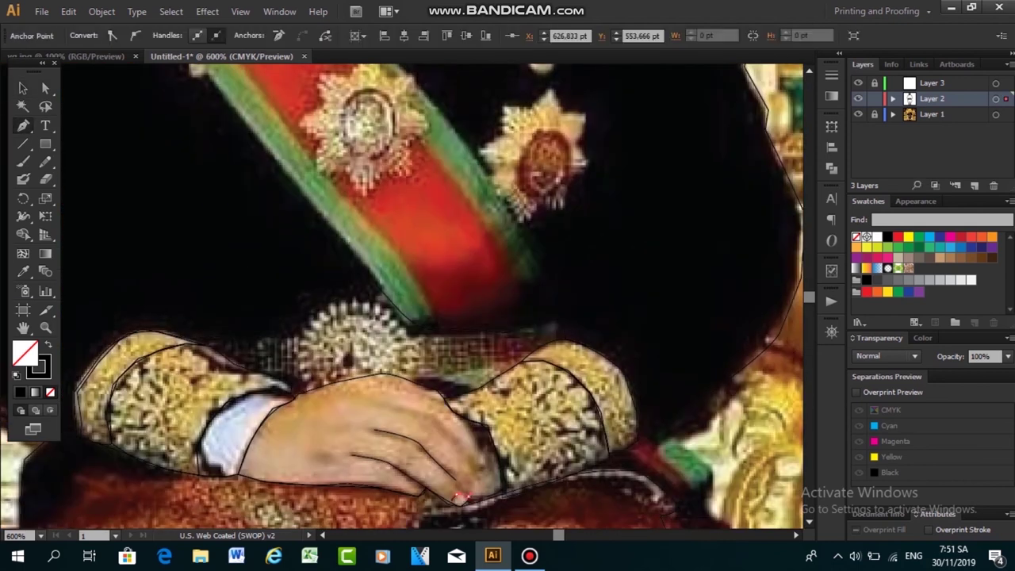
{"action": "key", "text": "ctrl+z"}
{"action": "key", "text": "ctrl+z"}
{"action": "left_click", "coordinate": [460, 499], "text": "ctrl"}
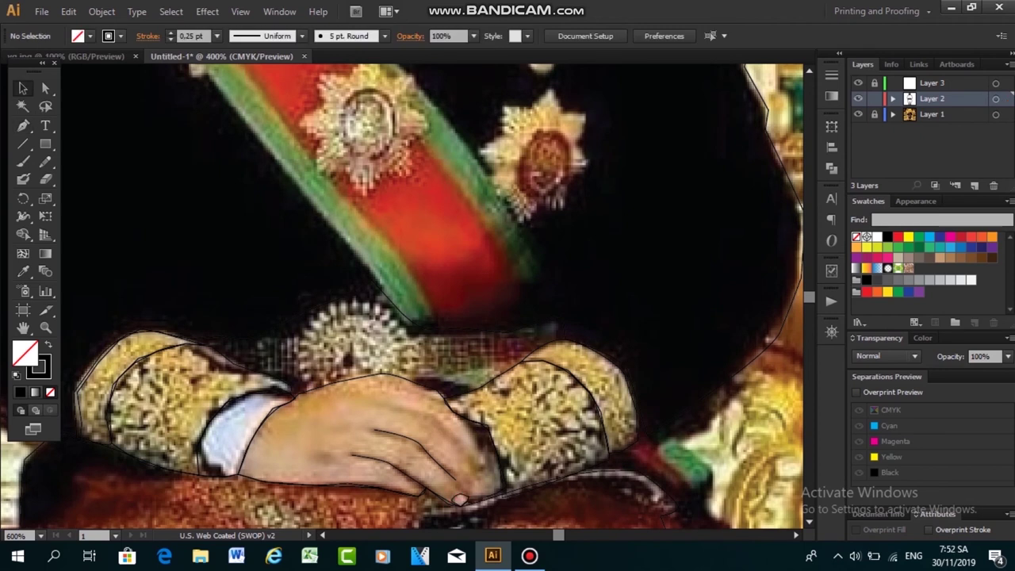
{"action": "key", "text": "ctrl+minus"}
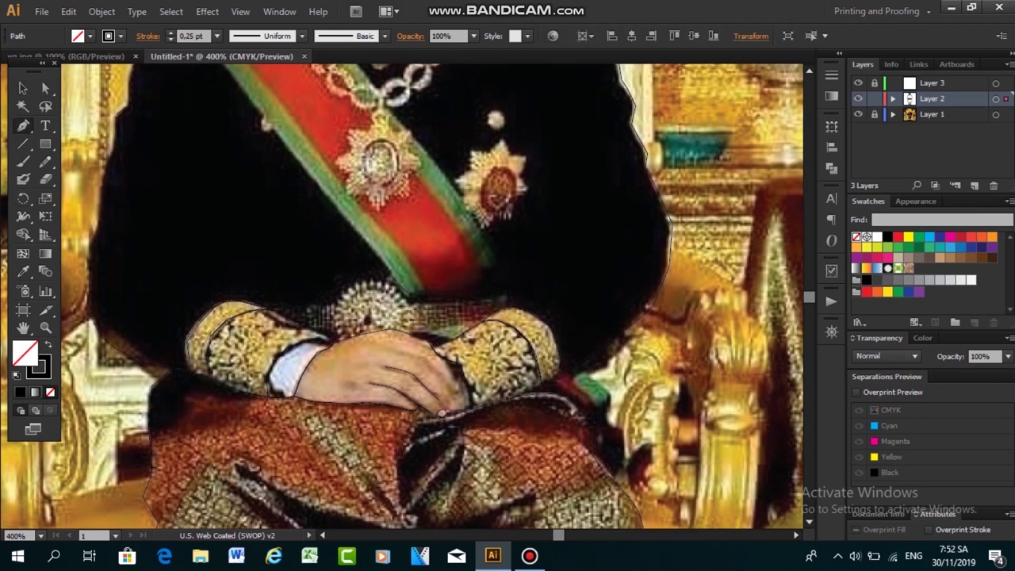
Draw several short, curved finger strokes across the clasped hands
{"action": "left_click", "coordinate": [442, 413]}
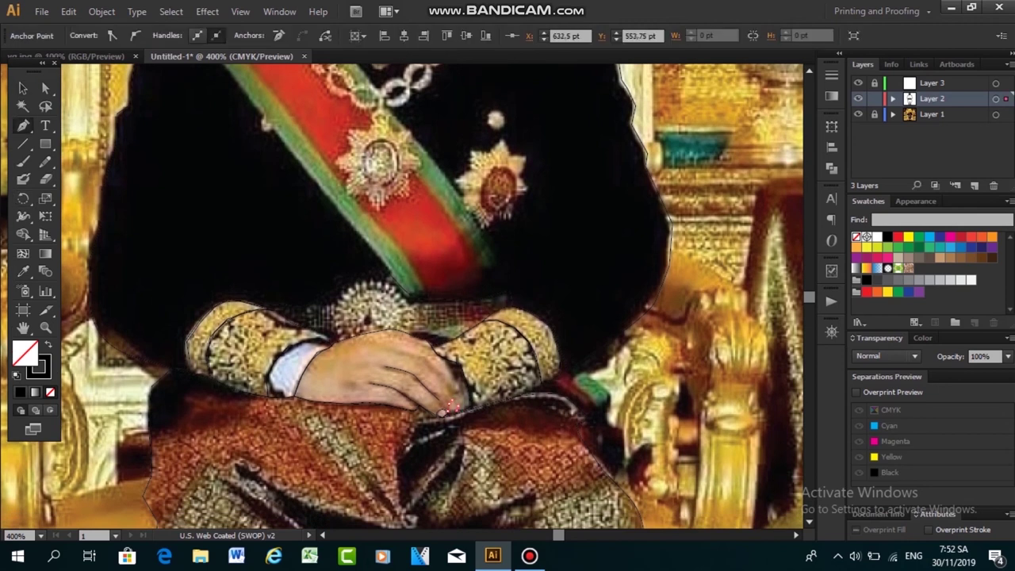
{"action": "left_click", "coordinate": [450, 406], "text": "ctrl"}
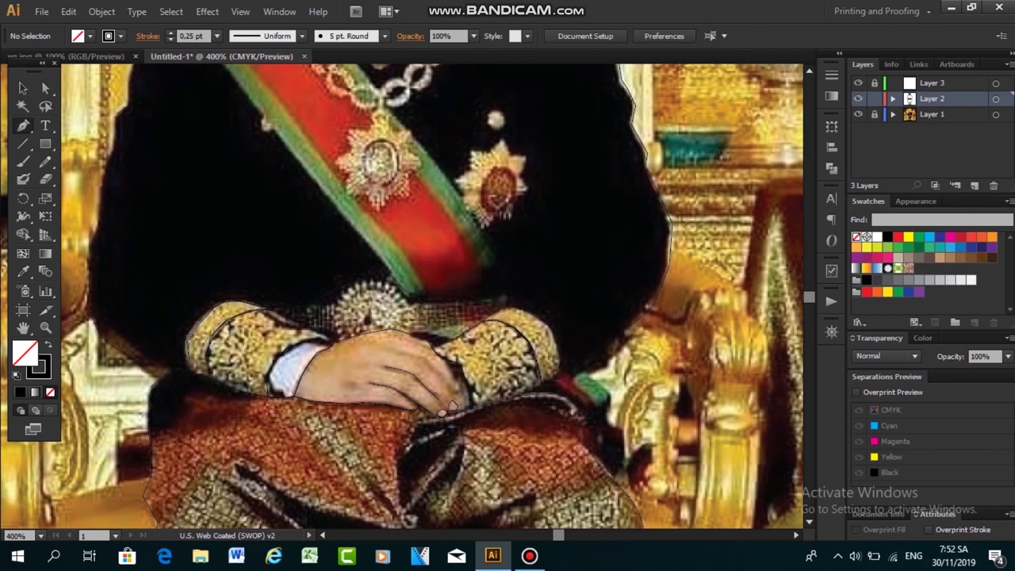
{"action": "left_click_drag", "start_coordinate": [416, 359], "coordinate": [436, 368]}
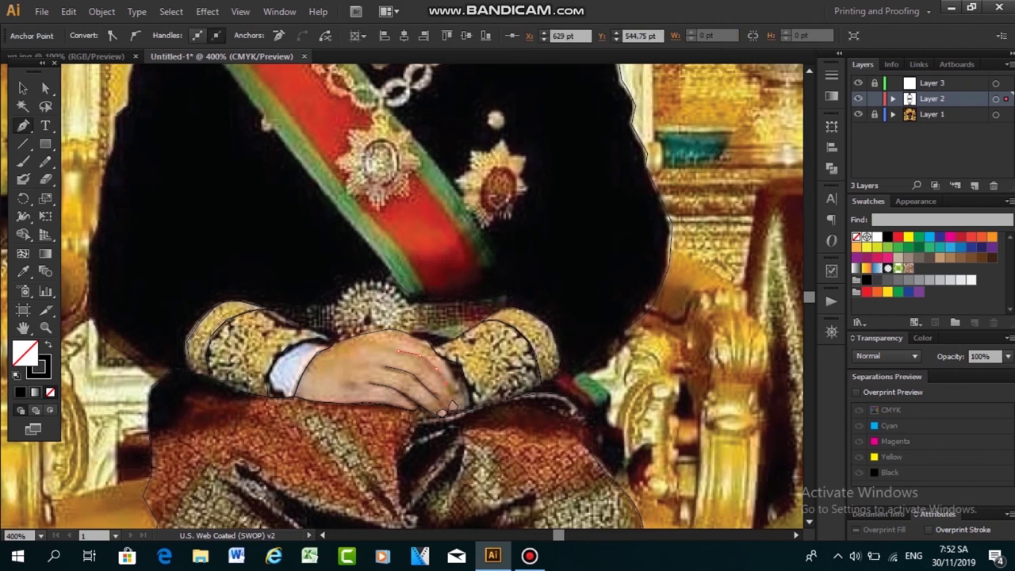
{"action": "left_click", "coordinate": [449, 406], "text": "ctrl"}
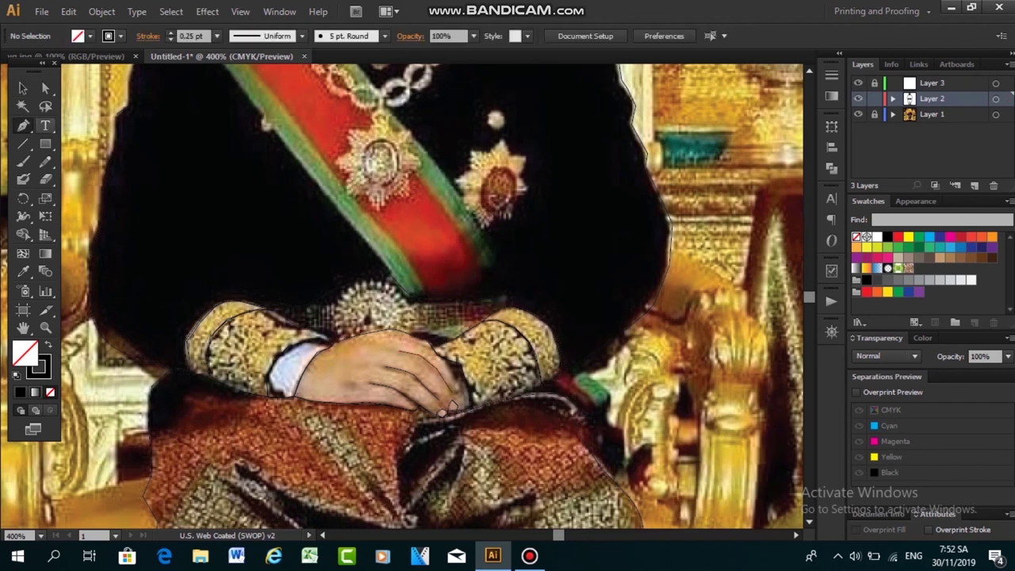
{"action": "left_click", "coordinate": [449, 406]}
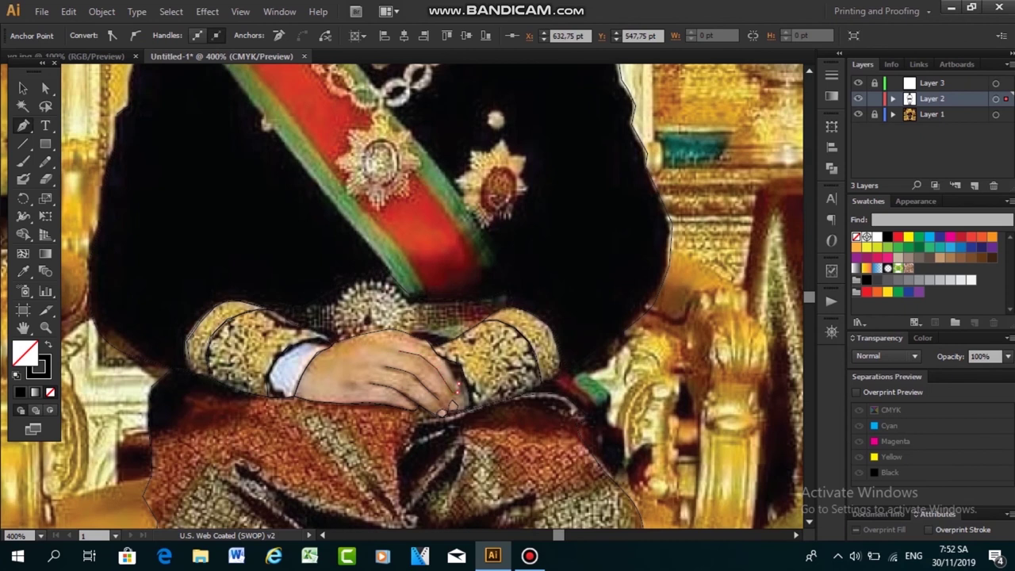
{"action": "left_click", "coordinate": [449, 406], "text": "ctrl"}
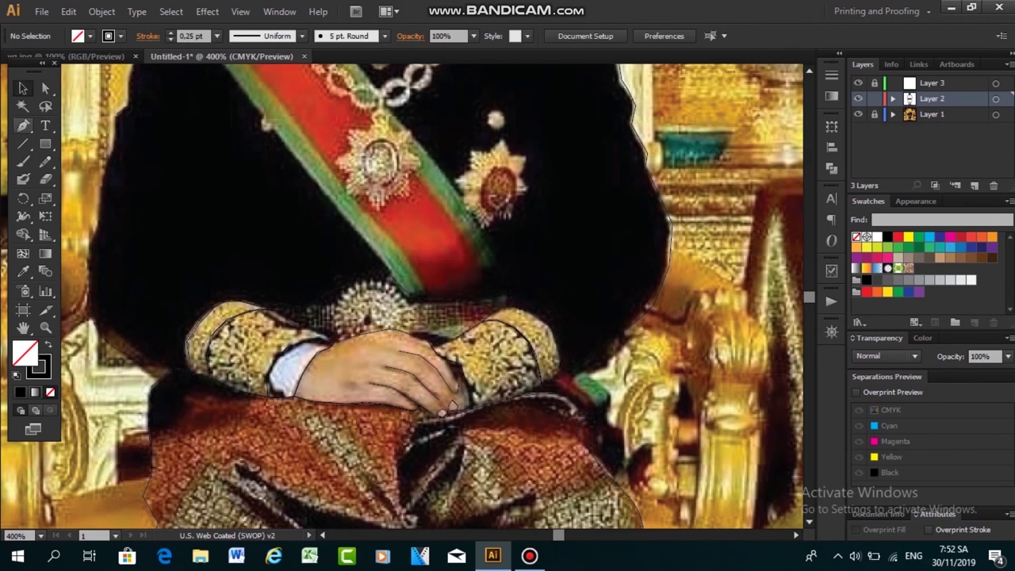
{"action": "left_click", "coordinate": [451, 396]}
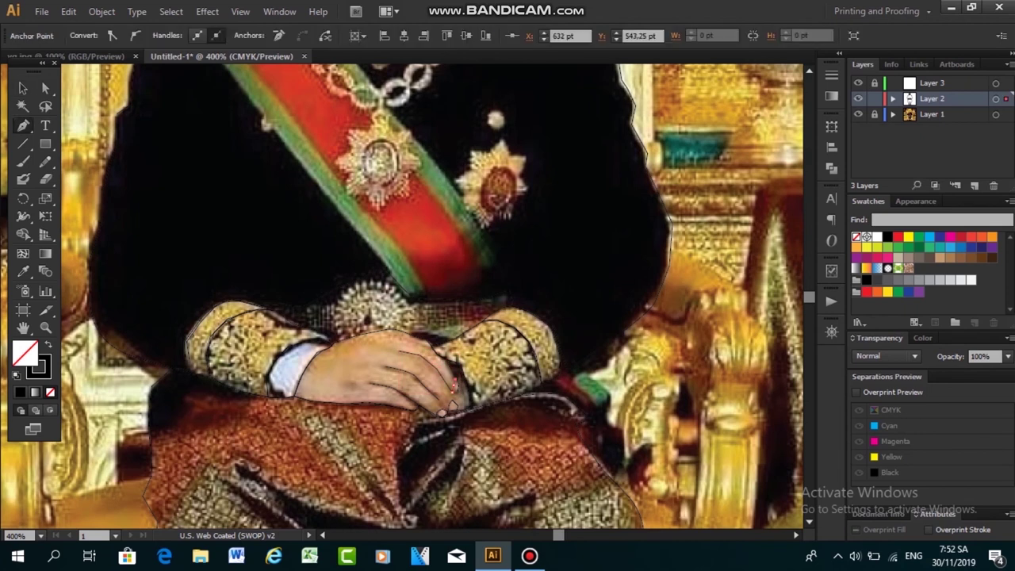
{"action": "left_click", "coordinate": [452, 403], "text": "ctrl"}
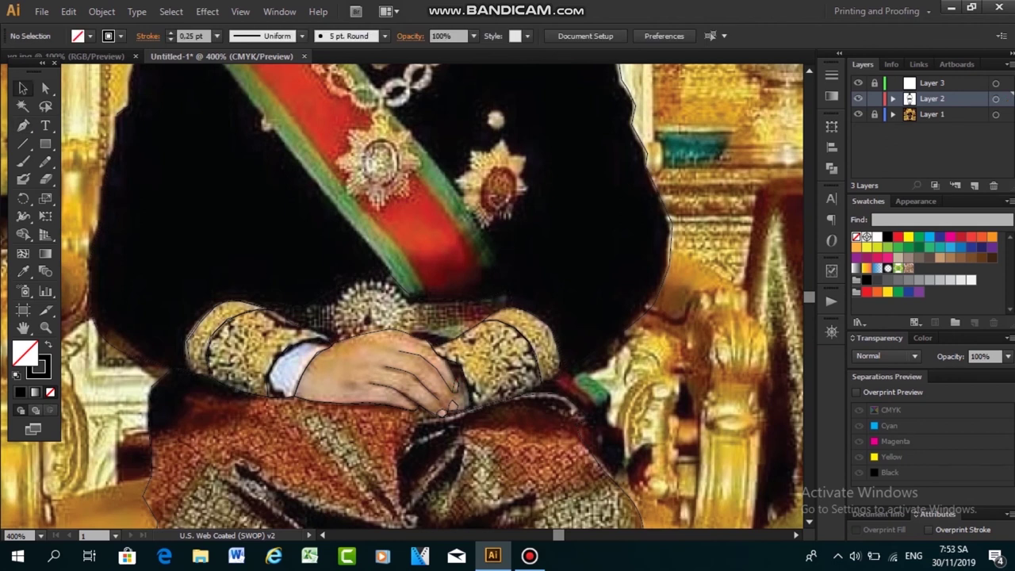
{"action": "scroll", "coordinate": [402, 296], "scroll_direction": "up", "scroll_amount": 1}
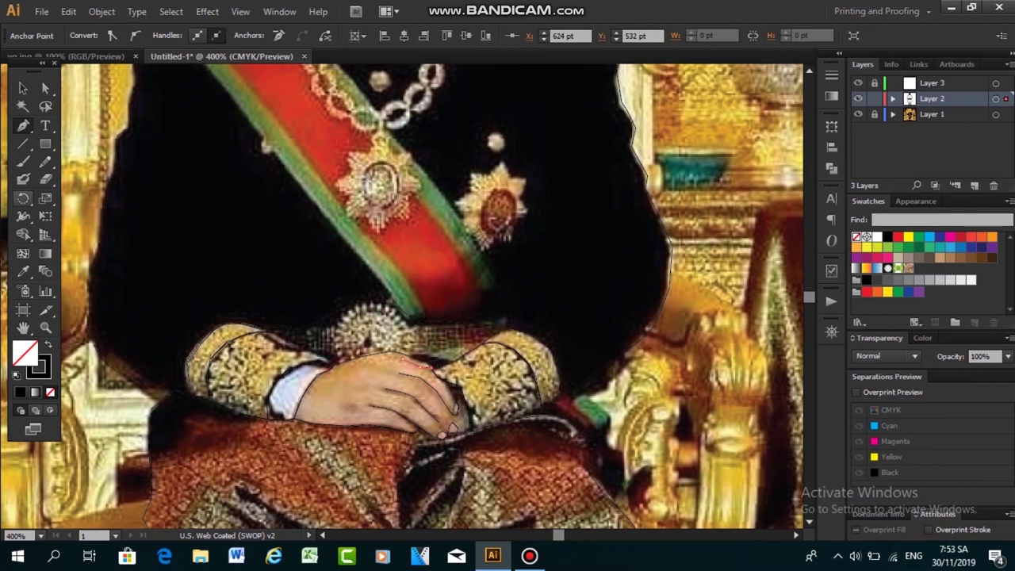
{"action": "scroll", "coordinate": [404, 360], "scroll_direction": "down", "scroll_amount": 1}
{"action": "scroll", "coordinate": [402, 297], "scroll_direction": "up", "scroll_amount": 2}
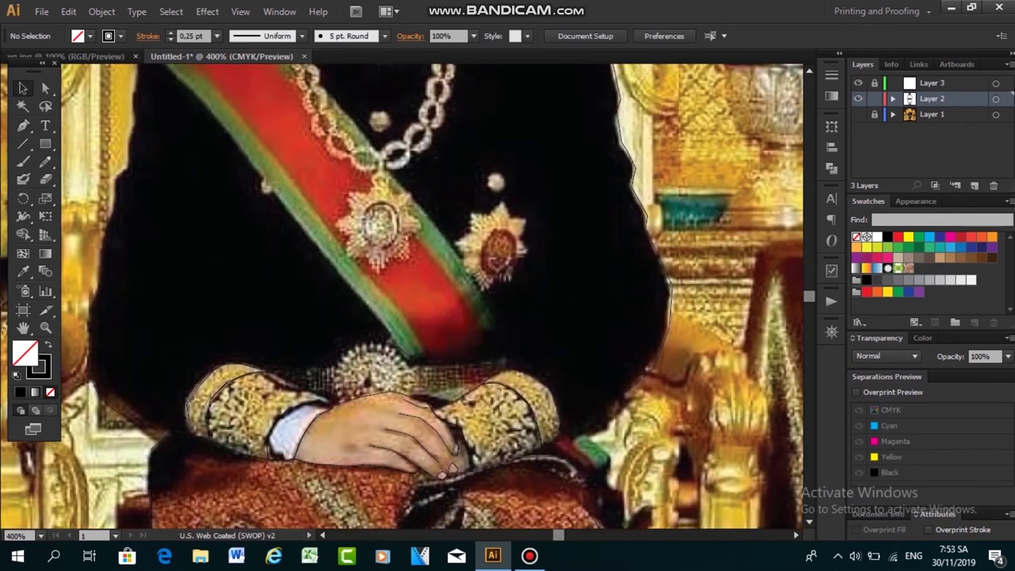
{"action": "scroll", "coordinate": [402, 296], "scroll_direction": "down", "scroll_amount": 1}
Thicken the right cuff outline's stroke to 0.75 pt
{"action": "scroll", "coordinate": [402, 296], "scroll_direction": "down", "scroll_amount": 1}
{"action": "scroll", "coordinate": [402, 297], "scroll_direction": "down", "scroll_amount": 2}
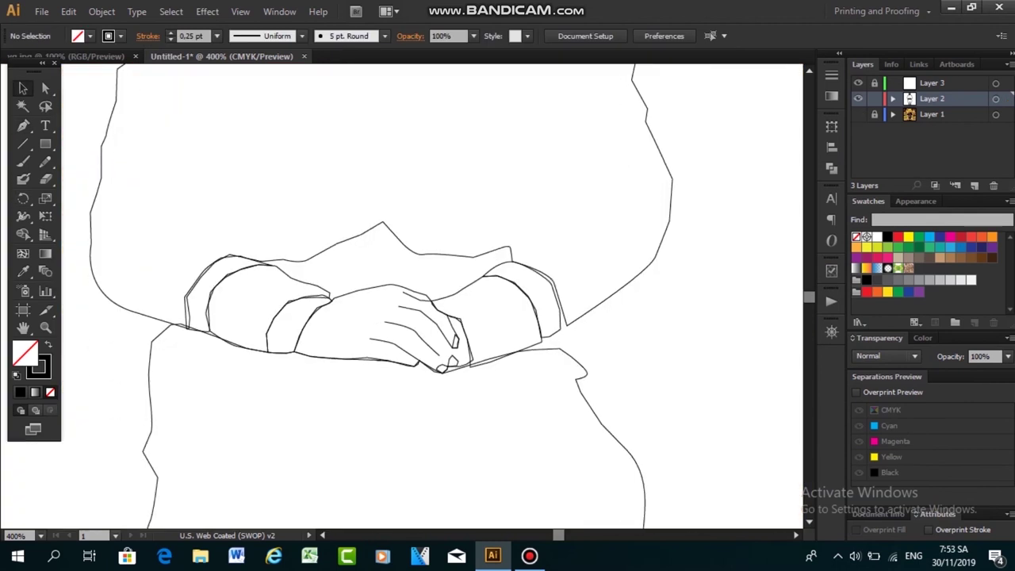
{"action": "left_click", "coordinate": [485, 277]}
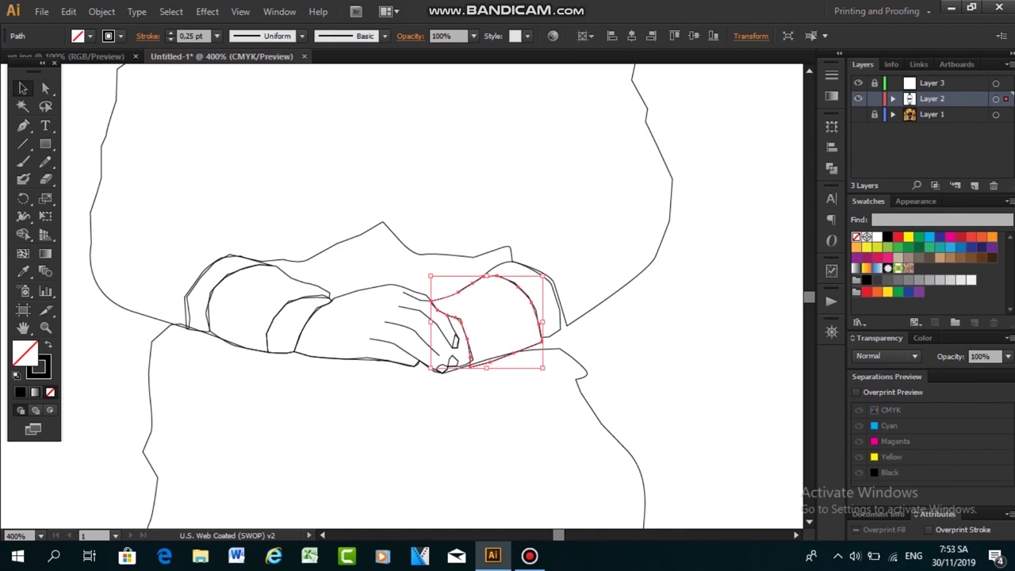
{"action": "left_click", "coordinate": [217, 35]}
{"action": "left_click", "coordinate": [238, 84]}
{"action": "key", "text": "ctrl+shift+a"}
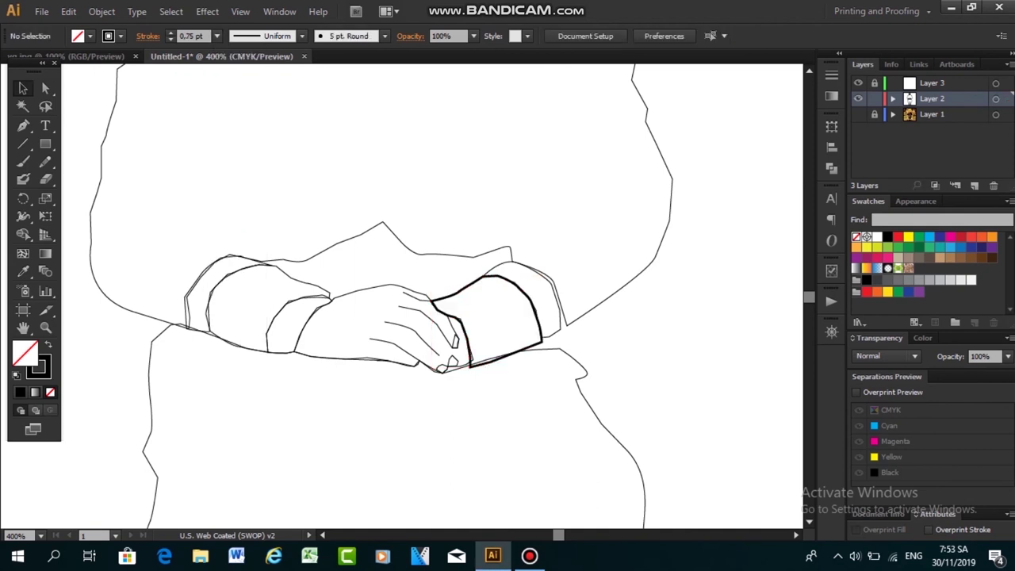
Check the lower-body outline's weight and reset the cuff outline's stroke weight
{"action": "left_click", "coordinate": [571, 361]}
{"action": "key", "text": "ctrl+shift+a"}
{"action": "left_click", "coordinate": [572, 358]}
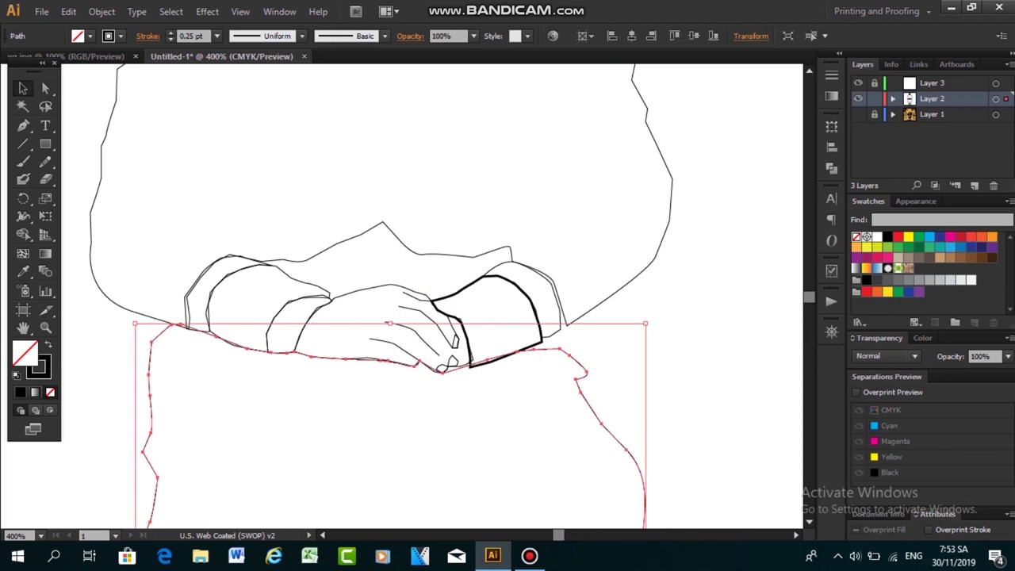
{"action": "key", "text": "ctrl+shift+a"}
{"action": "left_click", "coordinate": [539, 325]}
{"action": "left_click", "coordinate": [216, 36]}
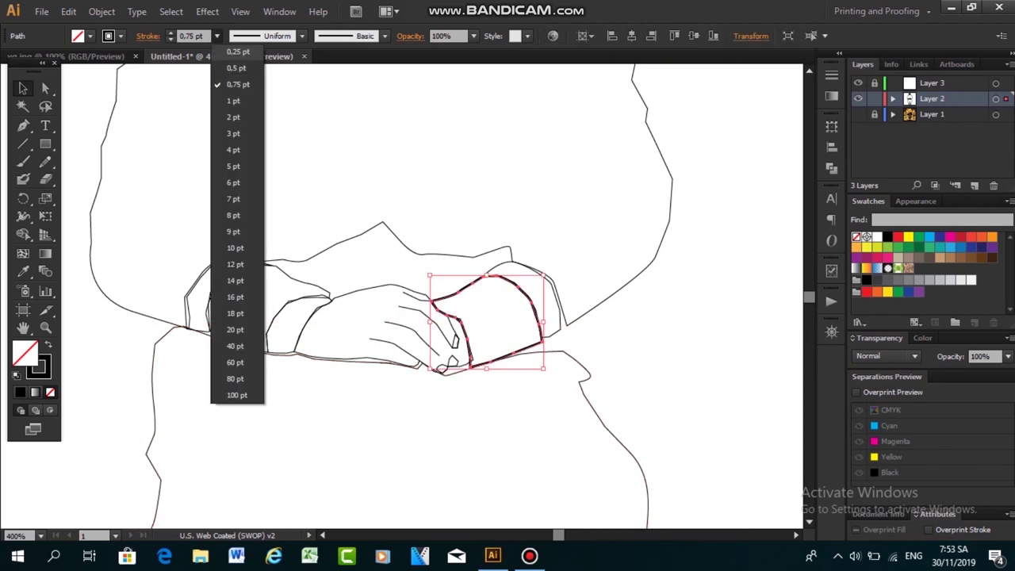
{"action": "left_click", "coordinate": [238, 51]}
{"action": "key", "text": "ctrl+shift+a"}
Show the photo layer, lock Layer 2, and make Layer 3 the unlocked working layer
{"action": "left_click", "coordinate": [859, 114]}
{"action": "scroll", "coordinate": [402, 296], "scroll_direction": "up", "scroll_amount": 3}
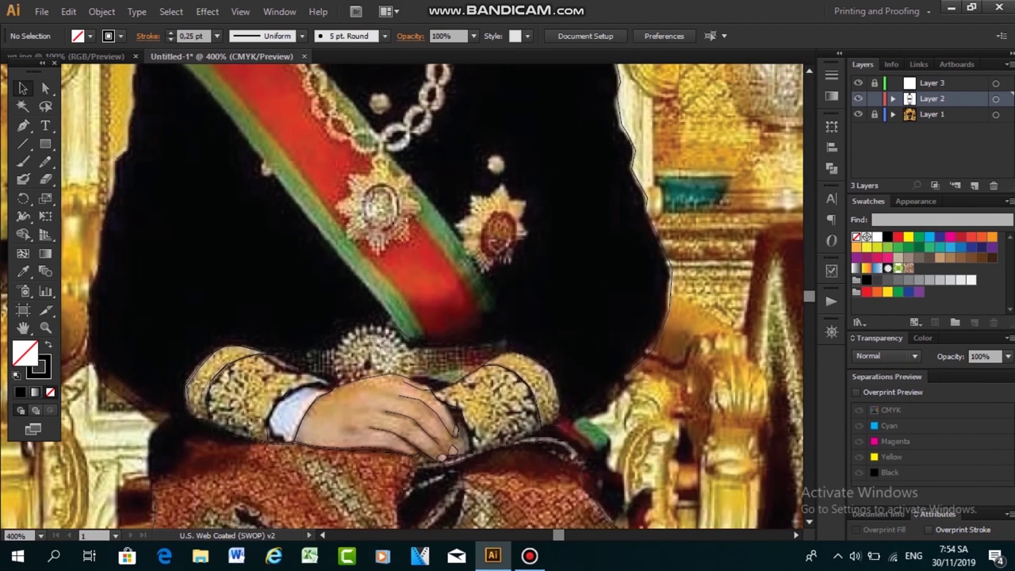
{"action": "scroll", "coordinate": [403, 297], "scroll_direction": "up", "scroll_amount": 3}
{"action": "left_click", "coordinate": [874, 99]}
{"action": "left_click", "coordinate": [932, 82]}
{"action": "left_click", "coordinate": [874, 83]}
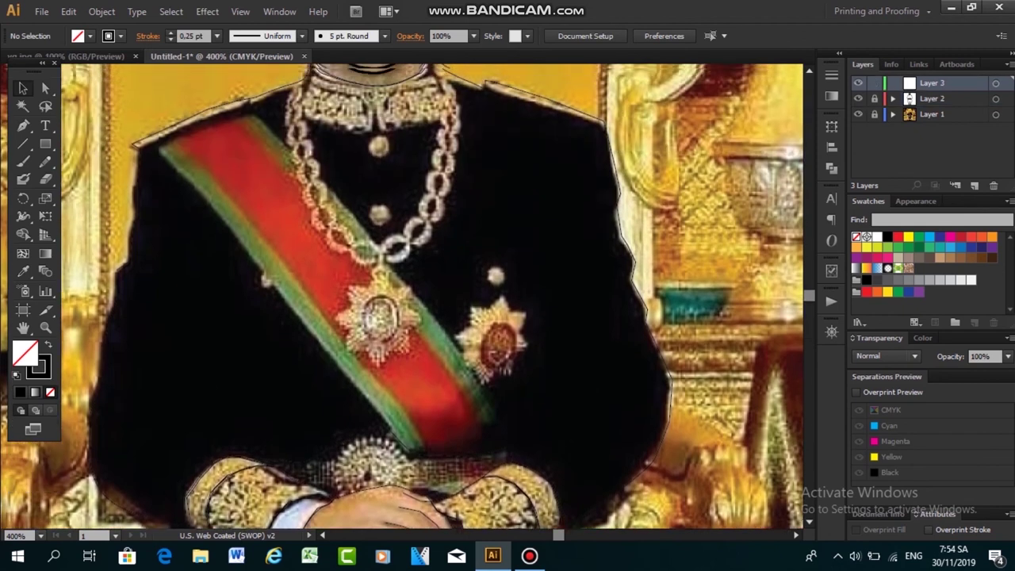
{"action": "scroll", "coordinate": [402, 296], "scroll_direction": "up", "scroll_amount": 3}
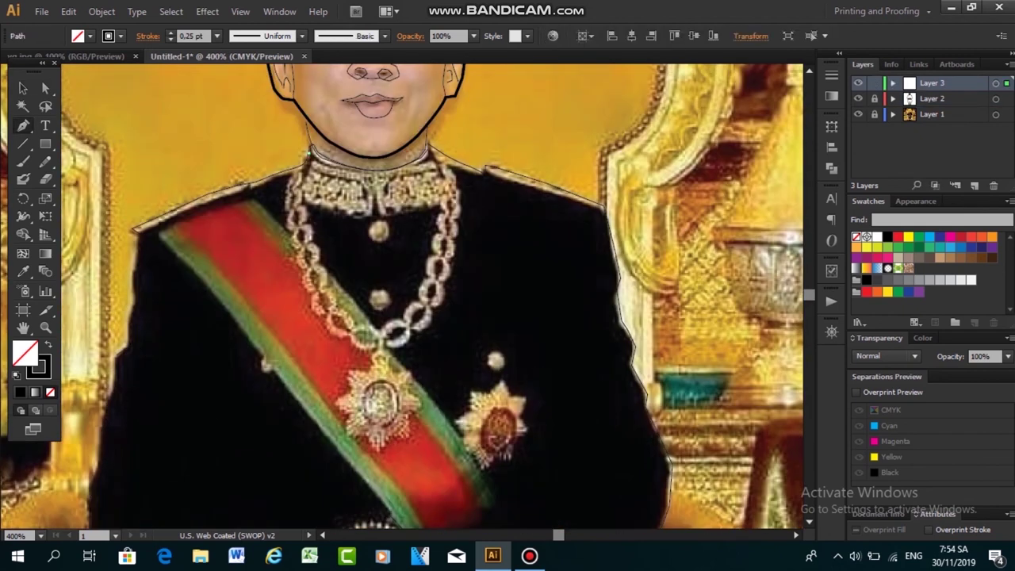
Trace a line along the collar beneath the chin, nudging its anchors into place
{"action": "left_click", "coordinate": [309, 151]}
{"action": "left_click", "coordinate": [321, 163], "text": "ctrl"}
{"action": "left_click", "coordinate": [304, 164]}
{"action": "left_click", "coordinate": [367, 181]}
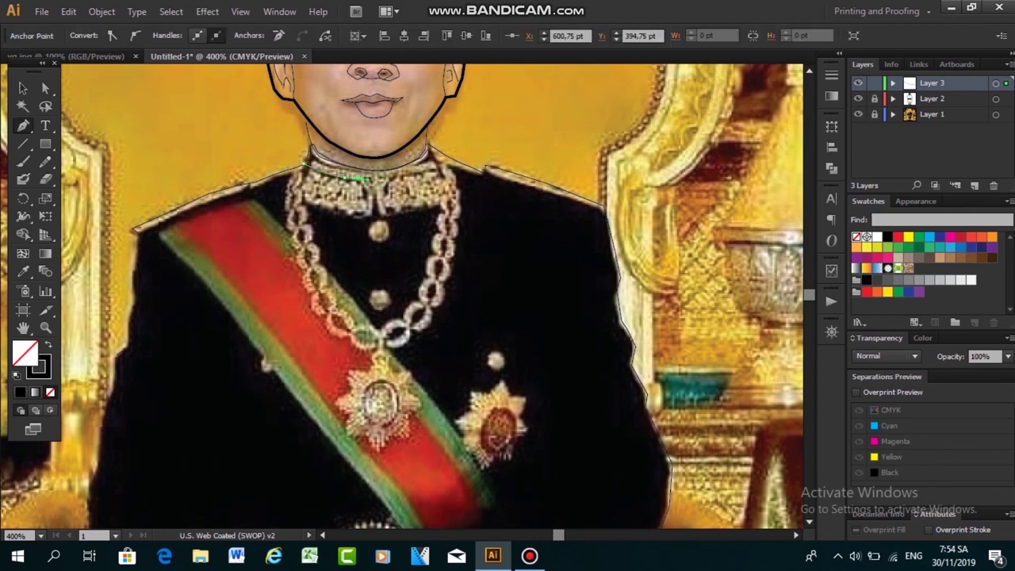
{"action": "left_click_drag", "start_coordinate": [367, 181], "coordinate": [379, 178]}
{"action": "left_click_drag", "start_coordinate": [428, 148], "coordinate": [424, 154]}
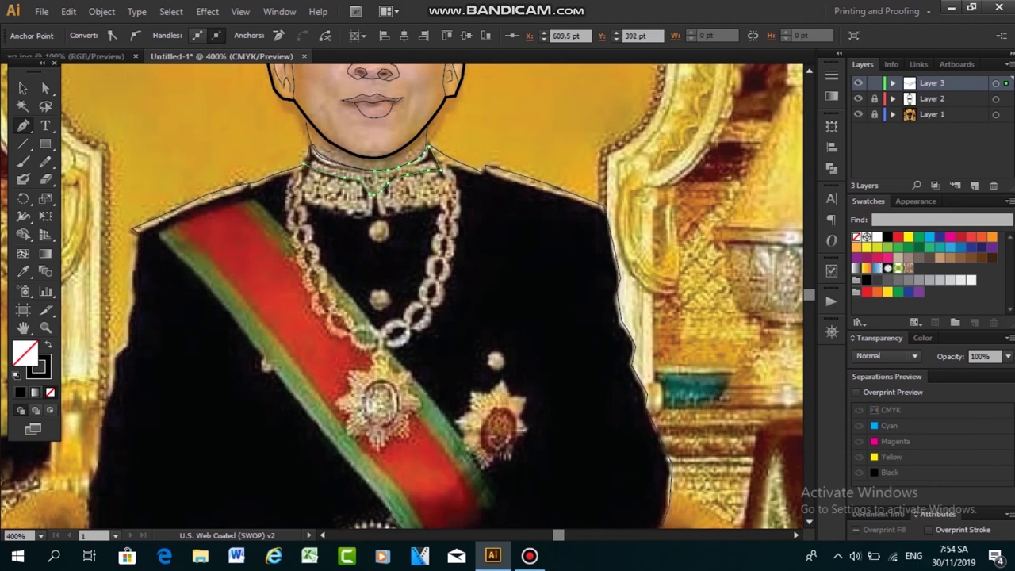
{"action": "left_click", "coordinate": [342, 164]}
{"action": "left_click", "coordinate": [308, 151]}
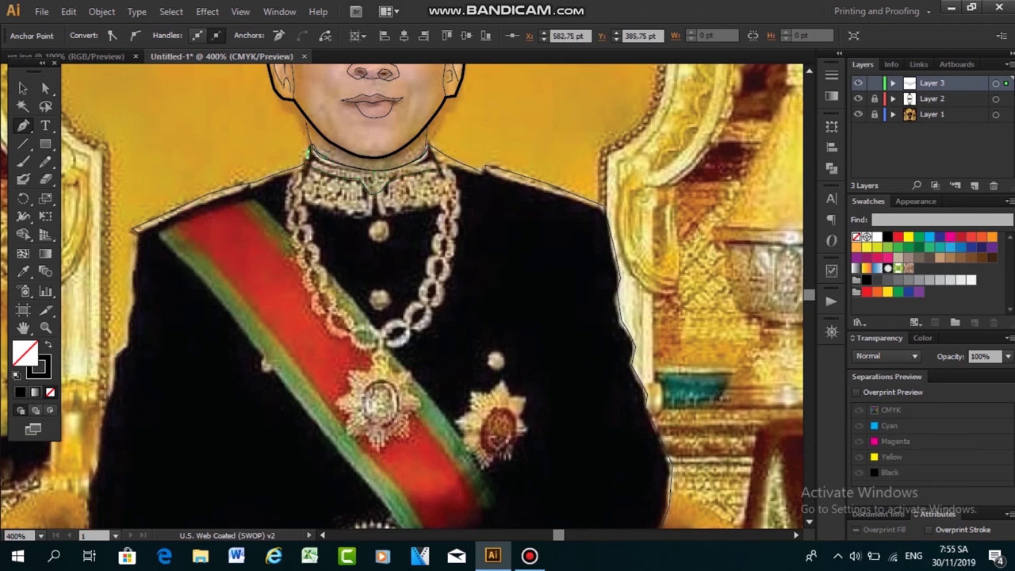
{"action": "key", "text": "ctrl+shift+a"}
{"action": "scroll", "coordinate": [465, 297], "scroll_direction": "down", "scroll_amount": 1}
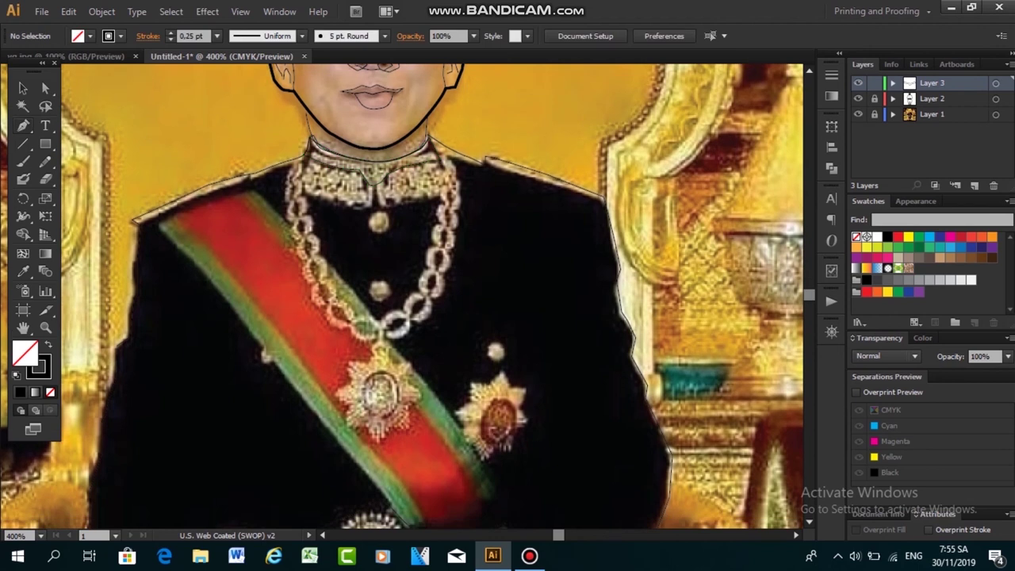
Draw a closed collar outline through its left edge, right edge, top and centre
{"action": "left_click", "coordinate": [301, 179]}
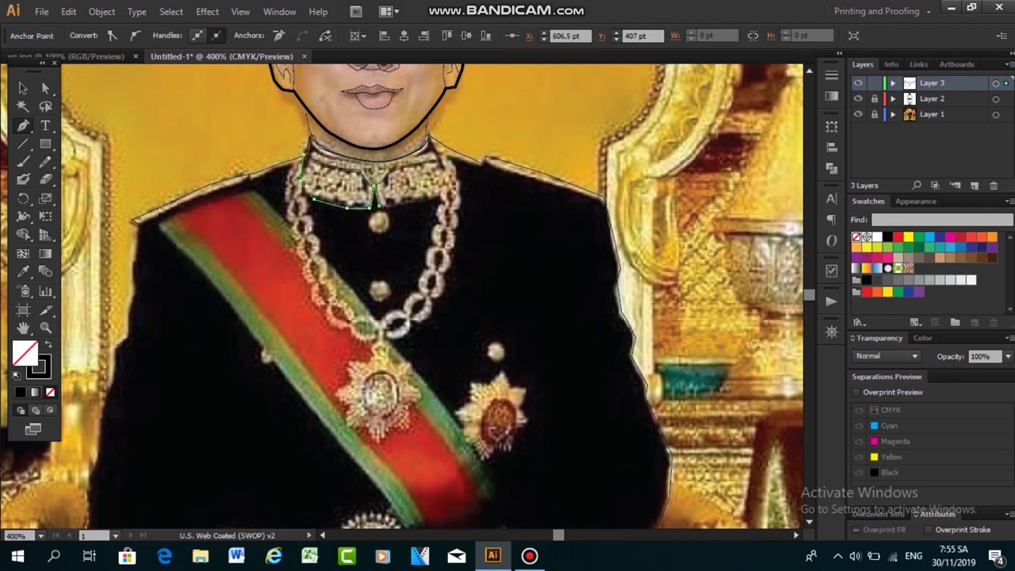
{"action": "left_click", "coordinate": [443, 165]}
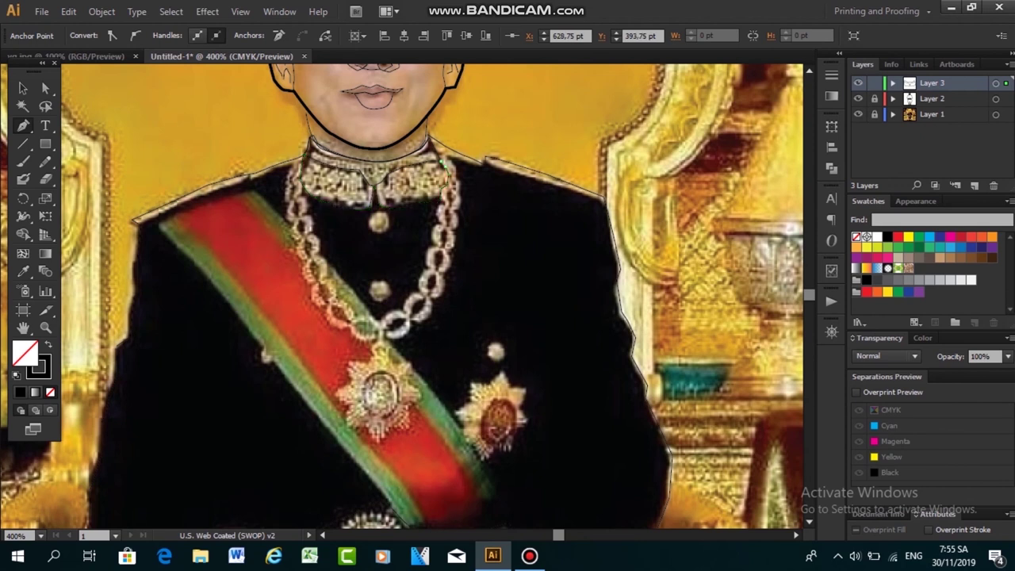
{"action": "left_click", "coordinate": [412, 164]}
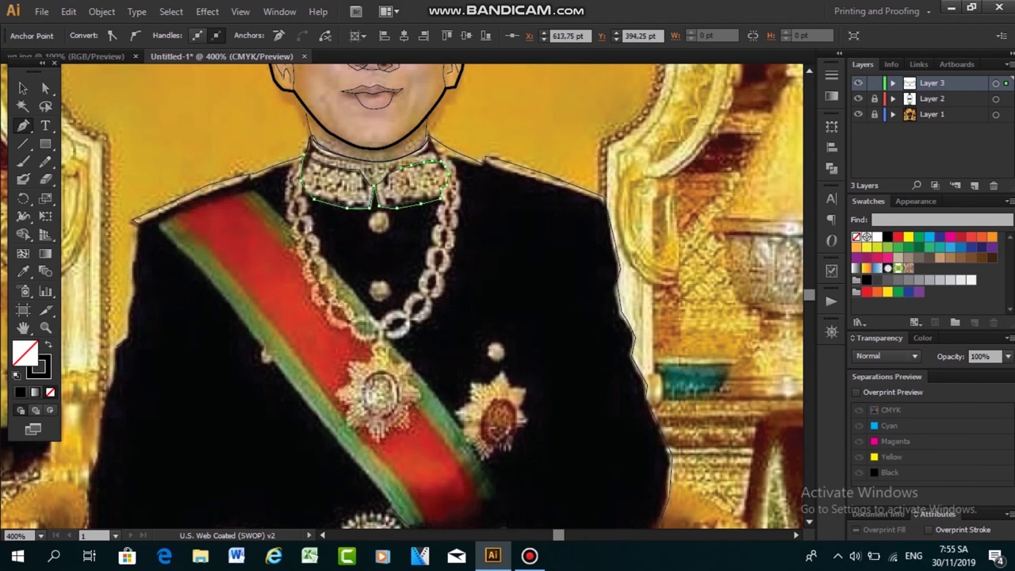
{"action": "left_click", "coordinate": [374, 185]}
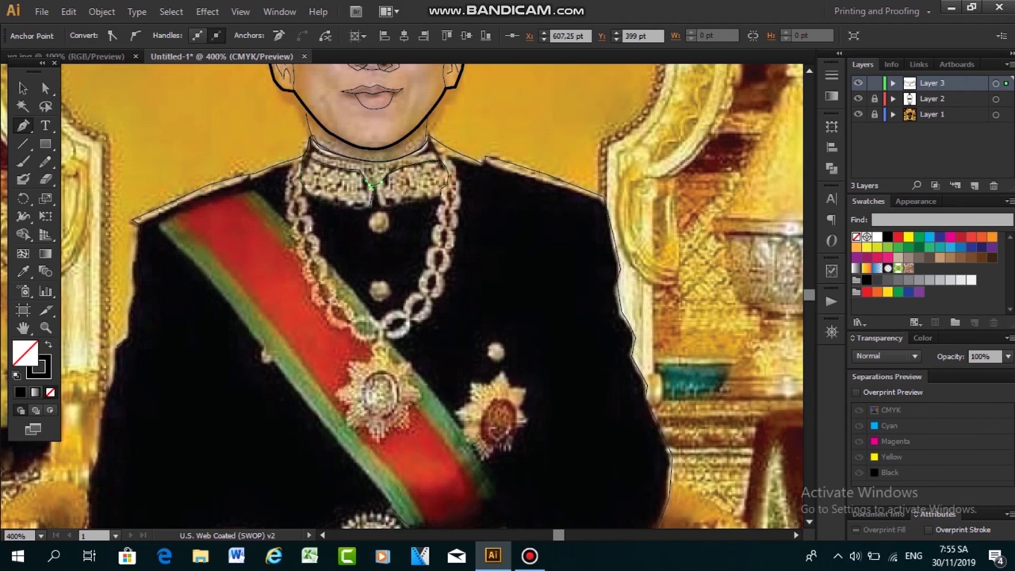
{"action": "left_click", "coordinate": [366, 185]}
{"action": "key", "text": "ctrl+shift+a"}
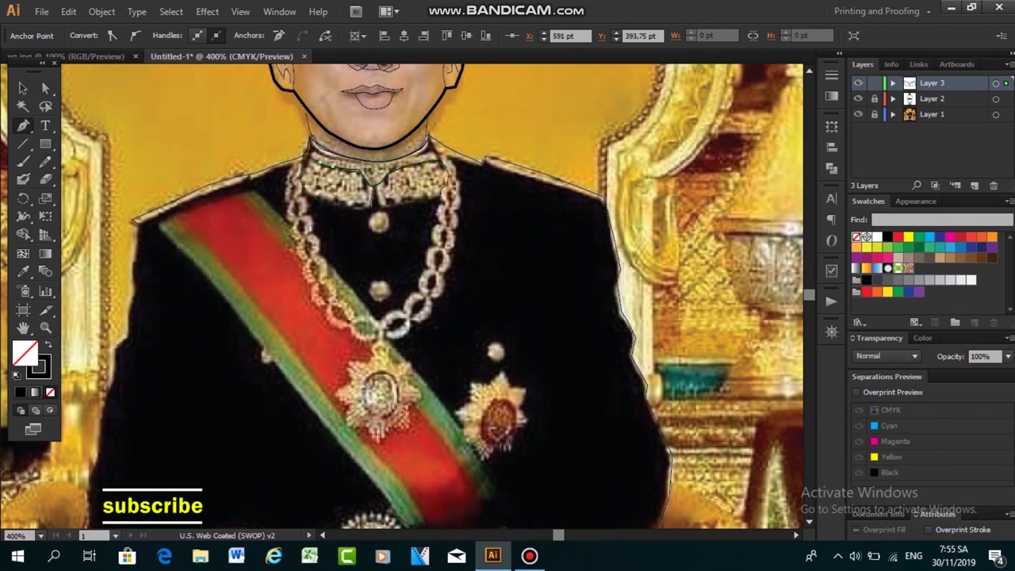
{"action": "scroll", "coordinate": [402, 297], "scroll_direction": "down", "scroll_amount": 2}
Trace the necklace's left side from the collar down to the chain's lowest point
{"action": "key", "text": "p"}
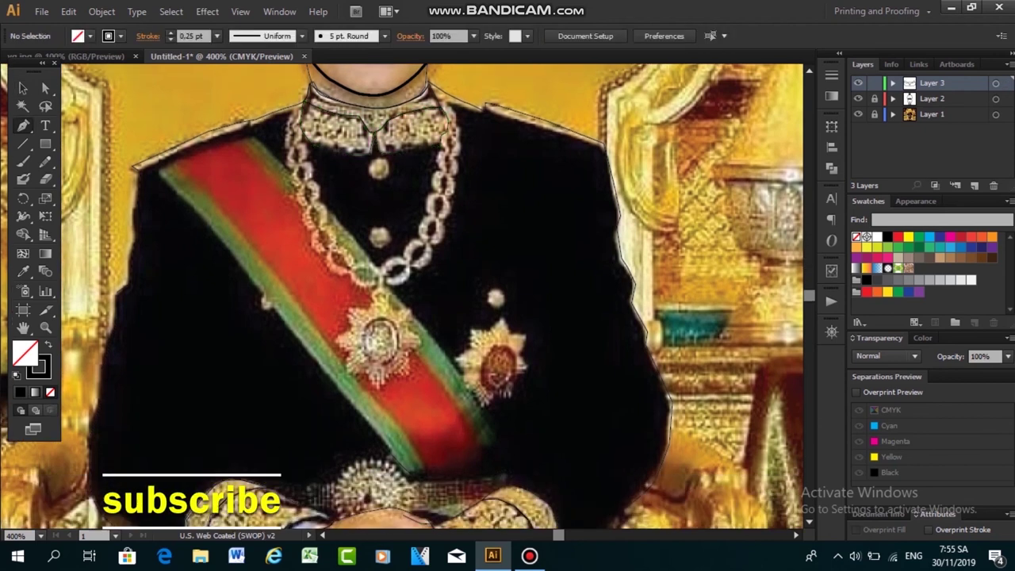
{"action": "left_click", "coordinate": [302, 103]}
{"action": "left_click", "coordinate": [300, 127]}
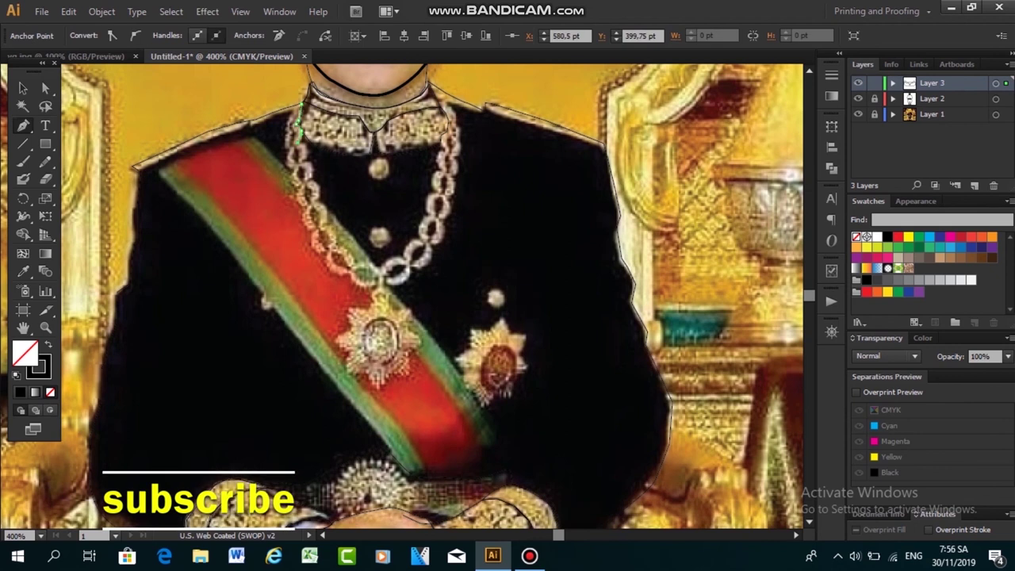
{"action": "left_click", "coordinate": [307, 155]}
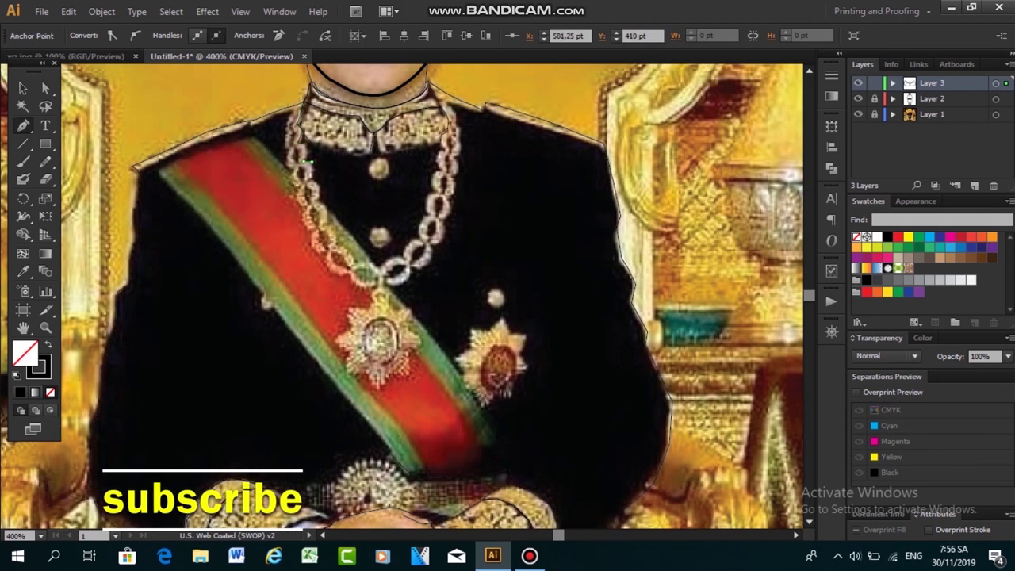
{"action": "left_click", "coordinate": [315, 184]}
{"action": "left_click", "coordinate": [325, 187]}
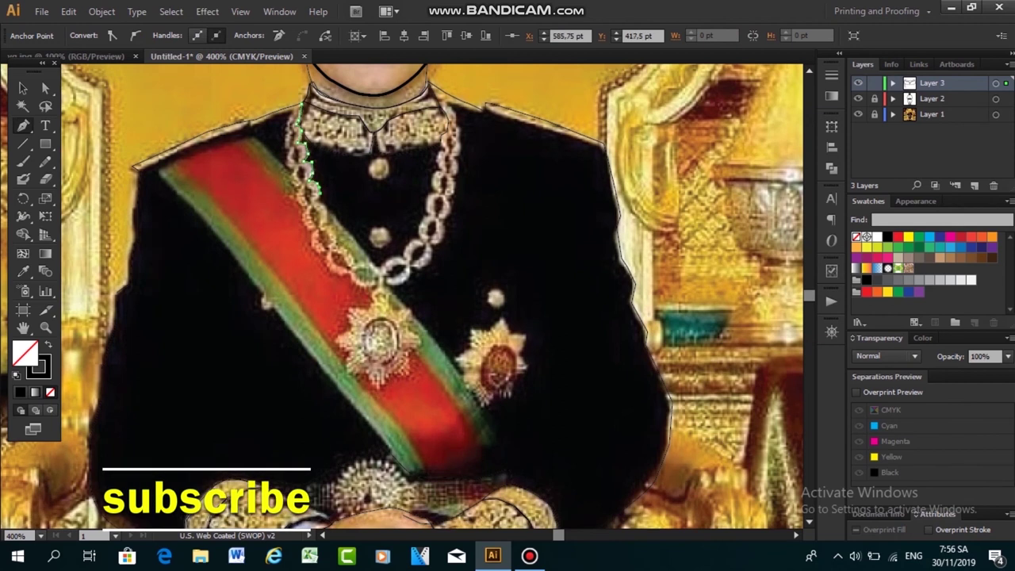
{"action": "left_click", "coordinate": [322, 204]}
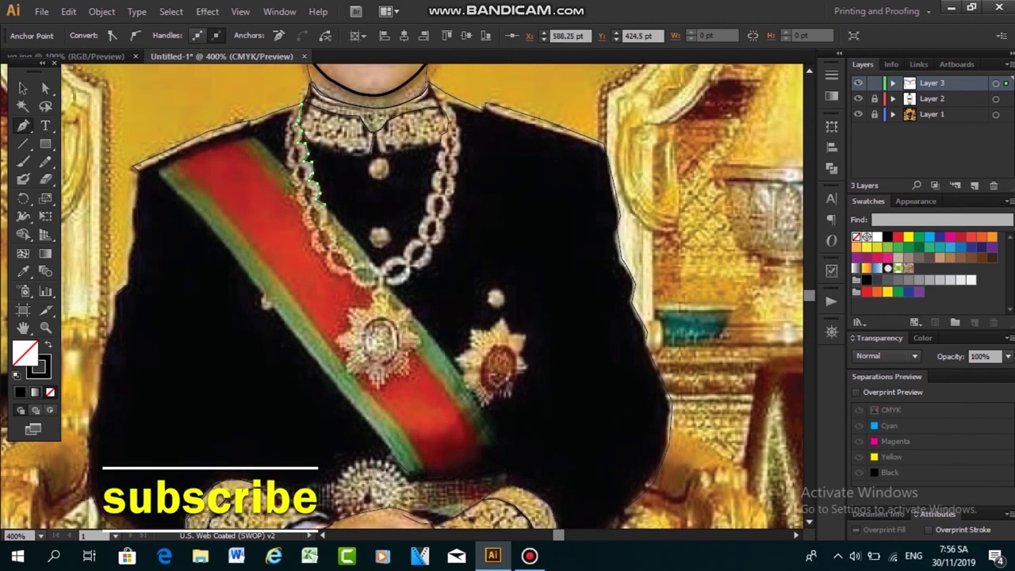
{"action": "left_click", "coordinate": [323, 218]}
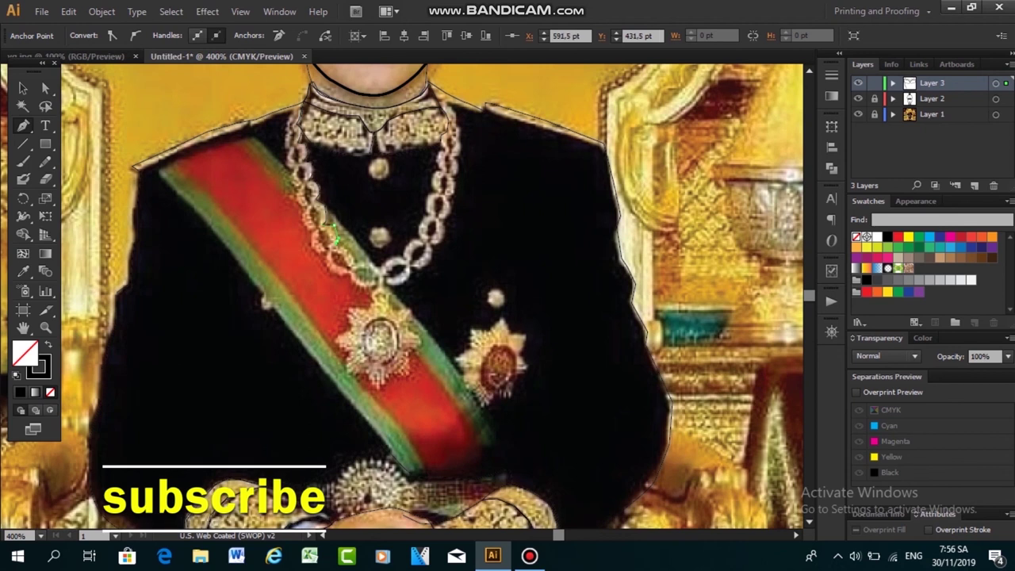
{"action": "left_click", "coordinate": [338, 239]}
{"action": "left_click", "coordinate": [358, 259]}
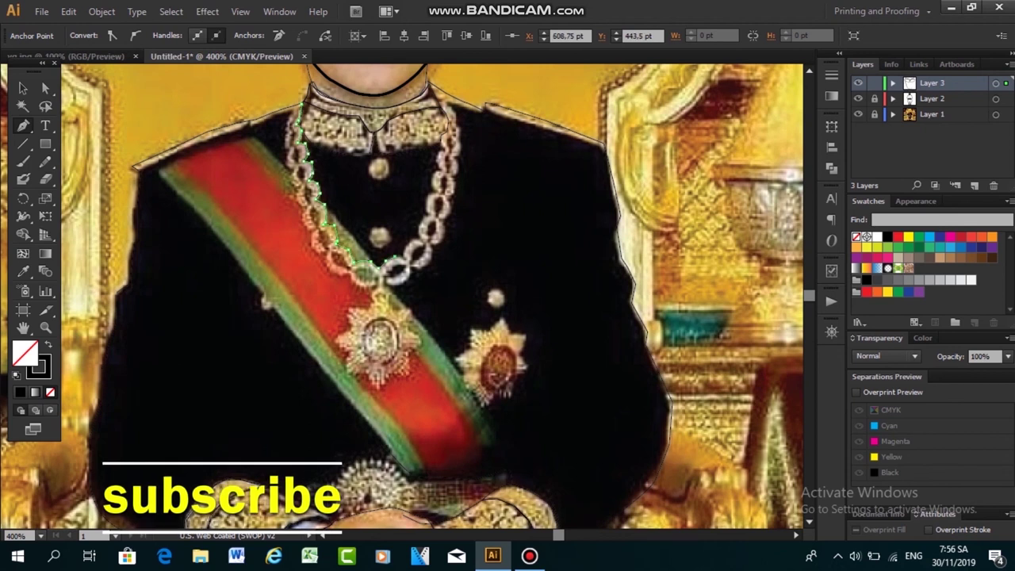
Carry the chain outline up its right side to the top right
{"action": "left_click", "coordinate": [412, 240]}
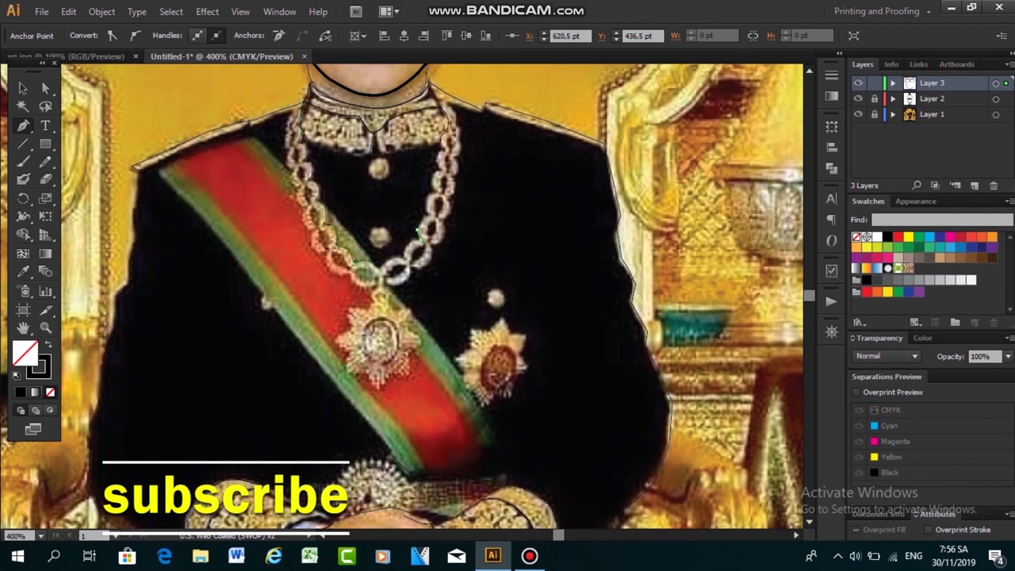
{"action": "left_click", "coordinate": [427, 211]}
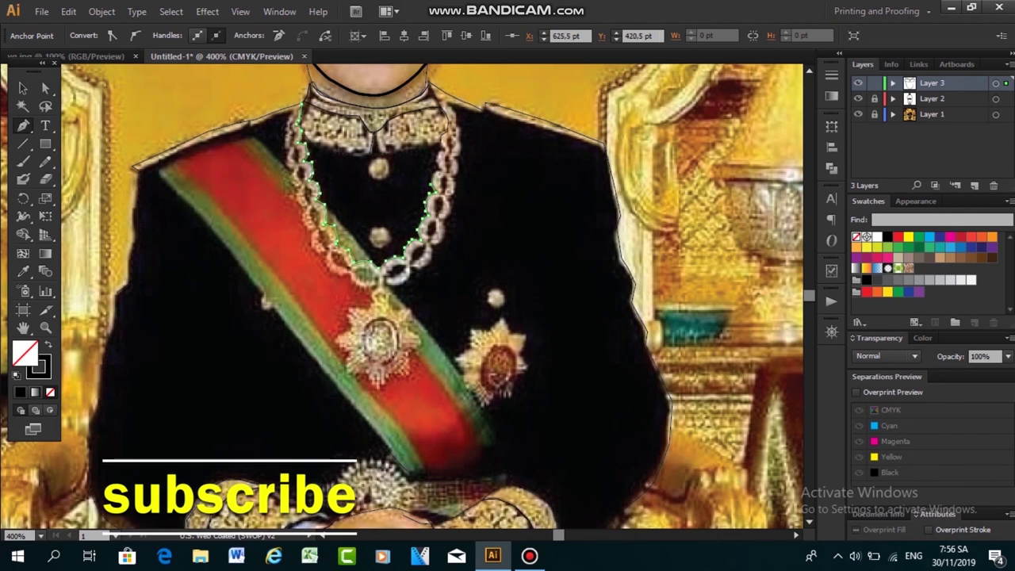
{"action": "left_click", "coordinate": [438, 167]}
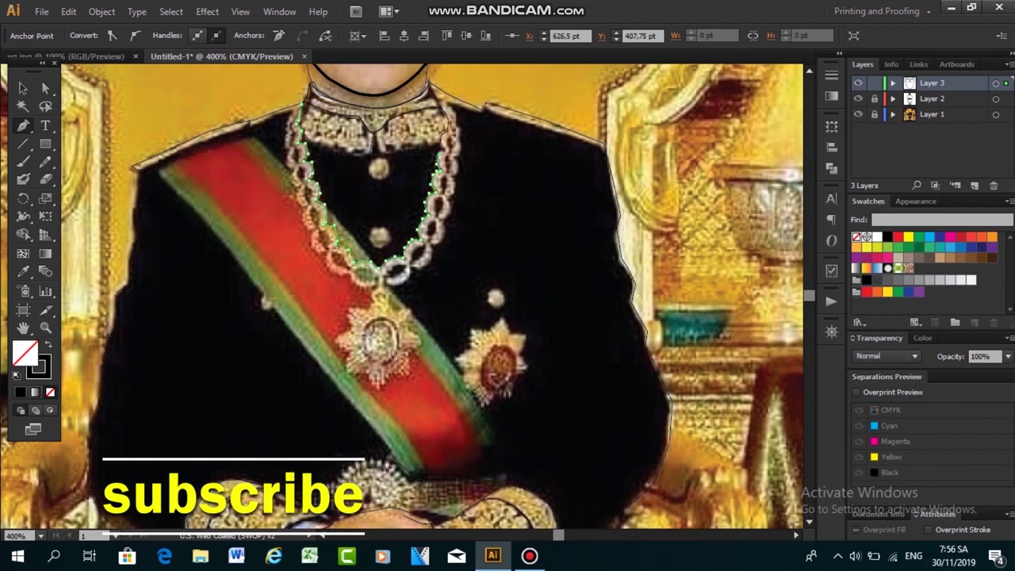
{"action": "left_click", "coordinate": [442, 163]}
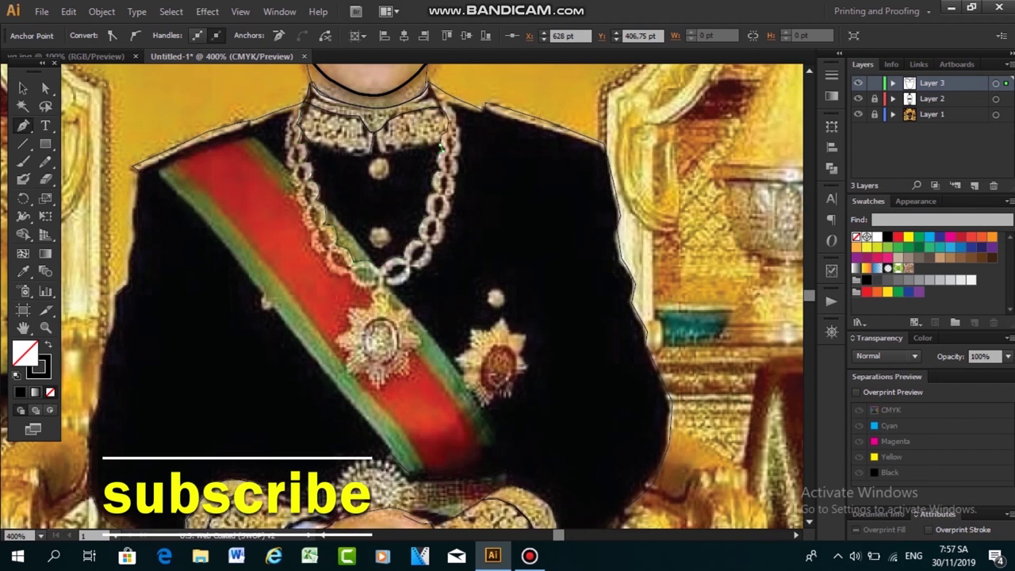
{"action": "left_click", "coordinate": [441, 137]}
{"action": "left_click", "coordinate": [440, 113]}
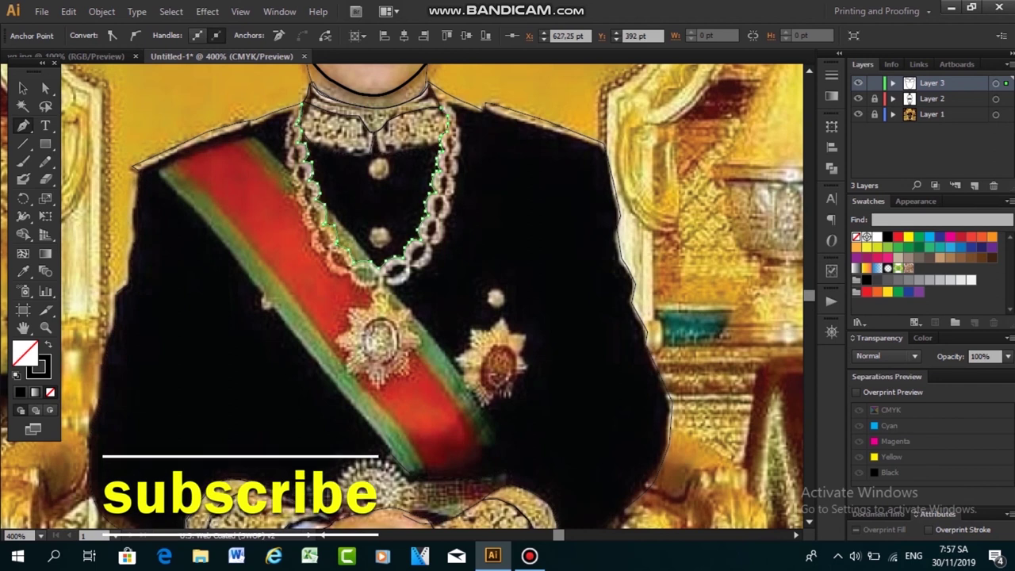
Trace the chain's inner edge down, across the bottom and back up to the collar
{"action": "left_click", "coordinate": [446, 128]}
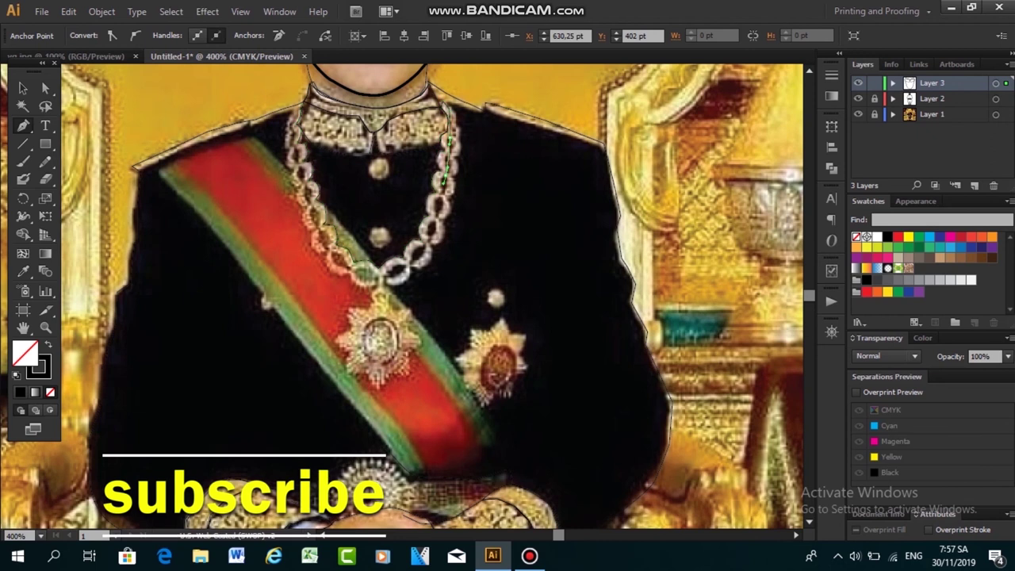
{"action": "left_click", "coordinate": [404, 270]}
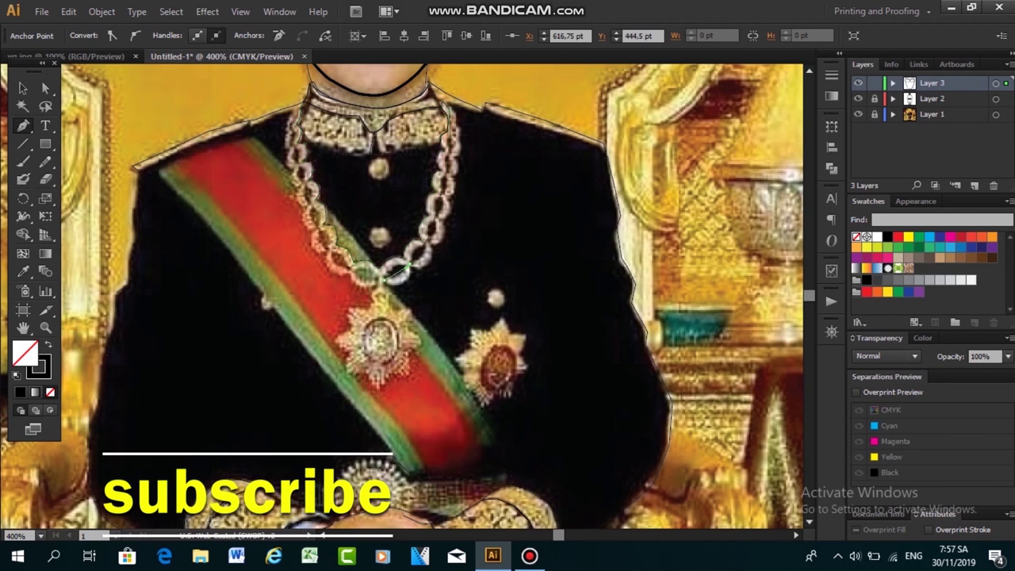
{"action": "left_click", "coordinate": [364, 273]}
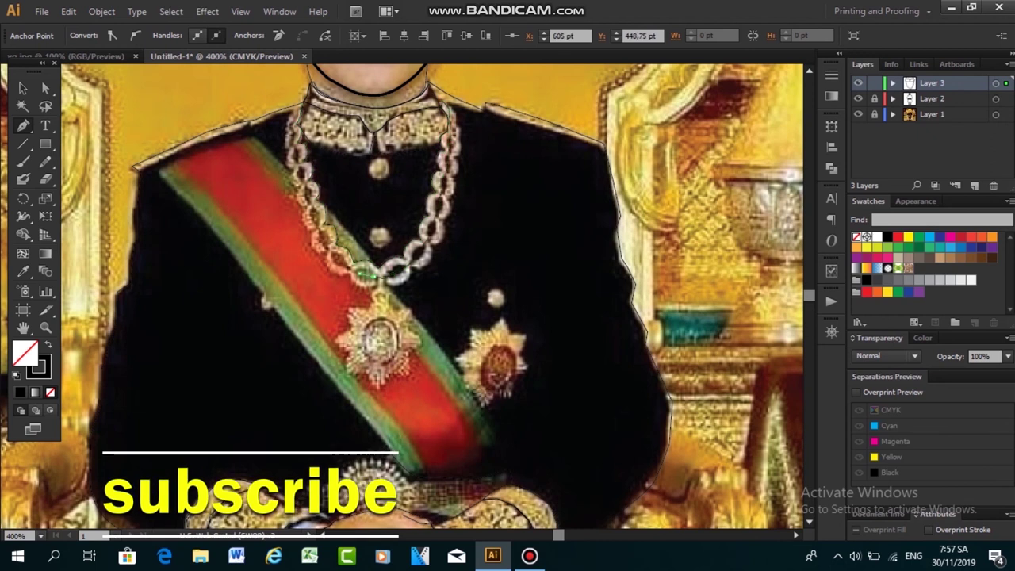
{"action": "left_click", "coordinate": [317, 226]}
{"action": "left_click", "coordinate": [298, 154]}
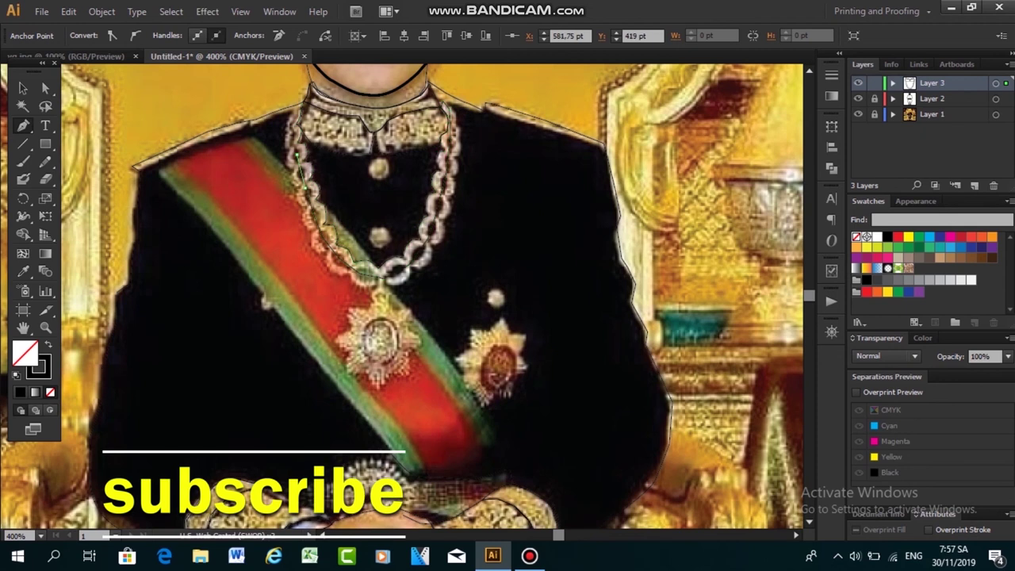
{"action": "left_click", "coordinate": [299, 103]}
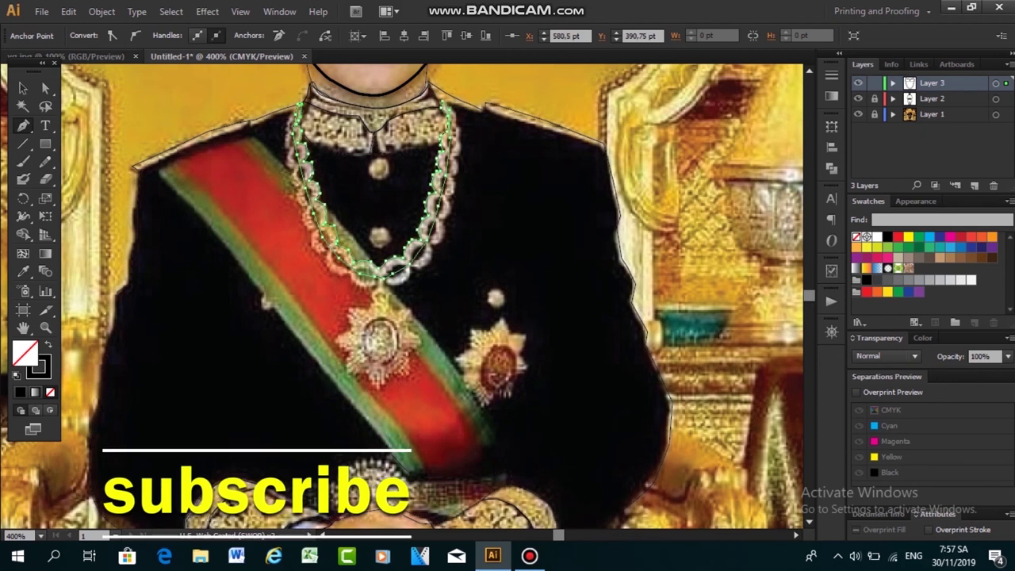
{"action": "scroll", "coordinate": [464, 297], "scroll_direction": "down", "scroll_amount": 1}
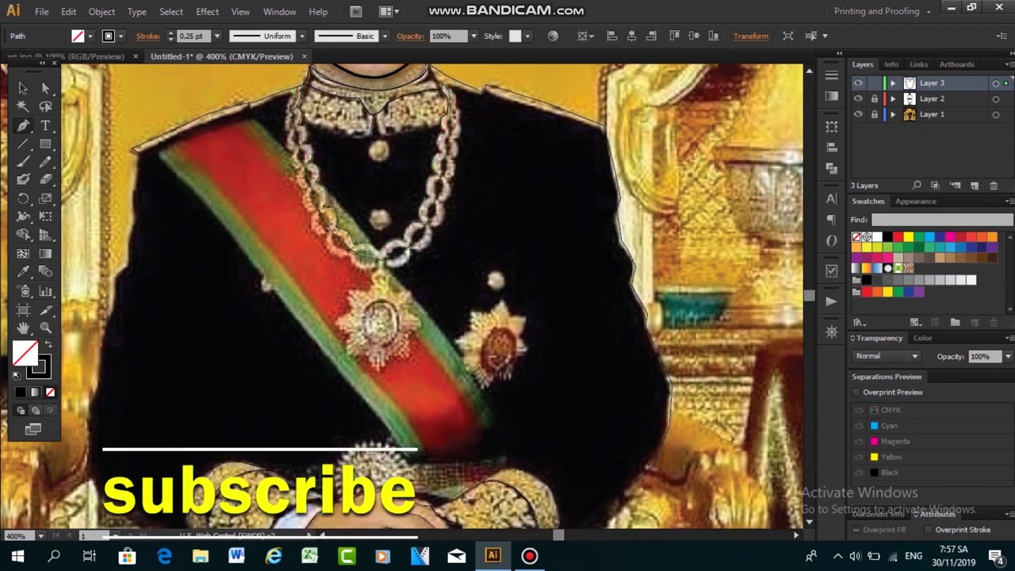
Trace the chain's left strand down along its lower curve to the bottom
{"action": "left_click", "coordinate": [286, 150]}
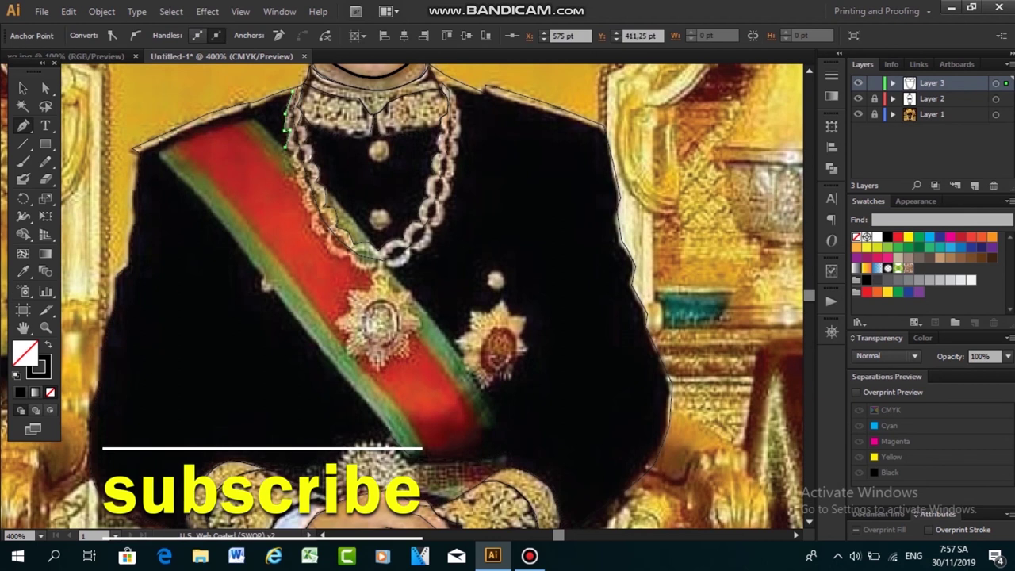
{"action": "left_click", "coordinate": [299, 173]}
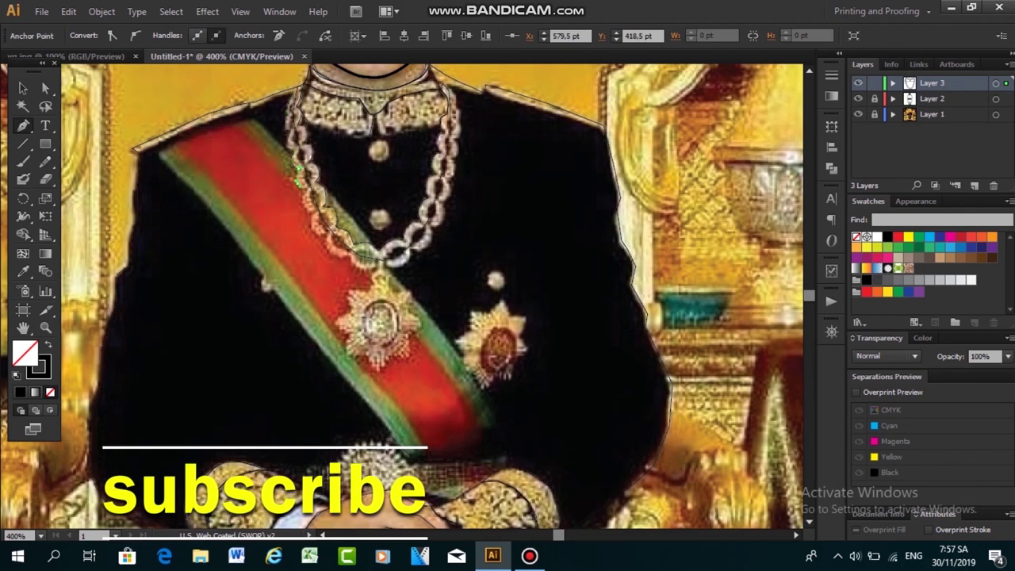
{"action": "left_click", "coordinate": [309, 210]}
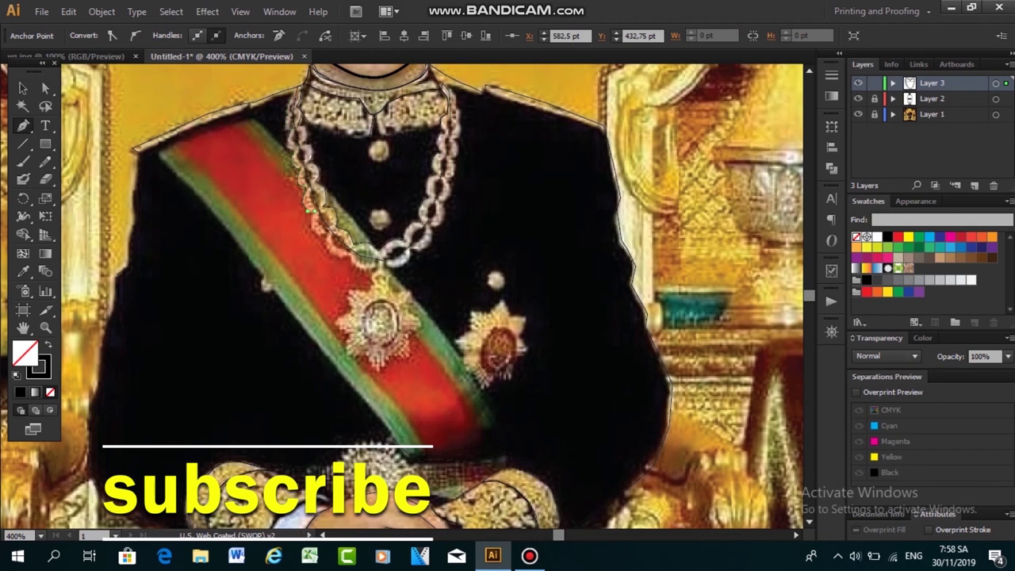
{"action": "left_click", "coordinate": [317, 233]}
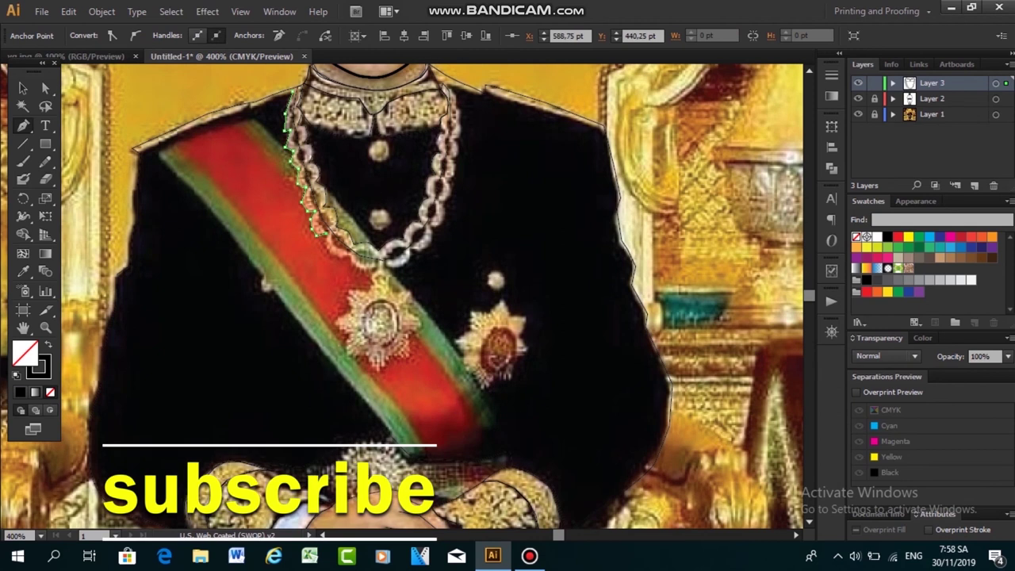
{"action": "left_click", "coordinate": [345, 254]}
{"action": "left_click", "coordinate": [373, 266]}
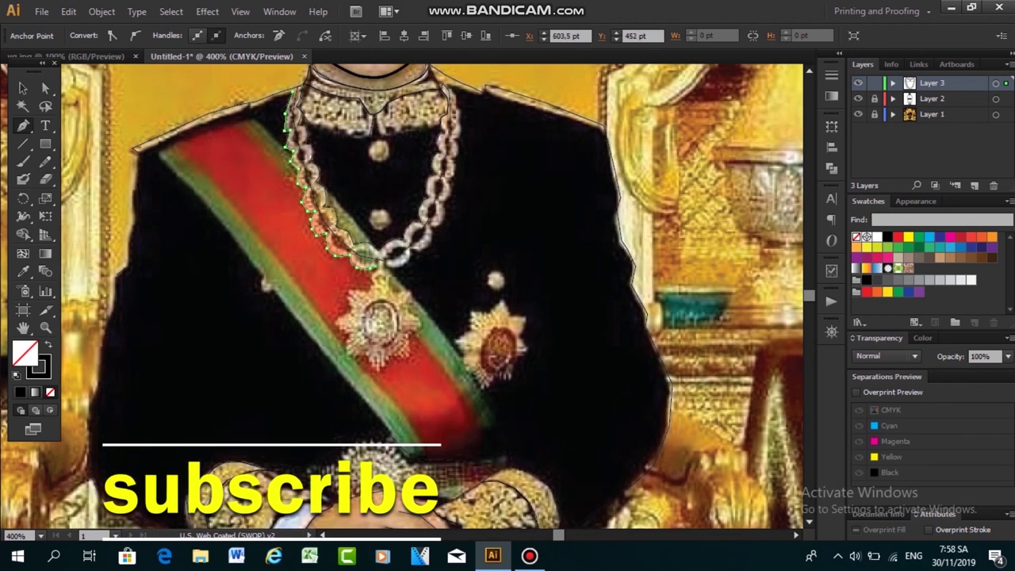
{"action": "left_click", "coordinate": [389, 264]}
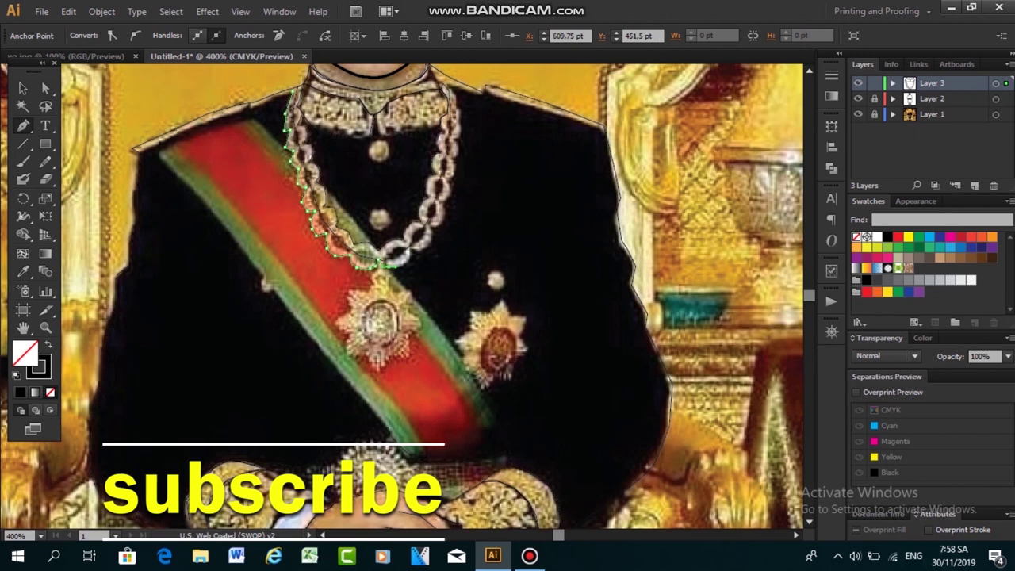
Carry the chain outline up its right side to the top, then end the path
{"action": "left_click", "coordinate": [409, 256]}
{"action": "left_click", "coordinate": [434, 236]}
{"action": "left_click", "coordinate": [446, 216]}
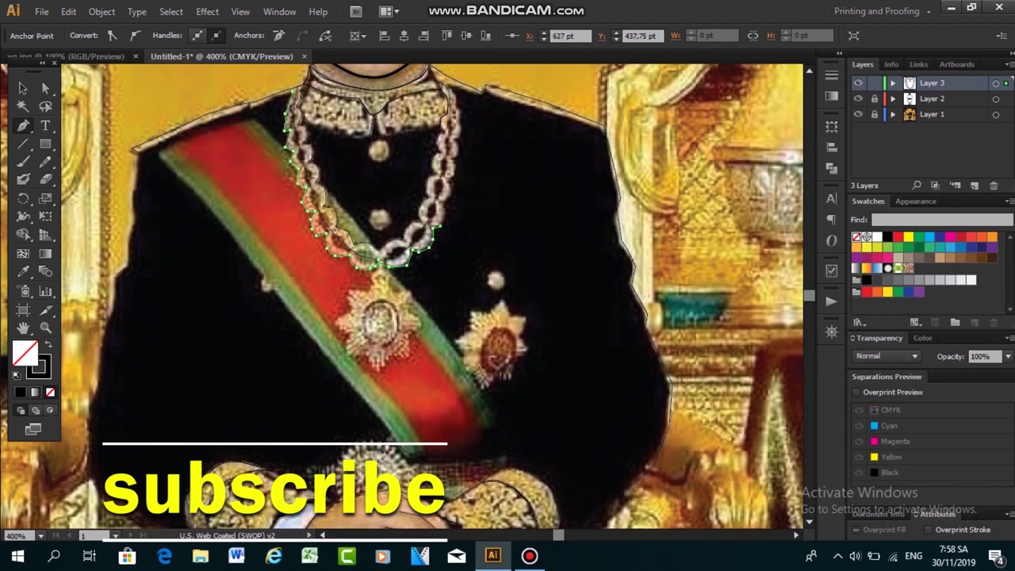
{"action": "left_click", "coordinate": [452, 198]}
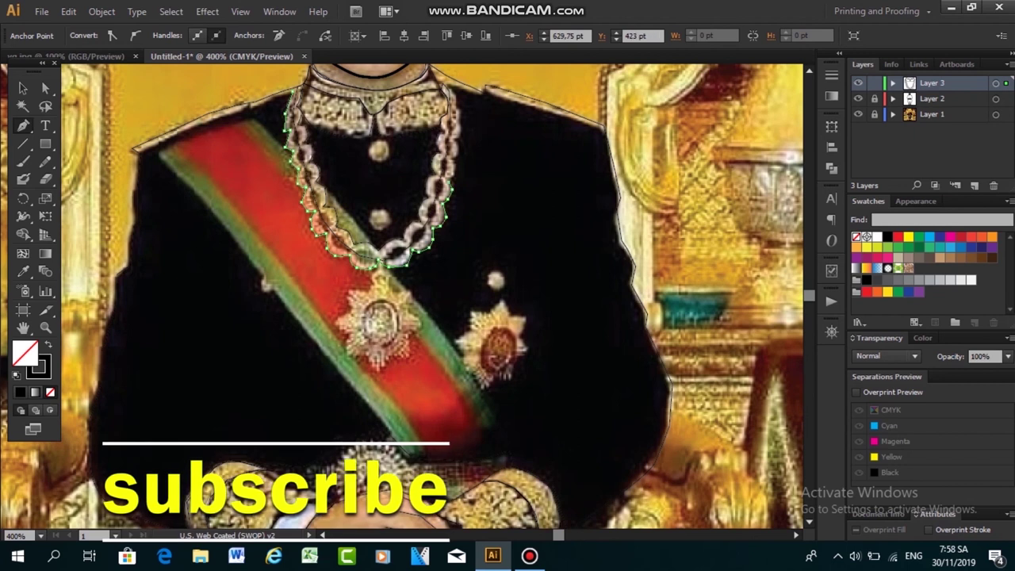
{"action": "left_click", "coordinate": [456, 165]}
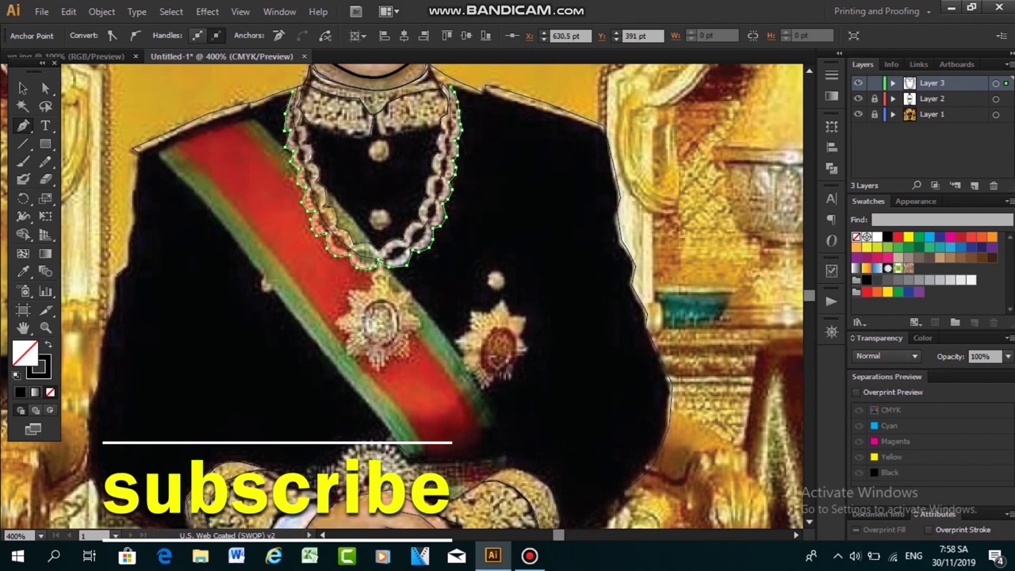
{"action": "left_click", "coordinate": [449, 89]}
{"action": "left_click", "coordinate": [446, 170]}
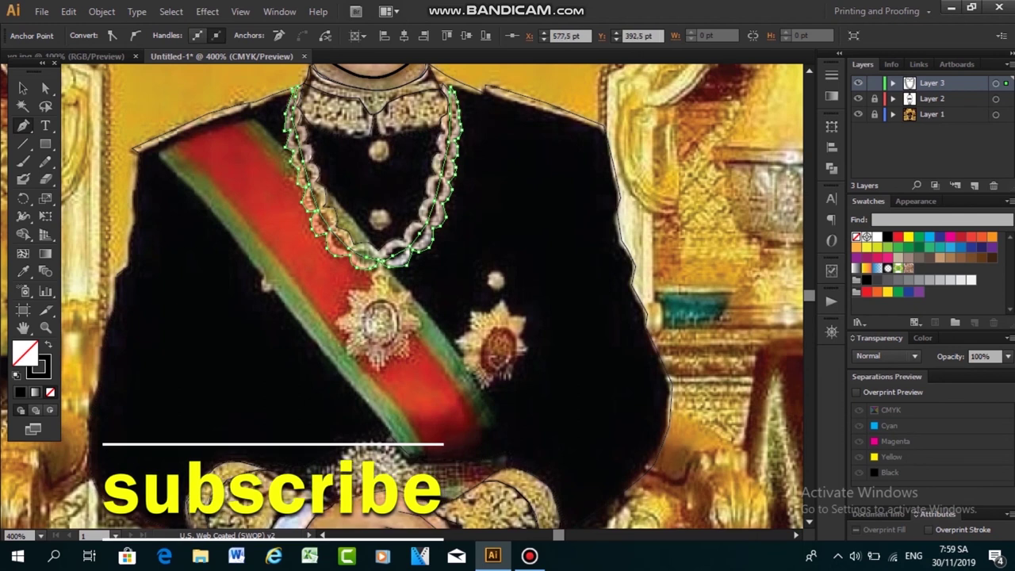
{"action": "key", "text": "v"}
{"action": "key", "text": "ctrl+shift+a"}
Start another path at the chain's upper left and extend it down the links
{"action": "scroll", "coordinate": [402, 296], "scroll_direction": "down", "scroll_amount": 1}
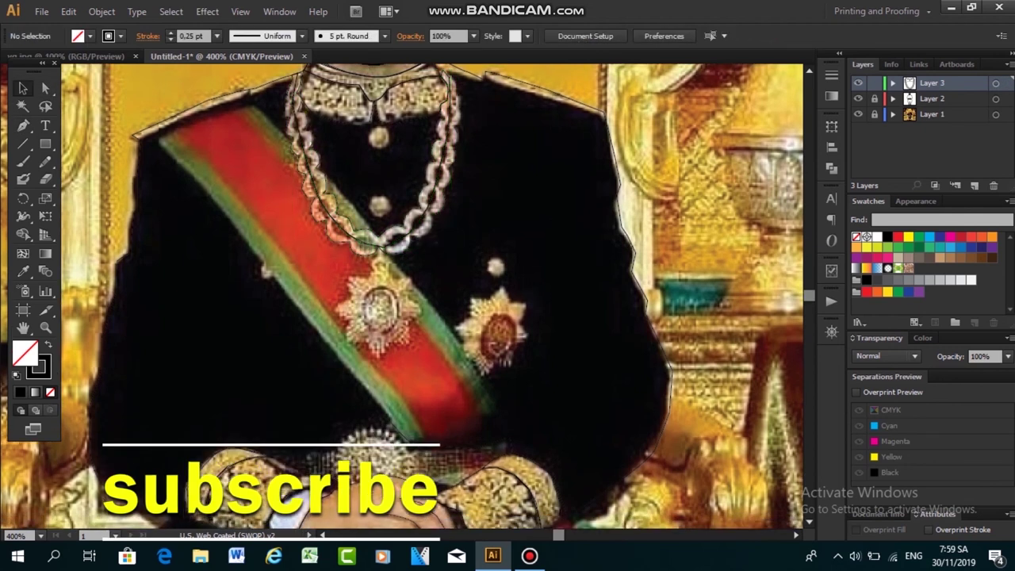
{"action": "key", "text": "p"}
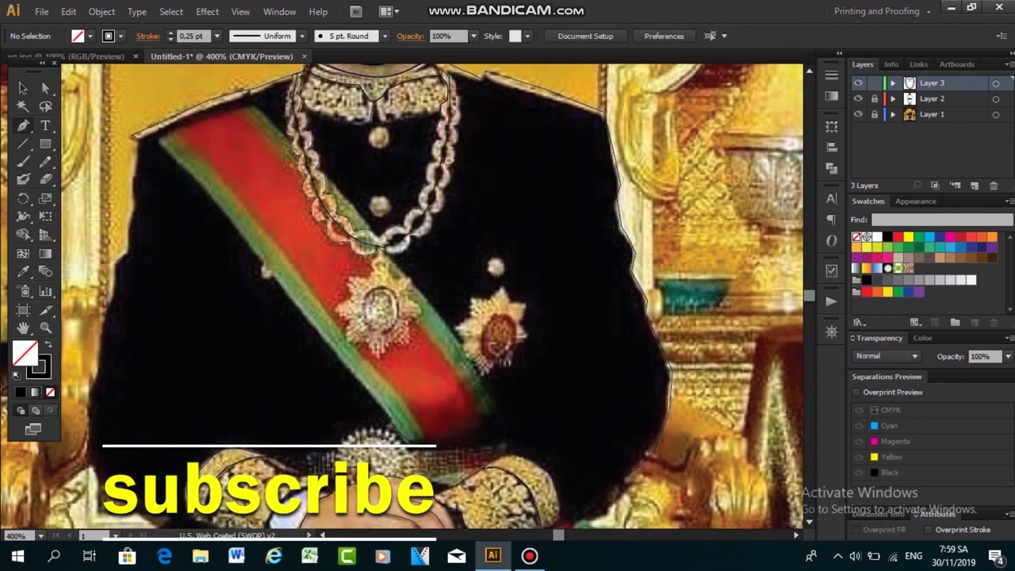
{"action": "left_click", "coordinate": [300, 104]}
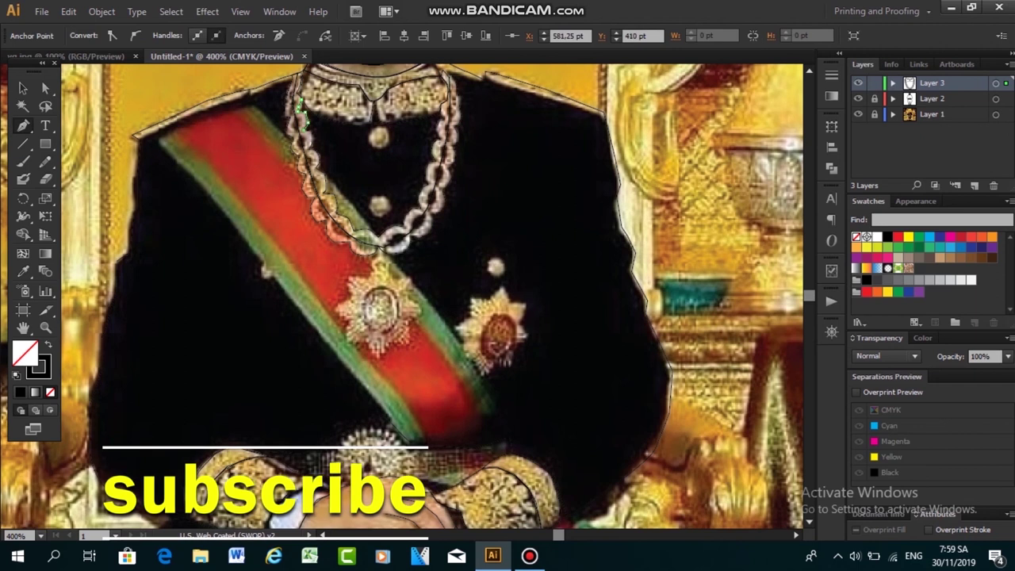
{"action": "left_click", "coordinate": [311, 136]}
{"action": "left_click", "coordinate": [319, 164]}
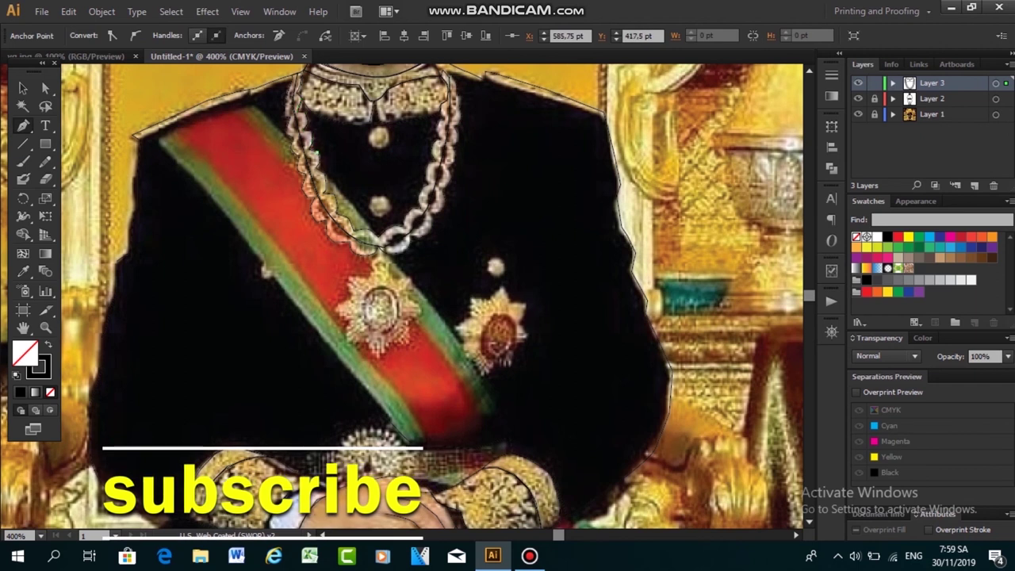
{"action": "left_click", "coordinate": [341, 189]}
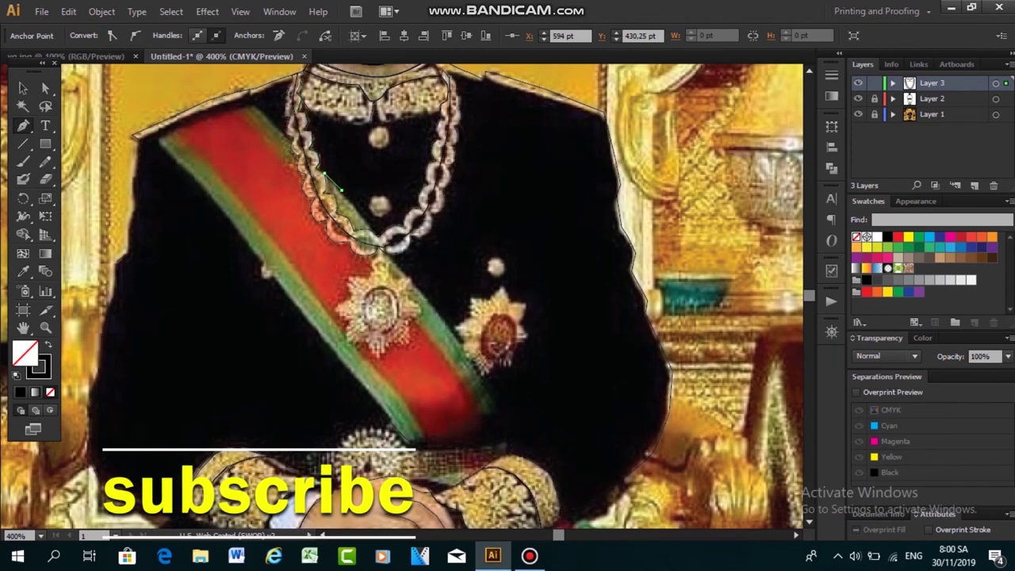
{"action": "left_click", "coordinate": [358, 212]}
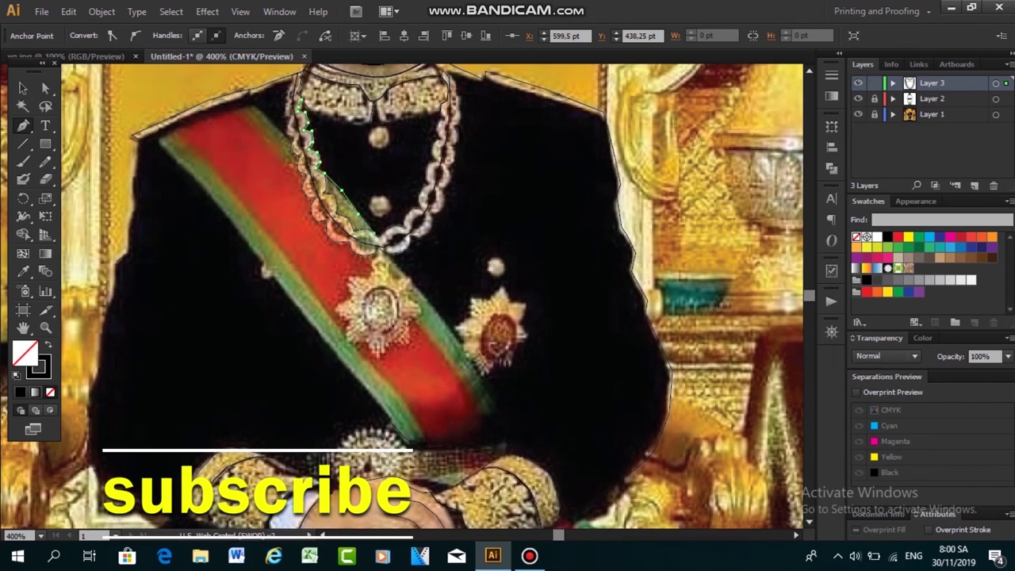
Outline the necklace from its lowest point up the right side and across toward the collar
{"action": "left_click", "coordinate": [412, 208]}
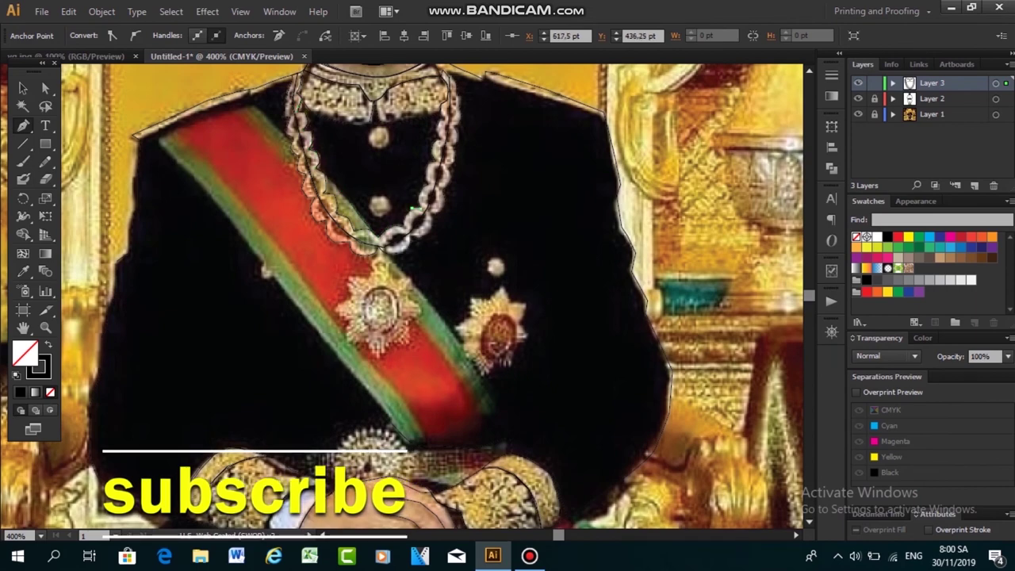
{"action": "left_click", "coordinate": [436, 162]}
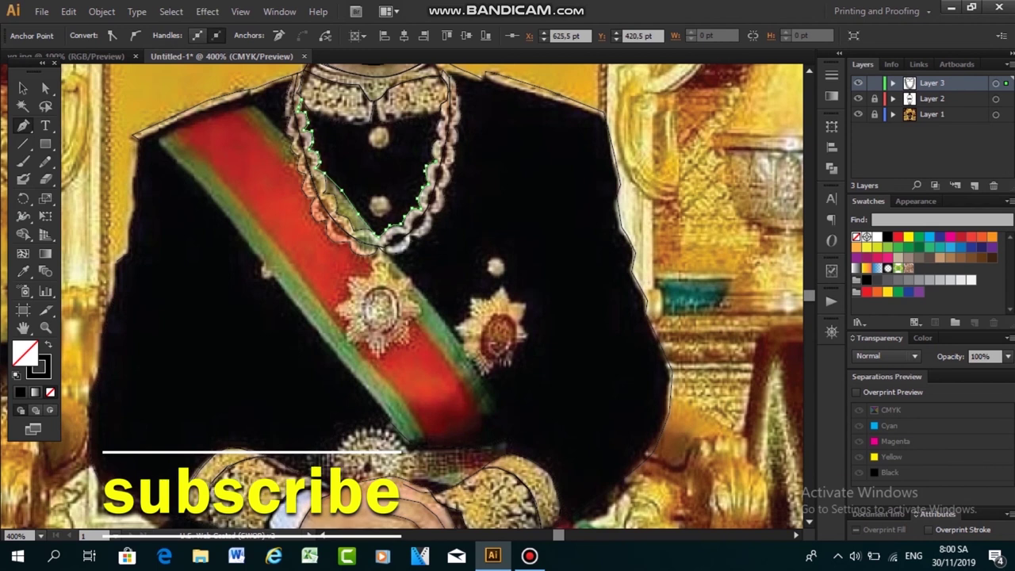
{"action": "left_click", "coordinate": [439, 139]}
{"action": "left_click", "coordinate": [443, 119]}
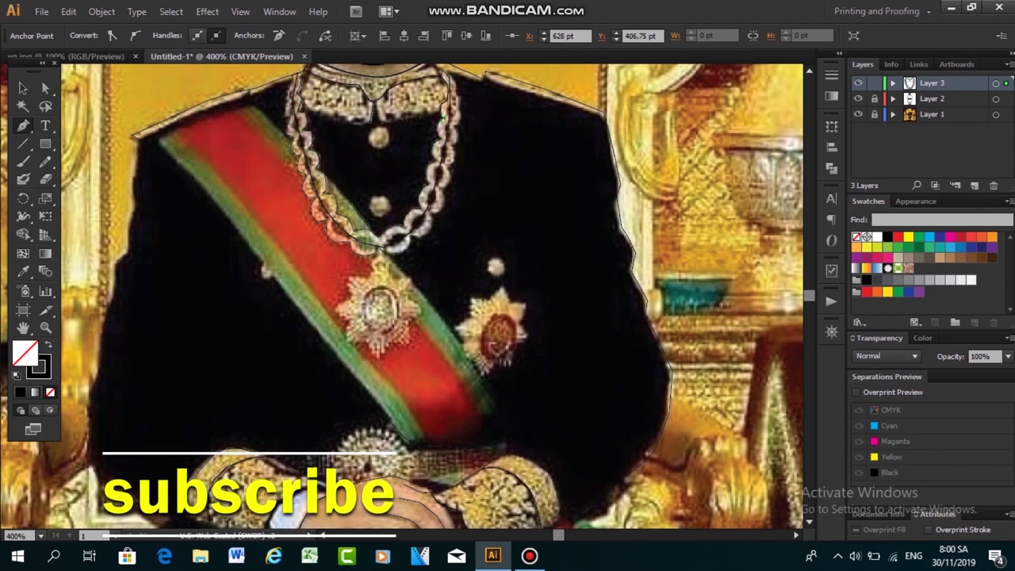
{"action": "left_click", "coordinate": [440, 110]}
{"action": "left_click", "coordinate": [414, 119]}
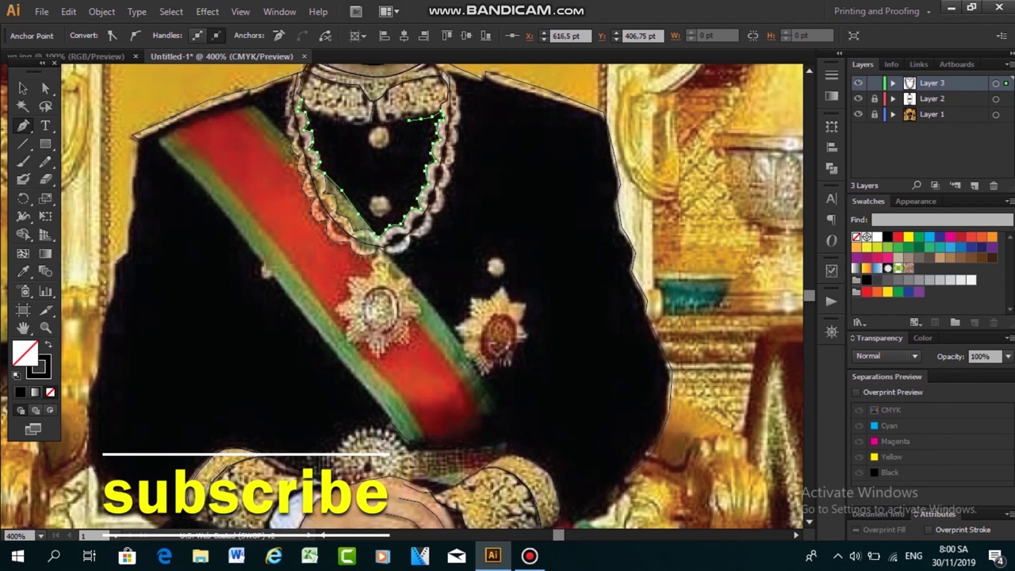
{"action": "left_click", "coordinate": [388, 121]}
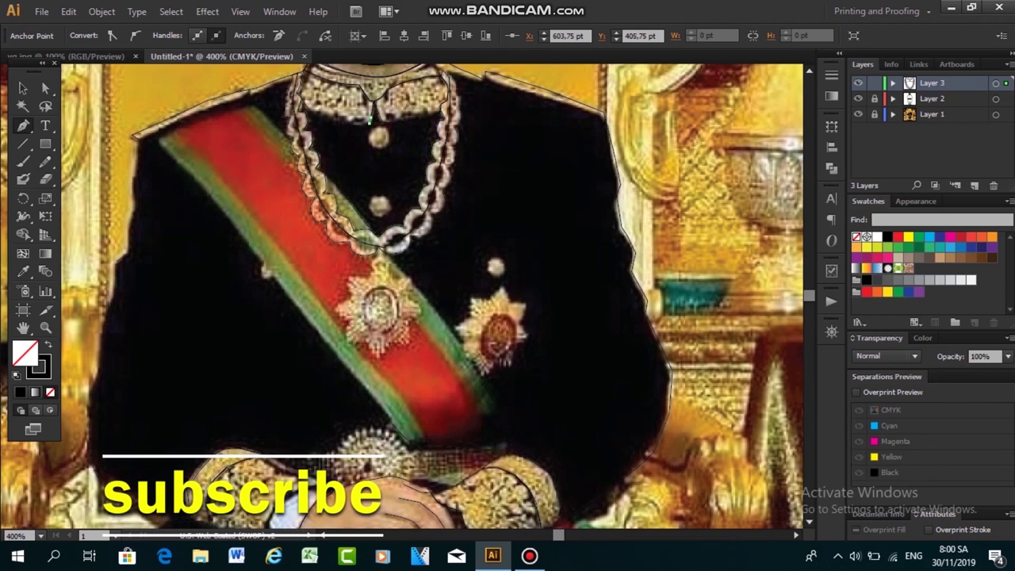
{"action": "left_click", "coordinate": [370, 124]}
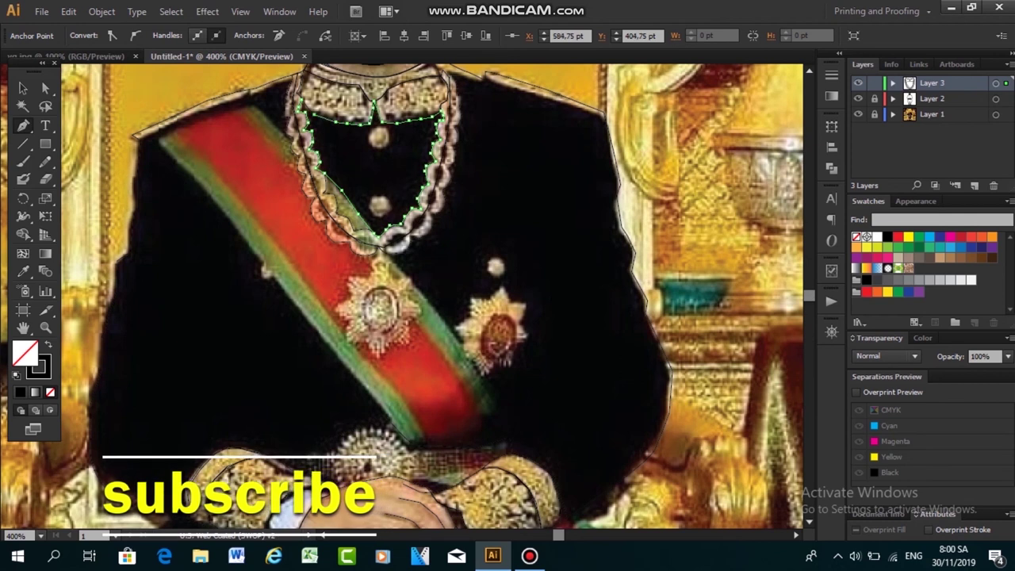
{"action": "key", "text": "v"}
{"action": "key", "text": "ctrl+shift+a"}
Add a new layer and outline the top jacket button
{"action": "key", "text": "p"}
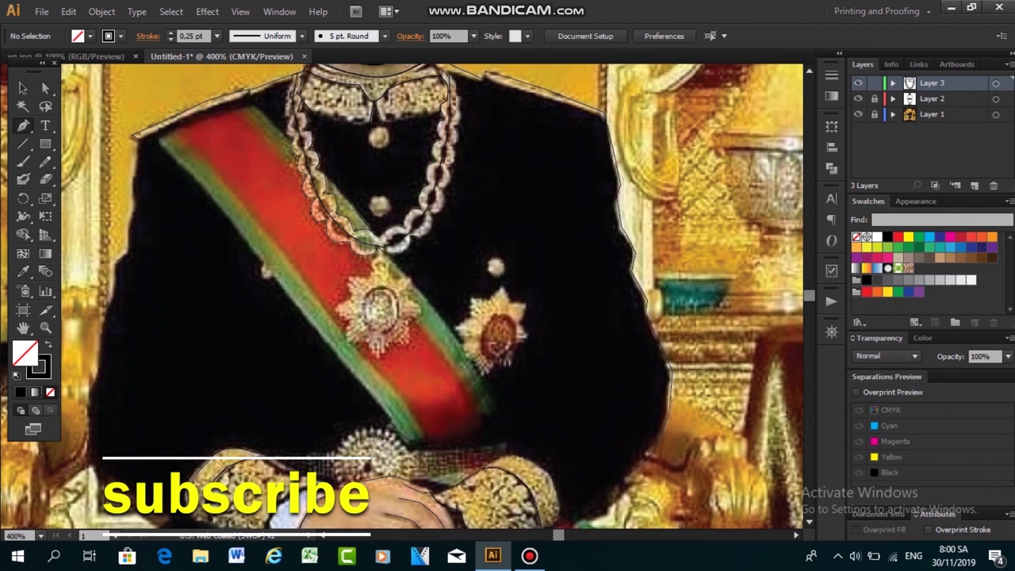
{"action": "left_click", "coordinate": [974, 185]}
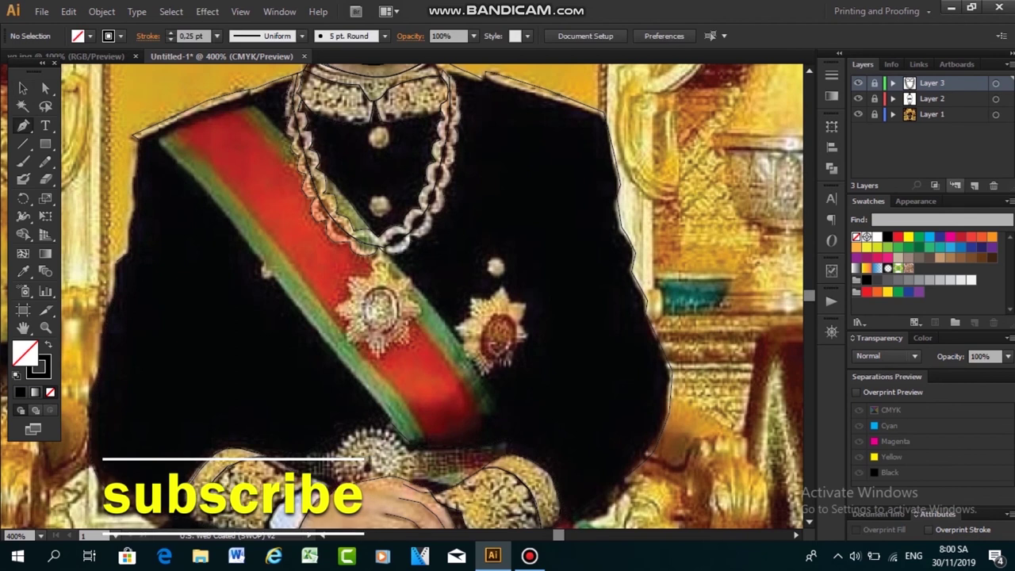
{"action": "left_click", "coordinate": [379, 137]}
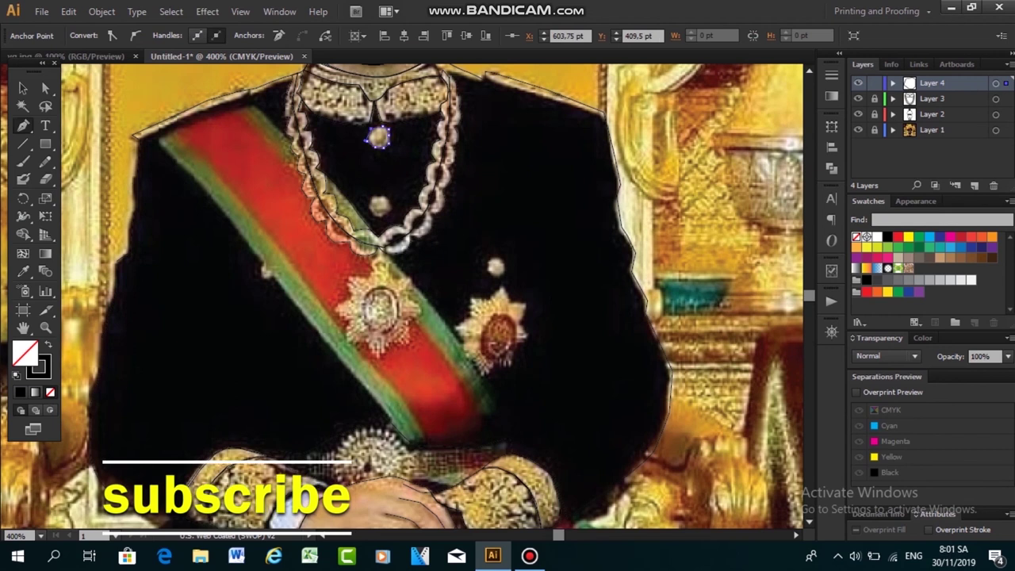
{"action": "key", "text": "ctrl+shift+a"}
{"action": "left_click", "coordinate": [379, 137]}
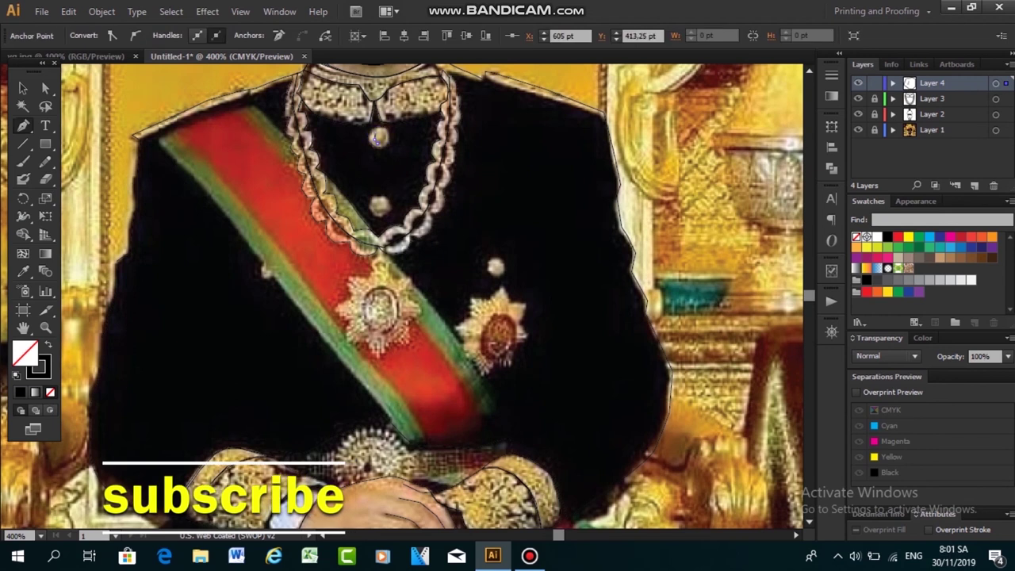
{"action": "key", "text": "ctrl+shift+a"}
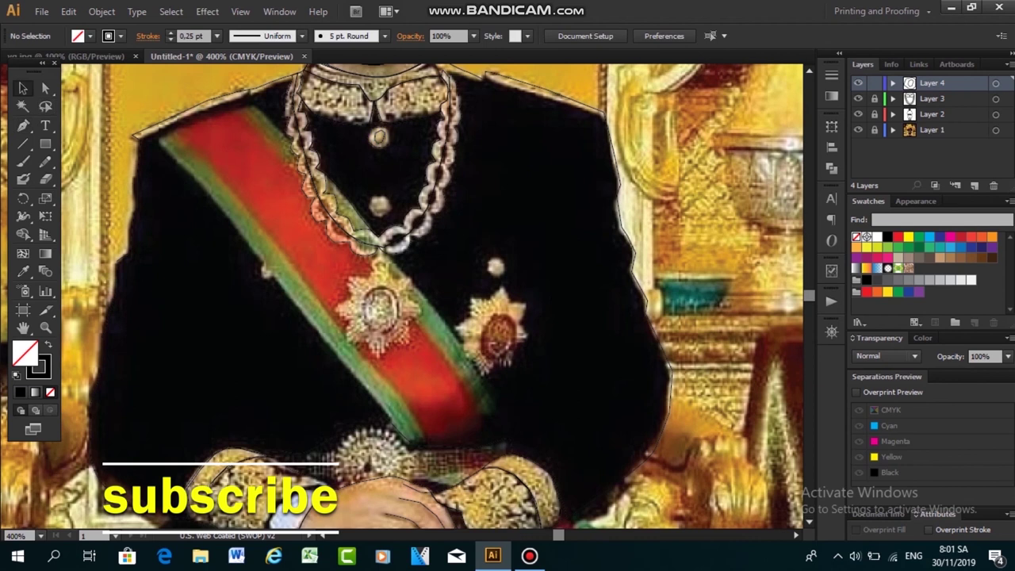
Outline the second jacket button
{"action": "scroll", "coordinate": [379, 137], "scroll_direction": "down", "scroll_amount": 1}
{"action": "left_click", "coordinate": [379, 184]}
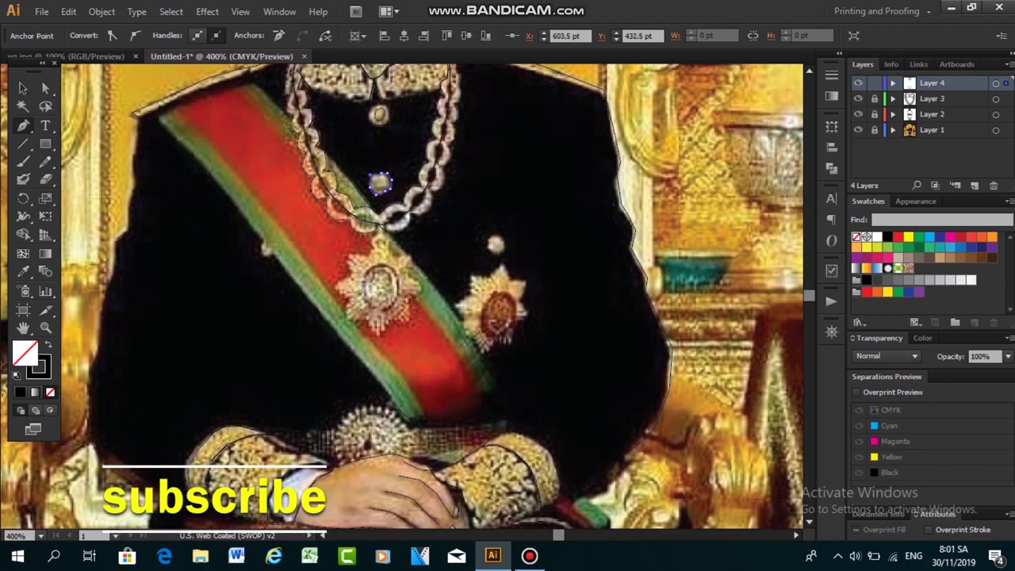
{"action": "key", "text": "ctrl+shift+a"}
{"action": "left_click", "coordinate": [381, 184]}
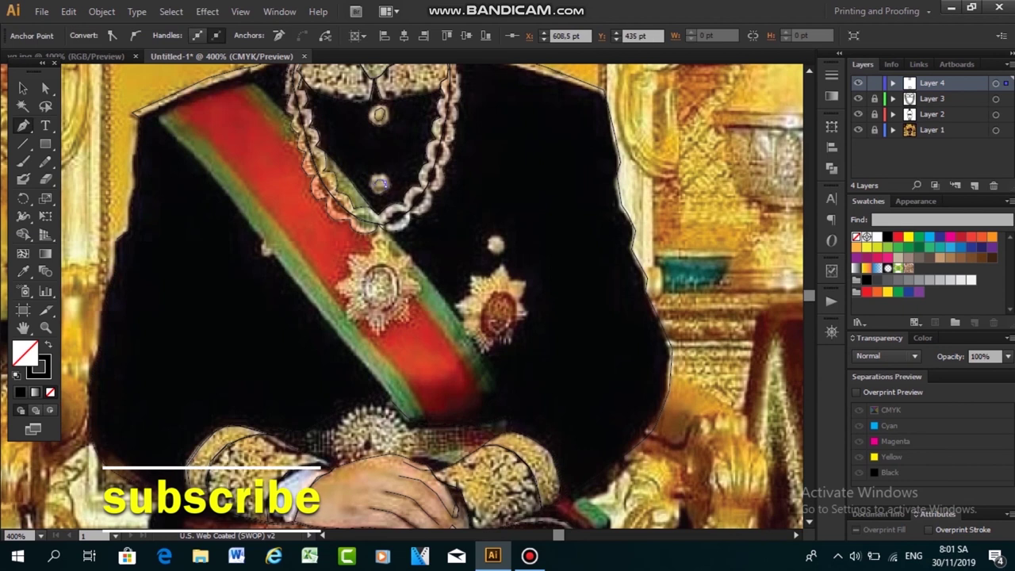
{"action": "key", "text": "ctrl+shift+a"}
Trace around the points of the smaller star medal
{"action": "scroll", "coordinate": [380, 184], "scroll_direction": "down", "scroll_amount": 1}
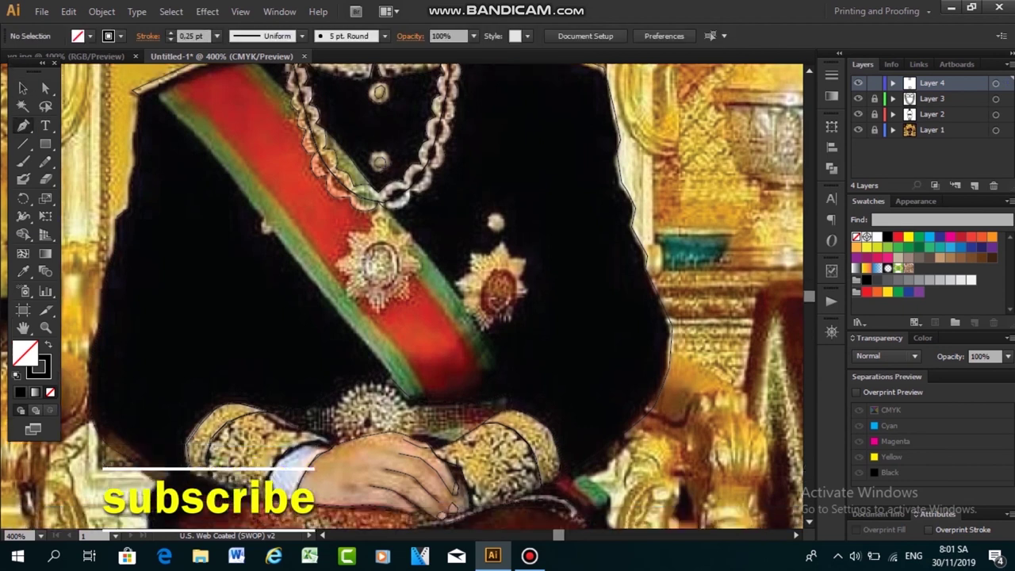
{"action": "scroll", "coordinate": [381, 184], "scroll_direction": "down", "scroll_amount": 1}
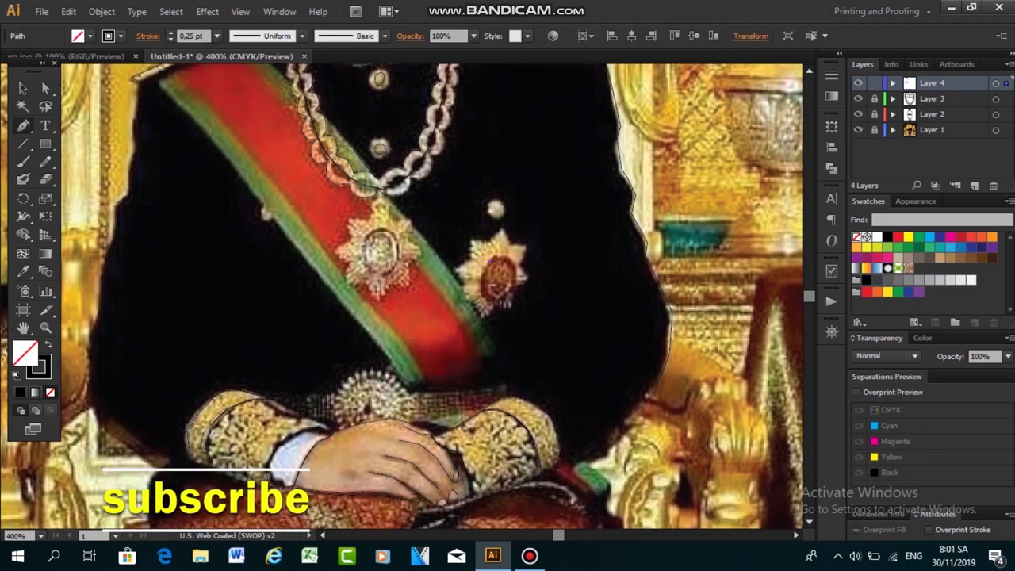
{"action": "left_click", "coordinate": [488, 261]}
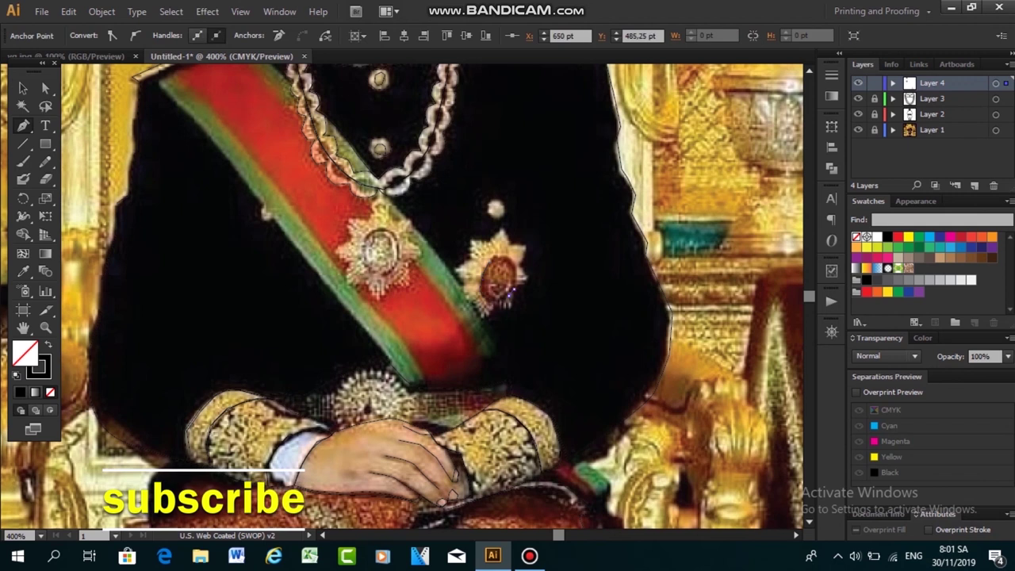
{"action": "key", "text": "ctrl+shift+a"}
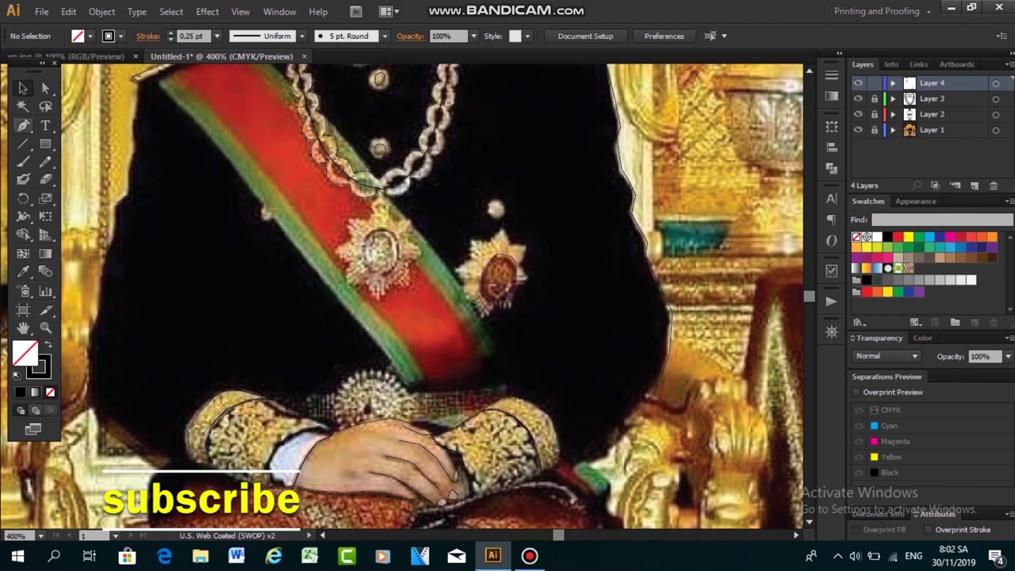
{"action": "left_click", "coordinate": [470, 240]}
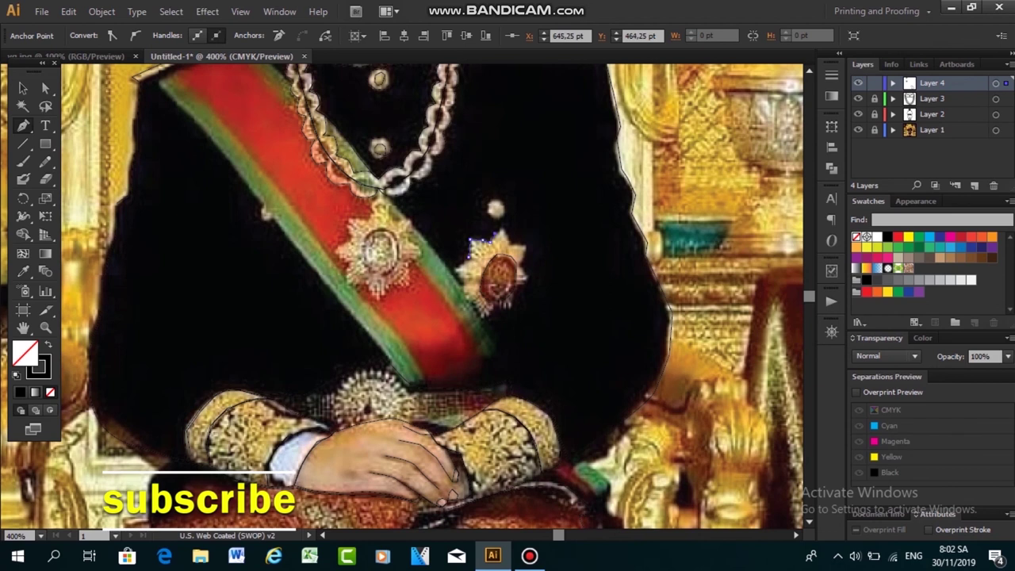
{"action": "left_click", "coordinate": [487, 239]}
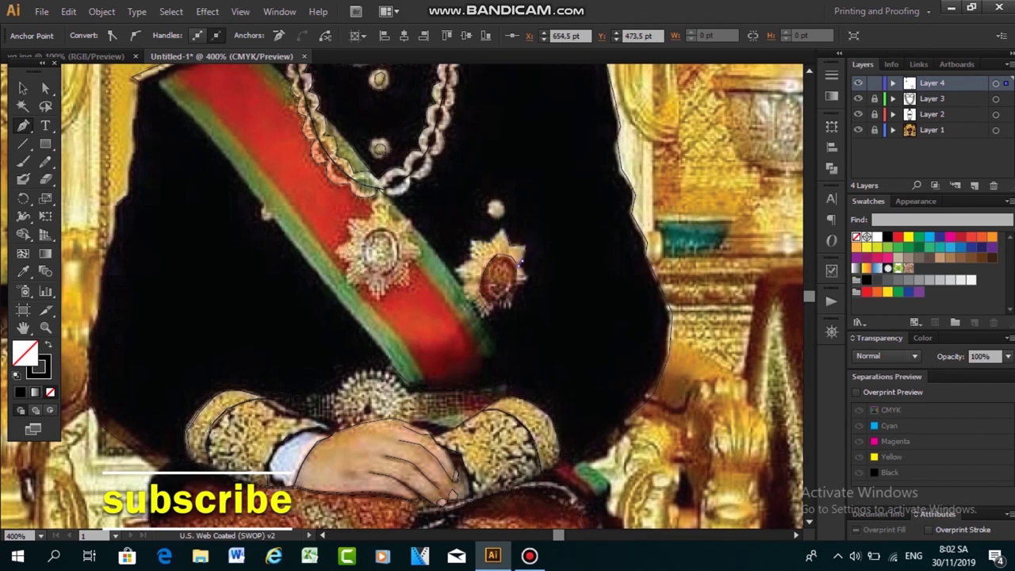
{"action": "left_click", "coordinate": [526, 274]}
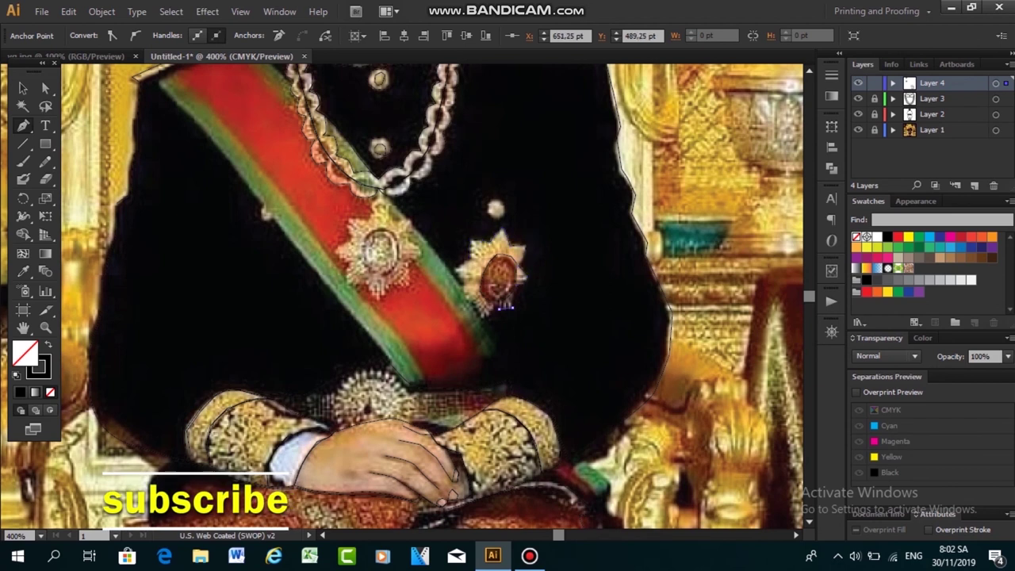
{"action": "left_click", "coordinate": [517, 303]}
{"action": "left_click", "coordinate": [482, 312]}
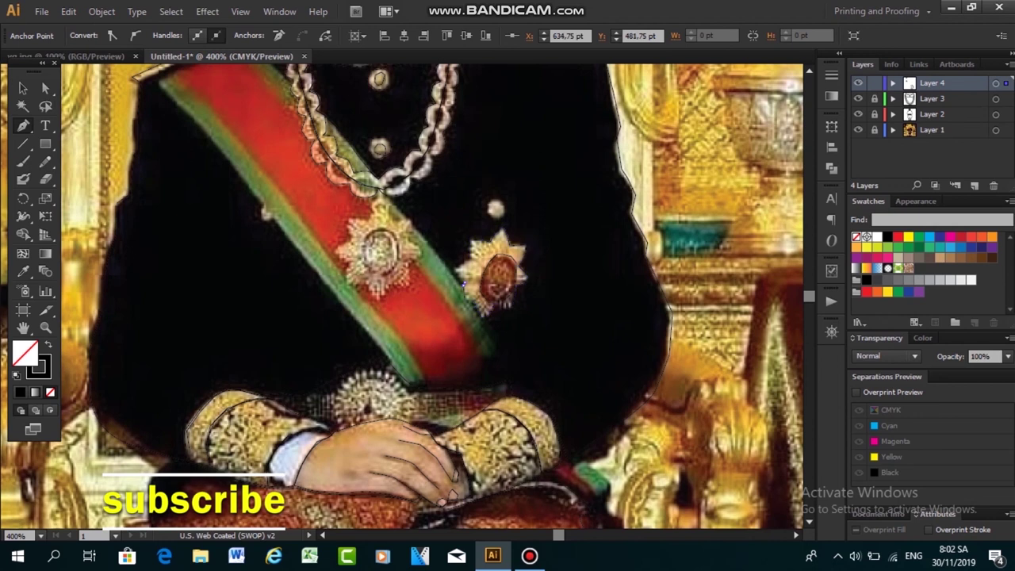
{"action": "left_click", "coordinate": [23, 88]}
{"action": "key", "text": "ctrl+shift+a"}
{"action": "key", "text": "p"}
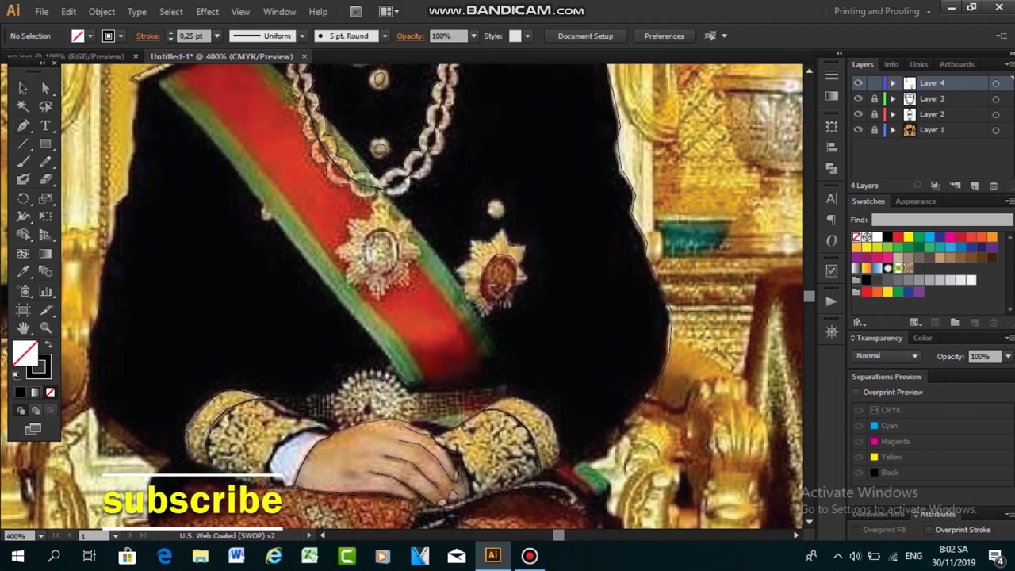
Outline the button beside the star medal
{"action": "left_click", "coordinate": [495, 206]}
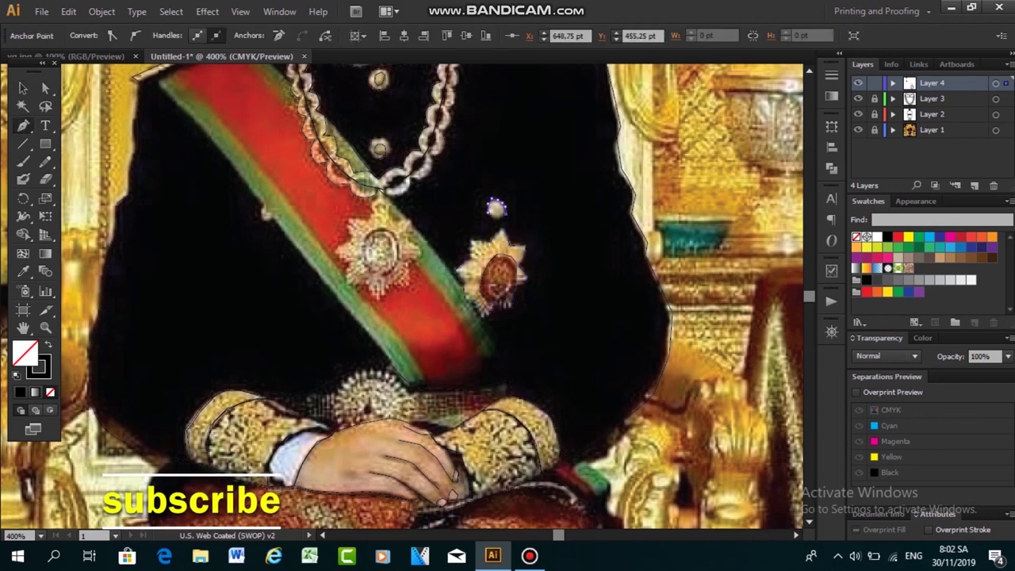
{"action": "key", "text": "v"}
{"action": "key", "text": "ctrl+shift+a"}
{"action": "scroll", "coordinate": [402, 296], "scroll_direction": "up", "scroll_amount": 1}
{"action": "scroll", "coordinate": [402, 297], "scroll_direction": "up", "scroll_amount": 1}
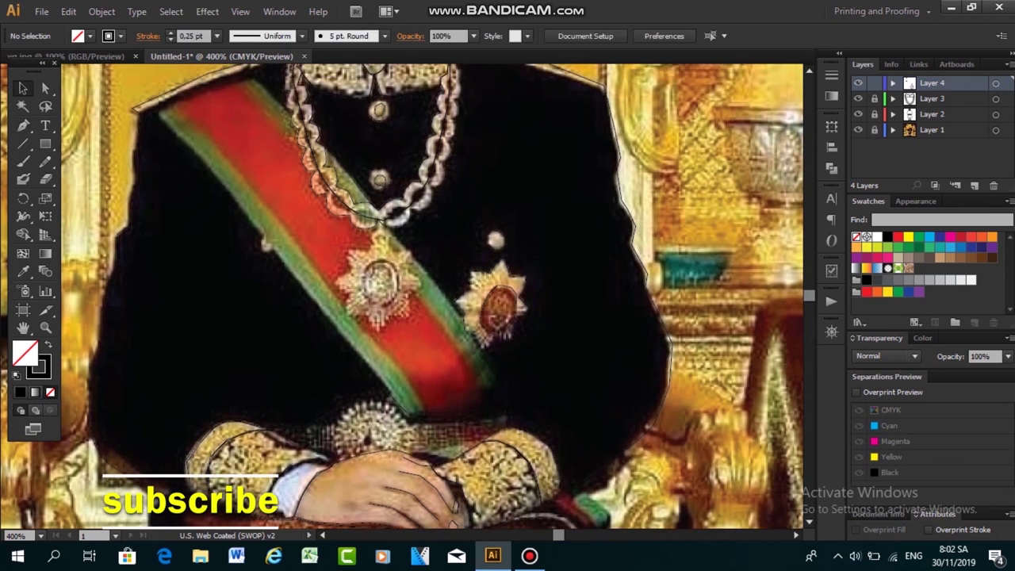
{"action": "scroll", "coordinate": [236, 91], "scroll_direction": "up", "scroll_amount": 1}
Draw a line along the top edge of the left shoulder
{"action": "key", "text": "p"}
{"action": "left_click", "coordinate": [237, 90]}
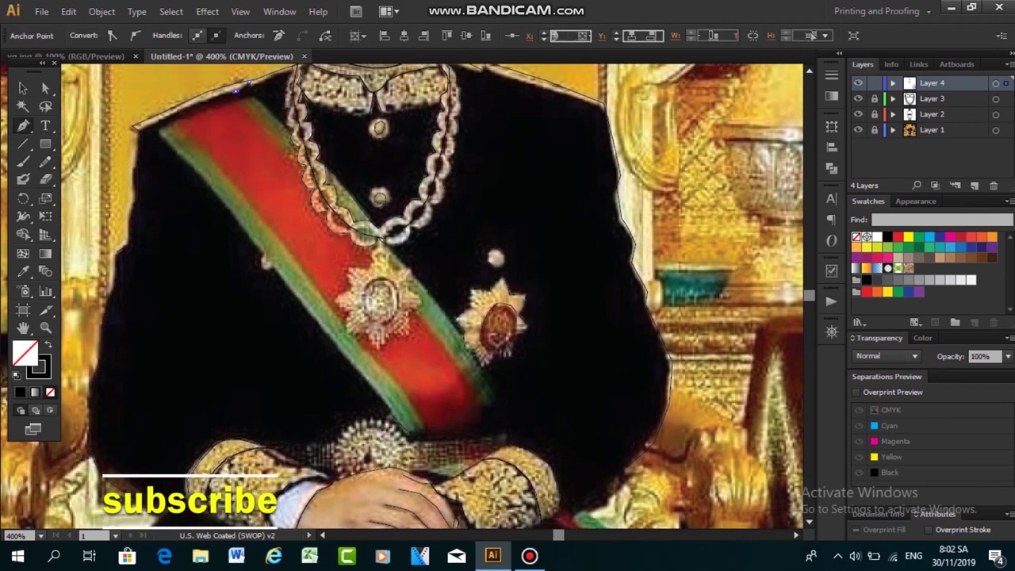
{"action": "left_click", "coordinate": [208, 99]}
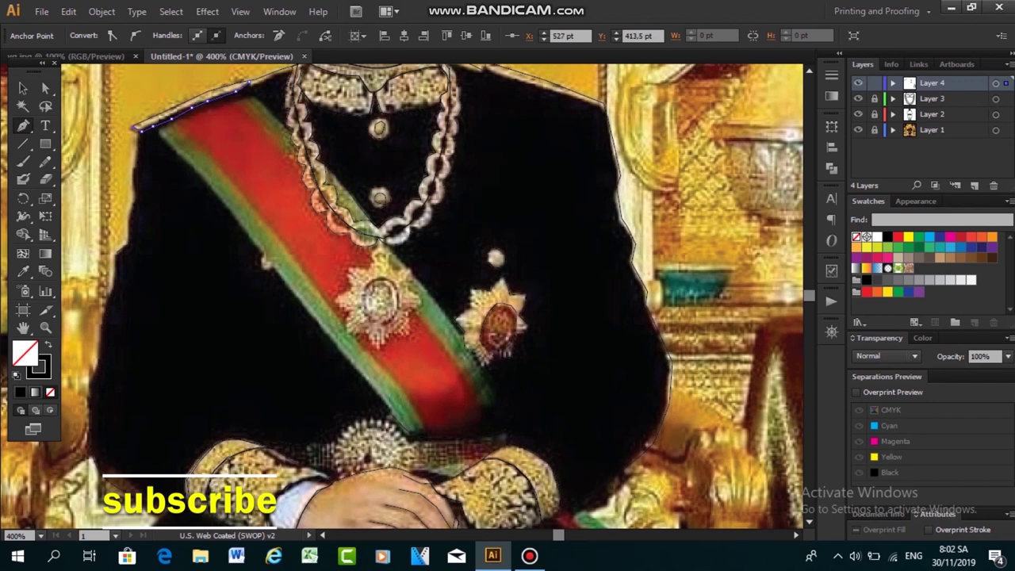
{"action": "left_click", "coordinate": [246, 83]}
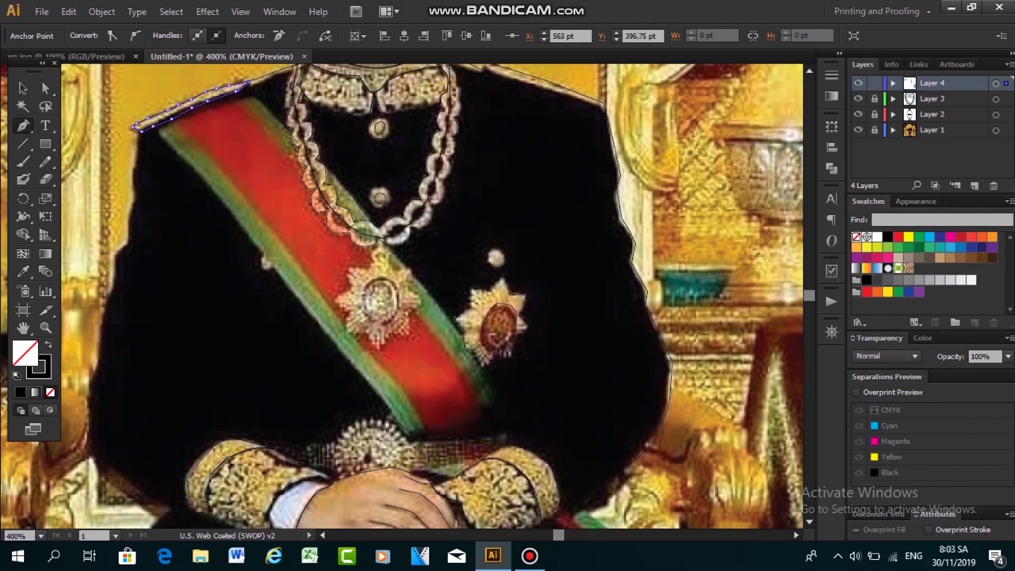
{"action": "key", "text": "ctrl+shift+a"}
Trace the sash's outer edge from its upper corner down around the bottom corner
{"action": "scroll", "coordinate": [402, 298], "scroll_direction": "down", "scroll_amount": 1}
{"action": "left_click", "coordinate": [157, 109]}
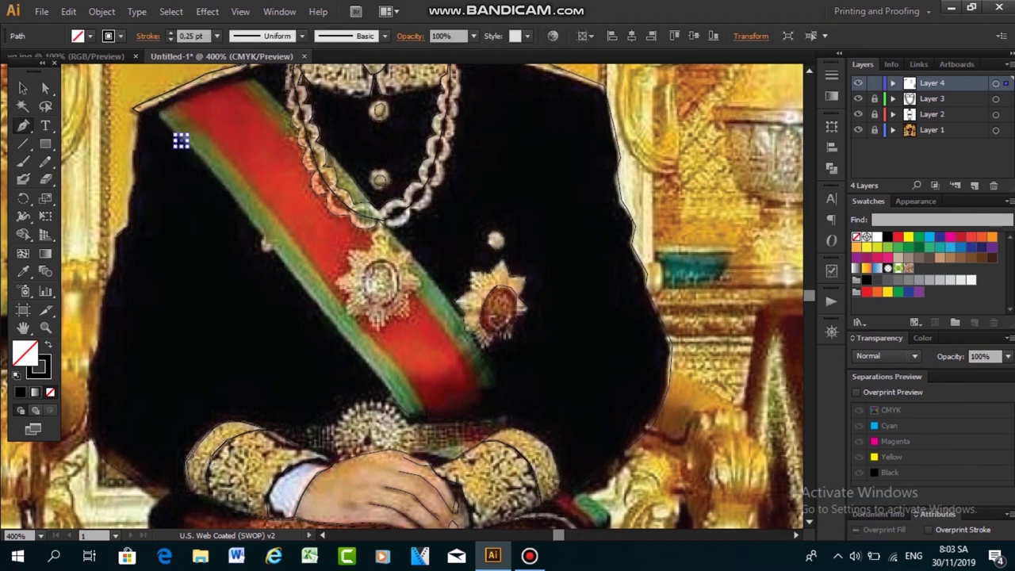
{"action": "left_click", "coordinate": [153, 108]}
{"action": "left_click", "coordinate": [262, 233]}
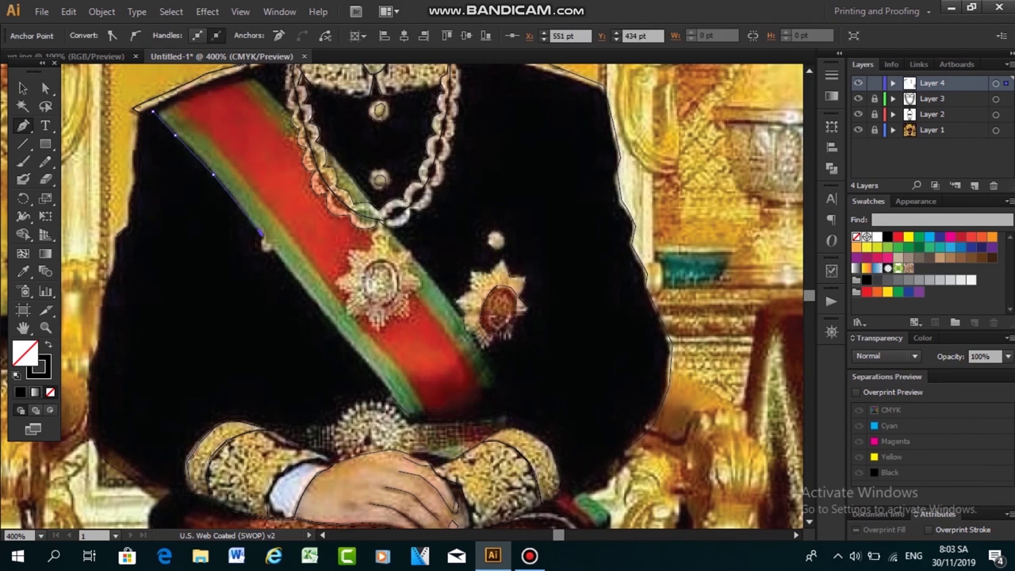
{"action": "left_click", "coordinate": [264, 251]}
{"action": "left_click", "coordinate": [338, 333]}
{"action": "left_click", "coordinate": [422, 412]}
{"action": "left_click", "coordinate": [411, 385]}
{"action": "left_click", "coordinate": [386, 355]}
Trace back up the sash's inner green edge and finish the outline
{"action": "left_click", "coordinate": [345, 310]}
{"action": "left_click", "coordinate": [319, 273]}
{"action": "left_click", "coordinate": [284, 228]}
{"action": "left_click", "coordinate": [250, 185]}
{"action": "left_click", "coordinate": [215, 144]}
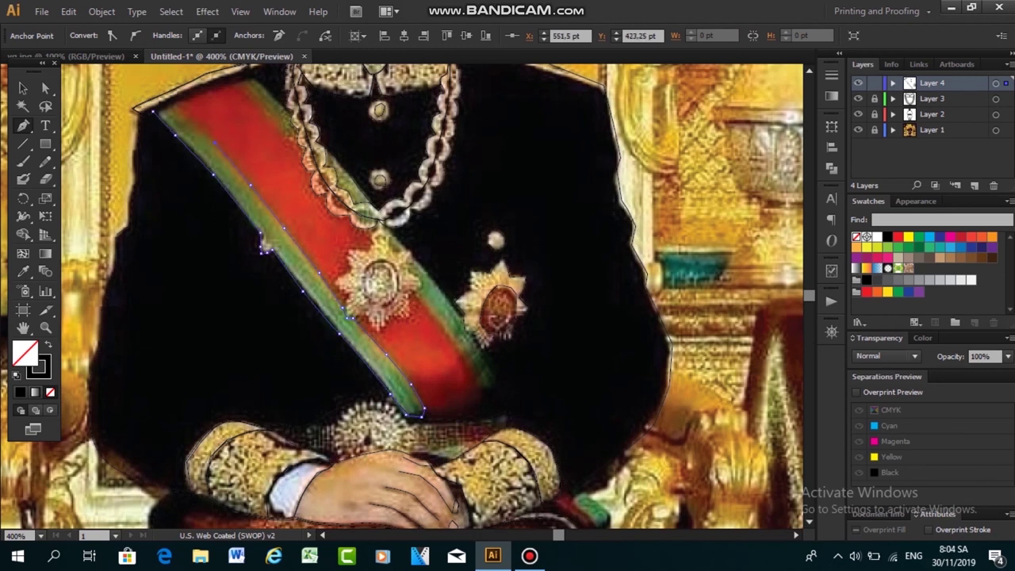
{"action": "key", "text": "v"}
{"action": "key", "text": "ctrl+shift+a"}
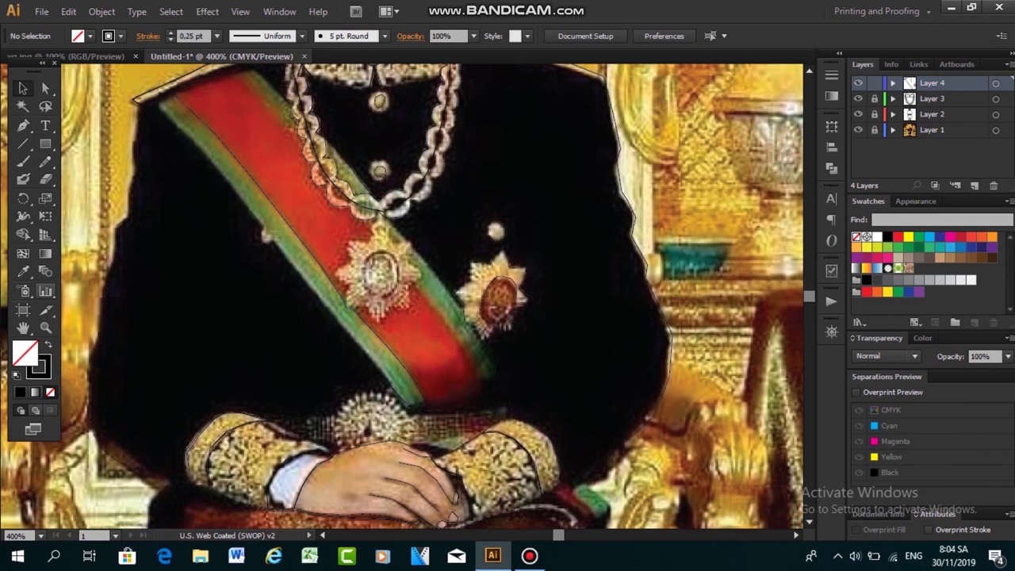
Draw a short path along the lower part of the sash edge
{"action": "key", "text": "p"}
{"action": "left_click", "coordinate": [413, 284]}
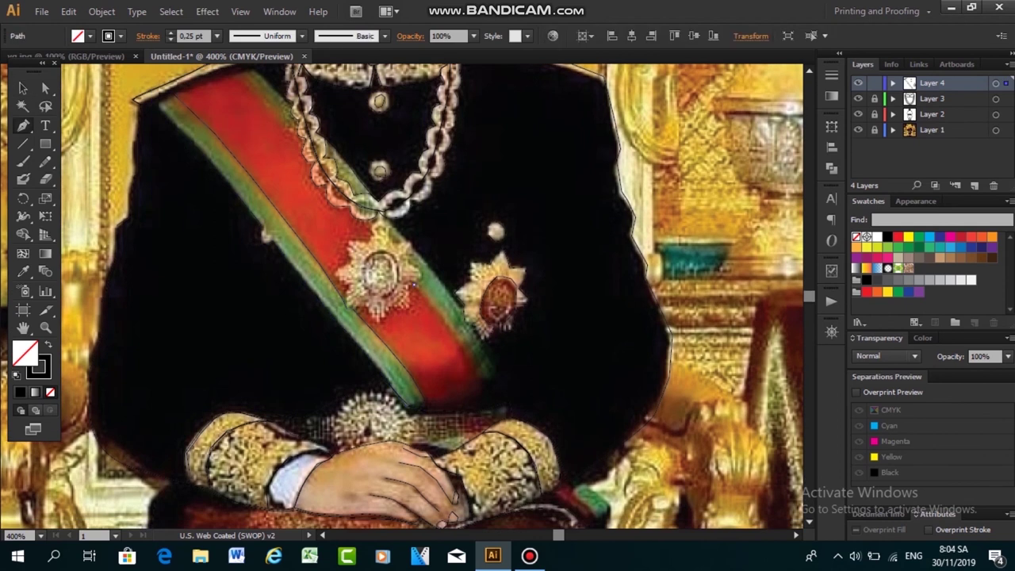
{"action": "left_click", "coordinate": [458, 343]}
{"action": "left_click", "coordinate": [479, 379]}
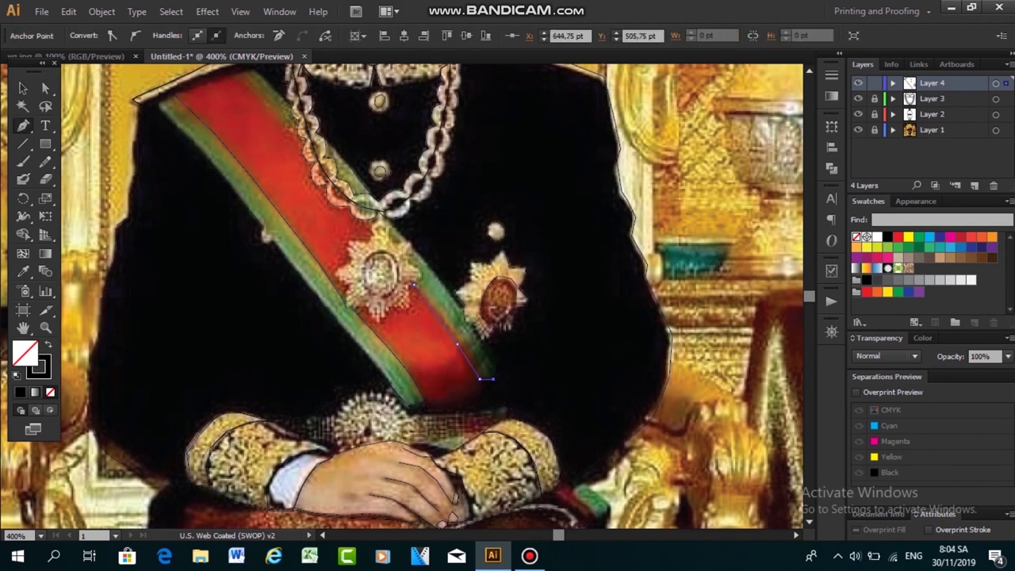
{"action": "left_click", "coordinate": [468, 325]}
{"action": "left_click", "coordinate": [449, 291]}
{"action": "key", "text": "v"}
Start a new path beside the chain links and extend it up the sash edge
{"action": "key", "text": "p"}
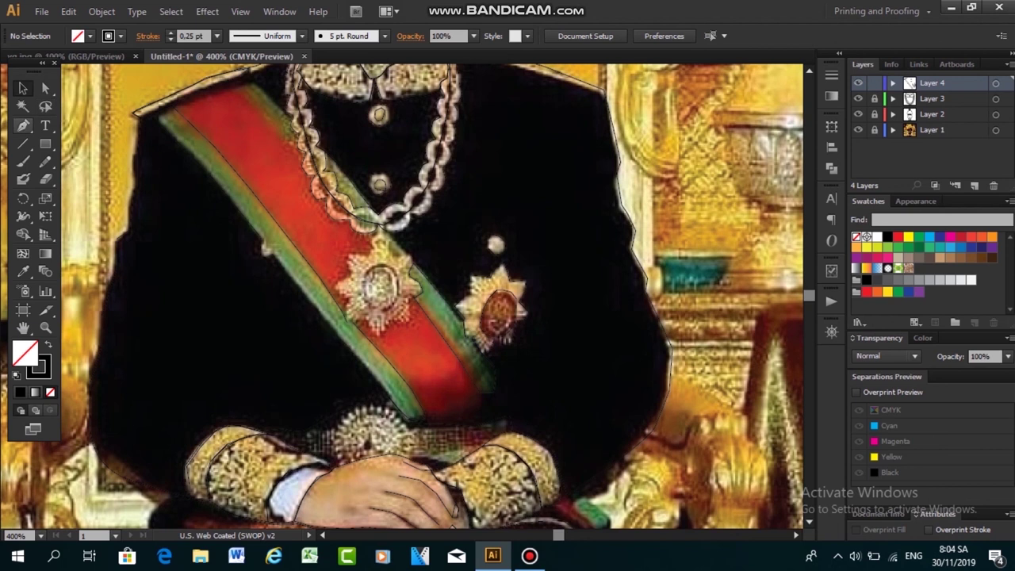
{"action": "left_click", "coordinate": [326, 151]}
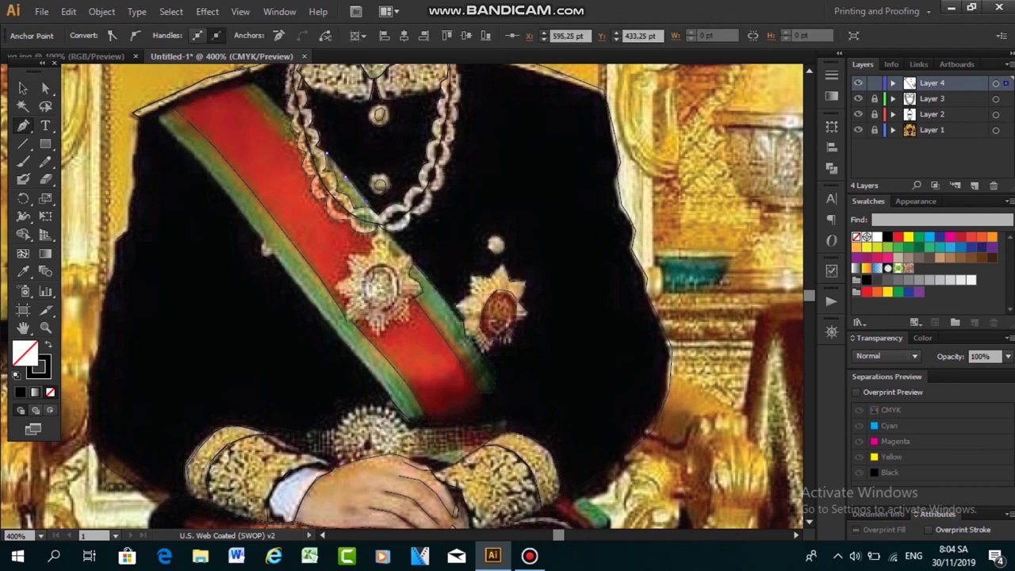
{"action": "left_click", "coordinate": [340, 193]}
{"action": "left_click", "coordinate": [323, 167]}
{"action": "left_click", "coordinate": [317, 143], "text": "ctrl"}
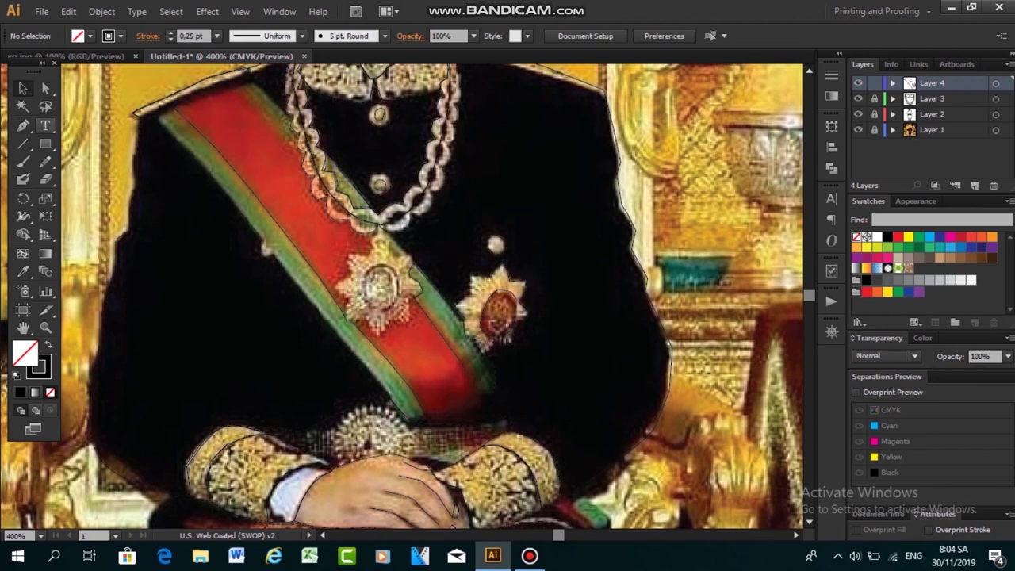
{"action": "left_click", "coordinate": [286, 113]}
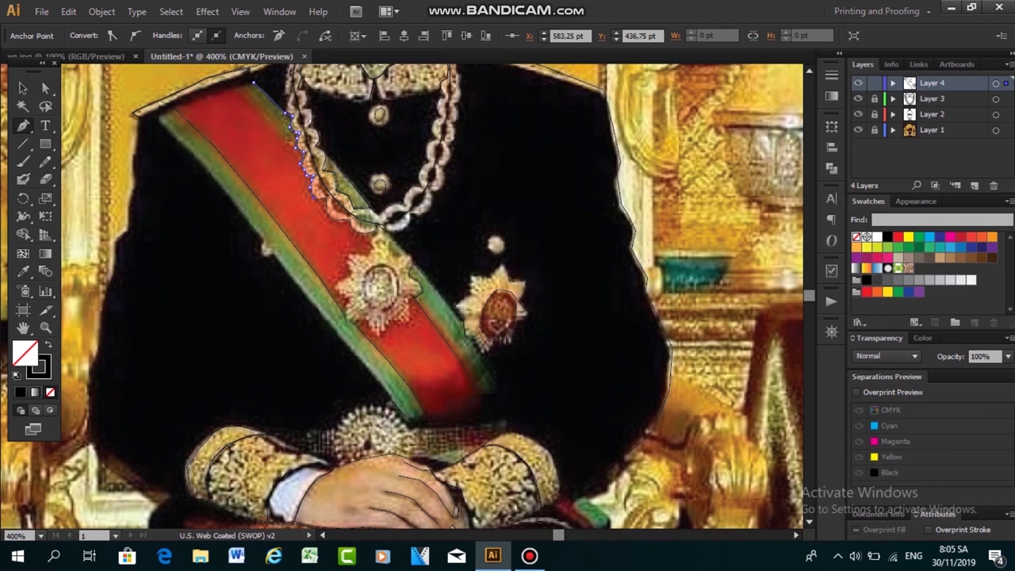
{"action": "left_click", "coordinate": [254, 81]}
Join the chain outline to the sash edge, then begin a path on the sash's lower edge
{"action": "left_click", "coordinate": [335, 282], "text": "ctrl"}
{"action": "left_click", "coordinate": [347, 320]}
{"action": "left_click", "coordinate": [274, 221], "text": "ctrl"}
{"action": "left_click", "coordinate": [275, 220]}
{"action": "left_click", "coordinate": [346, 320]}
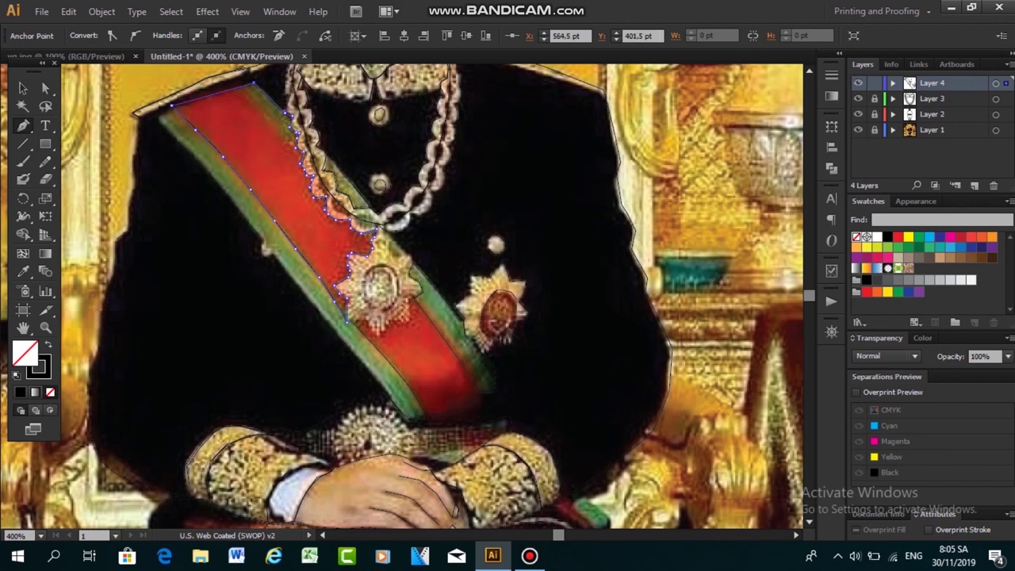
{"action": "key", "text": "ctrl+shift+a"}
{"action": "scroll", "coordinate": [408, 297], "scroll_direction": "down", "scroll_amount": 1}
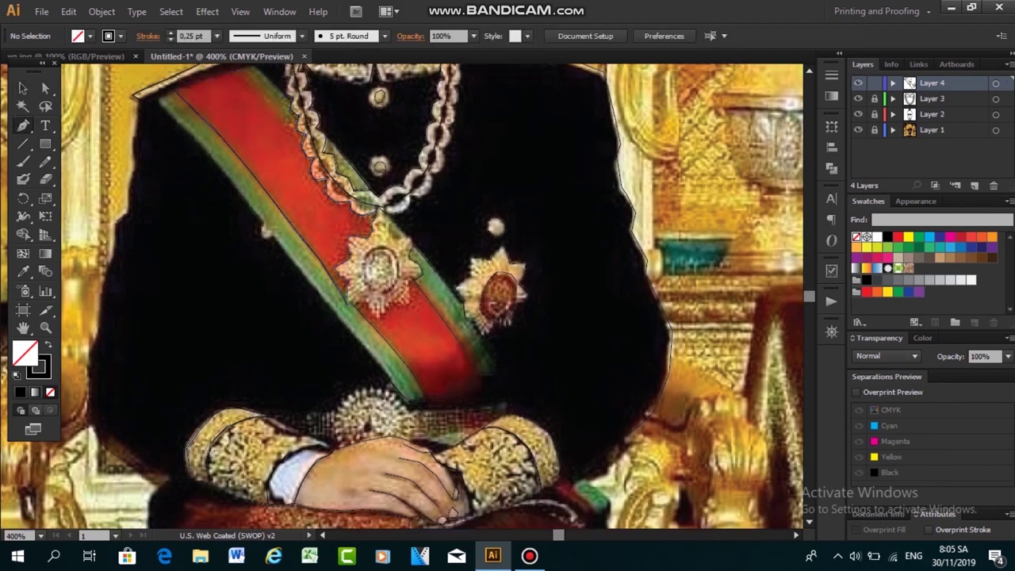
{"action": "left_click", "coordinate": [352, 304]}
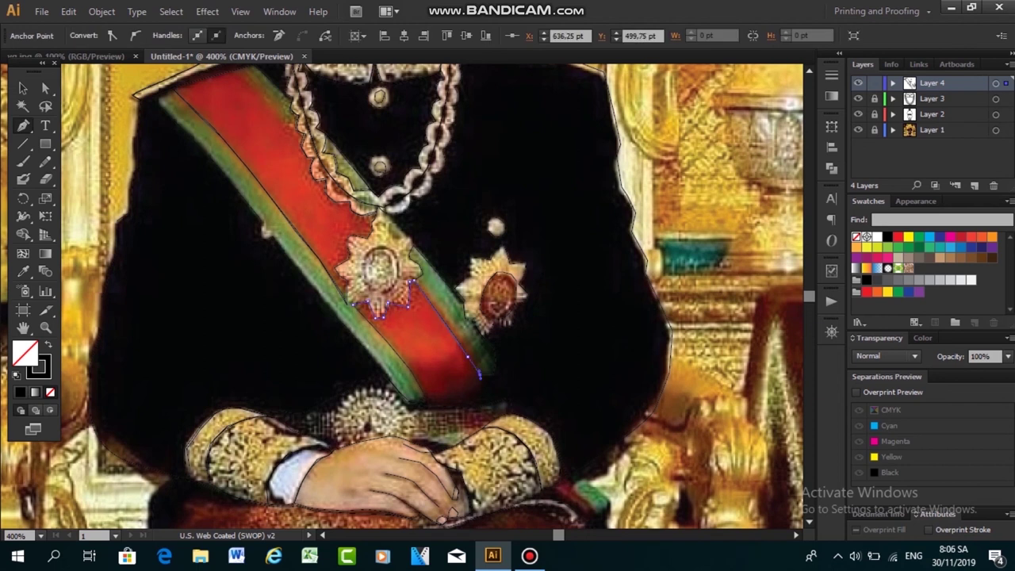
Curve and finish the end of the sash's lower edge path
{"action": "left_click_drag", "start_coordinate": [480, 377], "coordinate": [474, 391]}
{"action": "key", "text": "ctrl+shift+a"}
{"action": "left_click", "coordinate": [466, 405]}
{"action": "left_click", "coordinate": [411, 371]}
{"action": "key", "text": "ctrl+shift+a"}
Outline the oval centre of the large star medal
{"action": "left_click", "coordinate": [347, 253]}
{"action": "left_click", "coordinate": [361, 266], "text": "ctrl"}
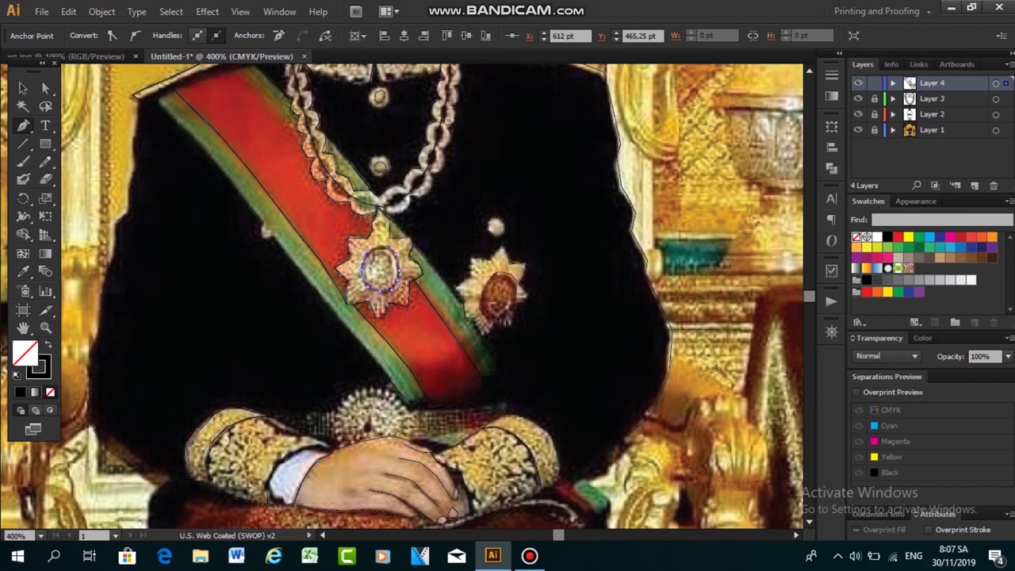
{"action": "key", "text": "v"}
{"action": "scroll", "coordinate": [408, 297], "scroll_direction": "up", "scroll_amount": 3}
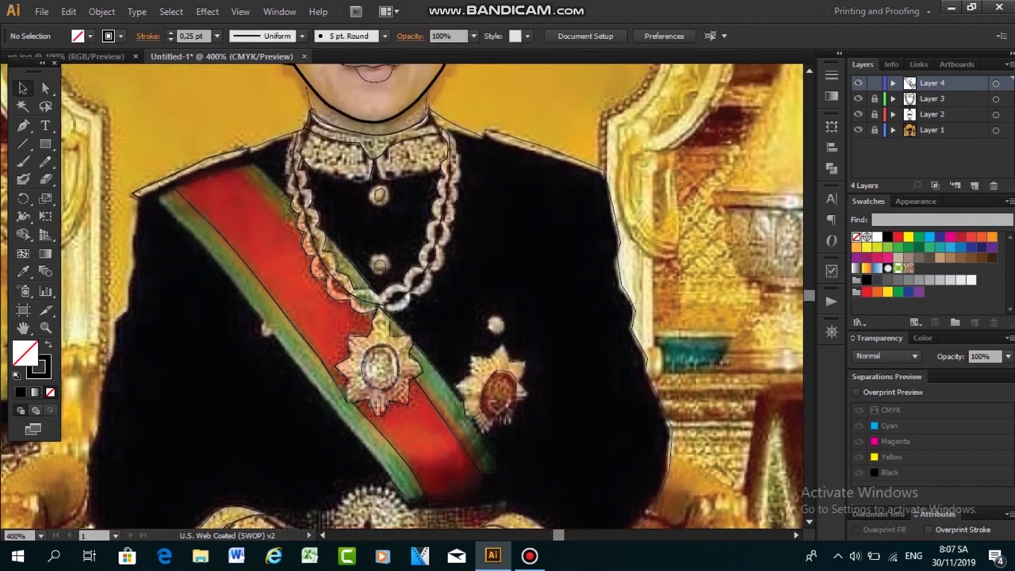
Start outlining the round jewelled belt buckle at the waist
{"action": "scroll", "coordinate": [408, 298], "scroll_direction": "down", "scroll_amount": 4}
{"action": "scroll", "coordinate": [408, 298], "scroll_direction": "down", "scroll_amount": 3}
{"action": "key", "text": "p"}
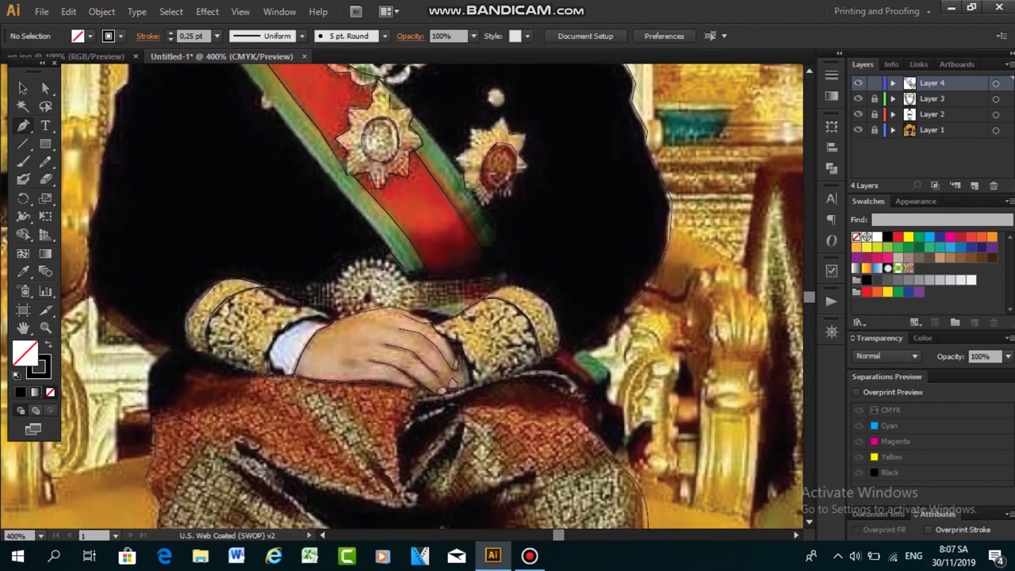
{"action": "scroll", "coordinate": [407, 297], "scroll_direction": "up", "scroll_amount": 1}
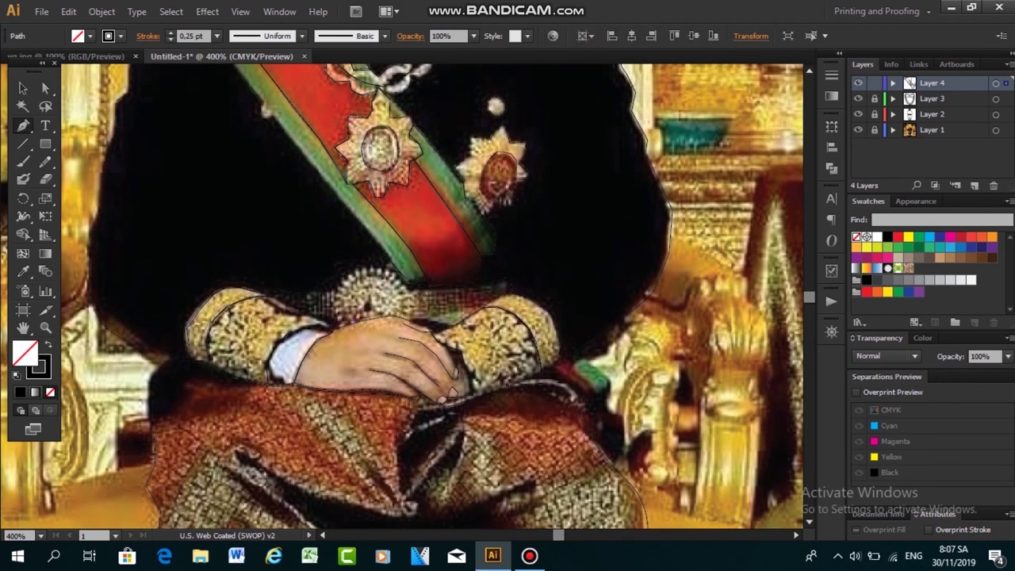
{"action": "left_click", "coordinate": [361, 283]}
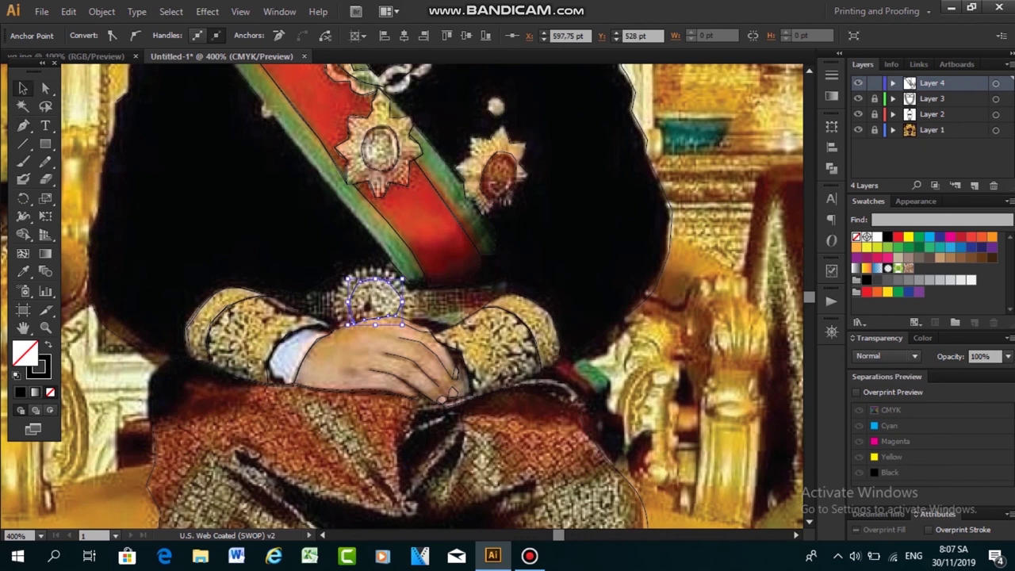
{"action": "key", "text": "ctrl+shift+a"}
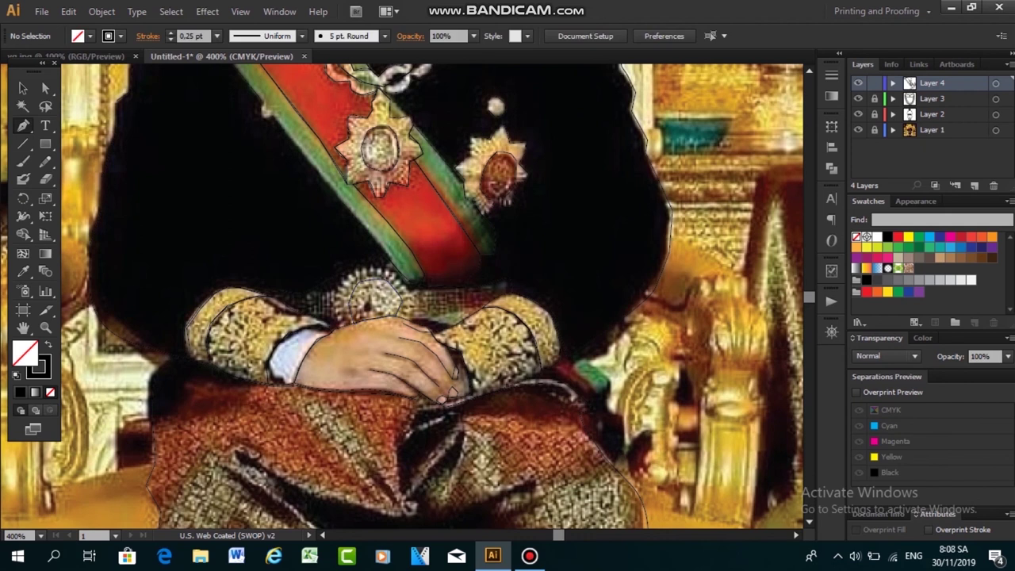
Select the body silhouette outline and set its stroke weight to 1 pt
{"action": "left_click", "coordinate": [256, 291]}
{"action": "key", "text": "ctrl+shift+a"}
{"action": "key", "text": "a"}
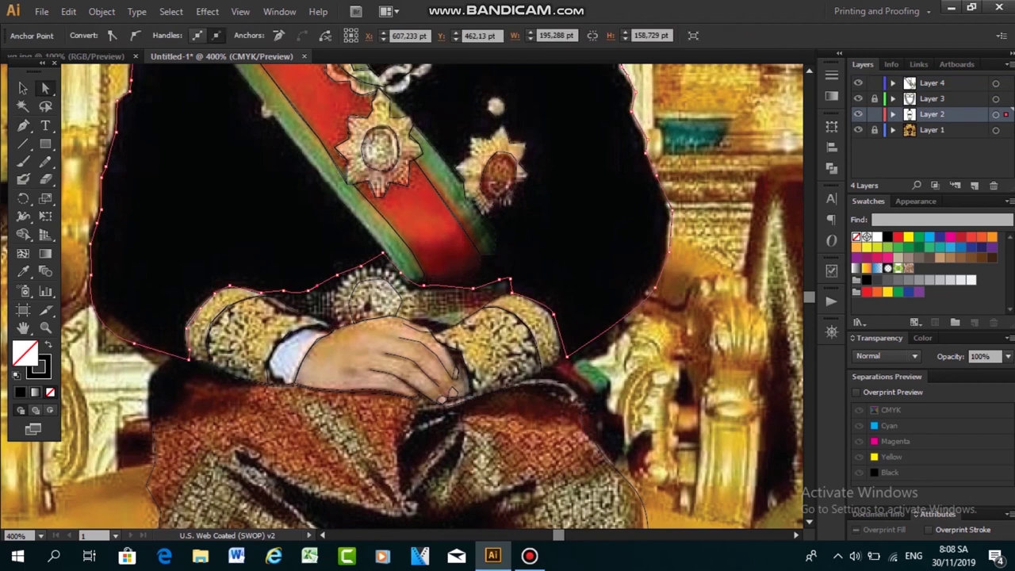
{"action": "key", "text": "v"}
{"action": "left_click", "coordinate": [217, 36]}
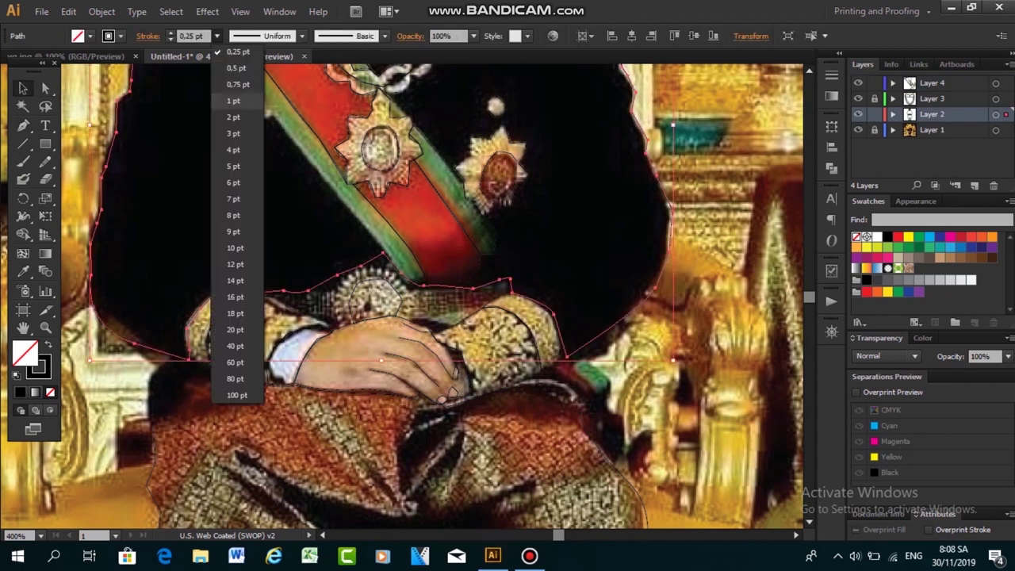
{"action": "left_click", "coordinate": [234, 101]}
{"action": "key", "text": "ctrl+shift+a"}
Lock Layer 2 and draw a small closed path beside the buckle
{"action": "key", "text": "p"}
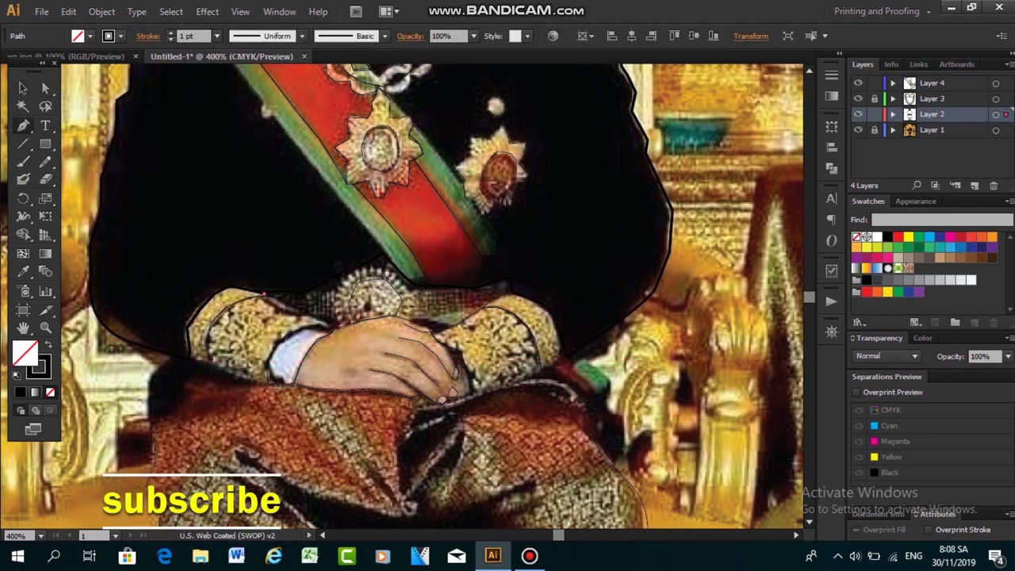
{"action": "left_click", "coordinate": [874, 114]}
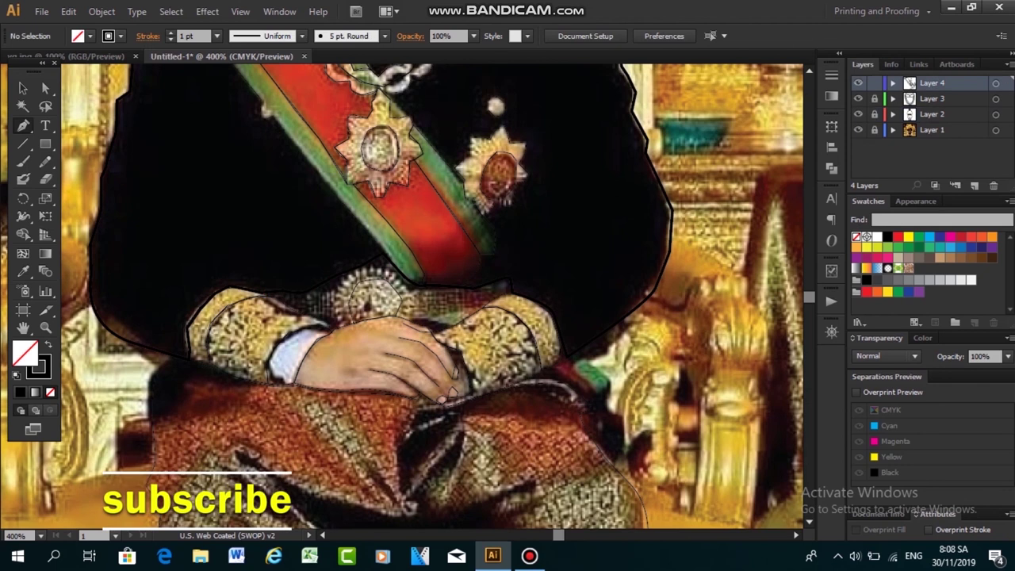
{"action": "left_click", "coordinate": [276, 299]}
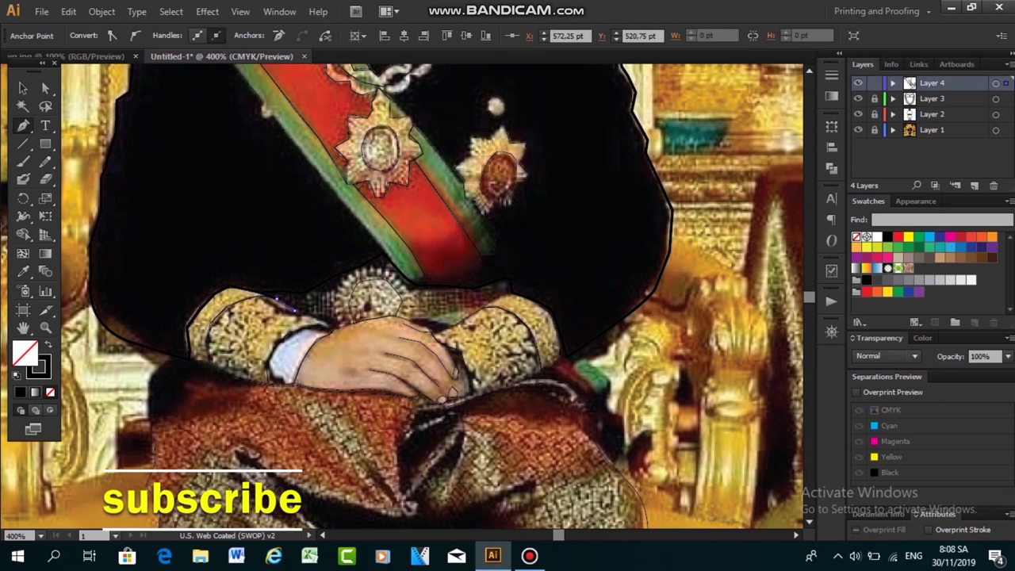
{"action": "left_click", "coordinate": [333, 326]}
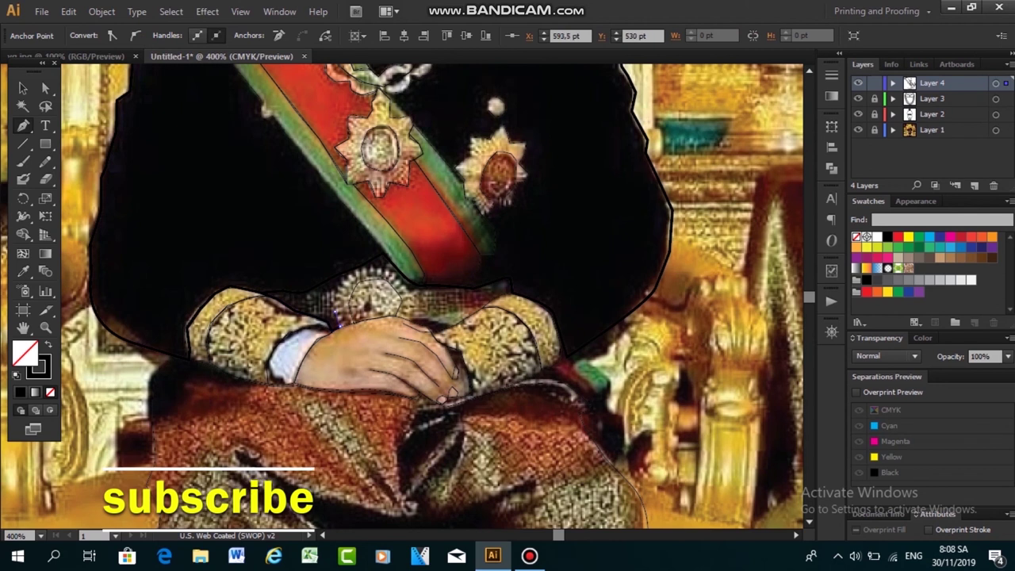
{"action": "left_click", "coordinate": [334, 290]}
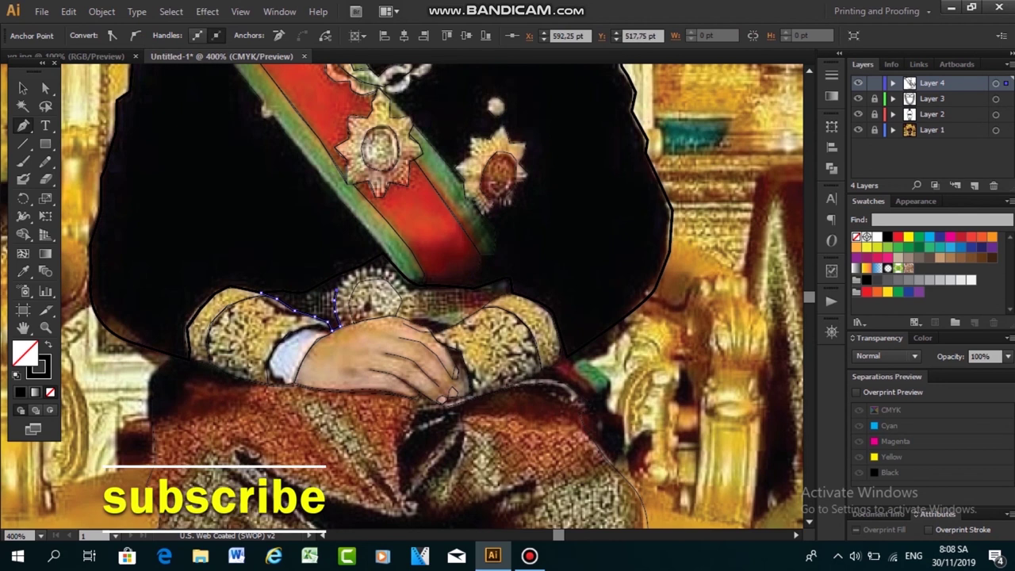
{"action": "left_click", "coordinate": [261, 291]}
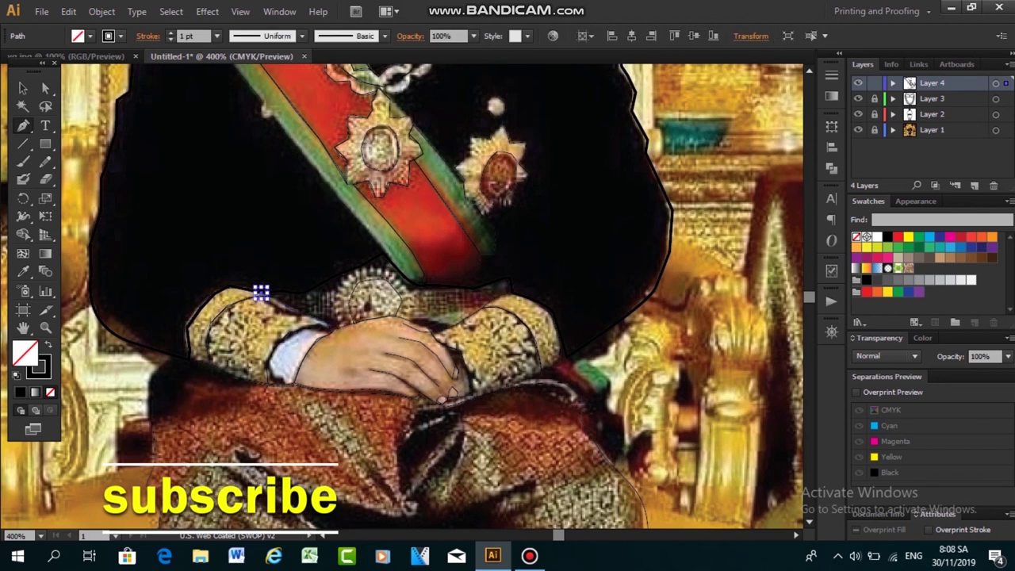
{"action": "key", "text": "ctrl+shift+a"}
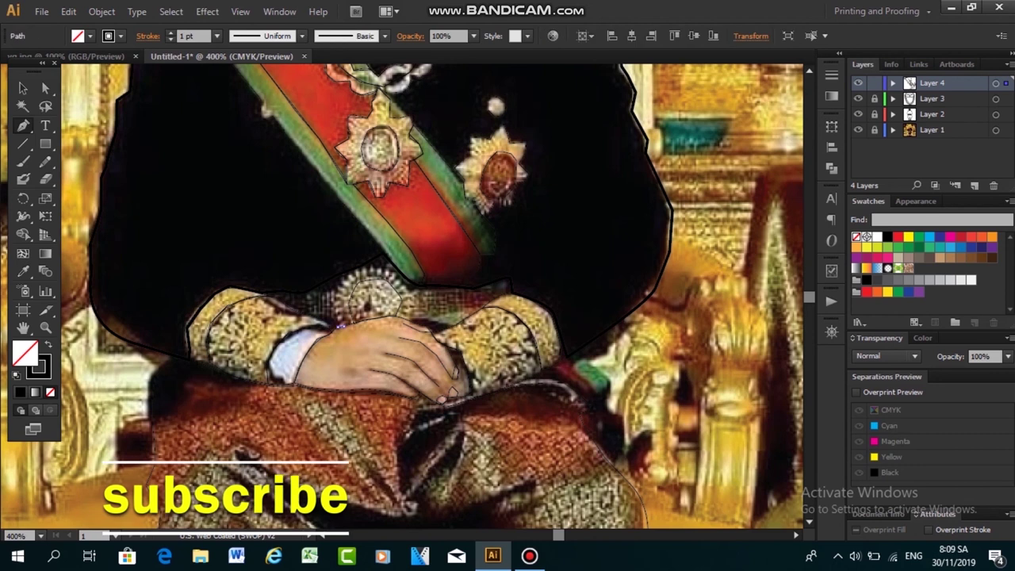
Trace a jagged zigzag outline around the waist buckle
{"action": "left_click", "coordinate": [339, 320]}
{"action": "left_click", "coordinate": [336, 306]}
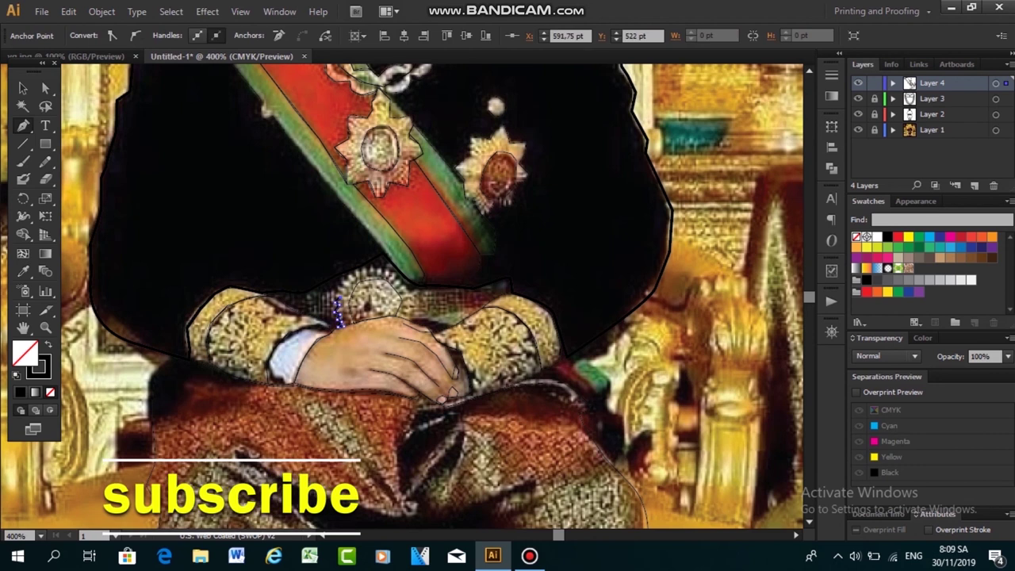
{"action": "left_click", "coordinate": [348, 274]}
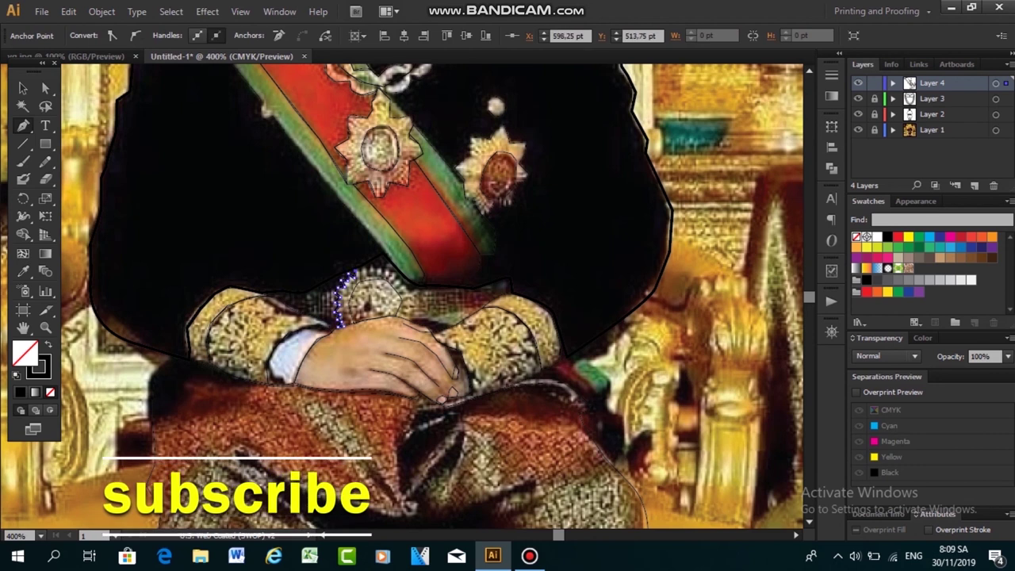
{"action": "left_click", "coordinate": [387, 273]}
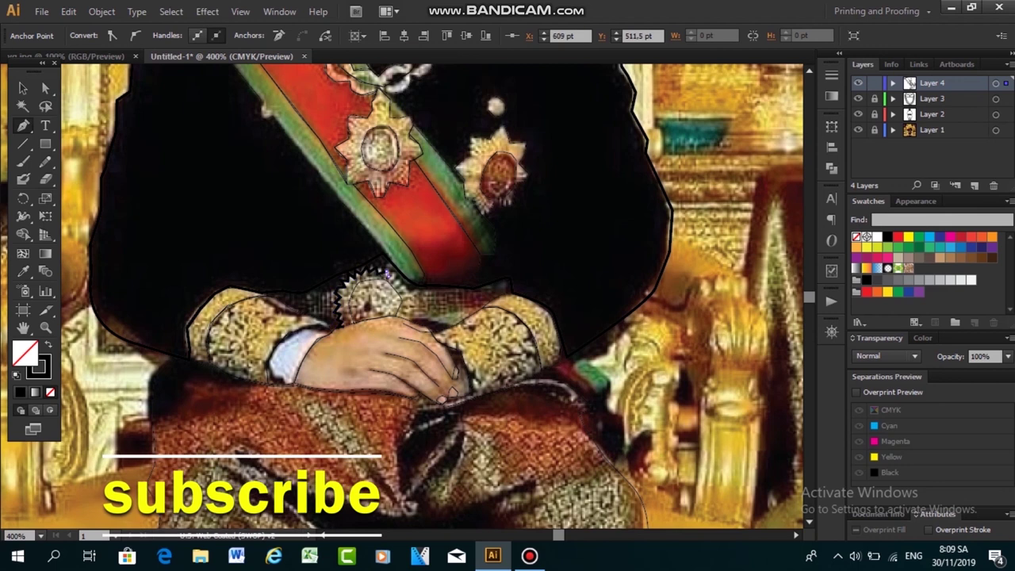
{"action": "left_click", "coordinate": [408, 301]}
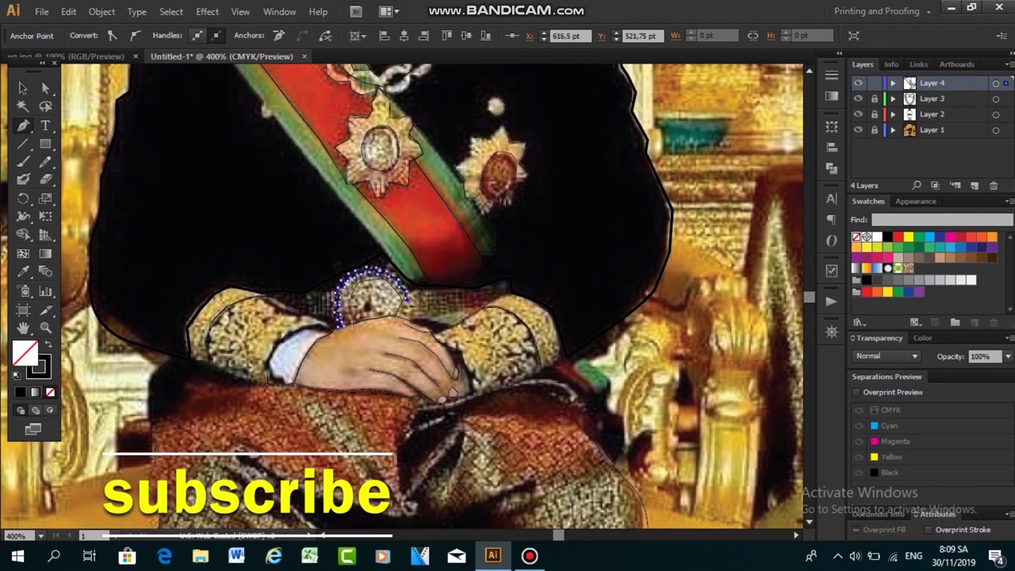
{"action": "left_click", "coordinate": [399, 309]}
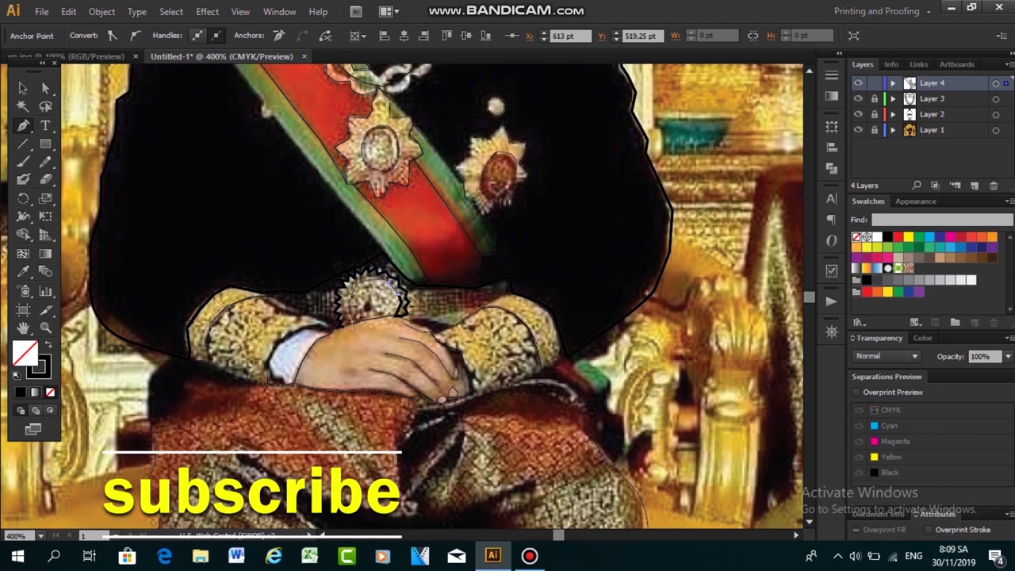
{"action": "key", "text": "ctrl+z"}
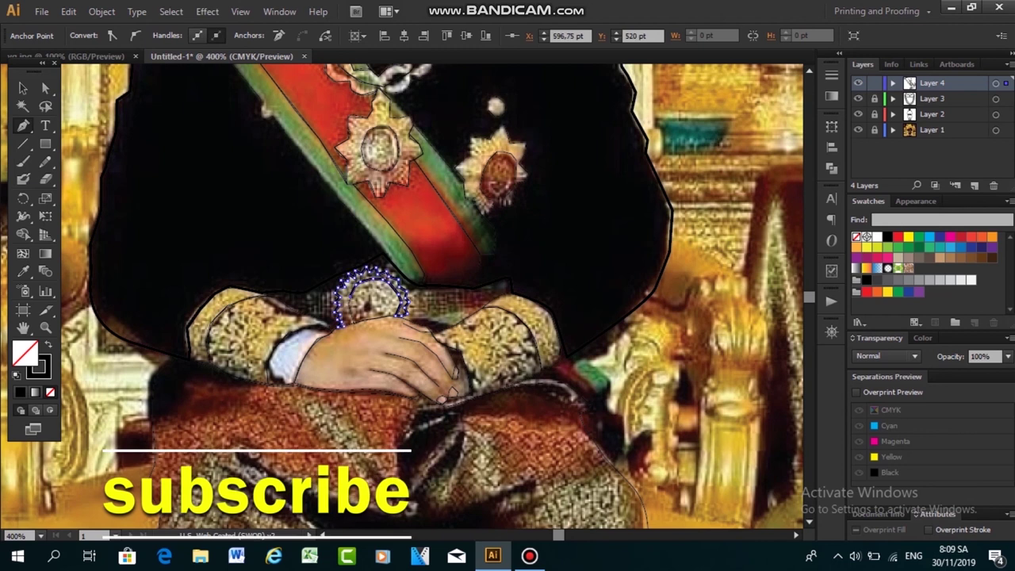
{"action": "key", "text": "v"}
{"action": "key", "text": "ctrl+shift+a"}
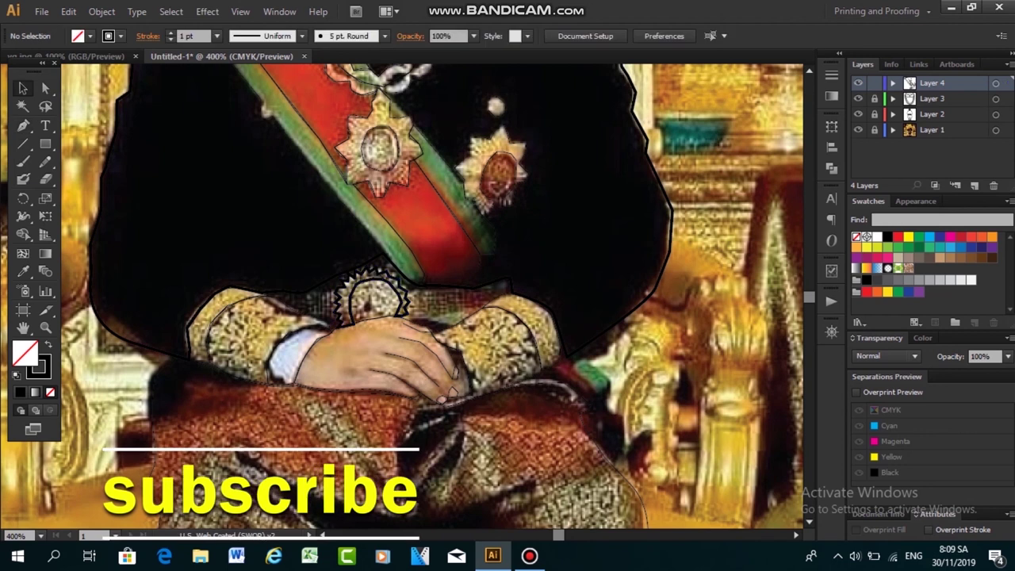
Trace the waist band outline left of the medallion
{"action": "key", "text": "p"}
{"action": "mouse_move", "coordinate": [279, 300]}
{"action": "left_mouse_down"}
{"action": "mouse_move", "coordinate": [340, 321]}
{"action": "mouse_move", "coordinate": [339, 295]}
{"action": "left_mouse_up"}
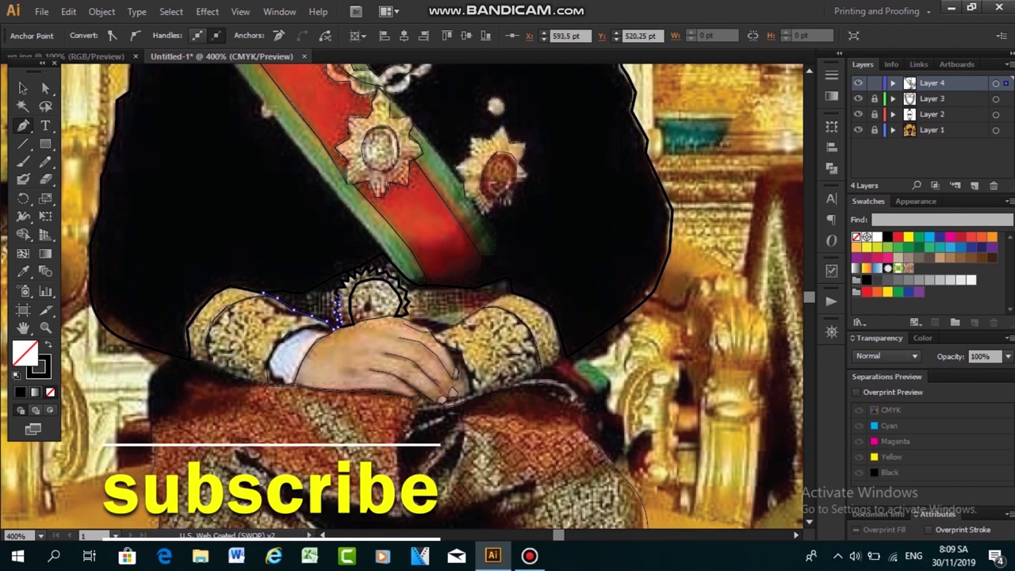
{"action": "left_click", "coordinate": [347, 273]}
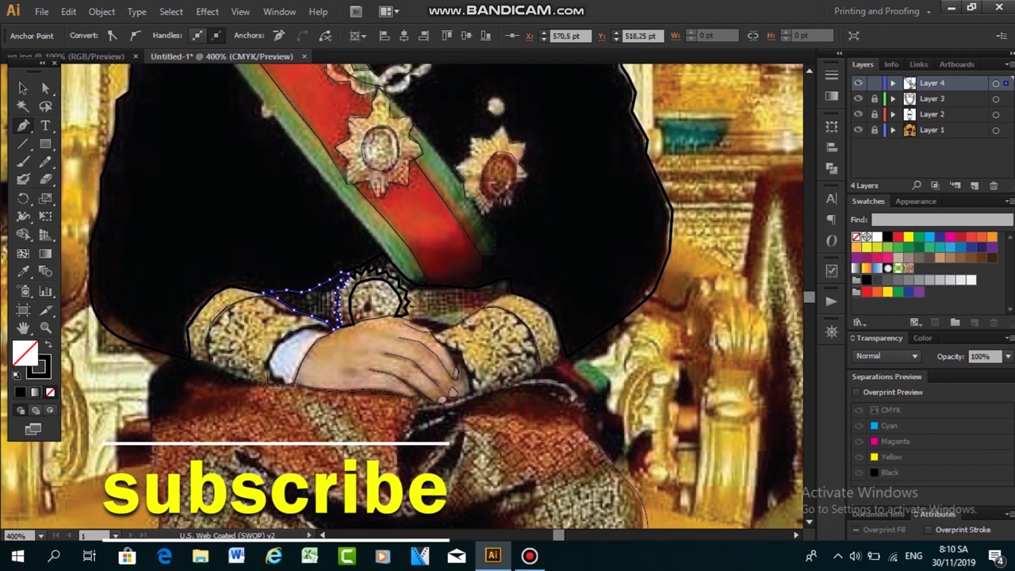
{"action": "key", "text": "ctrl"}
{"action": "key", "text": "ctrl+shift+a"}
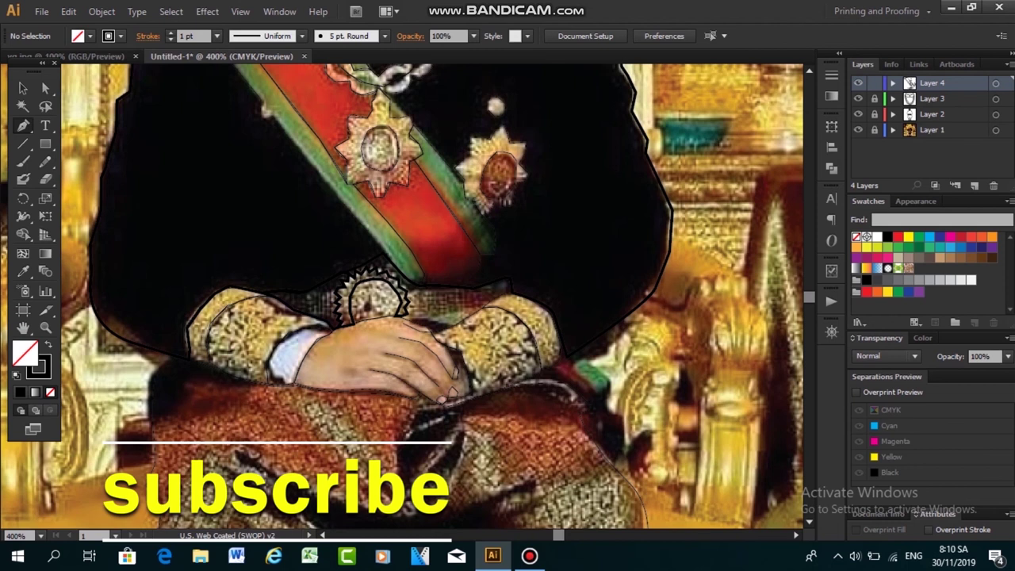
Trace the waist and cuff outline right of the medallion up toward the sash
{"action": "left_click", "coordinate": [412, 322]}
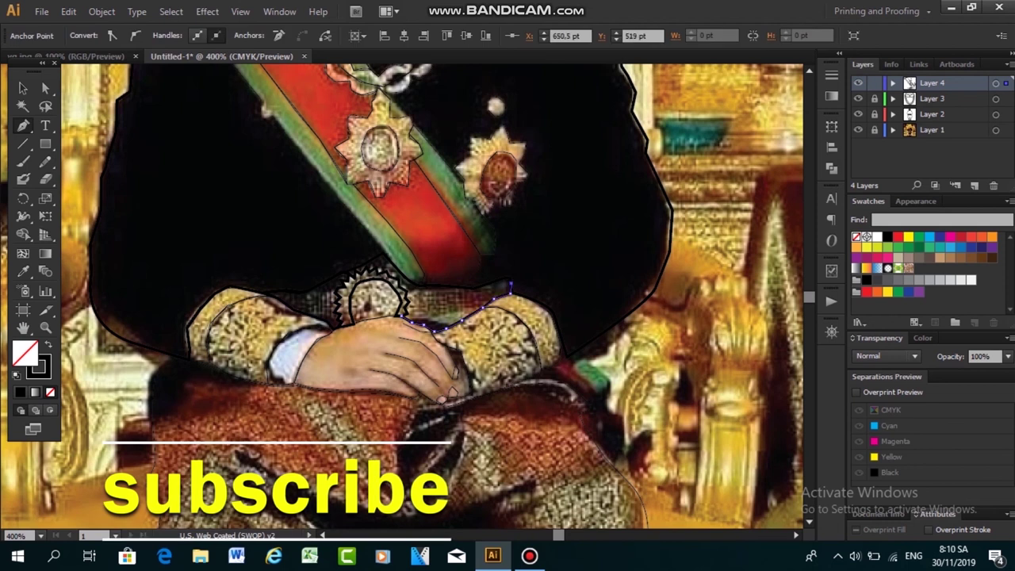
{"action": "left_click", "coordinate": [453, 286]}
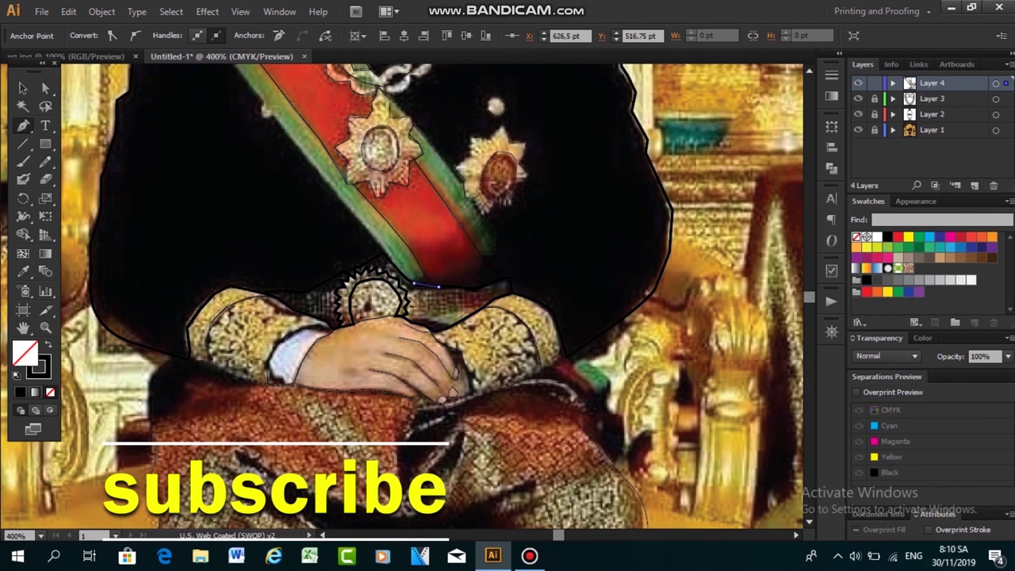
{"action": "left_click", "coordinate": [380, 258]}
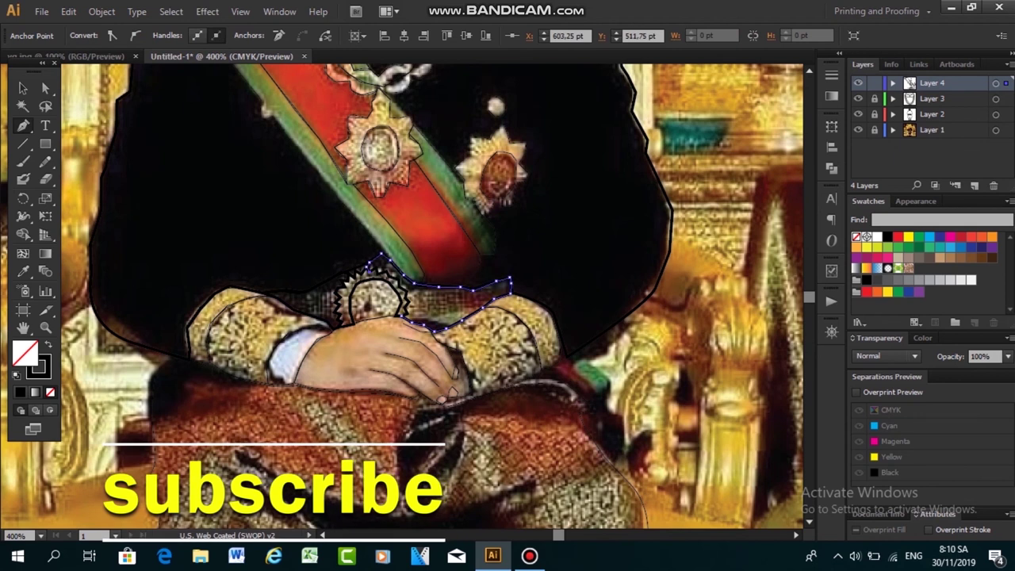
{"action": "left_click", "coordinate": [387, 274]}
{"action": "key", "text": "ctrl+z"}
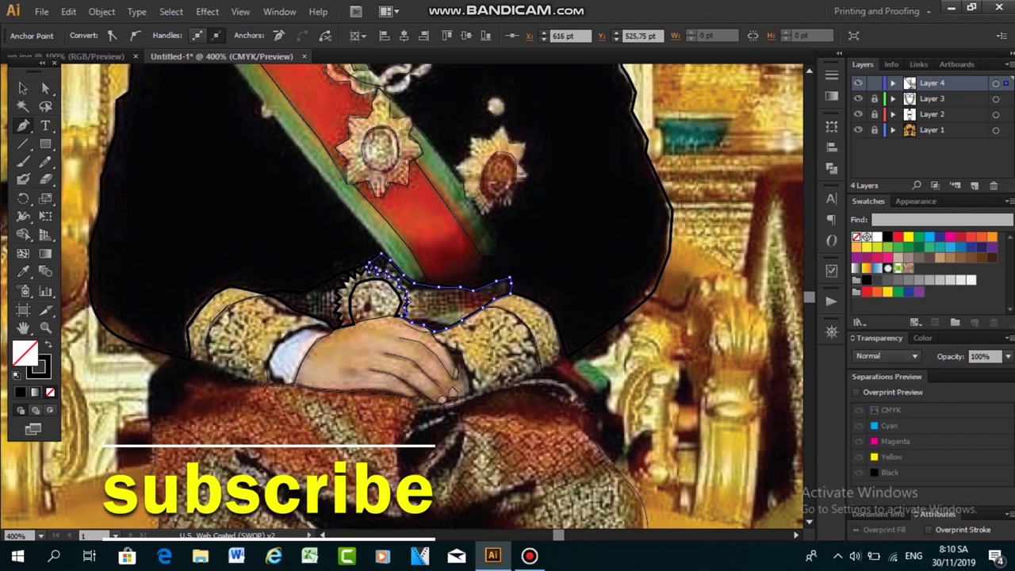
{"action": "key", "text": "v"}
{"action": "key", "text": "ctrl+shift+a"}
Step through undo history to review the traced waist outlines
{"action": "key", "text": "ctrl+z"}
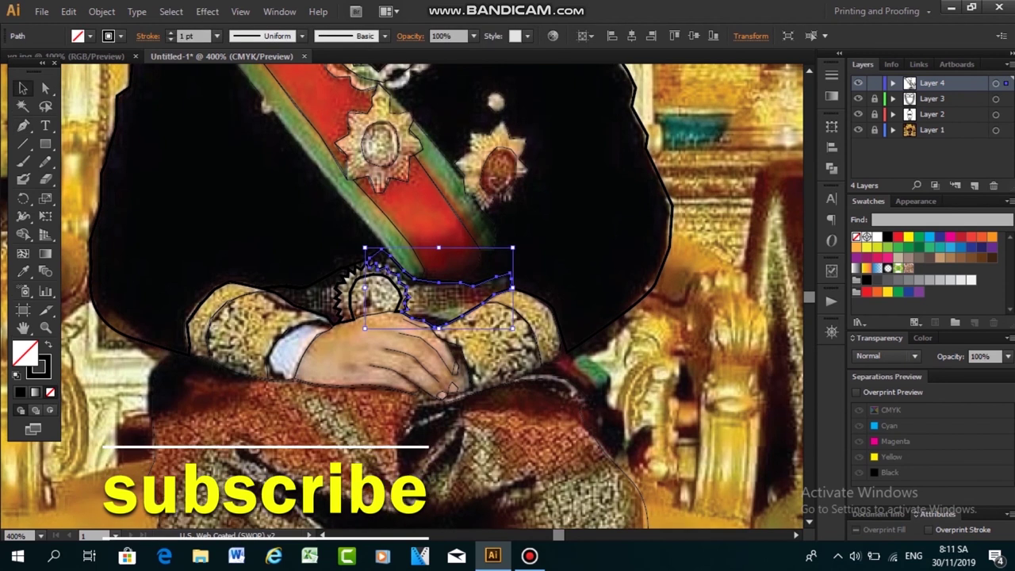
{"action": "key", "text": "ctrl+z"}
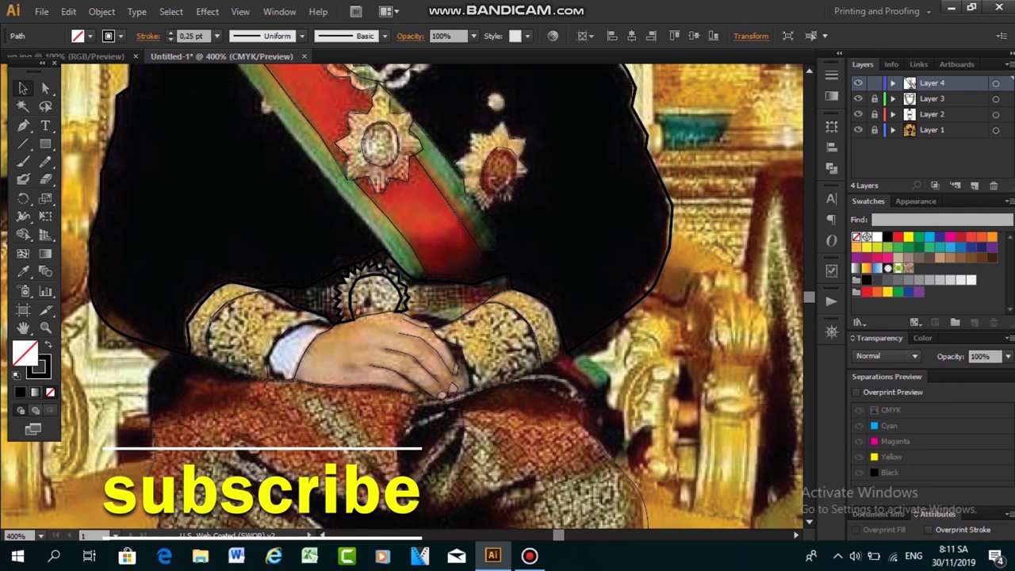
{"action": "key", "text": "ctrl+z"}
{"action": "key", "text": "ctrl+z"}
{"action": "key", "text": "ctrl+z"}
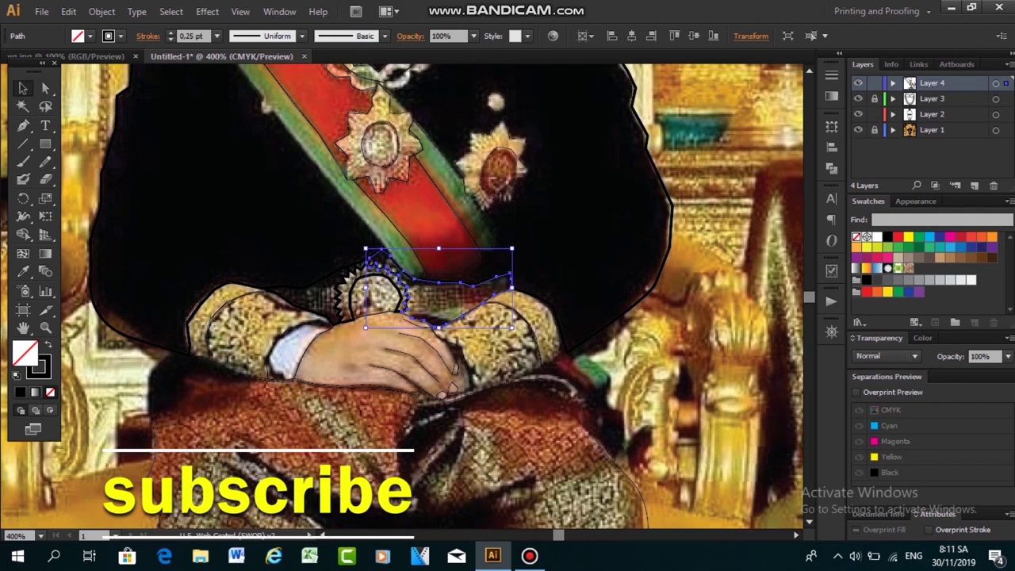
{"action": "key", "text": "ctrl+z"}
{"action": "key", "text": "ctrl+z"}
{"action": "key", "text": "ctrl+z"}
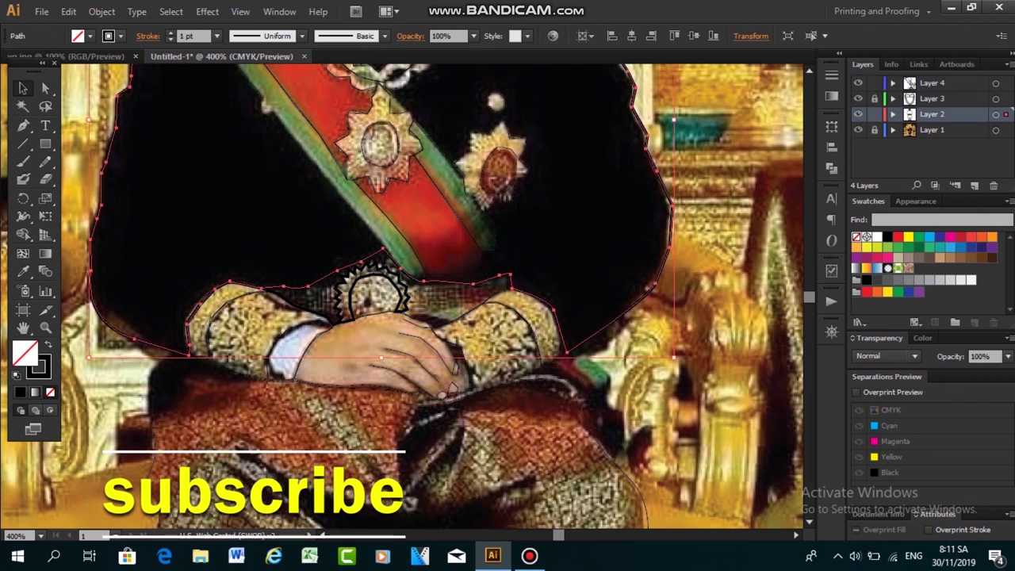
{"action": "key", "text": "ctrl+z"}
{"action": "key", "text": "ctrl+z"}
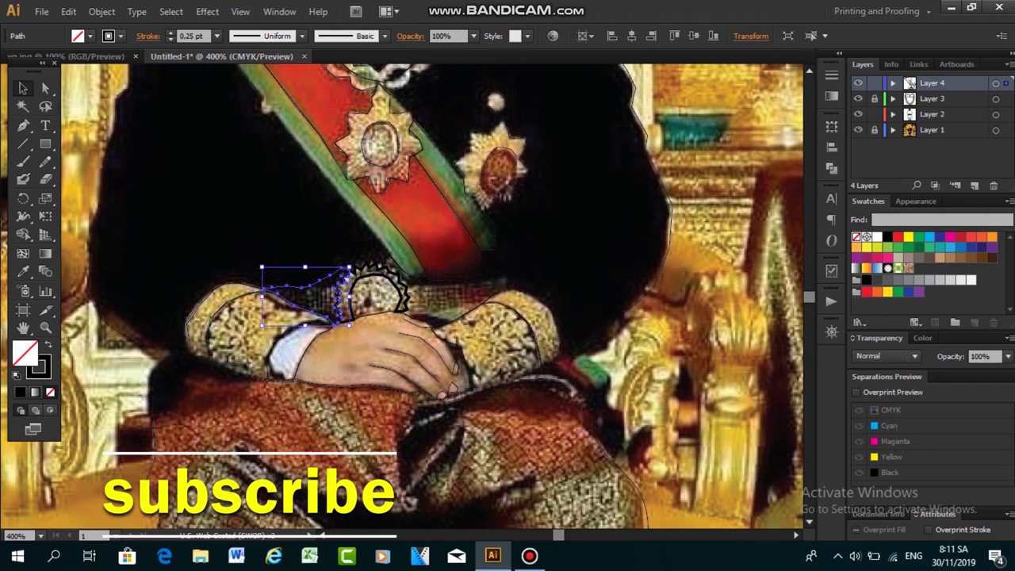
{"action": "key", "text": "ctrl+z"}
{"action": "scroll", "coordinate": [407, 297], "scroll_direction": "down", "scroll_amount": 5}
{"action": "scroll", "coordinate": [407, 296], "scroll_direction": "down", "scroll_amount": 1}
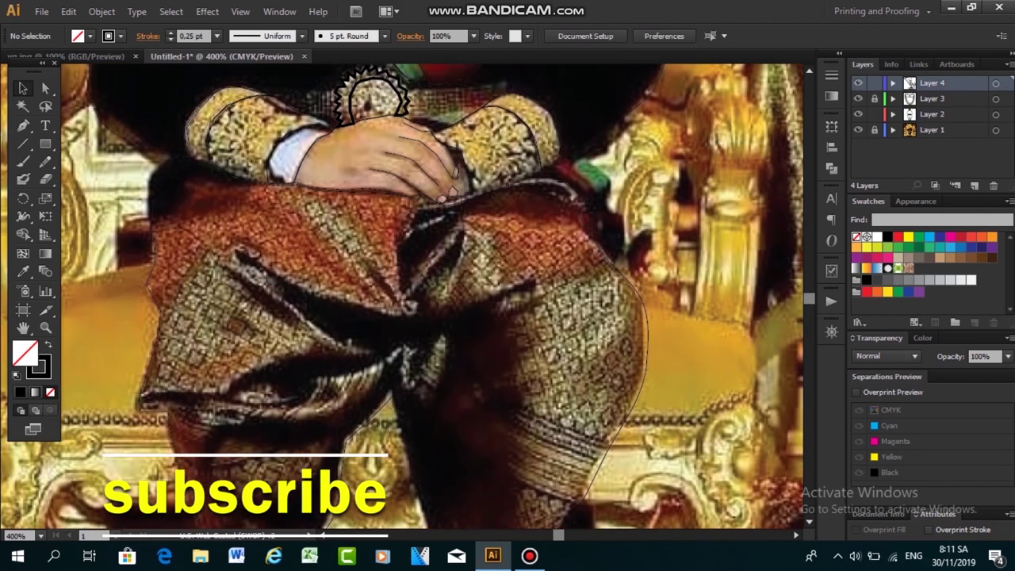
{"action": "scroll", "coordinate": [407, 297], "scroll_direction": "down", "scroll_amount": 1}
{"action": "scroll", "coordinate": [407, 296], "scroll_direction": "down", "scroll_amount": 1}
{"action": "scroll", "coordinate": [408, 297], "scroll_direction": "down", "scroll_amount": 1}
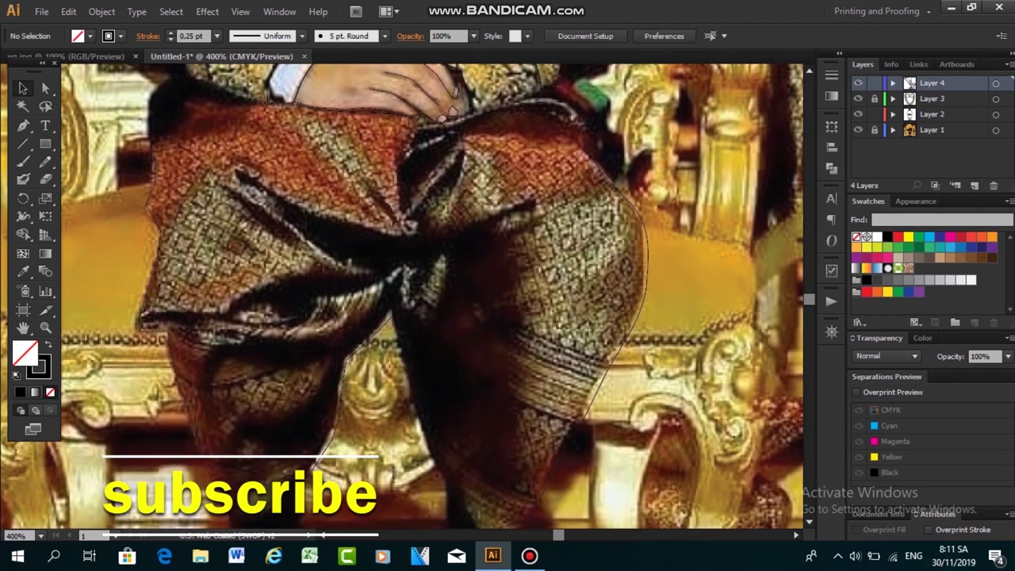
{"action": "scroll", "coordinate": [402, 297], "scroll_direction": "down", "scroll_amount": 1}
{"action": "scroll", "coordinate": [402, 297], "scroll_direction": "down", "scroll_amount": 2}
{"action": "scroll", "coordinate": [402, 296], "scroll_direction": "down", "scroll_amount": 2}
{"action": "key", "text": "ctrl+minus"}
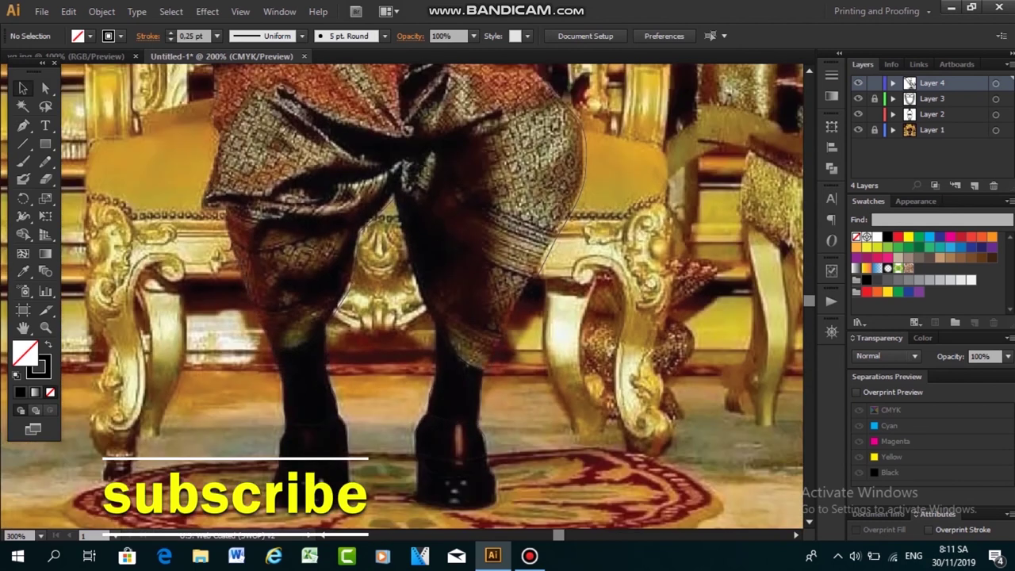
{"action": "key", "text": "ctrl+minus"}
{"action": "key", "text": "ctrl+minus"}
{"action": "scroll", "coordinate": [408, 297], "scroll_direction": "up", "scroll_amount": 1}
{"action": "left_click", "coordinate": [858, 130]}
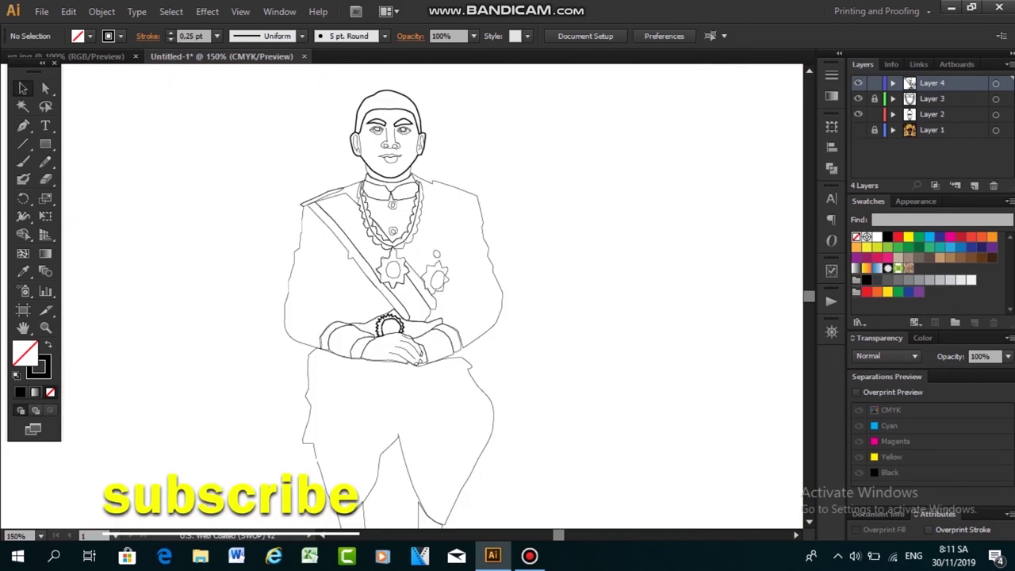
{"action": "scroll", "coordinate": [394, 297], "scroll_direction": "down", "scroll_amount": 1}
{"action": "scroll", "coordinate": [393, 297], "scroll_direction": "up", "scroll_amount": 1}
{"action": "scroll", "coordinate": [393, 296], "scroll_direction": "down", "scroll_amount": 1}
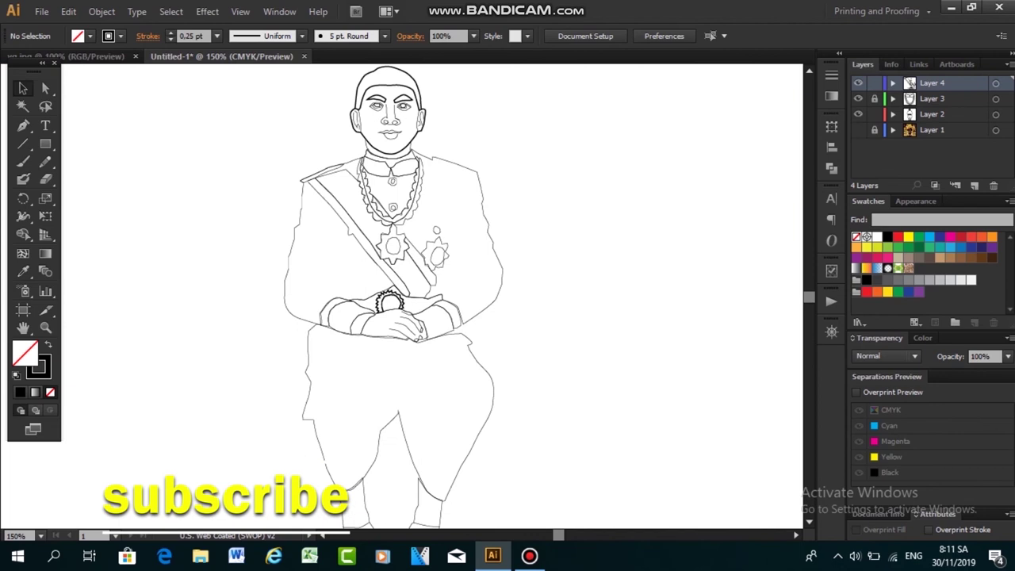
{"action": "scroll", "coordinate": [393, 297], "scroll_direction": "down", "scroll_amount": 2}
{"action": "scroll", "coordinate": [393, 297], "scroll_direction": "up", "scroll_amount": 2}
{"action": "left_click", "coordinate": [858, 130]}
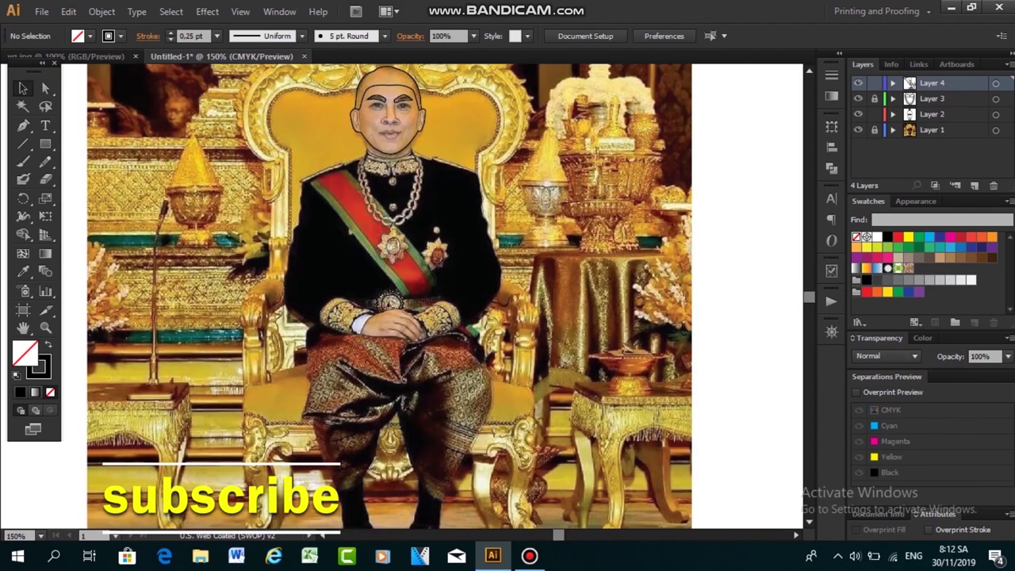
{"action": "scroll", "coordinate": [394, 297], "scroll_direction": "down", "scroll_amount": 3}
{"action": "scroll", "coordinate": [393, 297], "scroll_direction": "down", "scroll_amount": 1}
{"action": "key", "text": "ctrl+plus"}
{"action": "key", "text": "ctrl+plus"}
{"action": "scroll", "coordinate": [393, 297], "scroll_direction": "down", "scroll_amount": 2}
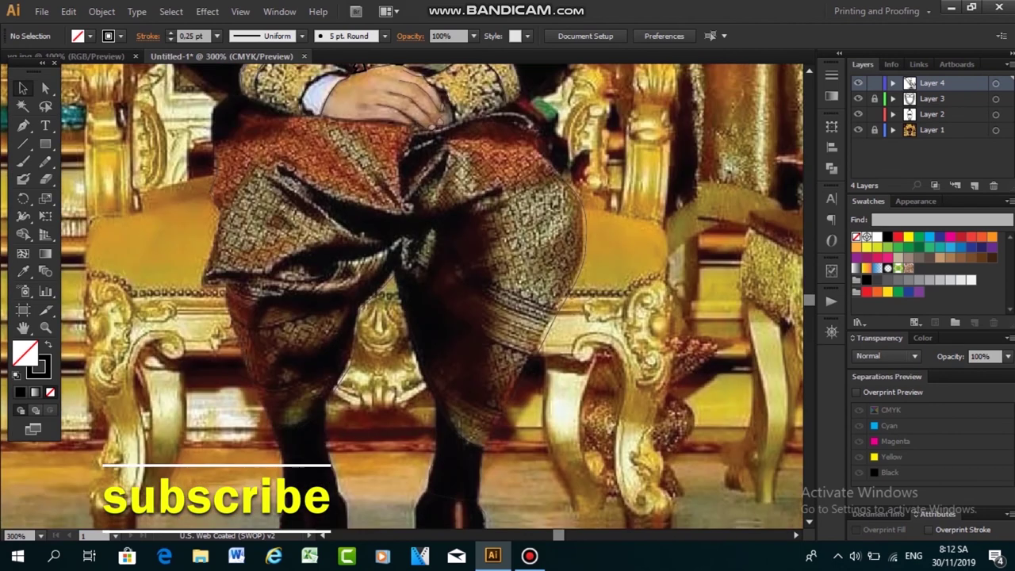
{"action": "scroll", "coordinate": [393, 297], "scroll_direction": "down", "scroll_amount": 2}
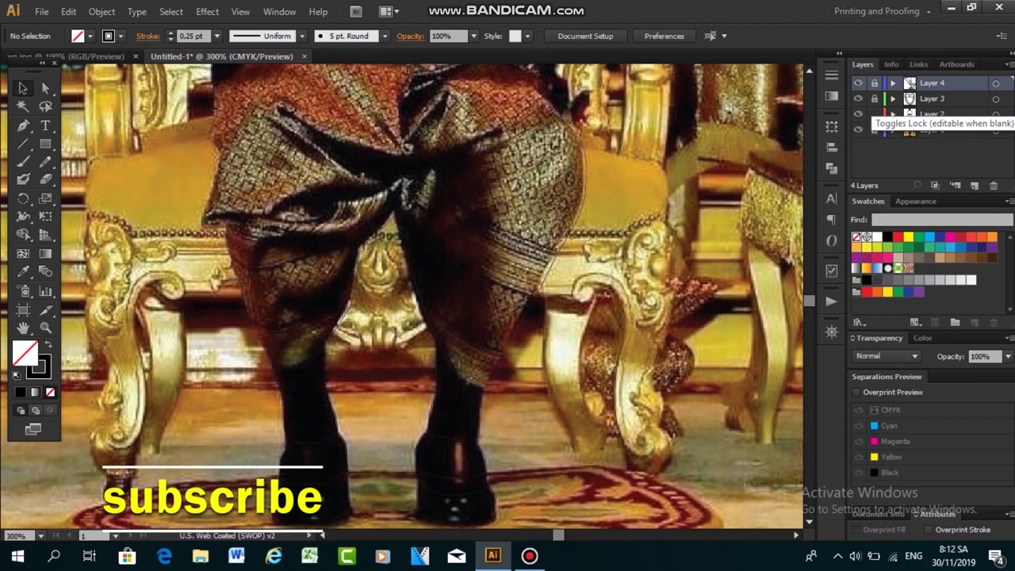
{"action": "left_click", "coordinate": [874, 82]}
{"action": "scroll", "coordinate": [394, 297], "scroll_direction": "up", "scroll_amount": 2}
Trace a curved cloth fold below the hands and set the stroke weight to 1 pt
{"action": "left_click", "coordinate": [23, 125]}
{"action": "left_click", "coordinate": [415, 127]}
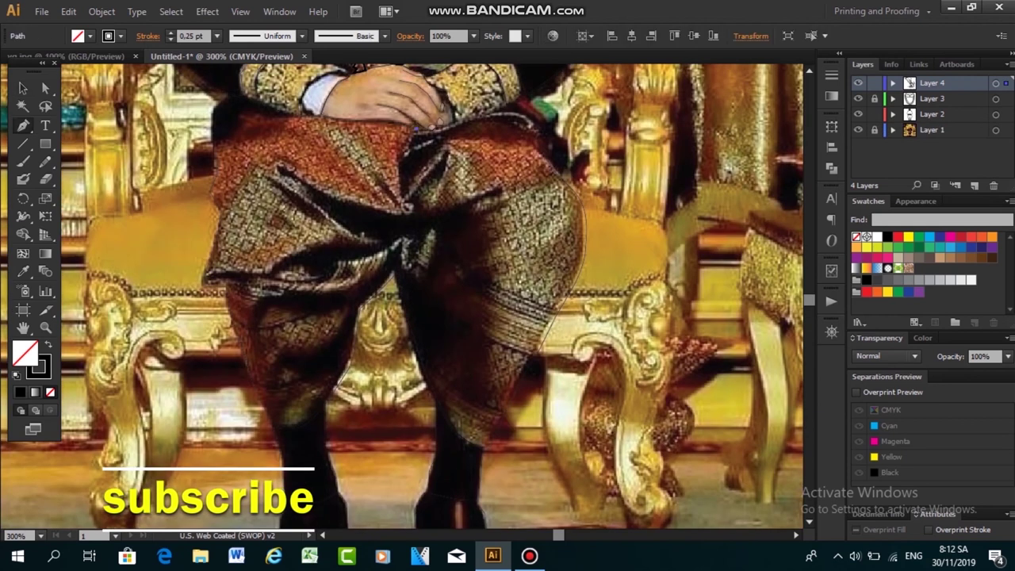
{"action": "left_click", "coordinate": [400, 177]}
{"action": "left_click_drag", "start_coordinate": [406, 195], "coordinate": [444, 149]}
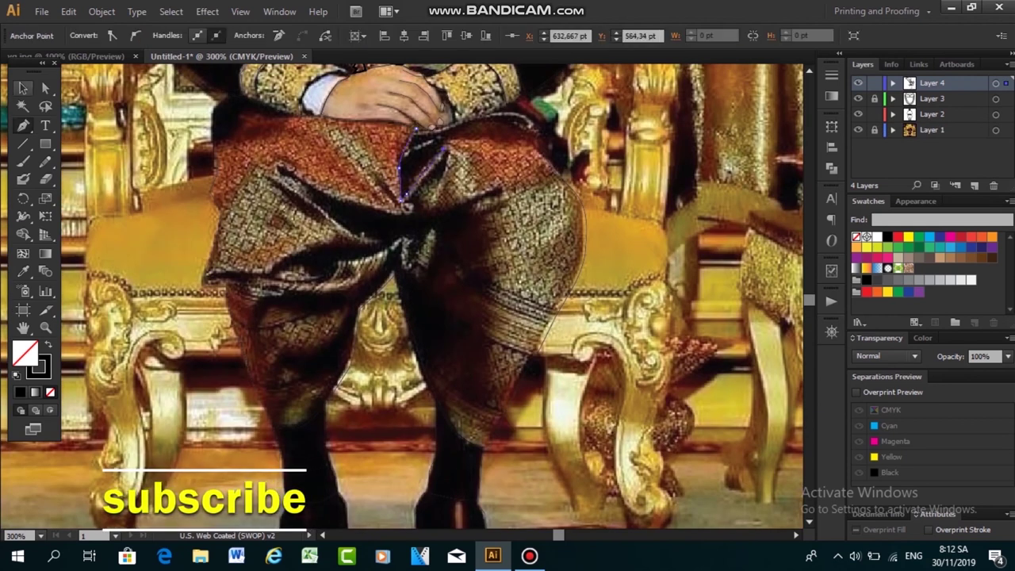
{"action": "key", "text": "v"}
{"action": "key", "text": "ctrl+shift+a"}
{"action": "left_click", "coordinate": [216, 36]}
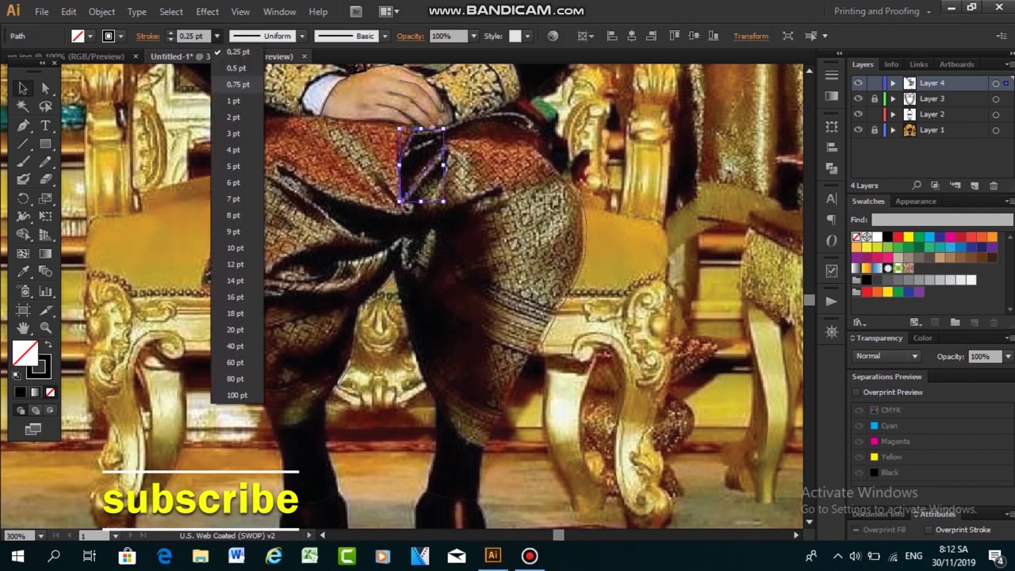
{"action": "left_click", "coordinate": [237, 105]}
{"action": "key", "text": "p"}
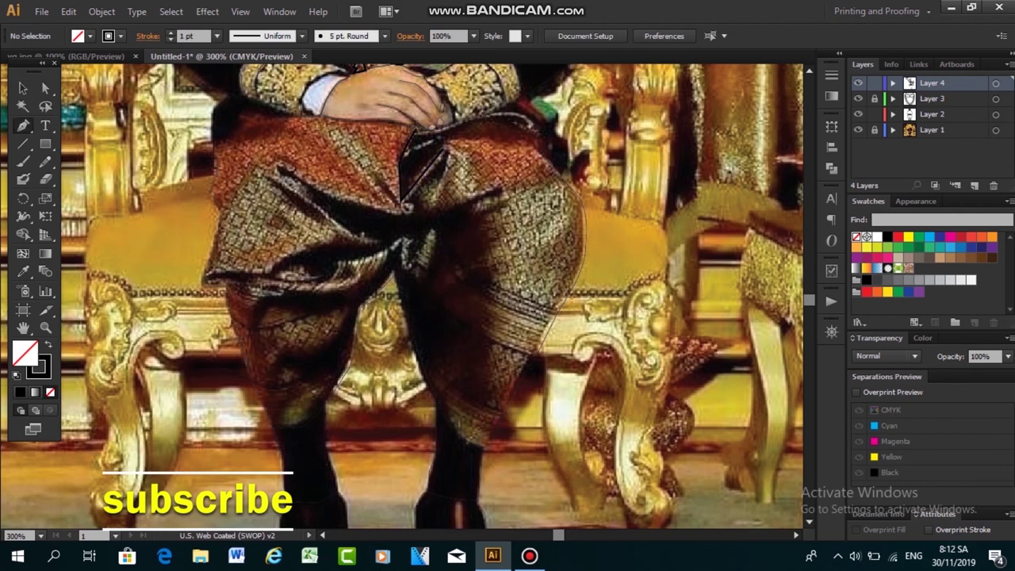
Draw two more short fold outlines on the cloth below the hands
{"action": "scroll", "coordinate": [402, 296], "scroll_direction": "down", "scroll_amount": 1}
{"action": "left_click", "coordinate": [453, 118]}
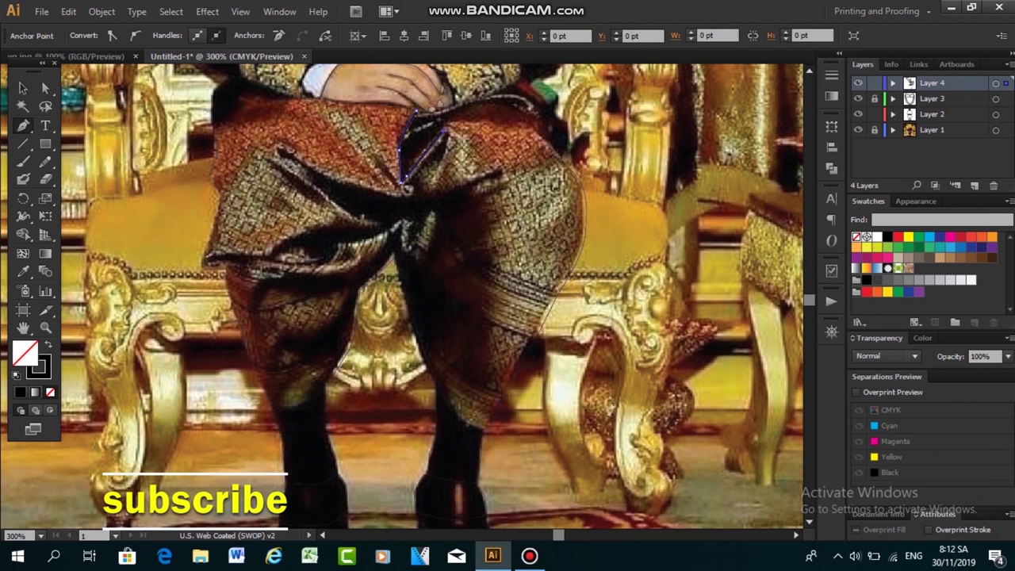
{"action": "left_click", "coordinate": [434, 116]}
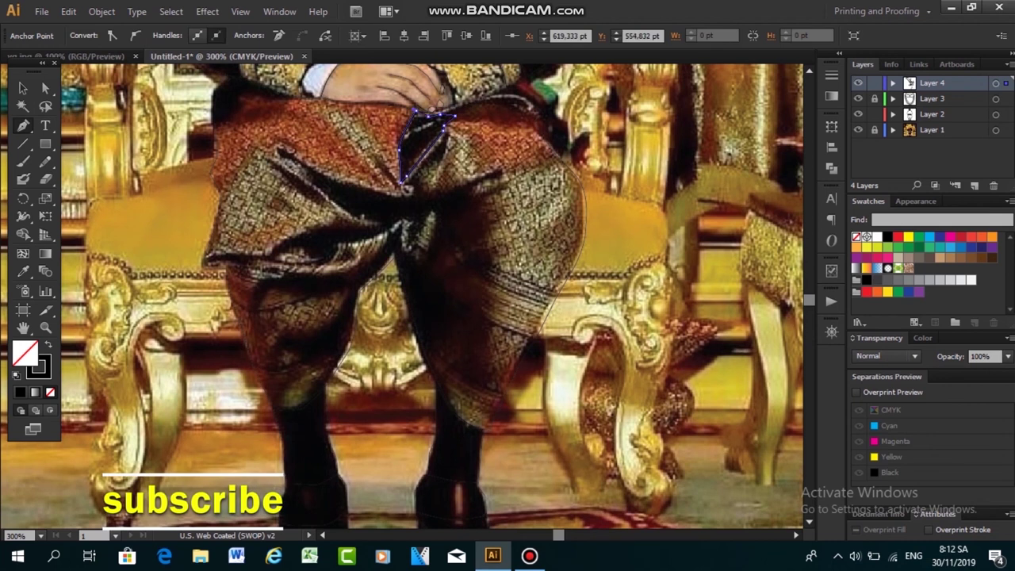
{"action": "left_click", "coordinate": [492, 143], "text": "ctrl"}
{"action": "key", "text": "p"}
{"action": "left_click", "coordinate": [416, 111]}
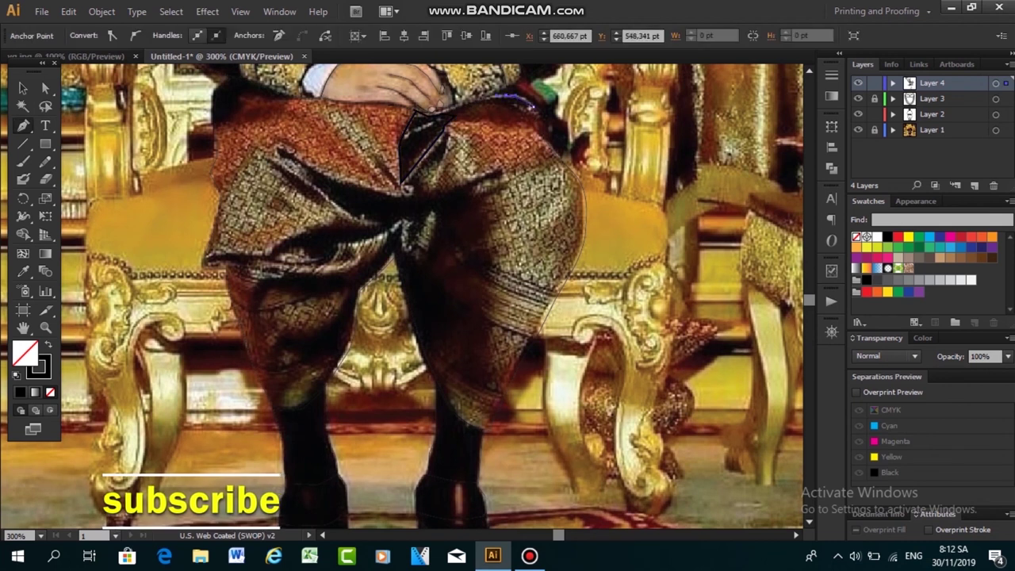
{"action": "left_click", "coordinate": [403, 186], "text": "ctrl"}
{"action": "scroll", "coordinate": [403, 186], "scroll_direction": "down", "scroll_amount": 1}
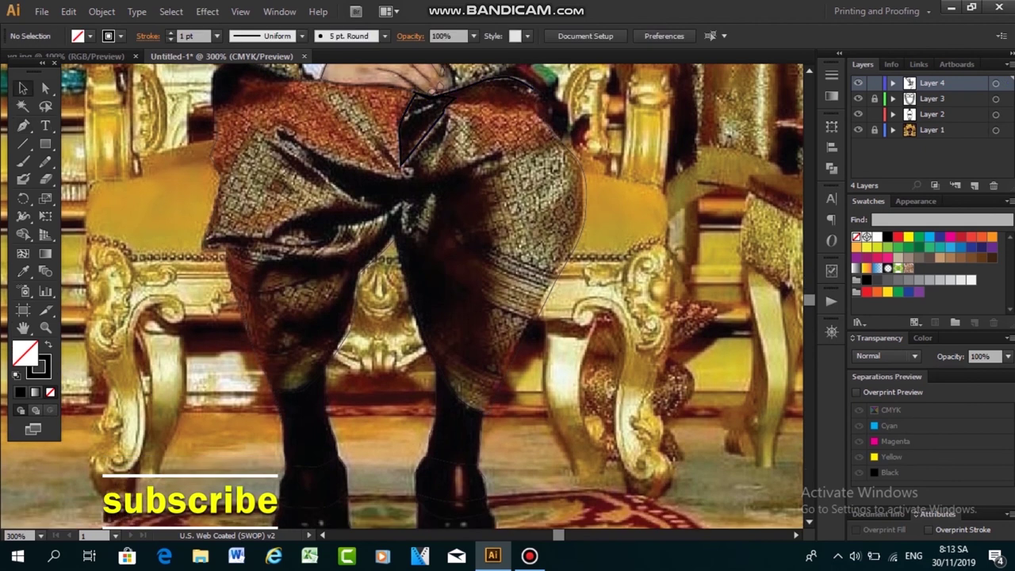
Trace the lap cloth's edge along the left thigh
{"action": "left_click", "coordinate": [405, 171]}
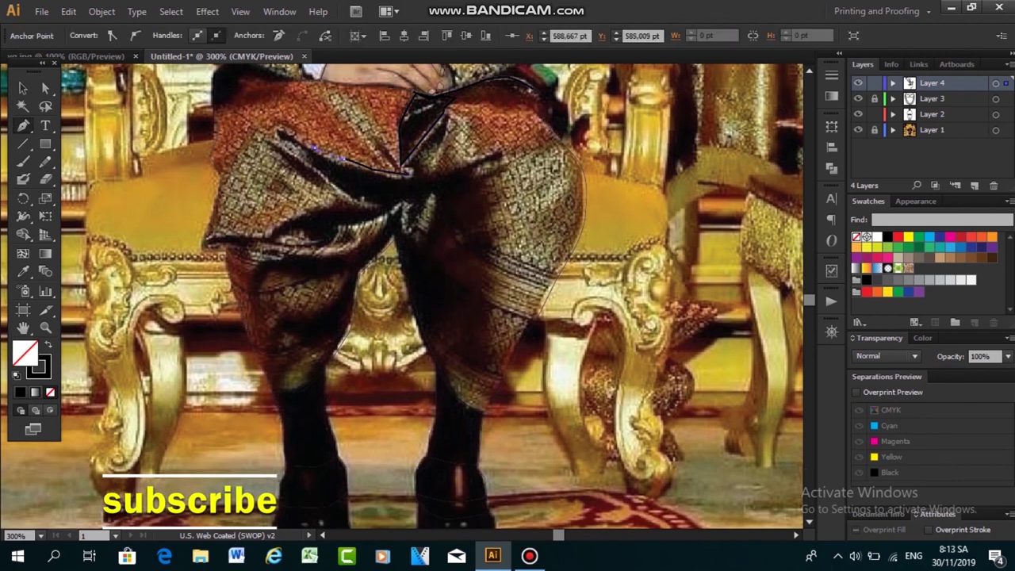
{"action": "left_click", "coordinate": [276, 129]}
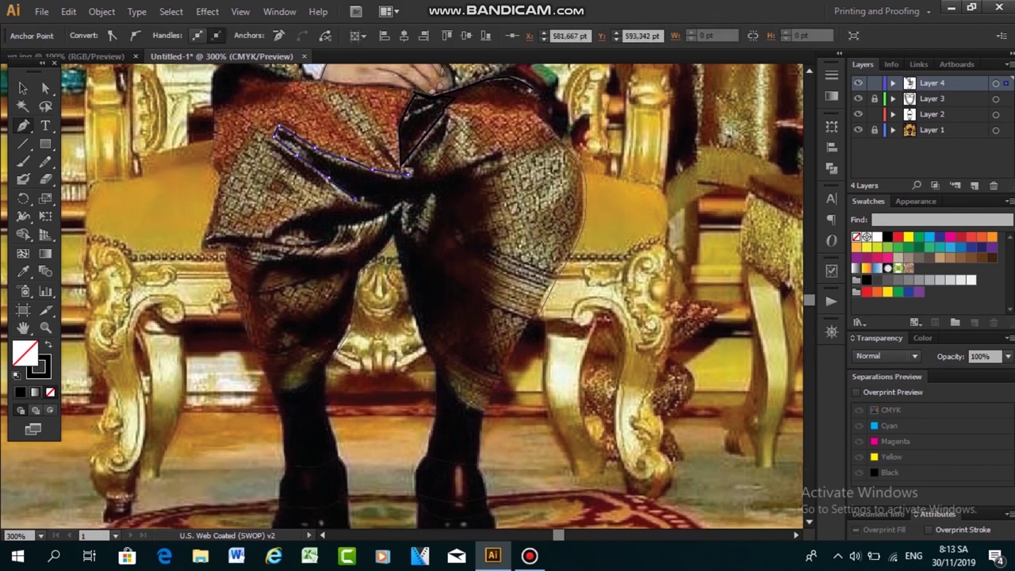
{"action": "left_click", "coordinate": [382, 207]}
{"action": "left_click", "coordinate": [291, 224]}
{"action": "left_click", "coordinate": [268, 239]}
{"action": "left_click", "coordinate": [205, 240]}
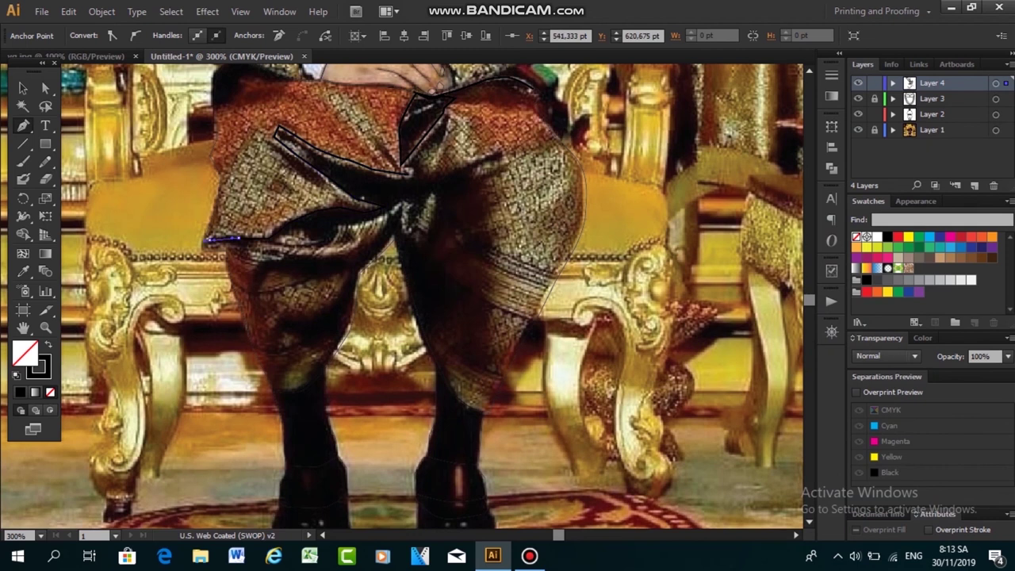
{"action": "left_click", "coordinate": [218, 185]}
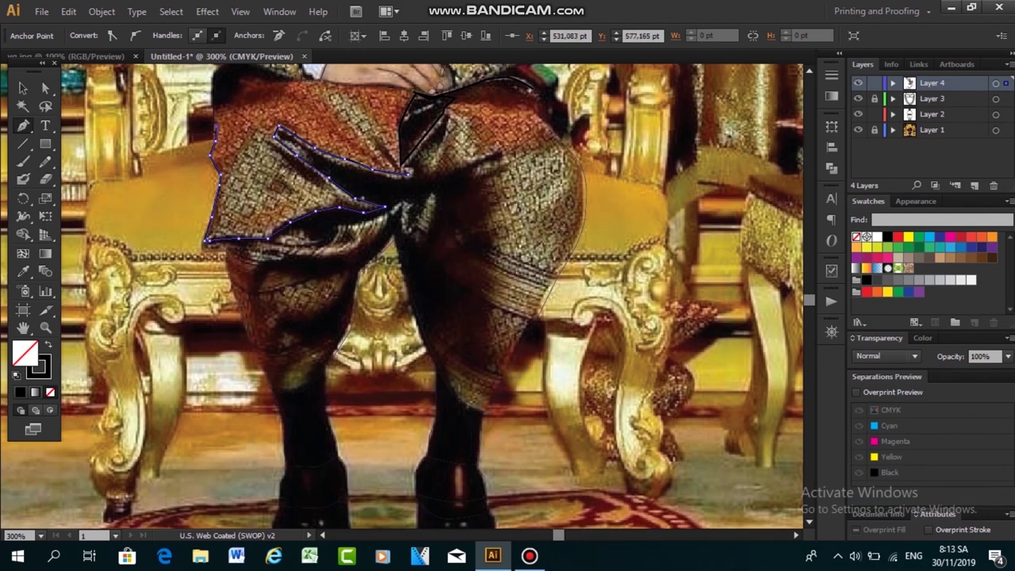
{"action": "left_click", "coordinate": [231, 99]}
Trace the lap cloth's top edge toward the hands and close the shape
{"action": "scroll", "coordinate": [238, 88], "scroll_direction": "up", "scroll_amount": 2}
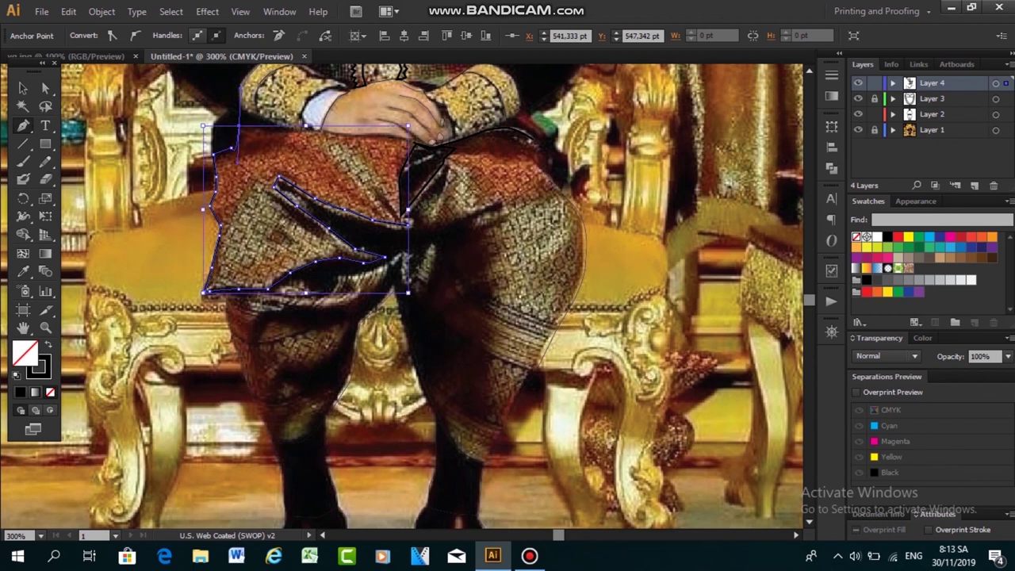
{"action": "left_click", "coordinate": [236, 135]}
{"action": "left_click", "coordinate": [249, 120]}
{"action": "left_click", "coordinate": [284, 128]}
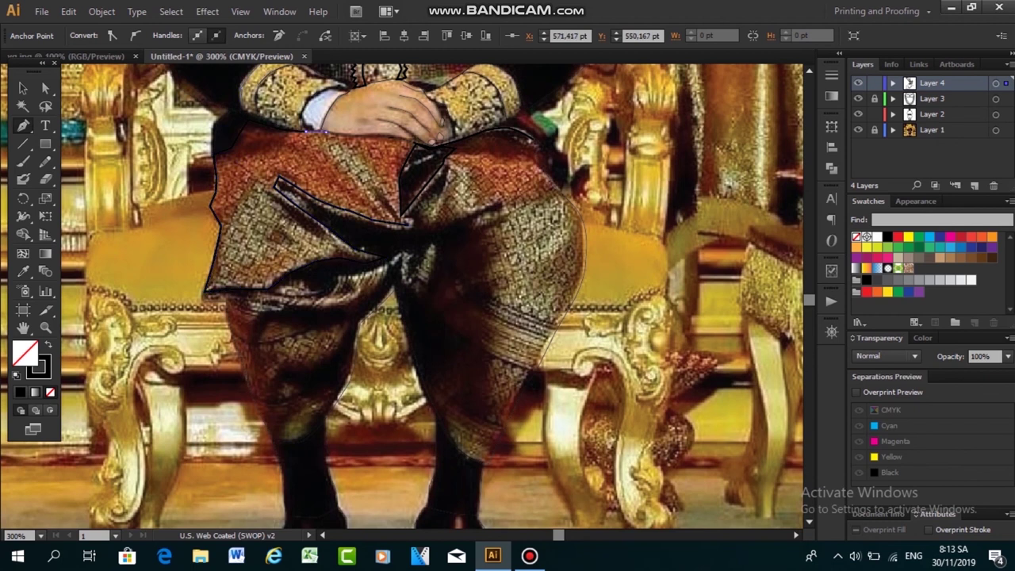
{"action": "left_click", "coordinate": [320, 132]}
{"action": "left_click", "coordinate": [354, 134]}
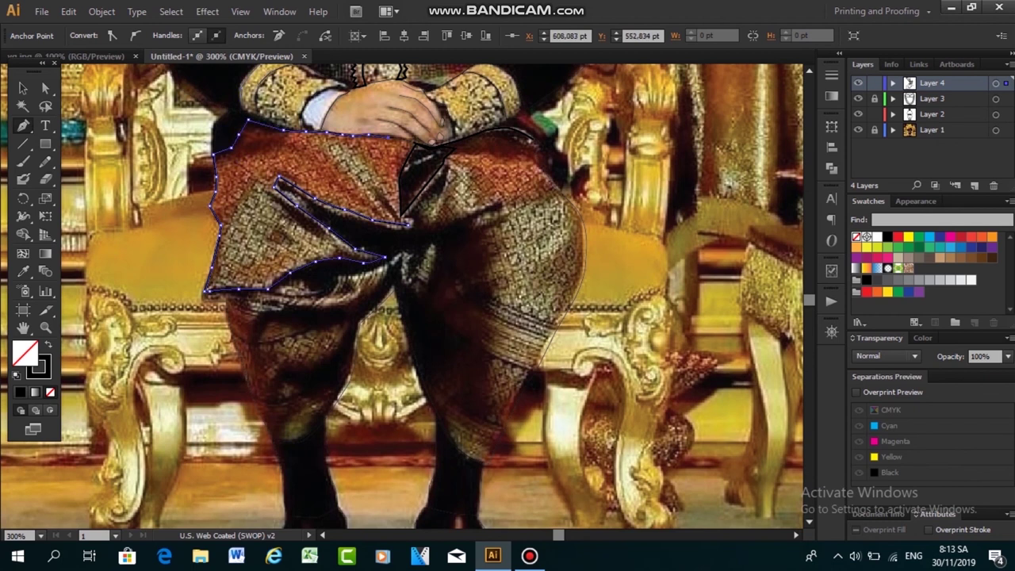
{"action": "left_click", "coordinate": [408, 224]}
{"action": "key", "text": "ctrl+shift+a"}
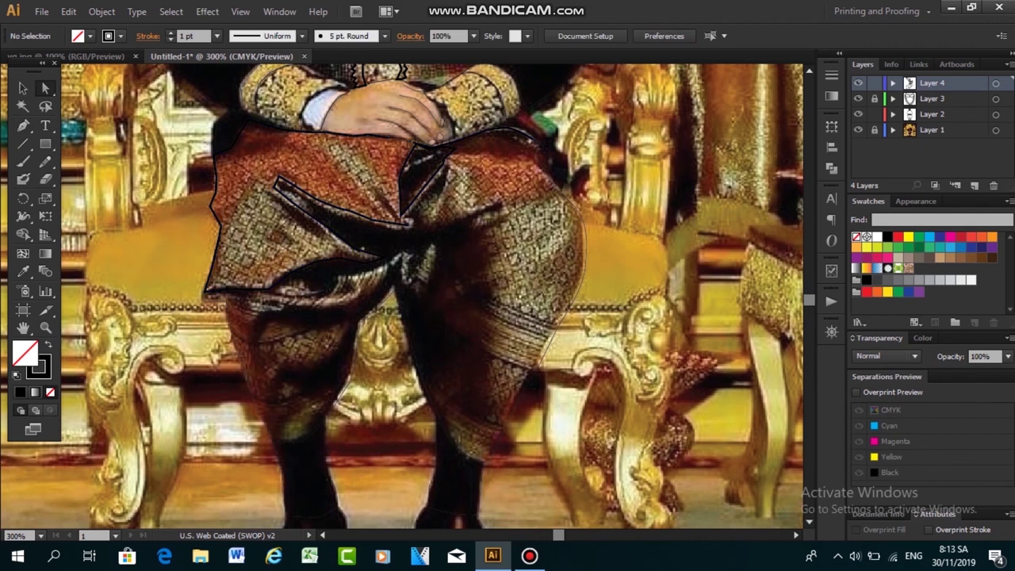
Review the finished lap-cloth outline and clear the selection
{"action": "key", "text": "ctrl+z"}
{"action": "key", "text": "ctrl+shift+a"}
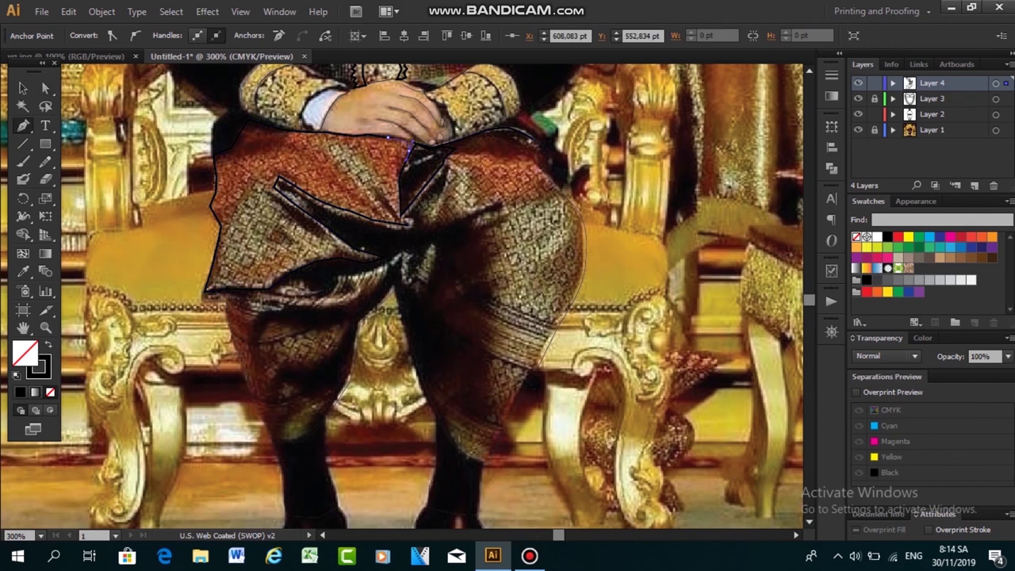
{"action": "key", "text": "ctrl+z"}
{"action": "key", "text": "ctrl+shift+a"}
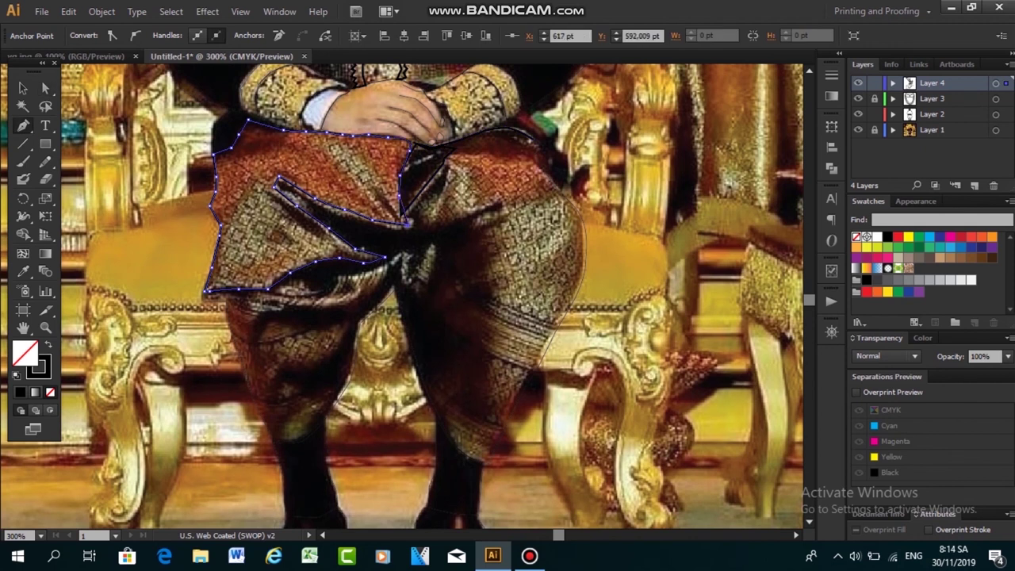
{"action": "key", "text": "v"}
{"action": "key", "text": "ctrl+shift+a"}
{"action": "scroll", "coordinate": [403, 297], "scroll_direction": "down", "scroll_amount": 1}
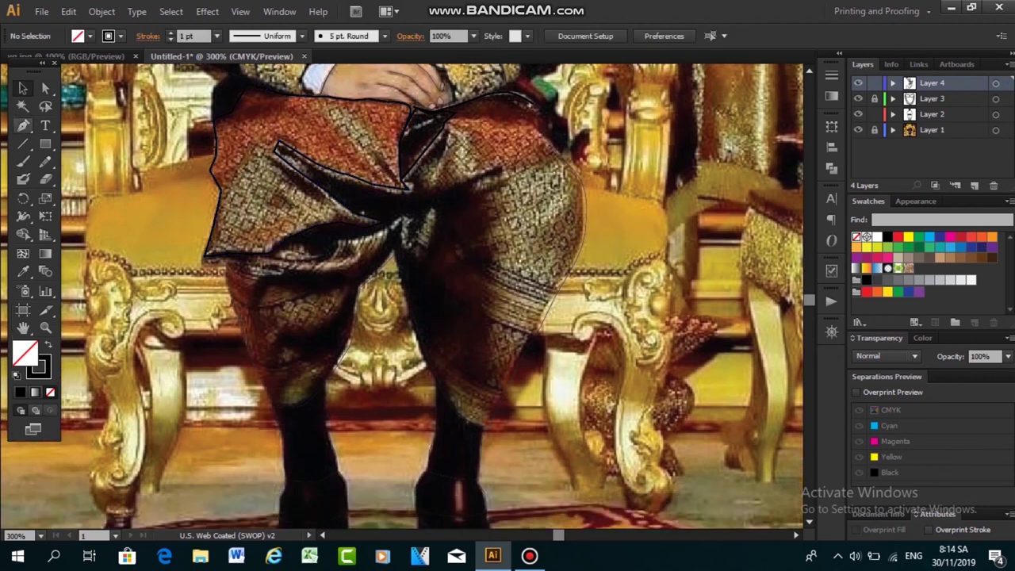
Draw short open fold lines on the drapery near and across the central knot
{"action": "left_click", "coordinate": [436, 200]}
{"action": "left_click", "coordinate": [502, 168]}
{"action": "left_click", "coordinate": [502, 168], "text": "ctrl"}
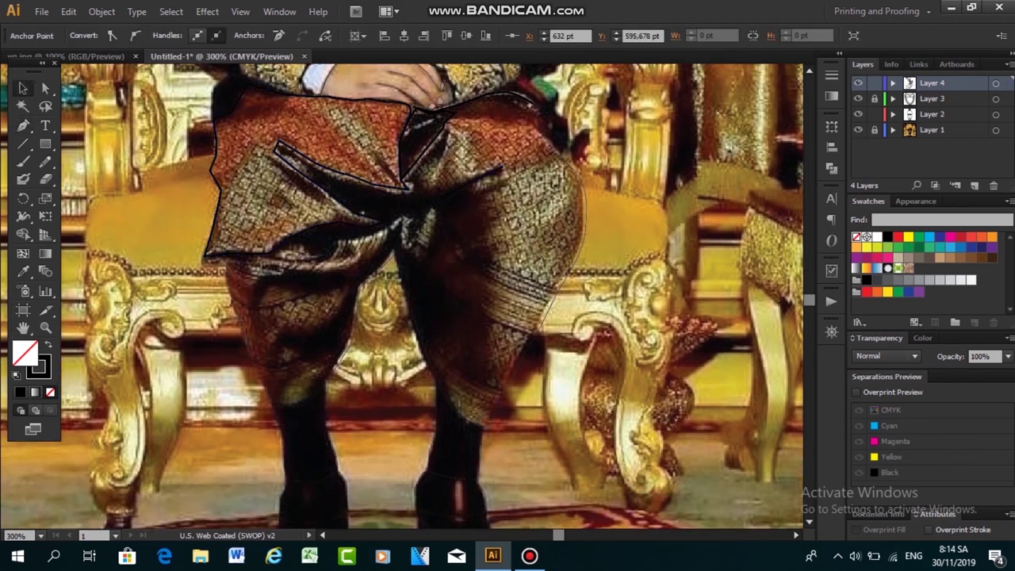
{"action": "left_click", "coordinate": [430, 191]}
{"action": "left_click", "coordinate": [451, 129]}
{"action": "key", "text": "ctrl+shift+a"}
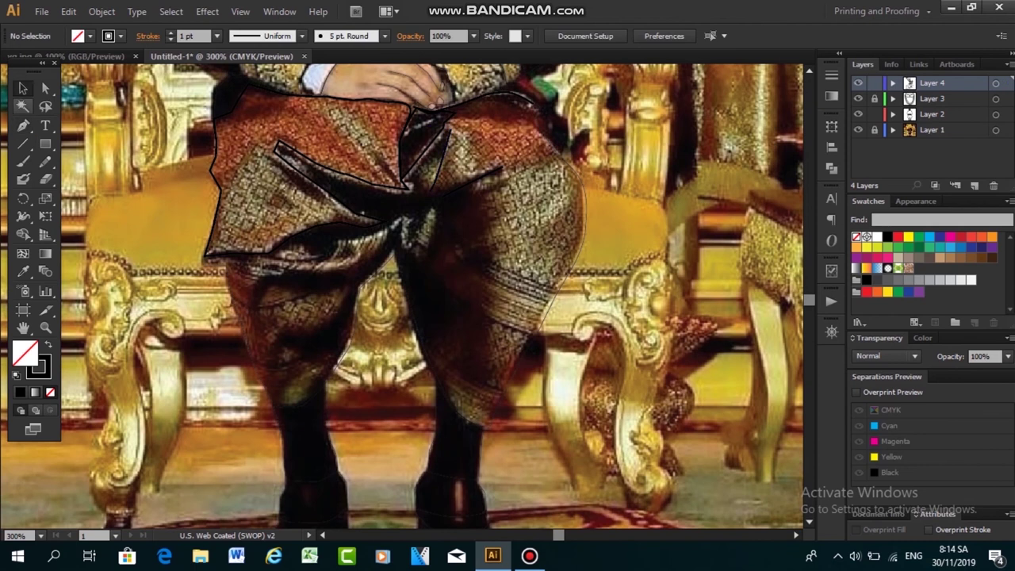
{"action": "left_click", "coordinate": [359, 191]}
{"action": "left_click", "coordinate": [408, 201]}
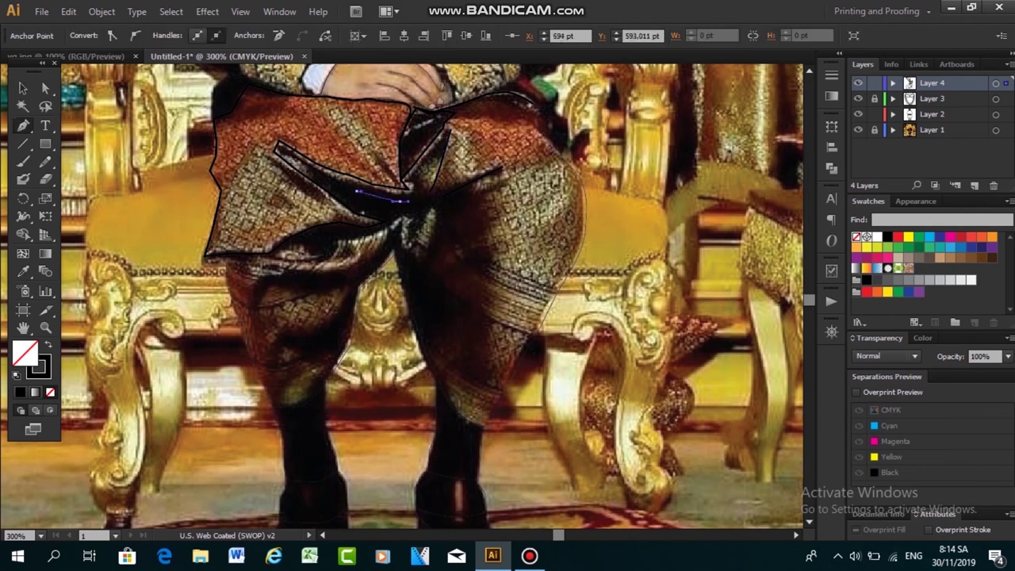
{"action": "key", "text": "ctrl+shift+a"}
{"action": "scroll", "coordinate": [402, 298], "scroll_direction": "down", "scroll_amount": 1}
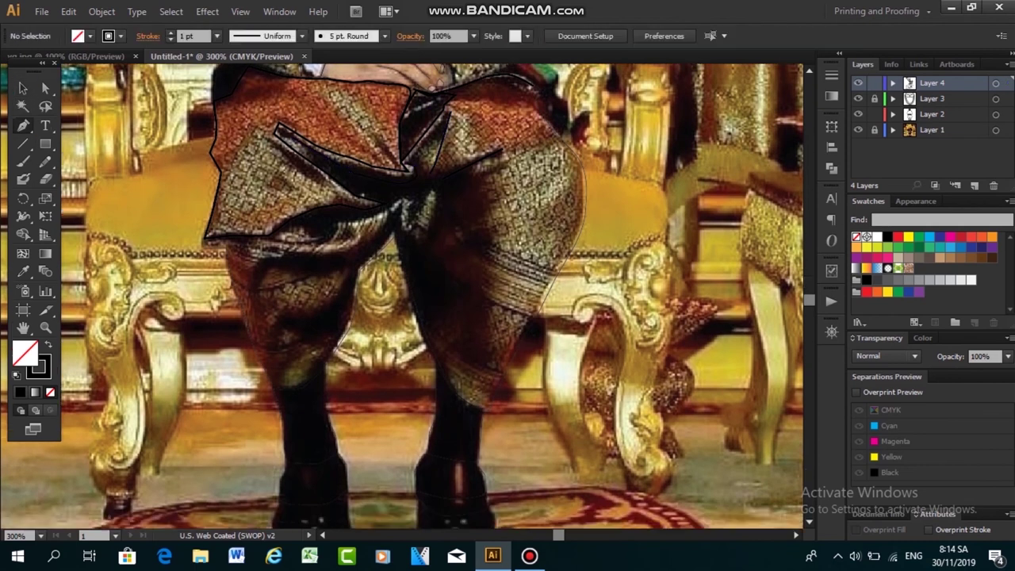
Draw the inner left-leg edge line and a fold across the left thigh
{"action": "left_click", "coordinate": [354, 265]}
{"action": "left_click", "coordinate": [402, 205]}
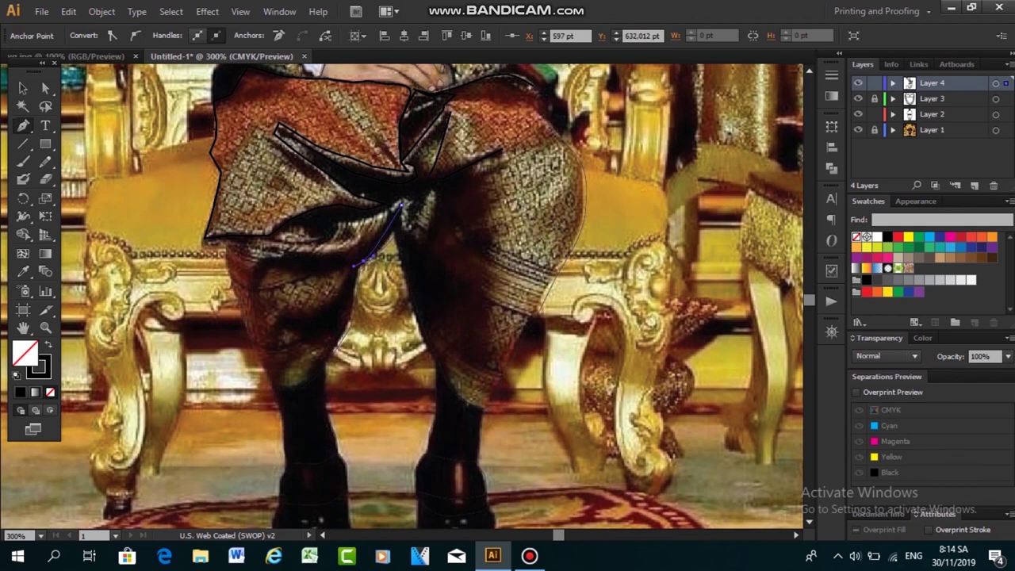
{"action": "left_click", "coordinate": [292, 361]}
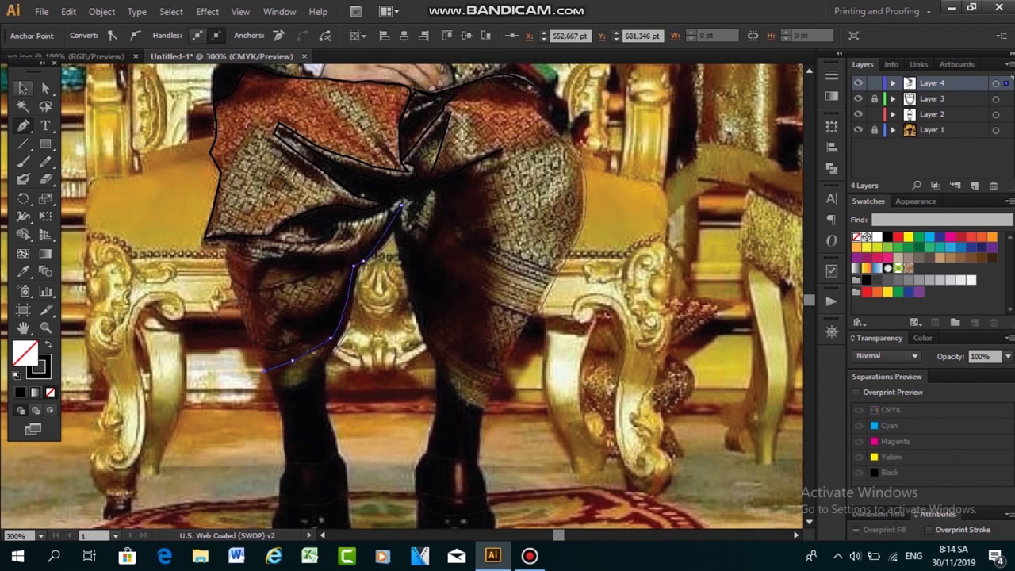
{"action": "key", "text": "ctrl+shift+a"}
{"action": "left_click", "coordinate": [250, 291]}
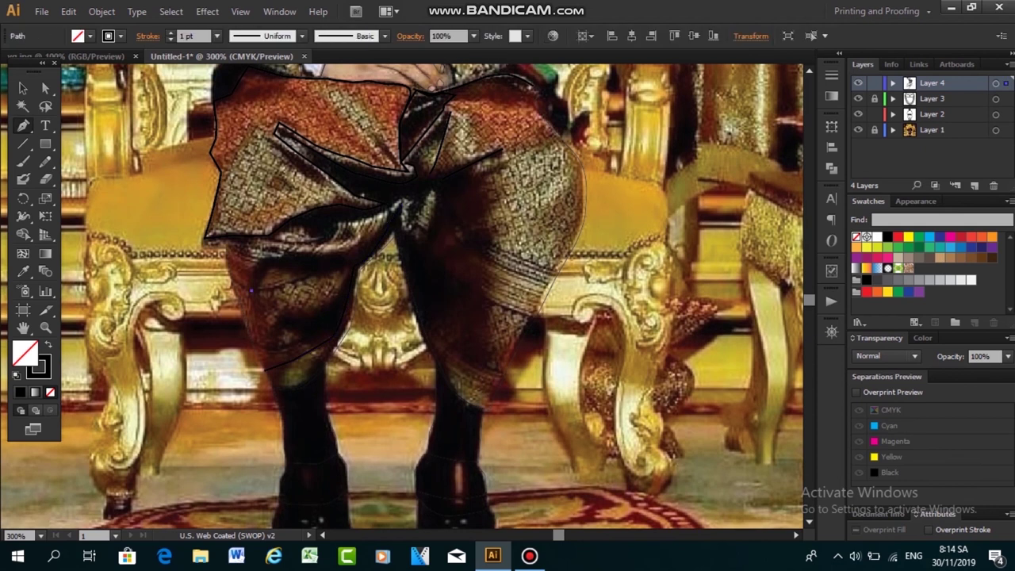
{"action": "left_click", "coordinate": [303, 281]}
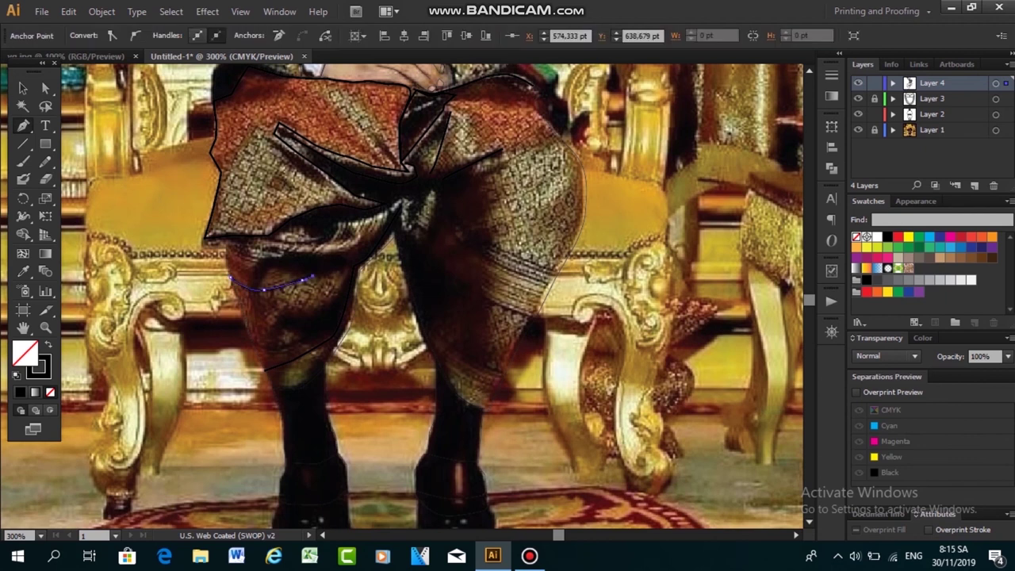
{"action": "key", "text": "ctrl+shift+a"}
Add more fold lines across the thigh and beneath the lap cloth edge
{"action": "left_click", "coordinate": [278, 260]}
{"action": "key", "text": "ctrl+shift+a"}
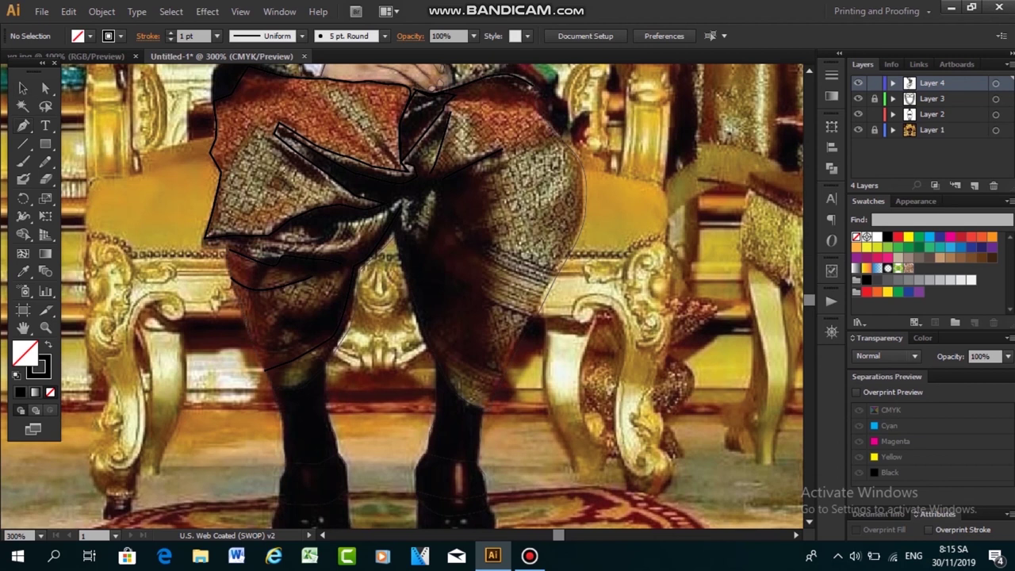
{"action": "left_click", "coordinate": [272, 238]}
{"action": "left_click", "coordinate": [328, 236]}
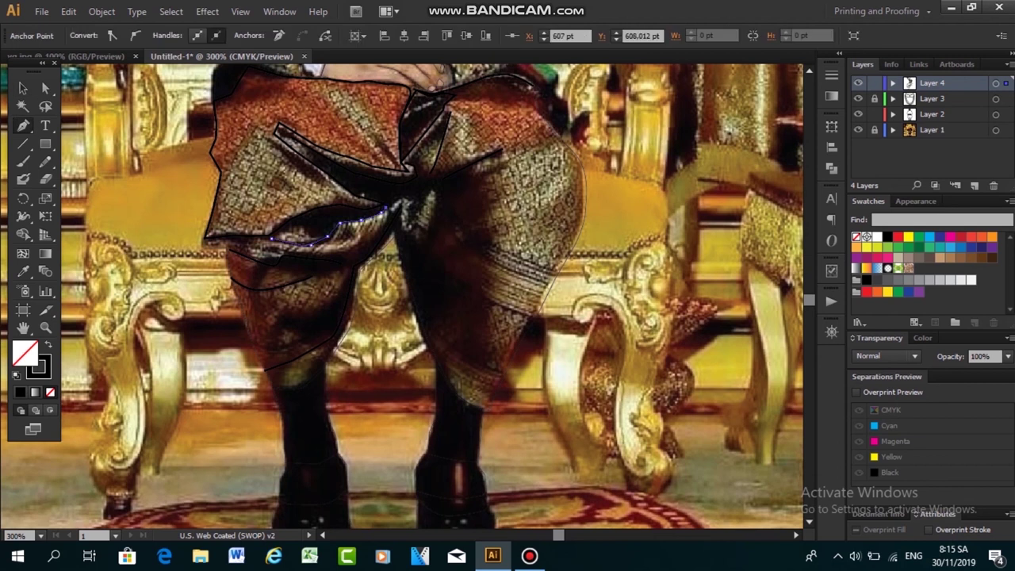
{"action": "key", "text": "ctrl+shift+a"}
{"action": "left_click", "coordinate": [207, 241]}
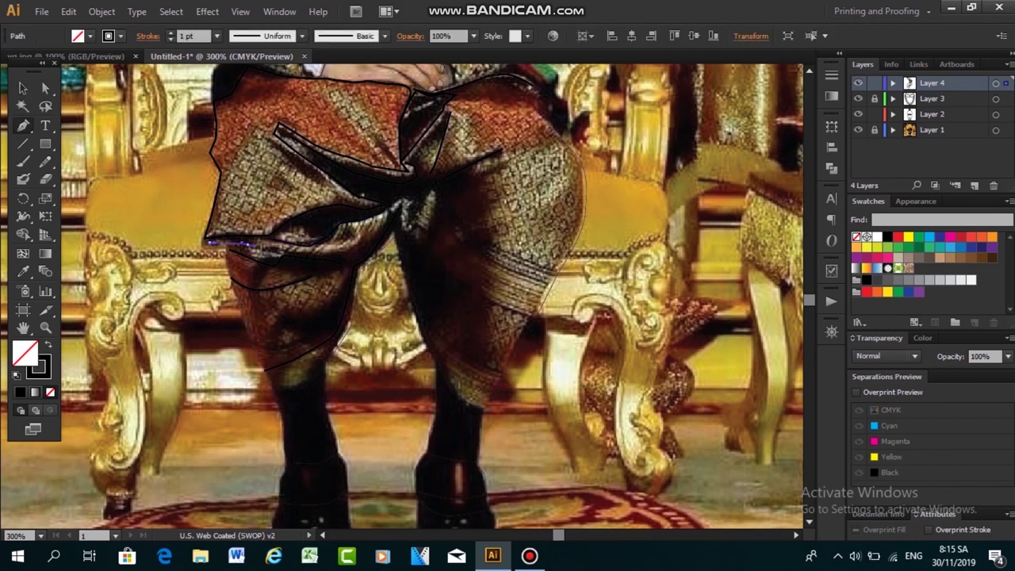
{"action": "left_click", "coordinate": [299, 250]}
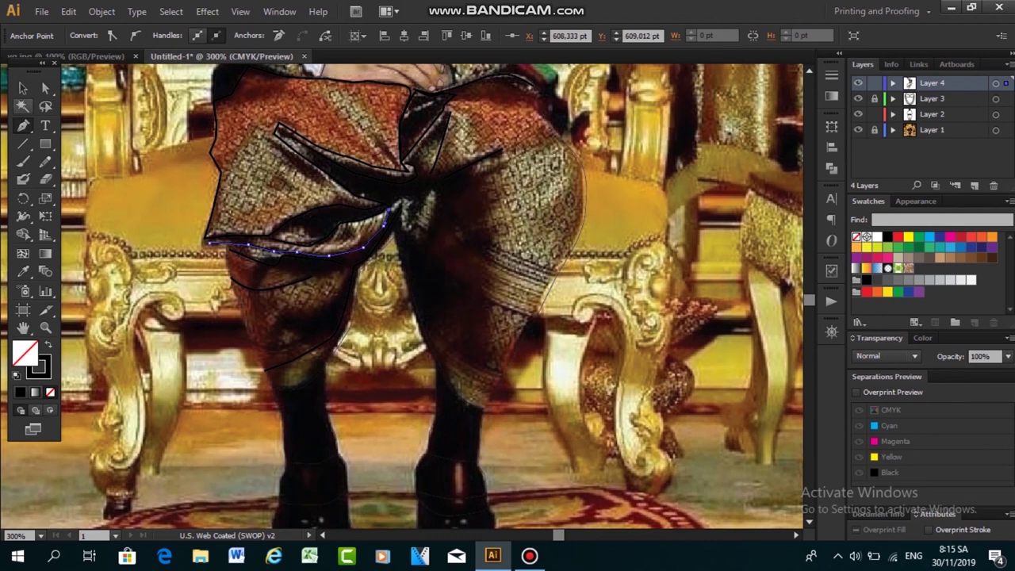
{"action": "key", "text": "ctrl+shift+a"}
Draw the zigzag crease on the lower leg and a fold beside the central knot
{"action": "scroll", "coordinate": [404, 297], "scroll_direction": "down", "scroll_amount": 1}
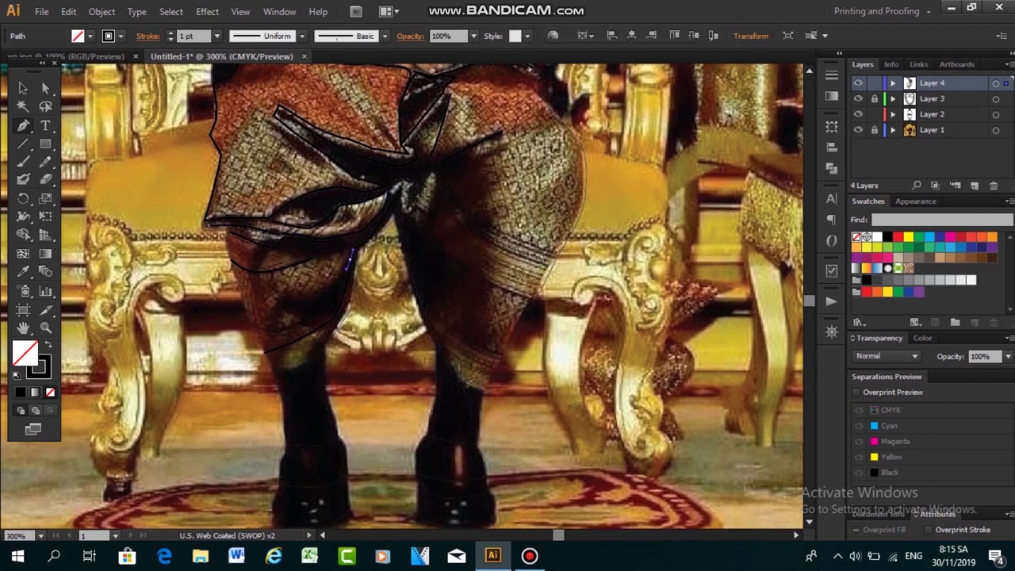
{"action": "left_click", "coordinate": [281, 303]}
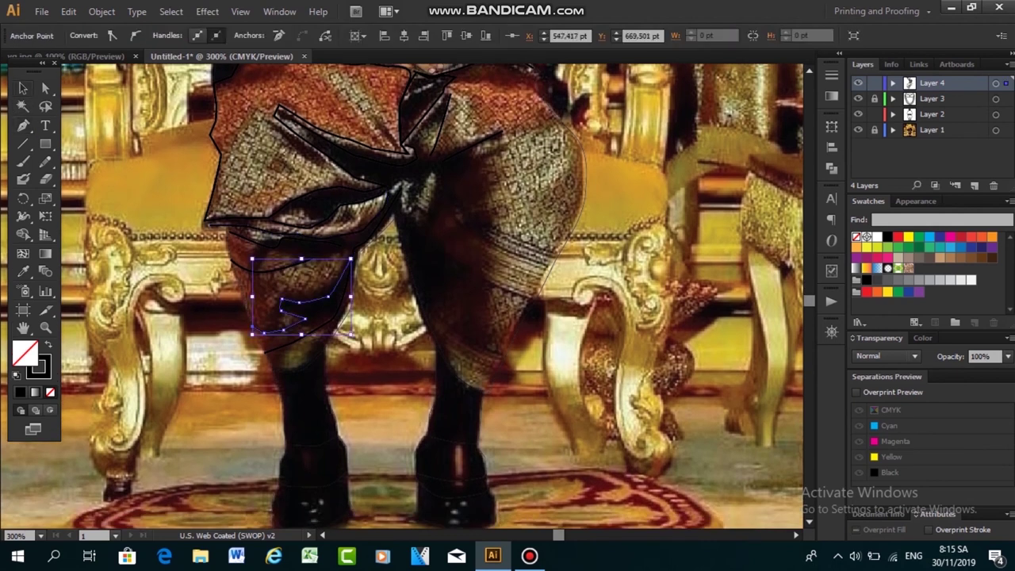
{"action": "key", "text": "ctrl+shift+a"}
{"action": "scroll", "coordinate": [404, 298], "scroll_direction": "up", "scroll_amount": 2}
{"action": "scroll", "coordinate": [404, 297], "scroll_direction": "up", "scroll_amount": 1}
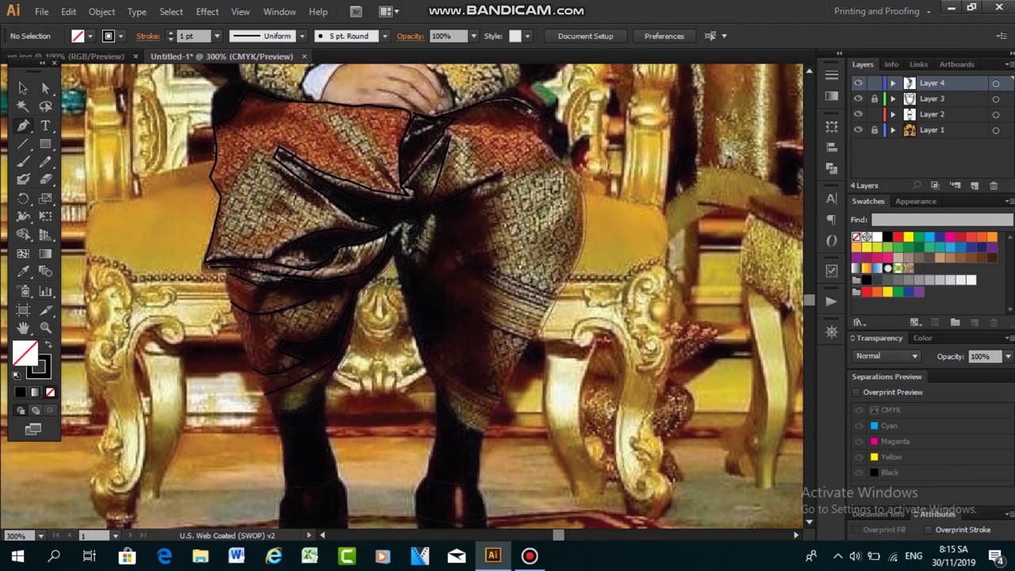
{"action": "left_click", "coordinate": [451, 136]}
{"action": "left_click", "coordinate": [430, 197]}
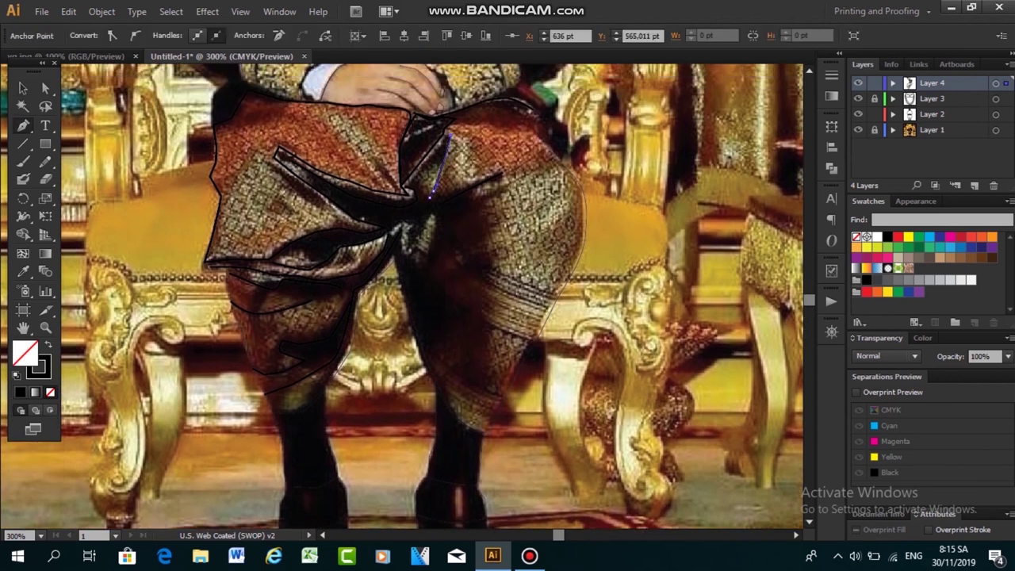
Draw two curved fold lines across the drapery on the king's right leg
{"action": "scroll", "coordinate": [431, 197], "scroll_direction": "down", "scroll_amount": 2}
{"action": "left_click", "coordinate": [423, 311]}
{"action": "left_click_drag", "start_coordinate": [486, 355], "coordinate": [501, 361]}
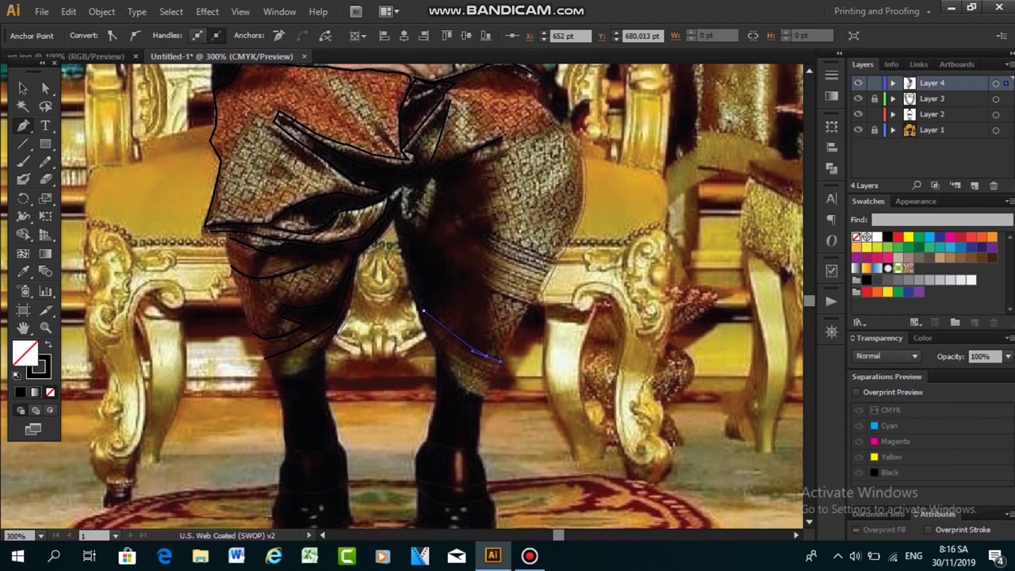
{"action": "key", "text": "ctrl+shift+a"}
{"action": "left_click", "coordinate": [423, 235]}
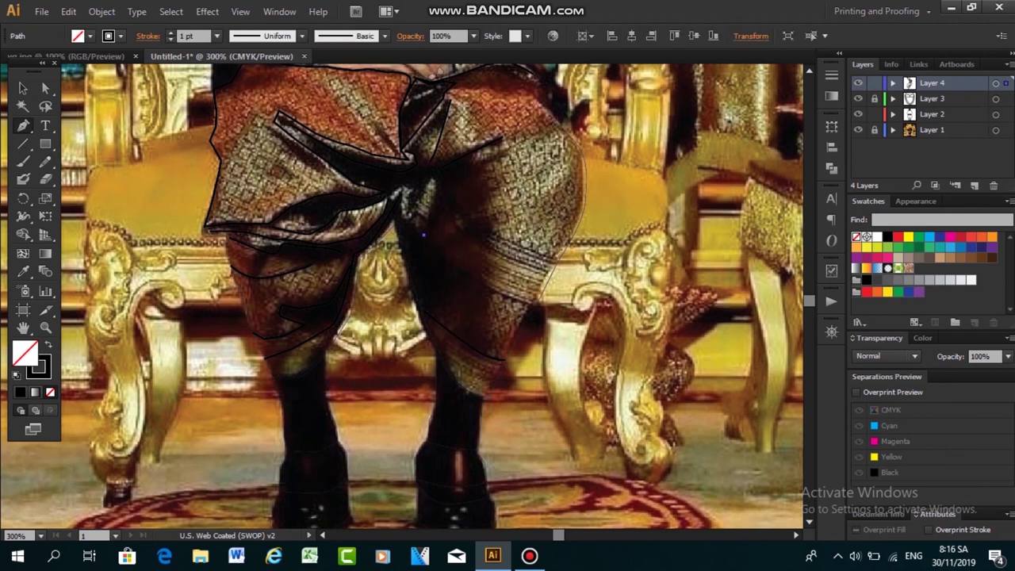
{"action": "left_click_drag", "start_coordinate": [498, 292], "coordinate": [518, 300]}
{"action": "key", "text": "ctrl+shift+a"}
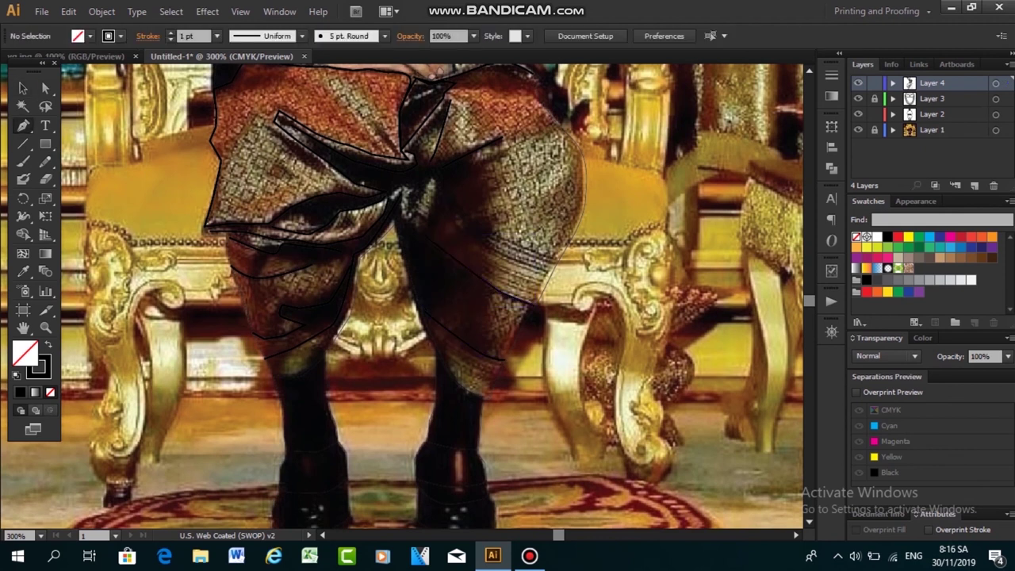
Add another short curved fold line on the right-leg cloth
{"action": "left_click_drag", "start_coordinate": [432, 202], "coordinate": [428, 220]}
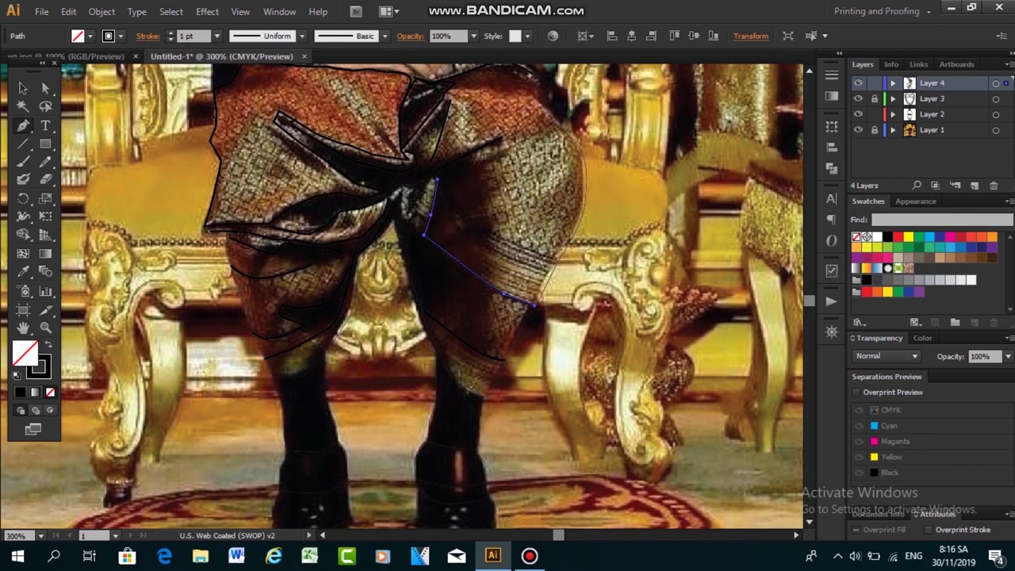
{"action": "key", "text": "ctrl+shift+a"}
{"action": "key", "text": "p"}
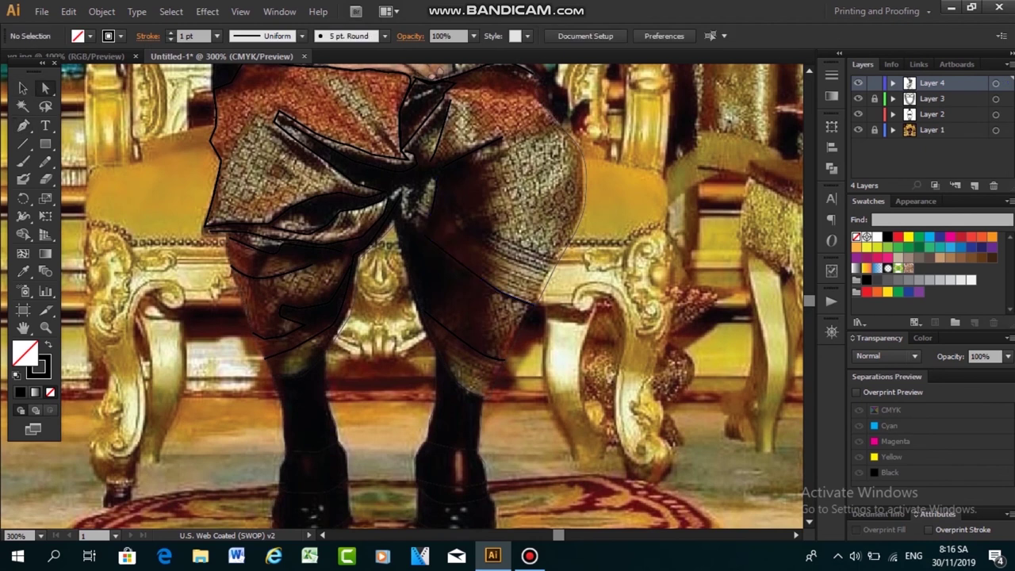
{"action": "left_click_drag", "start_coordinate": [433, 197], "coordinate": [421, 239]}
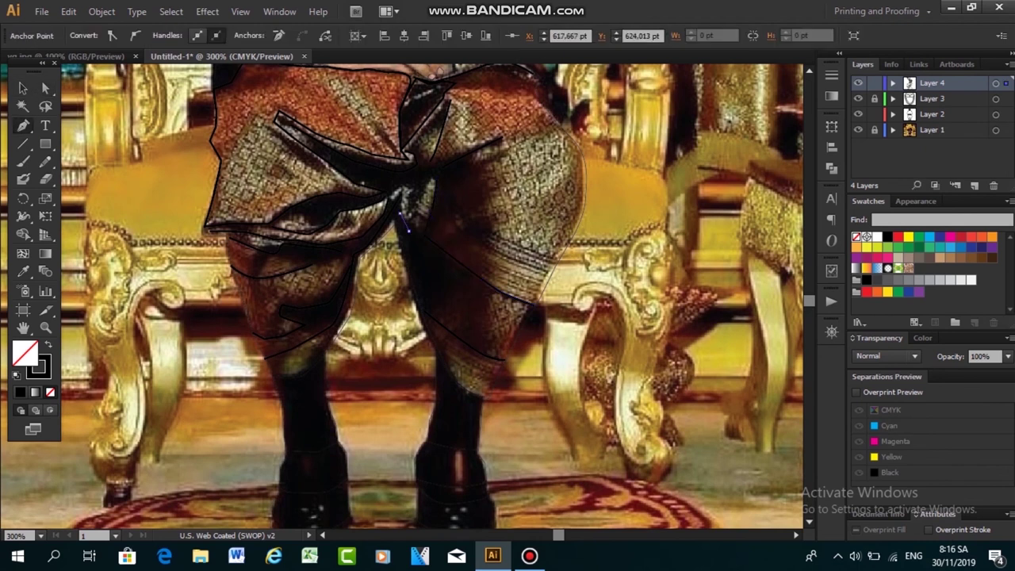
{"action": "key", "text": "ctrl+shift+a"}
{"action": "scroll", "coordinate": [476, 238], "scroll_direction": "down", "scroll_amount": 1}
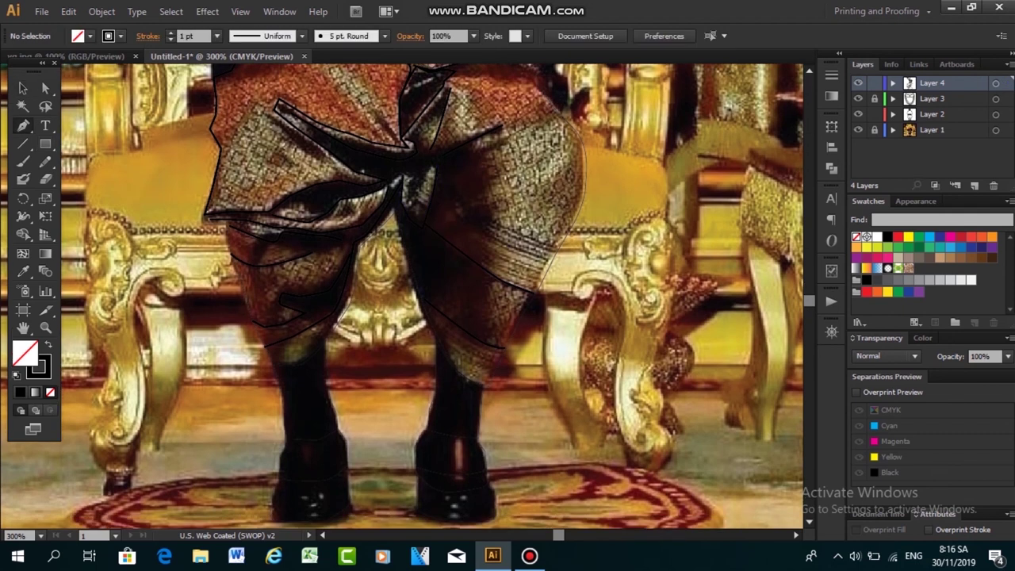
Draw a longer fold line curving across the thigh toward the right knee
{"action": "left_click", "coordinate": [435, 196]}
{"action": "left_click_drag", "start_coordinate": [498, 244], "coordinate": [547, 257]}
{"action": "left_click_drag", "start_coordinate": [468, 221], "coordinate": [477, 210]}
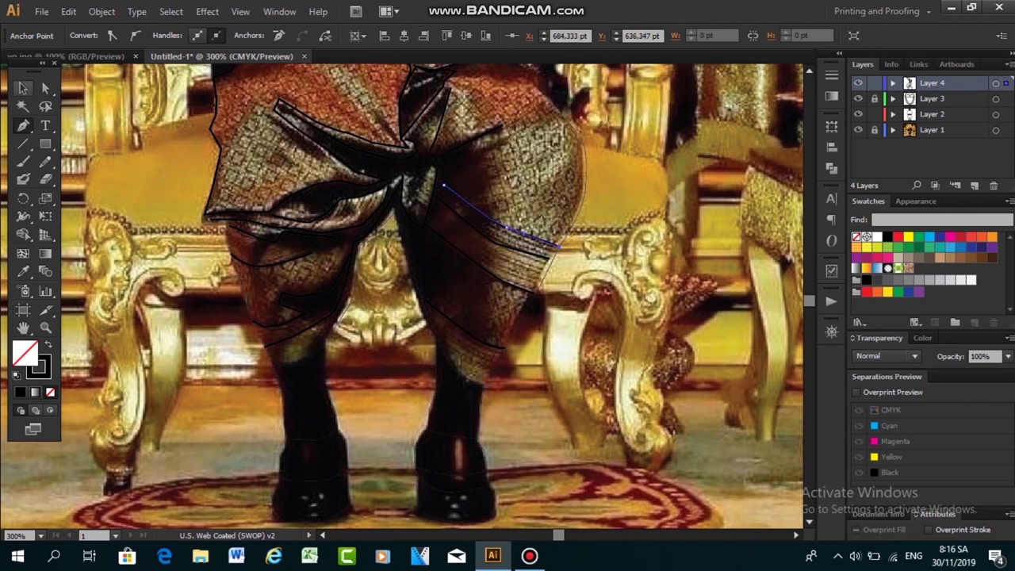
{"action": "scroll", "coordinate": [402, 296], "scroll_direction": "up", "scroll_amount": 1}
{"action": "scroll", "coordinate": [402, 296], "scroll_direction": "up", "scroll_amount": 1}
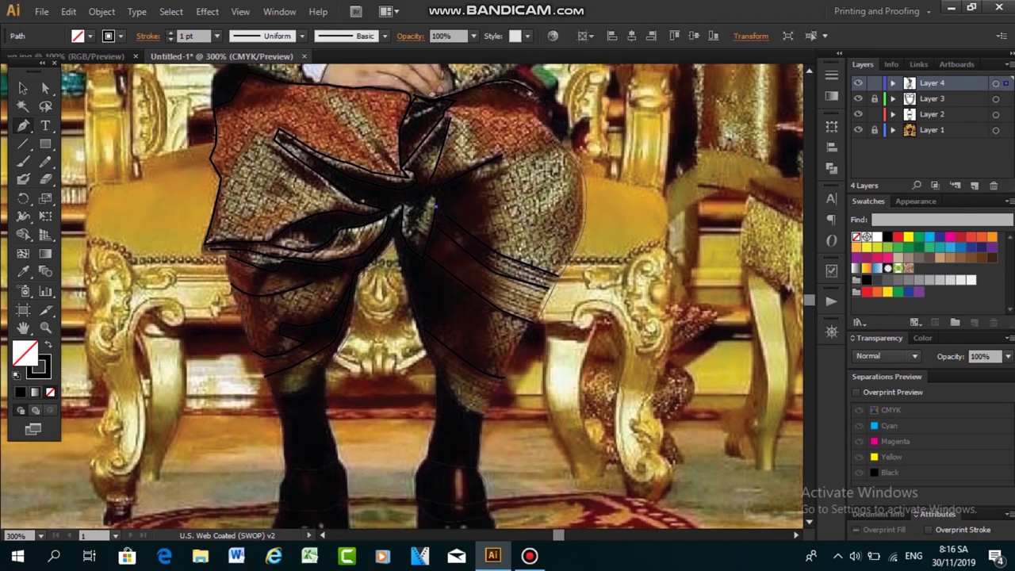
{"action": "left_click_drag", "start_coordinate": [559, 275], "coordinate": [562, 277]}
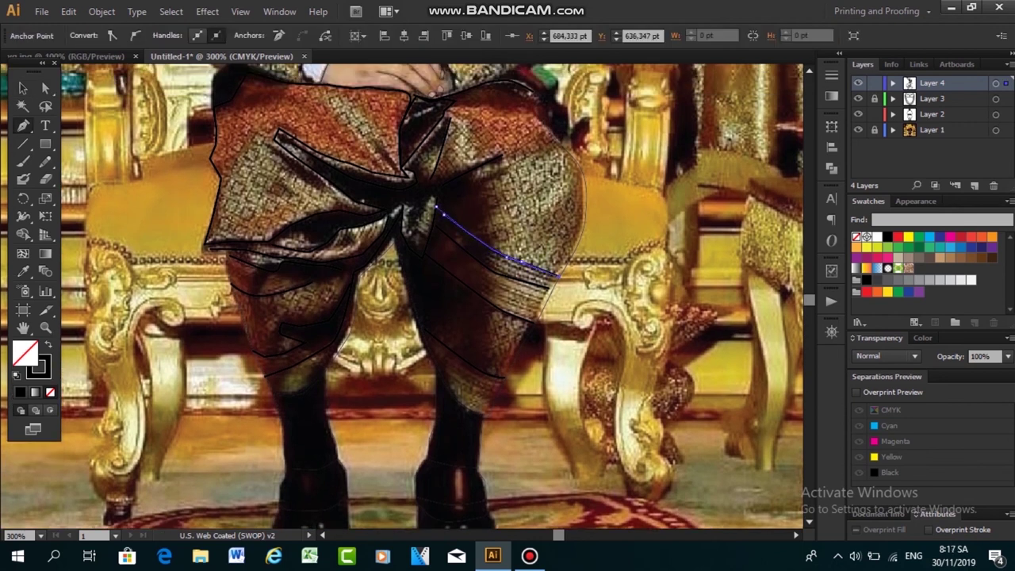
{"action": "left_click", "coordinate": [523, 263]}
{"action": "left_click", "coordinate": [560, 277]}
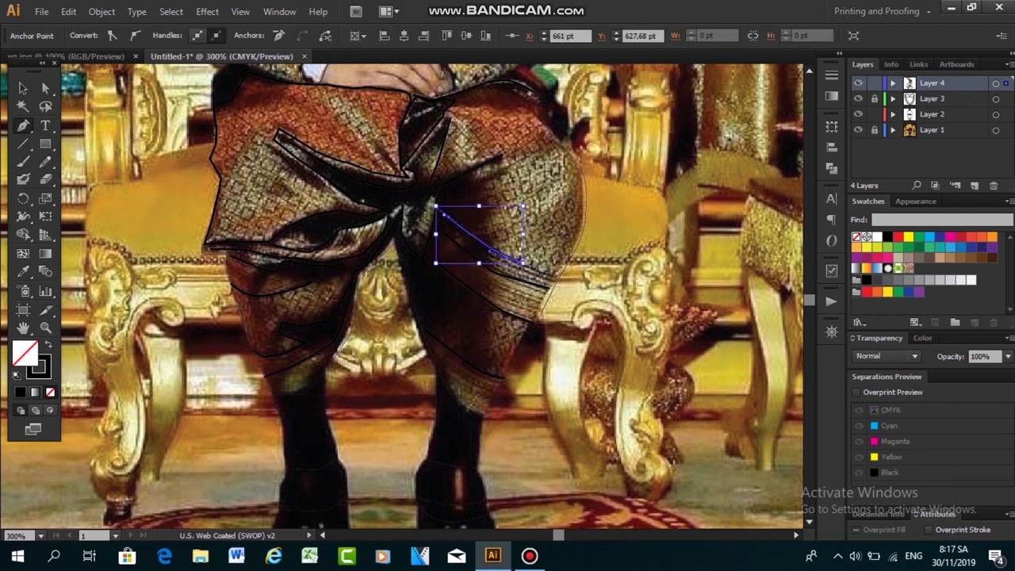
{"action": "key", "text": "ctrl"}
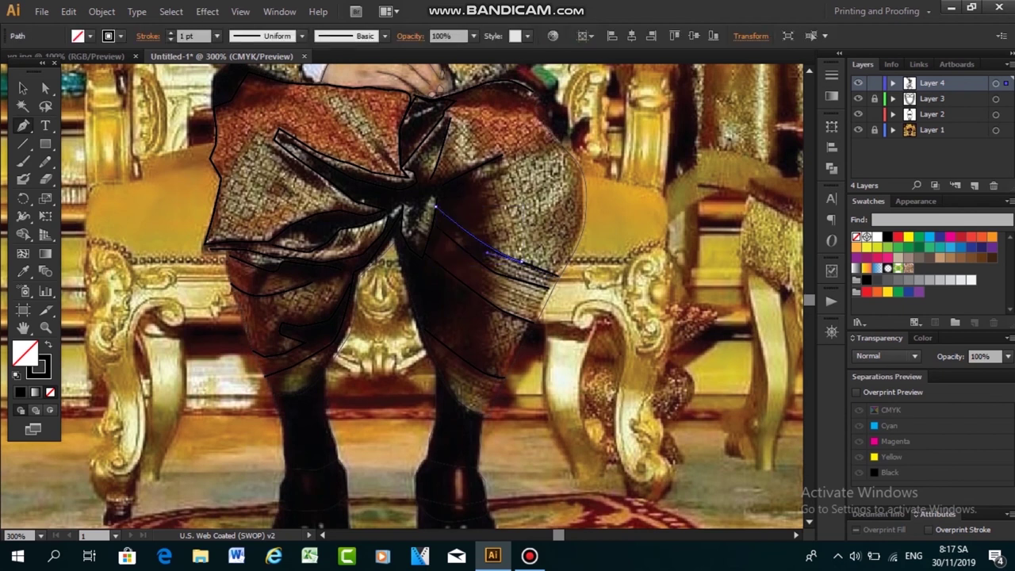
Continue the path up the inner thigh and across its top toward the hands
{"action": "left_click", "coordinate": [435, 206]}
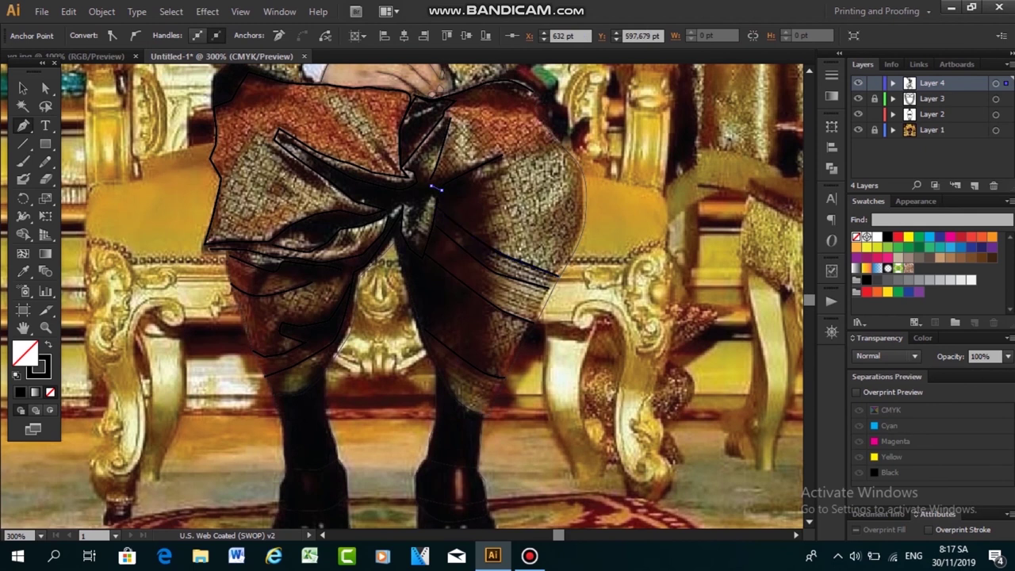
{"action": "left_click", "coordinate": [442, 144]}
{"action": "left_click", "coordinate": [455, 96]}
{"action": "left_click", "coordinate": [492, 83]}
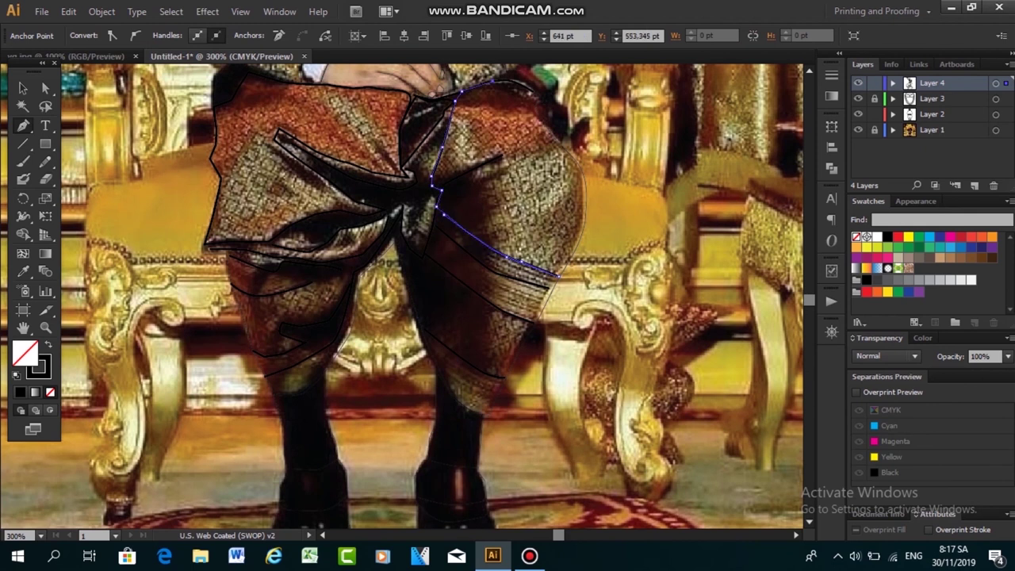
{"action": "left_click", "coordinate": [531, 93]}
{"action": "left_click", "coordinate": [400, 167]}
{"action": "left_click", "coordinate": [409, 170], "text": "ctrl"}
{"action": "left_click", "coordinate": [401, 168]}
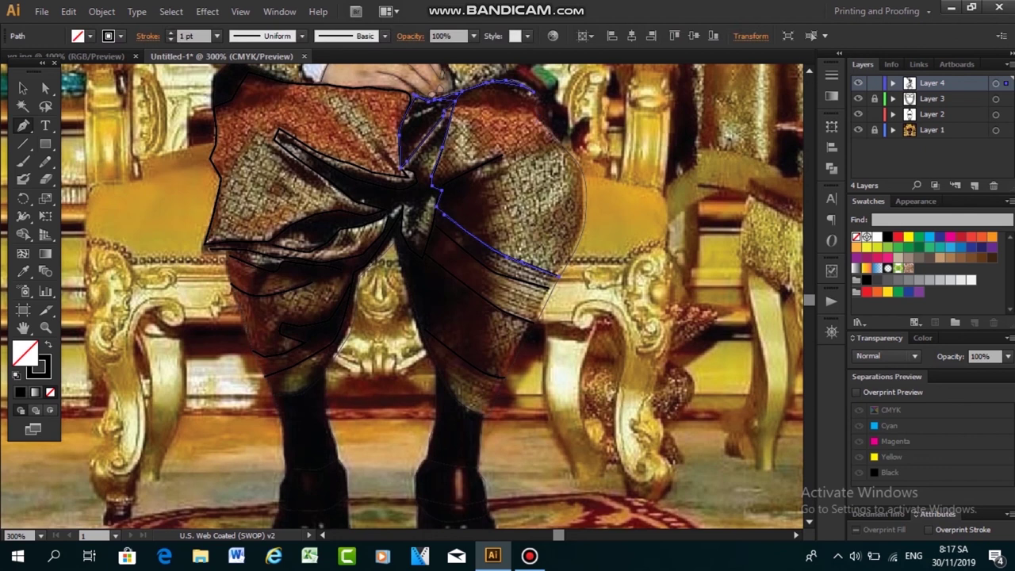
{"action": "left_click", "coordinate": [413, 172], "text": "ctrl"}
{"action": "left_click", "coordinate": [434, 184]}
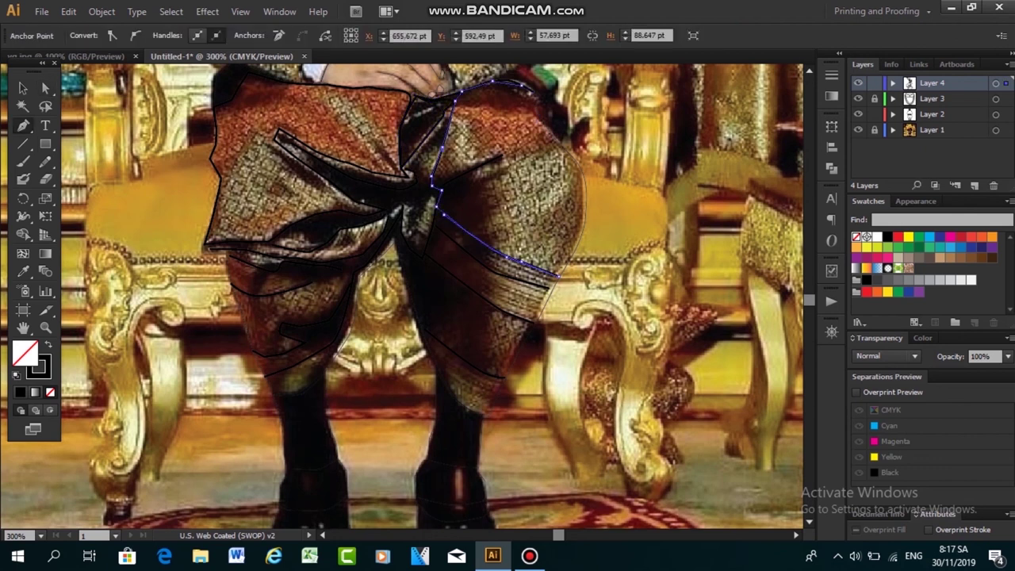
Extend the outline from its upper end down the outer edge of the thigh
{"action": "left_click", "coordinate": [538, 114]}
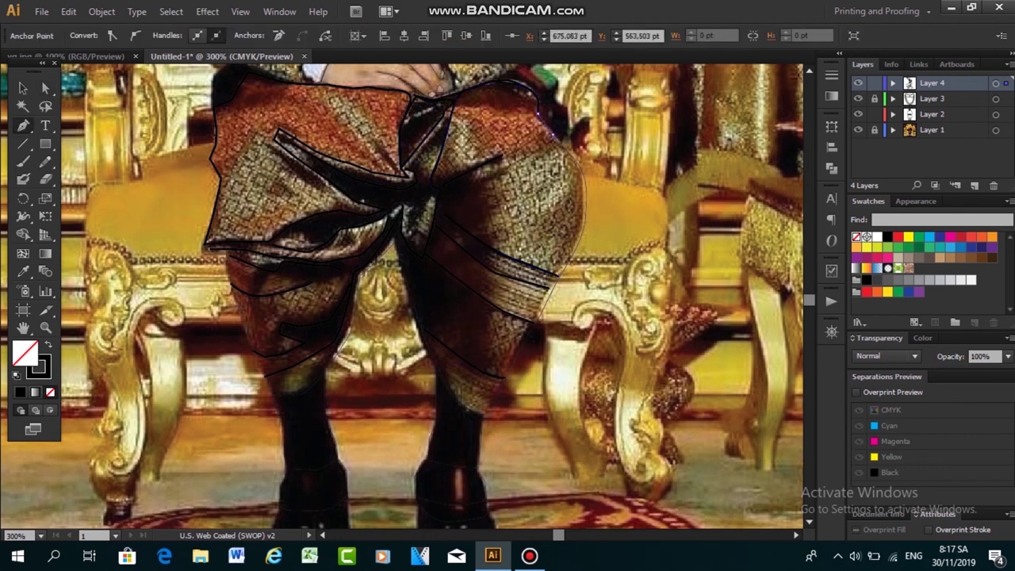
{"action": "left_click", "coordinate": [582, 170]}
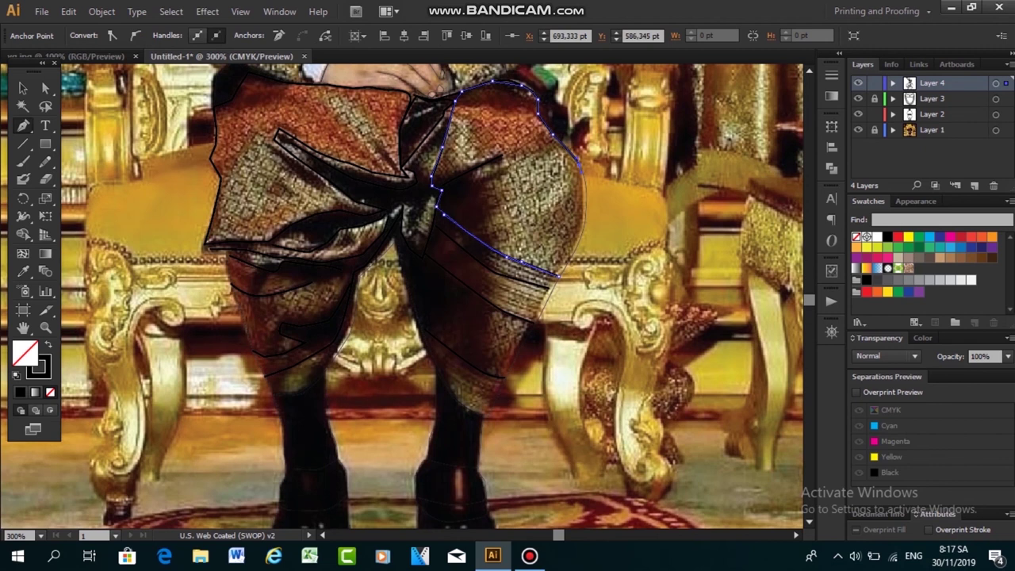
{"action": "left_click", "coordinate": [587, 205]}
{"action": "left_click", "coordinate": [22, 88]}
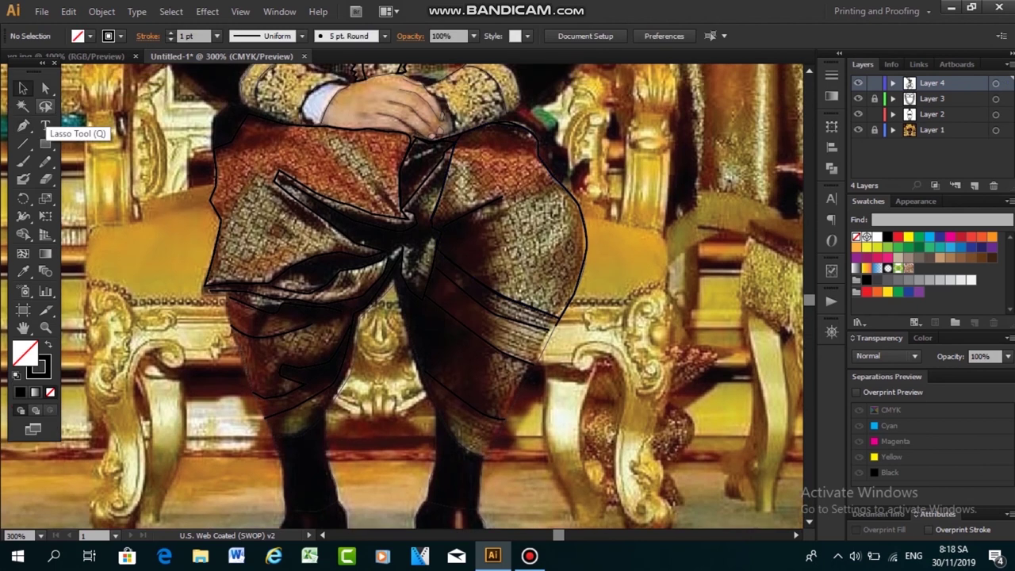
{"action": "scroll", "coordinate": [402, 298], "scroll_direction": "up", "scroll_amount": 2}
{"action": "scroll", "coordinate": [402, 297], "scroll_direction": "up", "scroll_amount": 5}
{"action": "scroll", "coordinate": [402, 298], "scroll_direction": "up", "scroll_amount": 3}
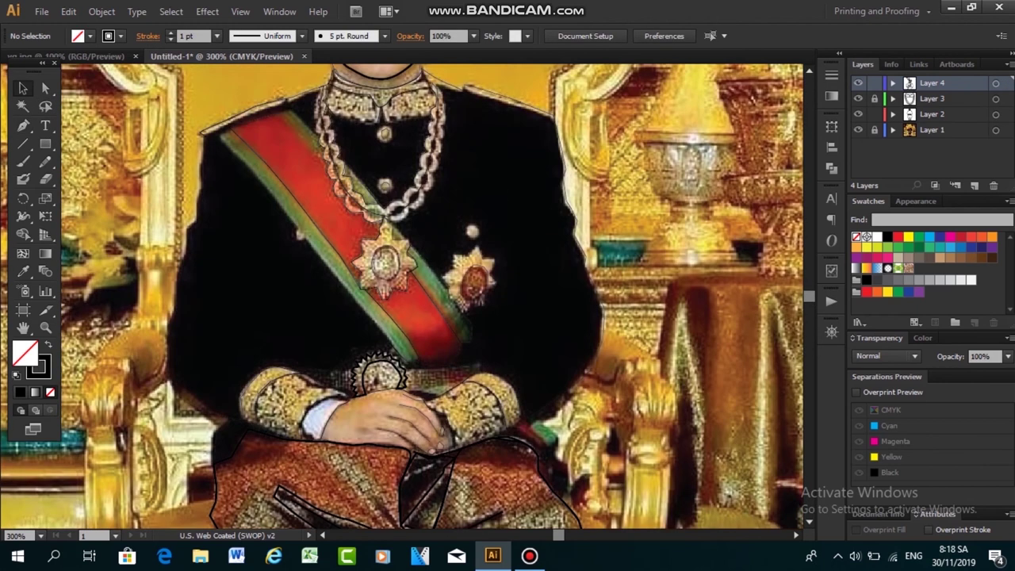
{"action": "scroll", "coordinate": [402, 297], "scroll_direction": "up", "scroll_amount": 3}
{"action": "left_click", "coordinate": [22, 125]}
Set stroke weight to 0.25 pt and draw a short detail line on the head top
{"action": "left_click", "coordinate": [217, 36]}
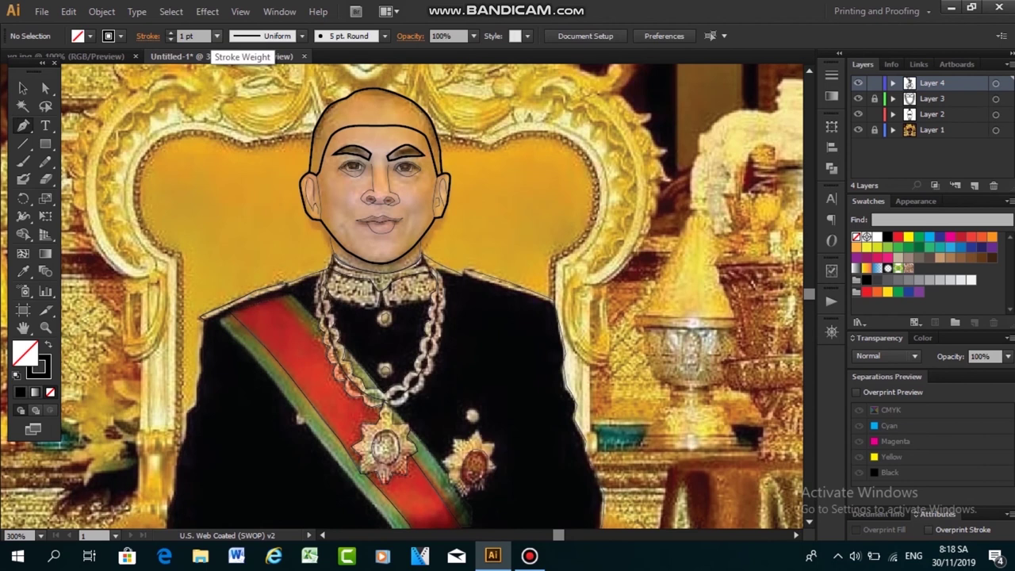
{"action": "left_click", "coordinate": [238, 53]}
{"action": "left_click", "coordinate": [327, 104]}
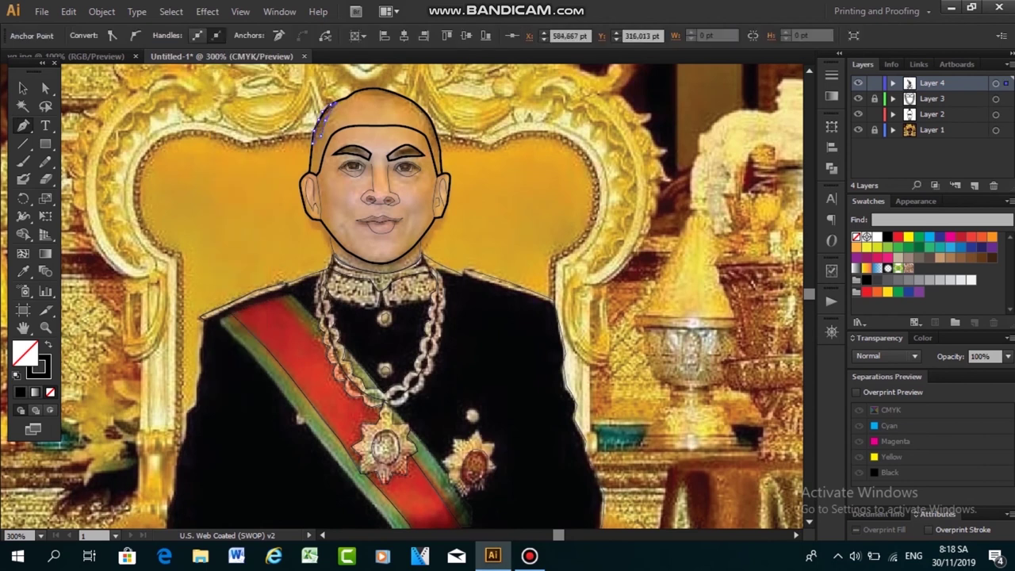
{"action": "key", "text": "ctrl+shift+a"}
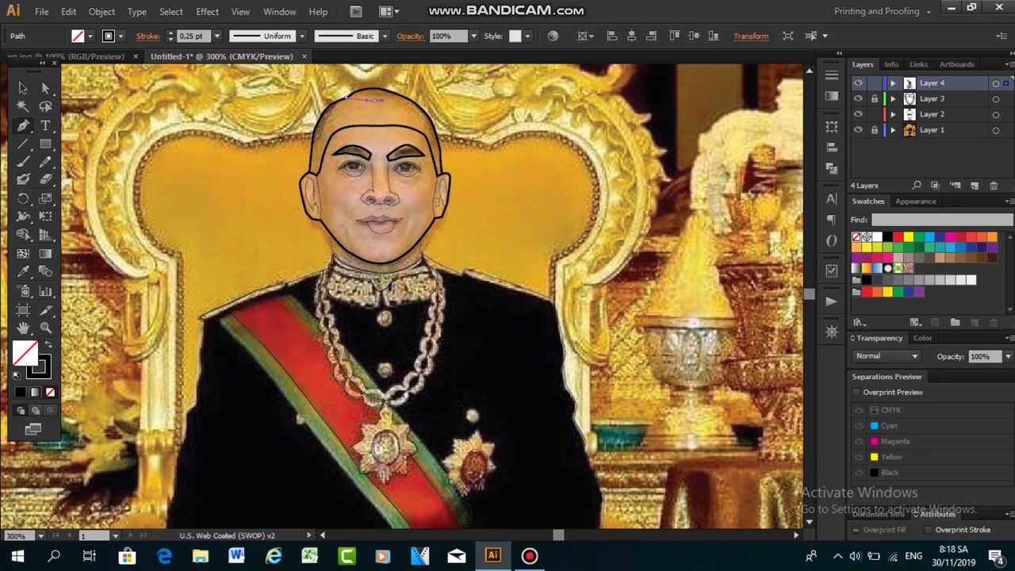
{"action": "left_click", "coordinate": [385, 100]}
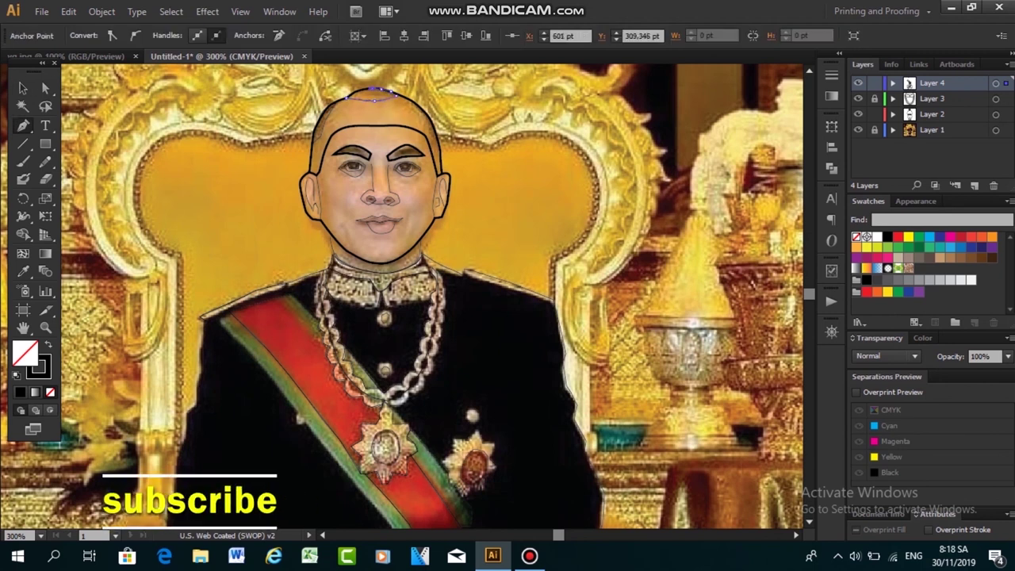
{"action": "left_click", "coordinate": [23, 88]}
Draw a second head line ending near the right temple
{"action": "left_click", "coordinate": [23, 126]}
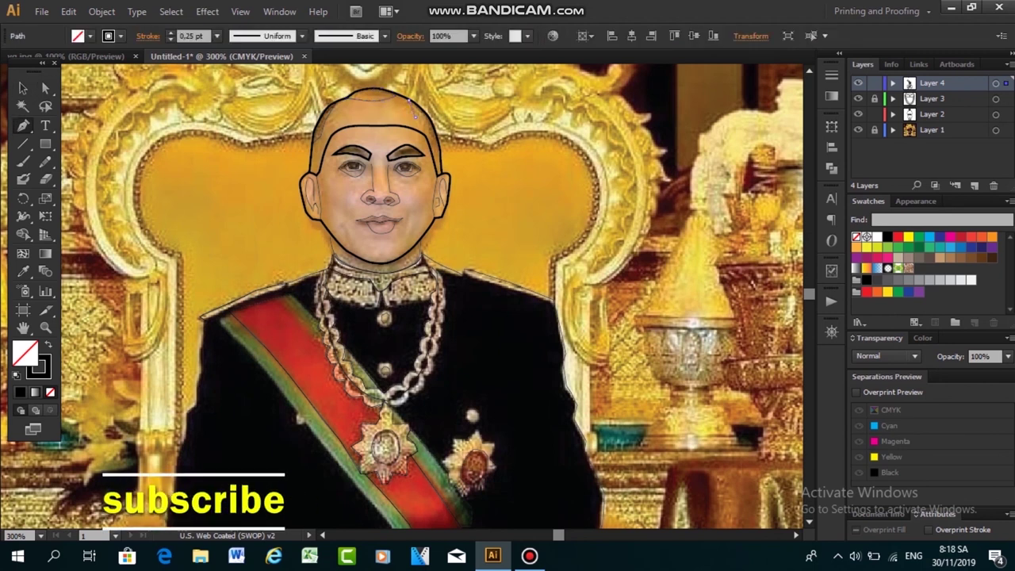
{"action": "left_click", "coordinate": [410, 106]}
{"action": "left_click", "coordinate": [436, 141]}
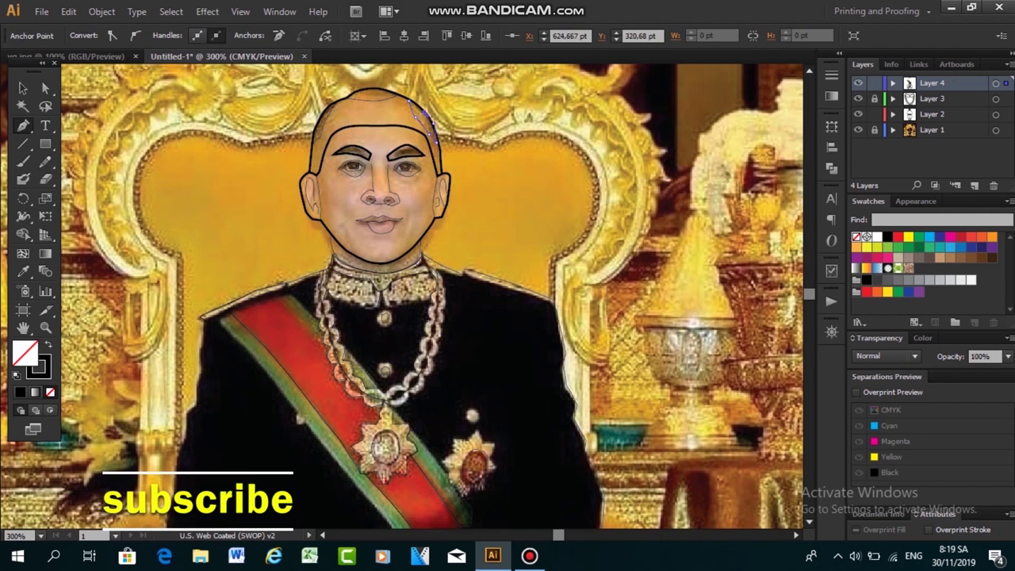
{"action": "left_click", "coordinate": [23, 88]}
Create a new empty Layer 5
{"action": "scroll", "coordinate": [396, 318], "scroll_direction": "down", "scroll_amount": 3}
{"action": "scroll", "coordinate": [397, 317], "scroll_direction": "down", "scroll_amount": 2}
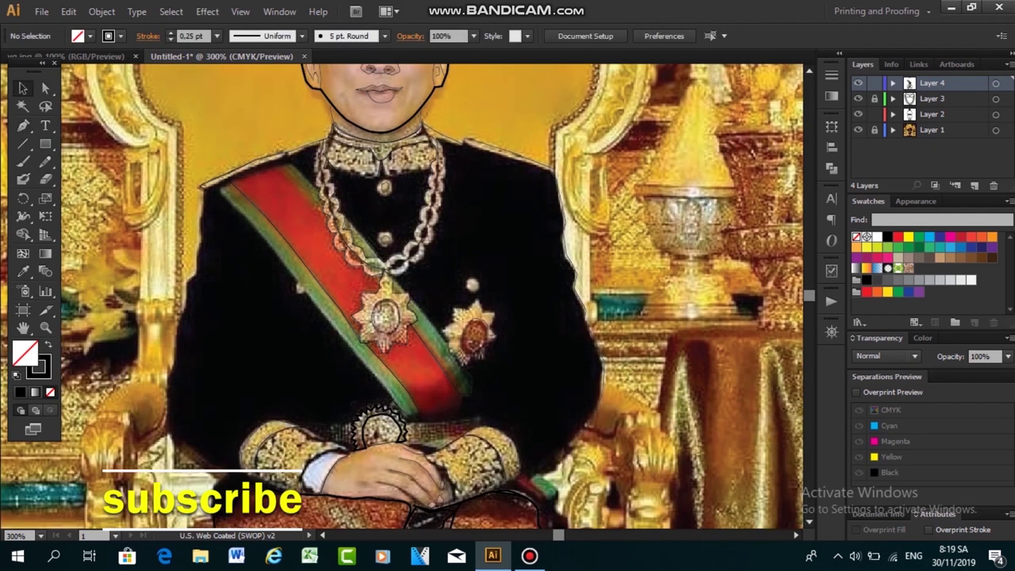
{"action": "scroll", "coordinate": [408, 297], "scroll_direction": "down", "scroll_amount": 2}
{"action": "scroll", "coordinate": [408, 298], "scroll_direction": "up", "scroll_amount": 2}
{"action": "scroll", "coordinate": [408, 297], "scroll_direction": "up", "scroll_amount": 5}
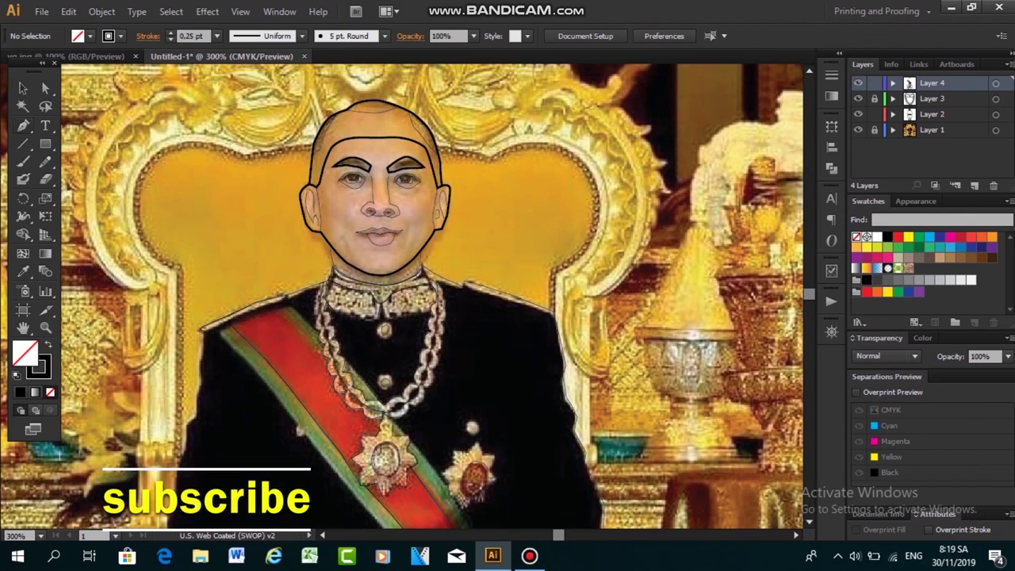
{"action": "left_click", "coordinate": [975, 185]}
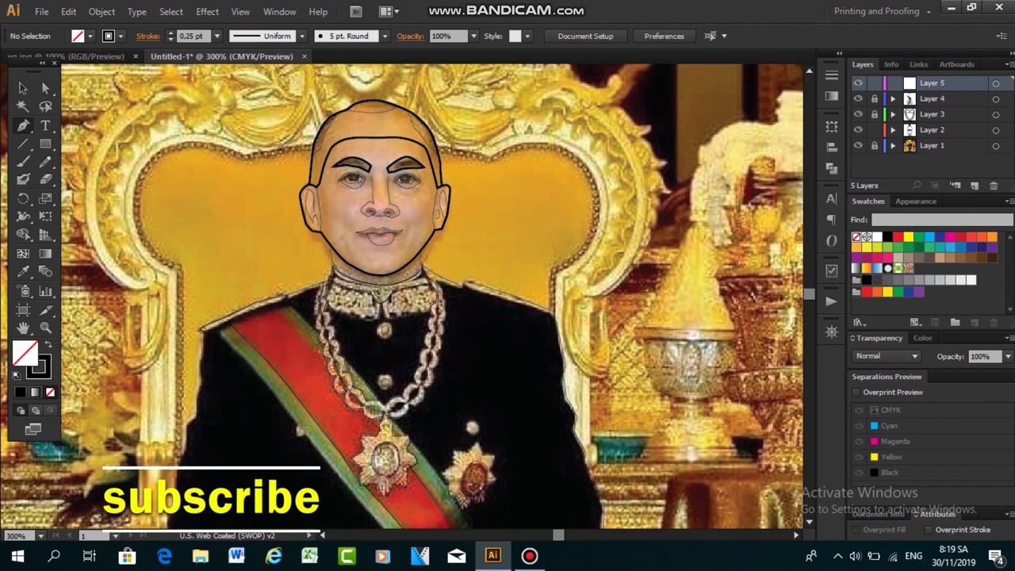
Move the stray ear path to Layer 2 and recreate Layer 5 at the top of the stack
{"action": "left_click", "coordinate": [315, 144]}
{"action": "left_click", "coordinate": [302, 190]}
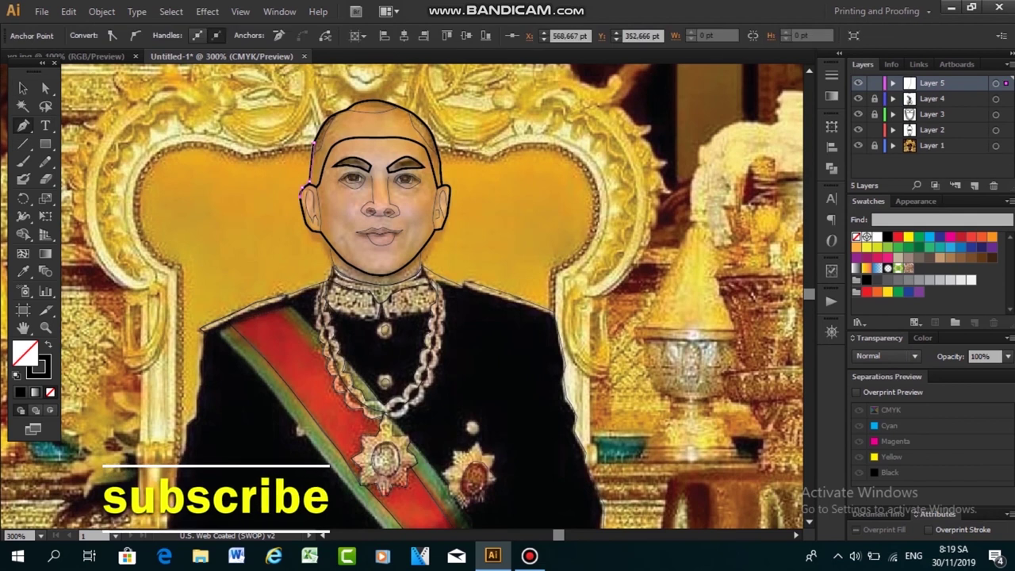
{"action": "left_click_drag", "start_coordinate": [1006, 83], "coordinate": [1006, 130]}
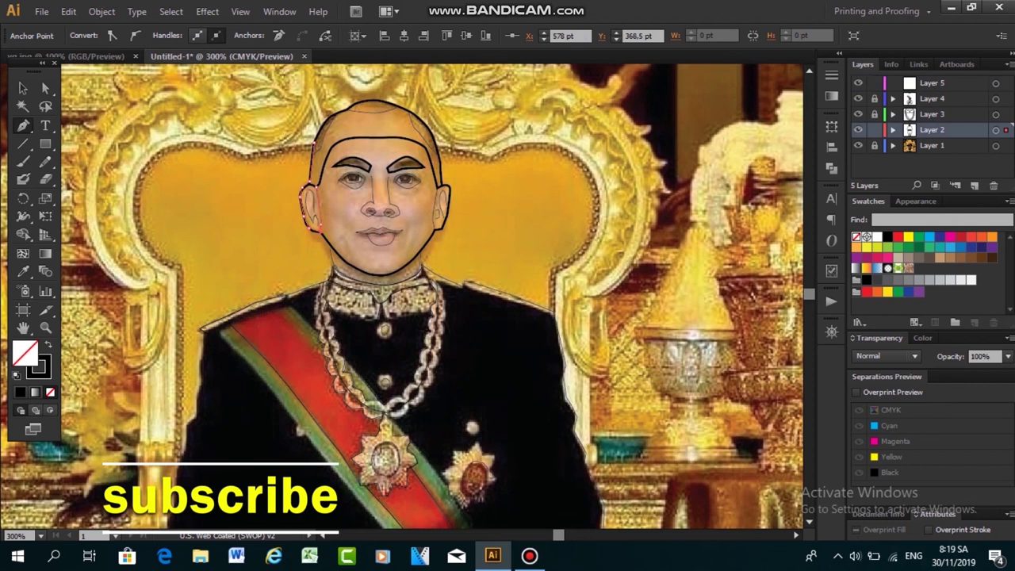
{"action": "left_click", "coordinate": [932, 82]}
{"action": "left_click", "coordinate": [994, 184]}
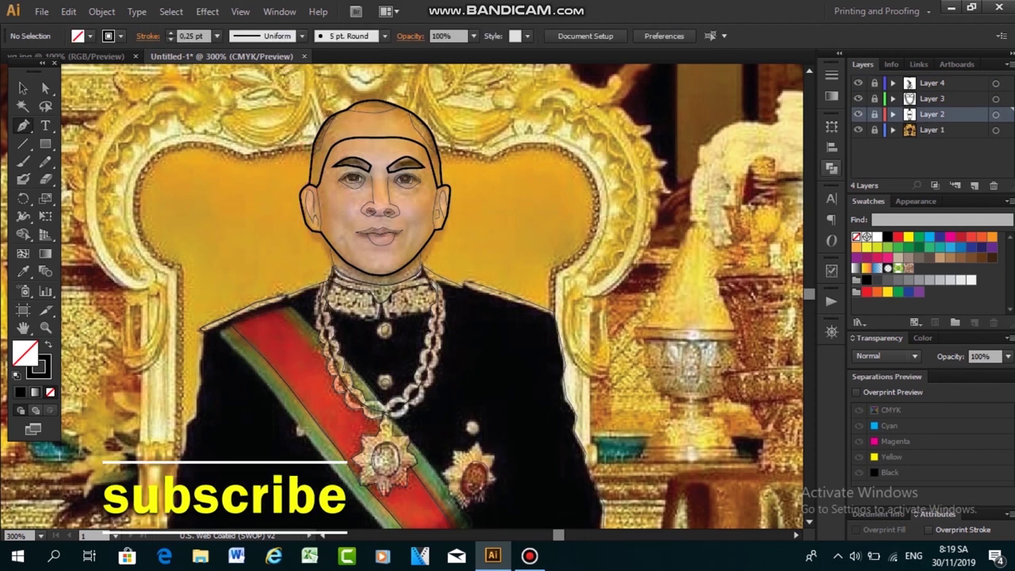
{"action": "left_click", "coordinate": [974, 184]}
{"action": "left_click_drag", "start_coordinate": [932, 114], "coordinate": [932, 80]}
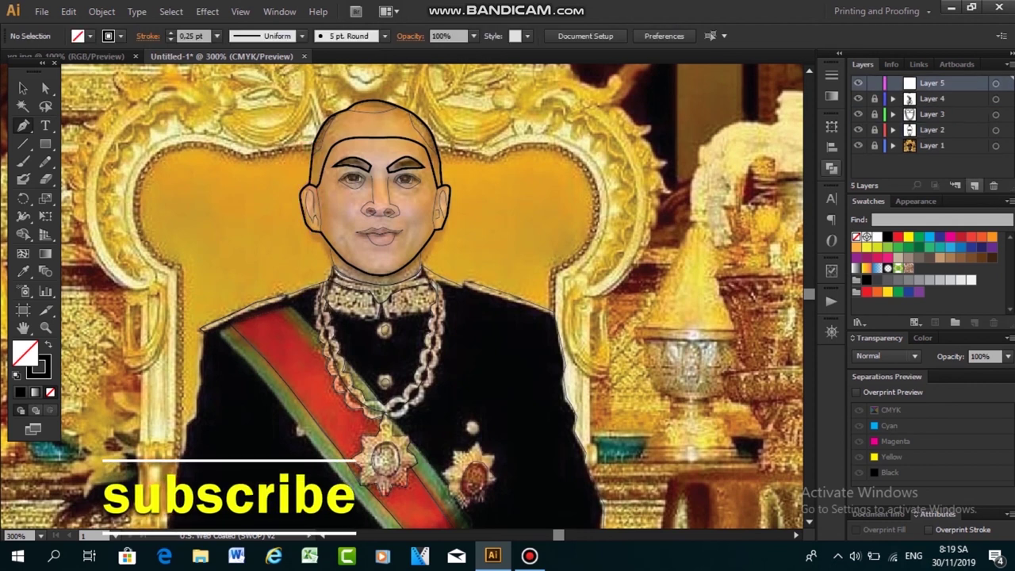
Trace the left side of the head, jaw, neck, shoulder and down the left arm
{"action": "left_click", "coordinate": [312, 146]}
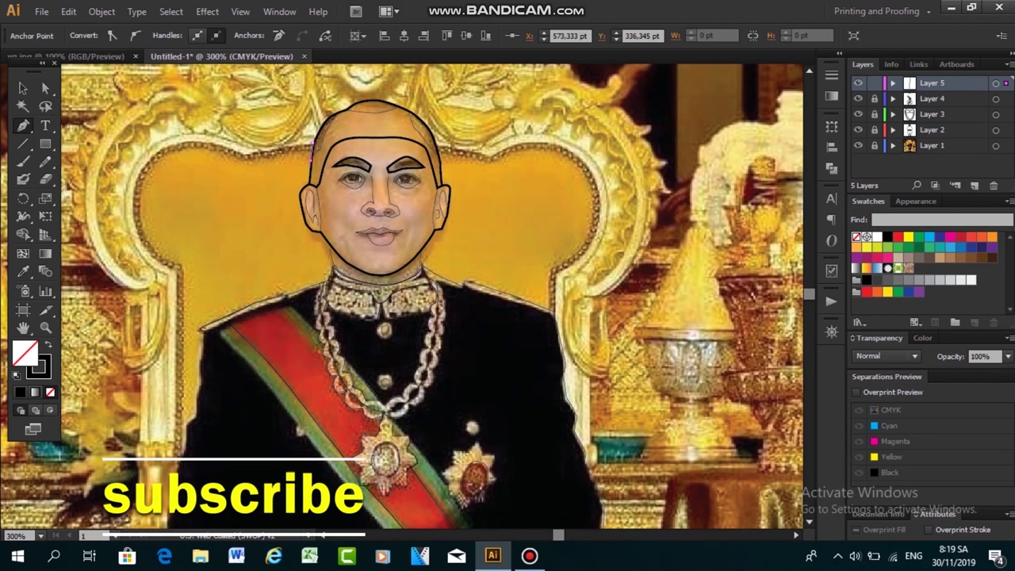
{"action": "left_click", "coordinate": [316, 231]}
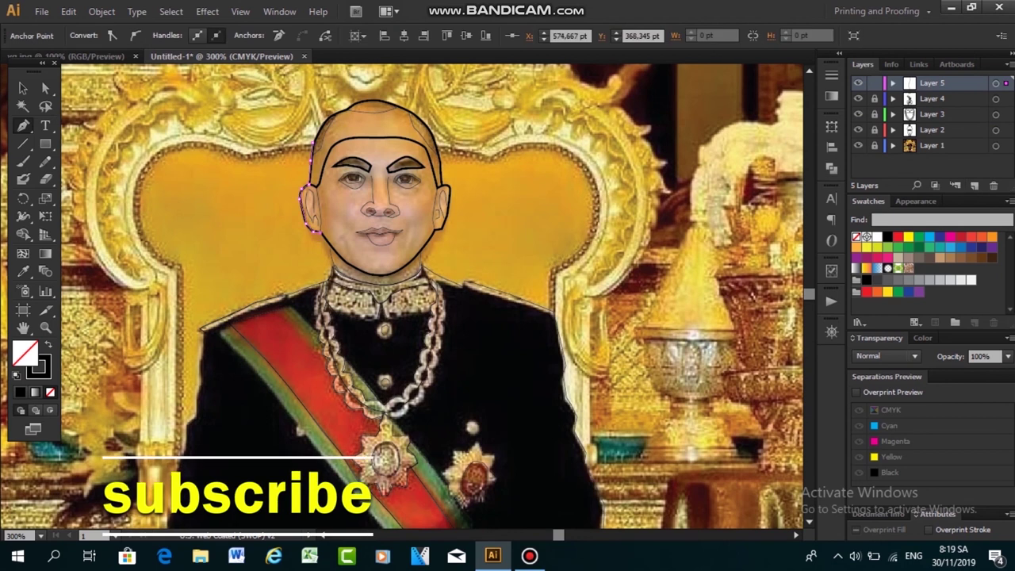
{"action": "left_click", "coordinate": [331, 252]}
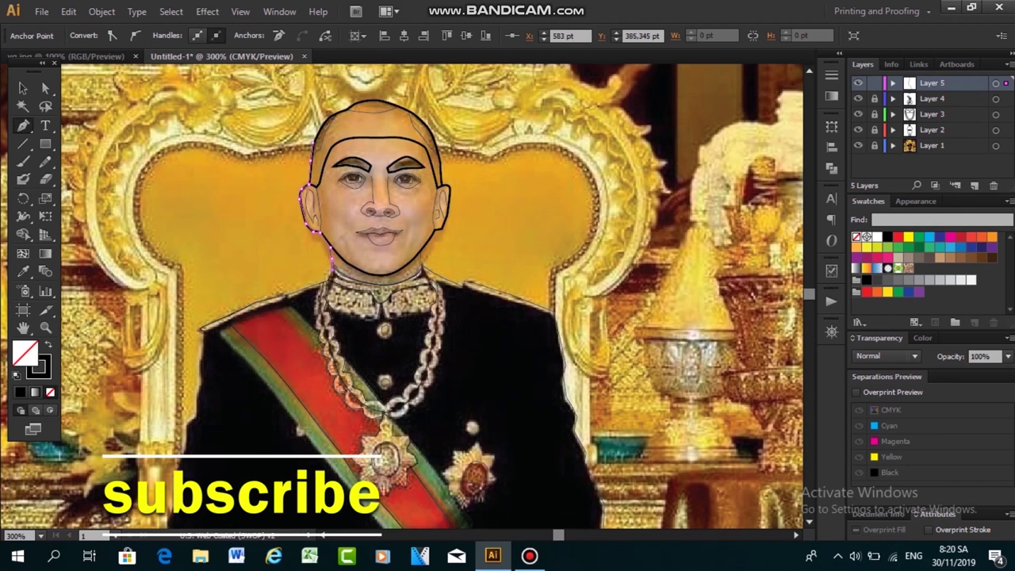
{"action": "left_click", "coordinate": [328, 275]}
{"action": "left_click", "coordinate": [280, 296]}
{"action": "left_click", "coordinate": [201, 327]}
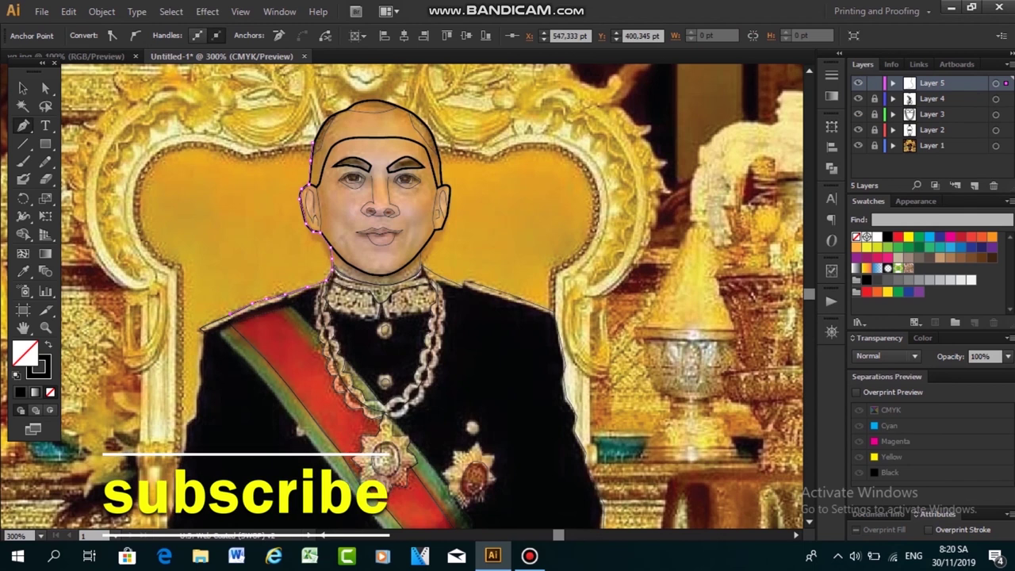
{"action": "scroll", "coordinate": [202, 327], "scroll_direction": "down", "scroll_amount": 1}
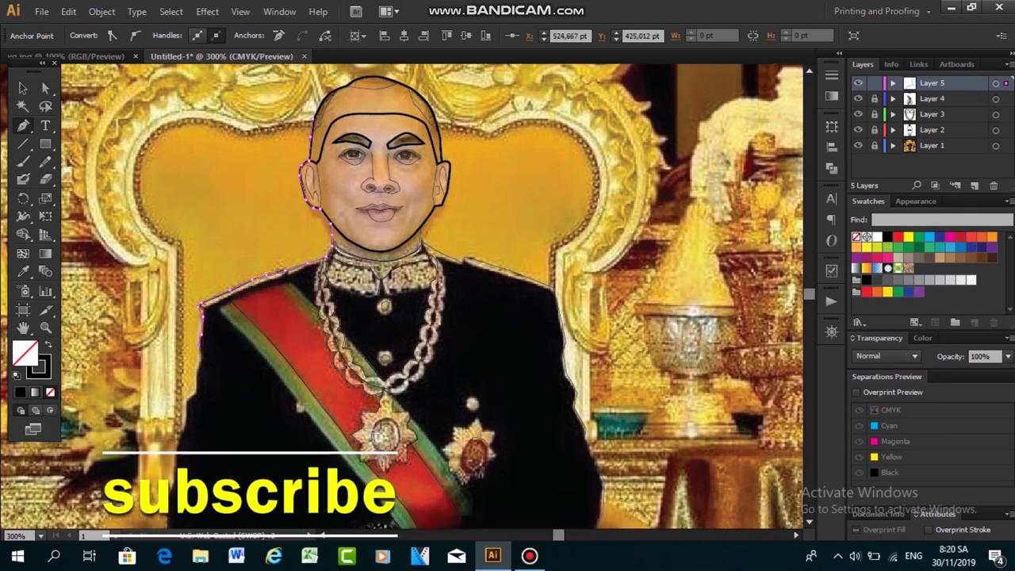
{"action": "left_click", "coordinate": [200, 363]}
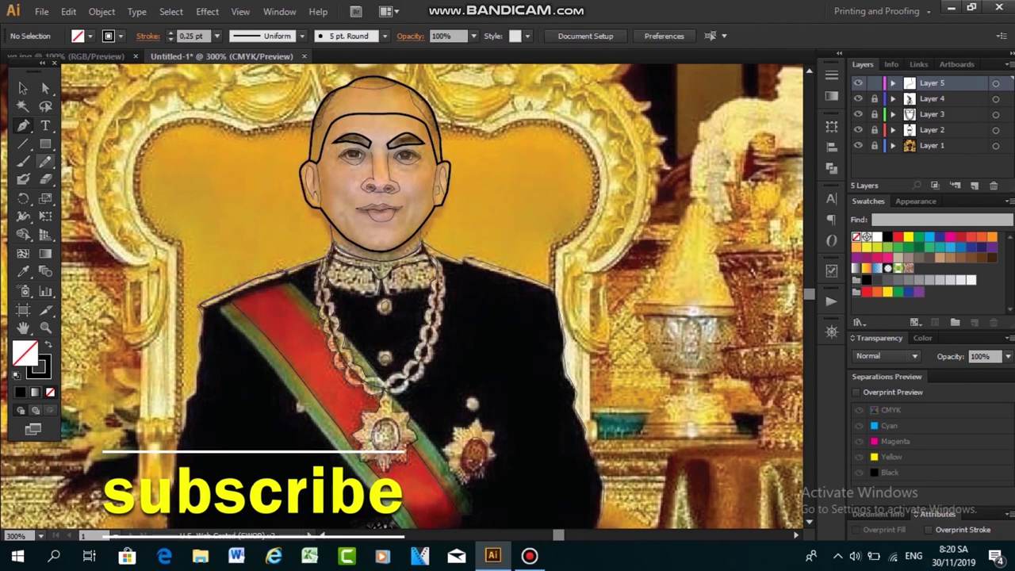
{"action": "left_click", "coordinate": [186, 403]}
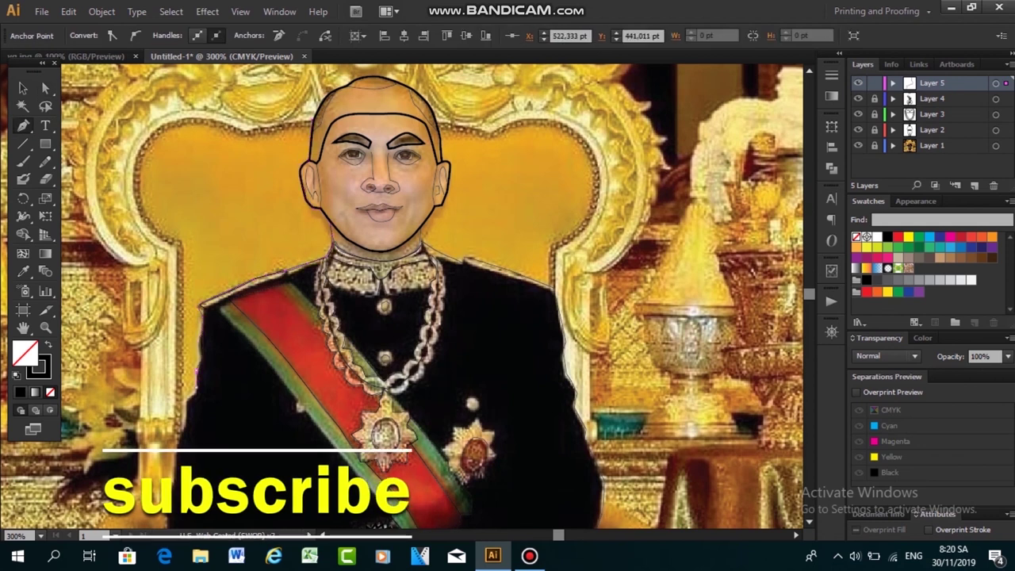
{"action": "left_click", "coordinate": [180, 434]}
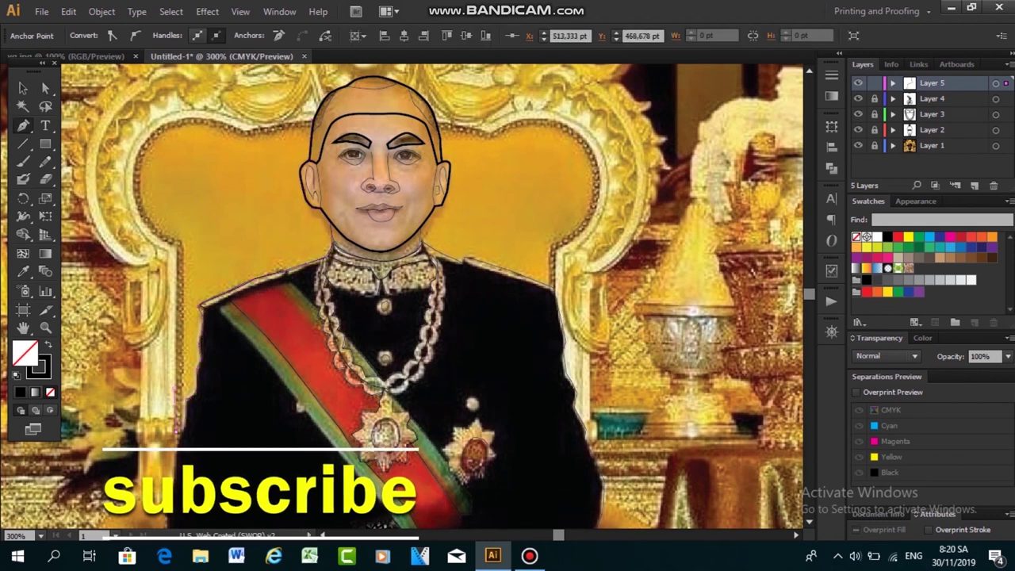
{"action": "key", "text": "ctrl+shift+a"}
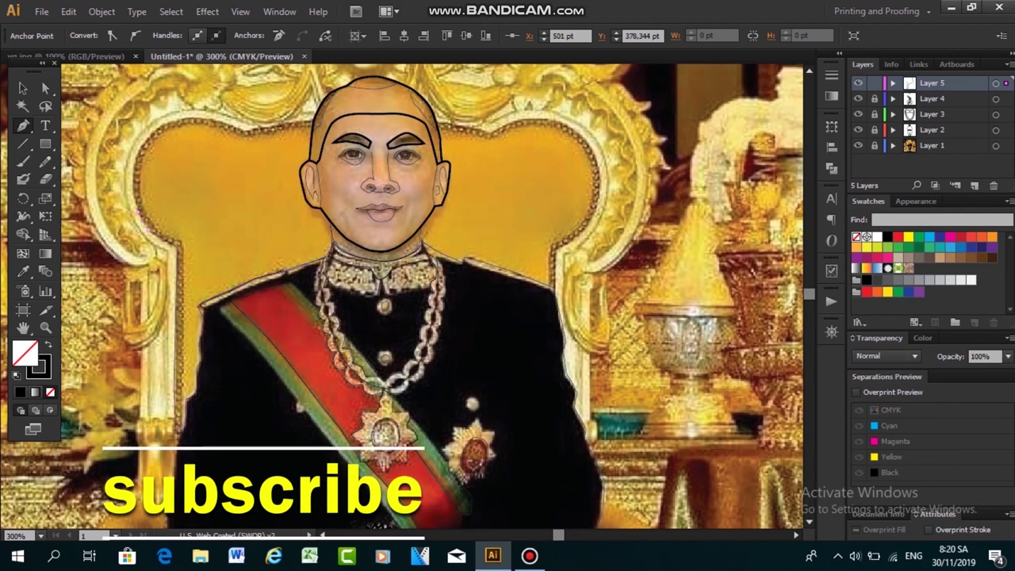
Trace the throne's top-left edge as a short separate path
{"action": "left_click", "coordinate": [197, 119]}
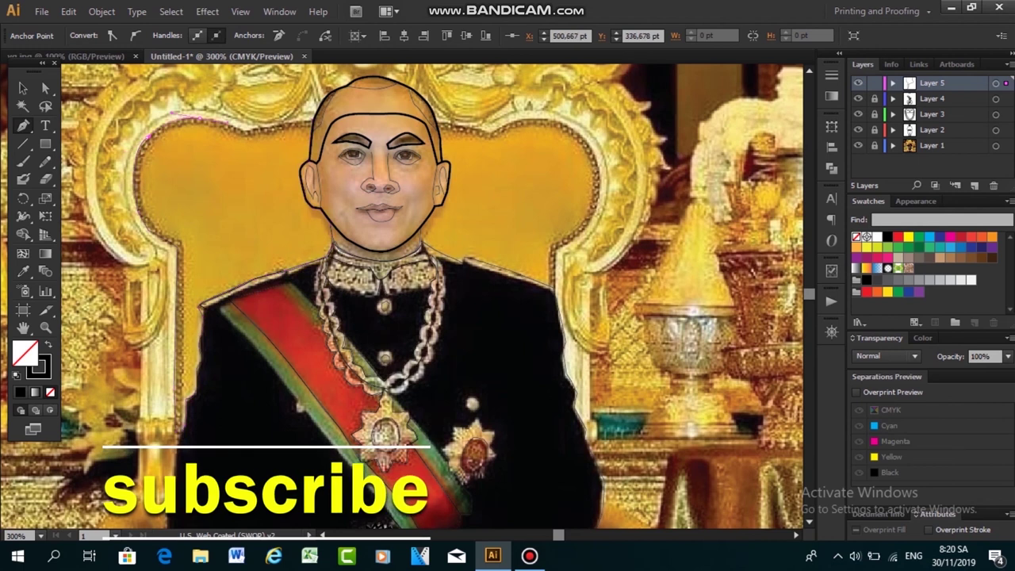
{"action": "left_click", "coordinate": [256, 125]}
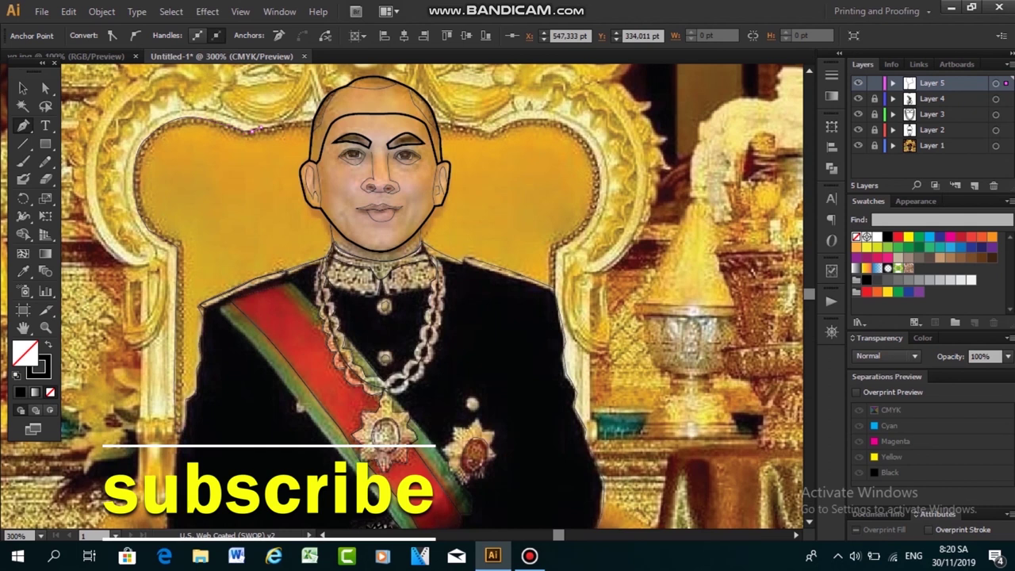
{"action": "key", "text": "v"}
{"action": "key", "text": "ctrl+shift+a"}
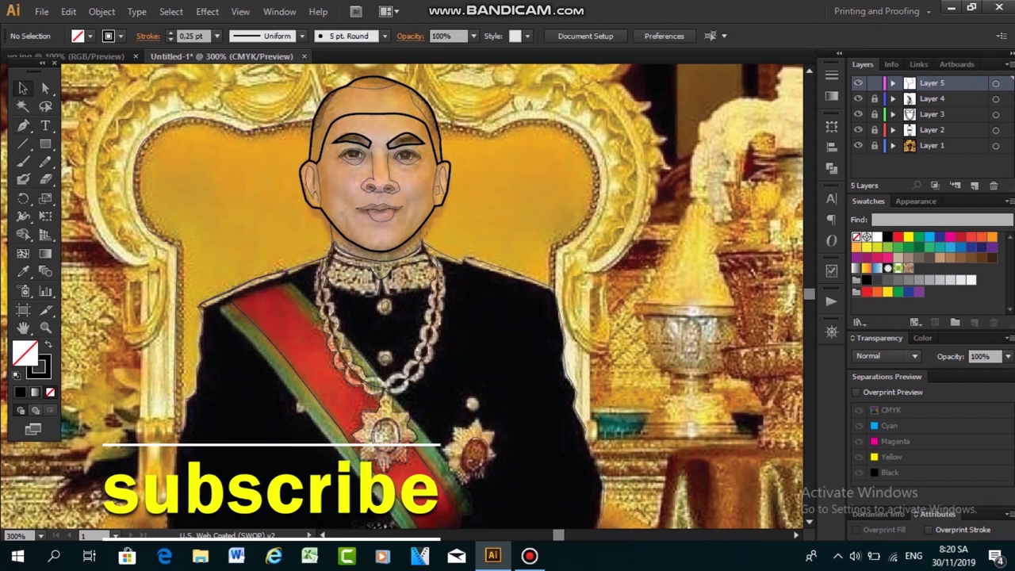
{"action": "key", "text": "p"}
Outline the right side of the head down the neck and along the right shoulder
{"action": "left_click", "coordinate": [437, 125]}
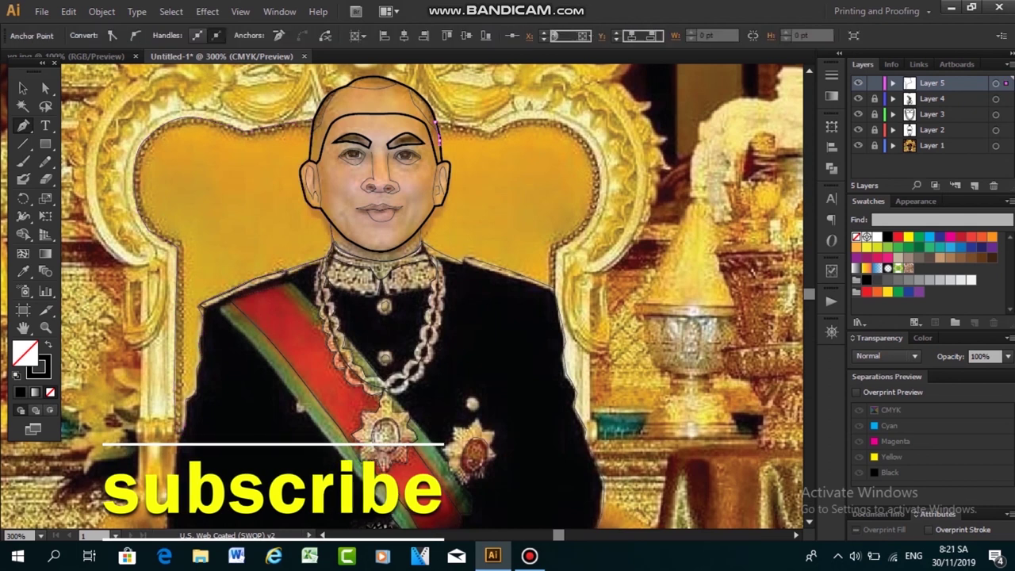
{"action": "left_click", "coordinate": [437, 127]}
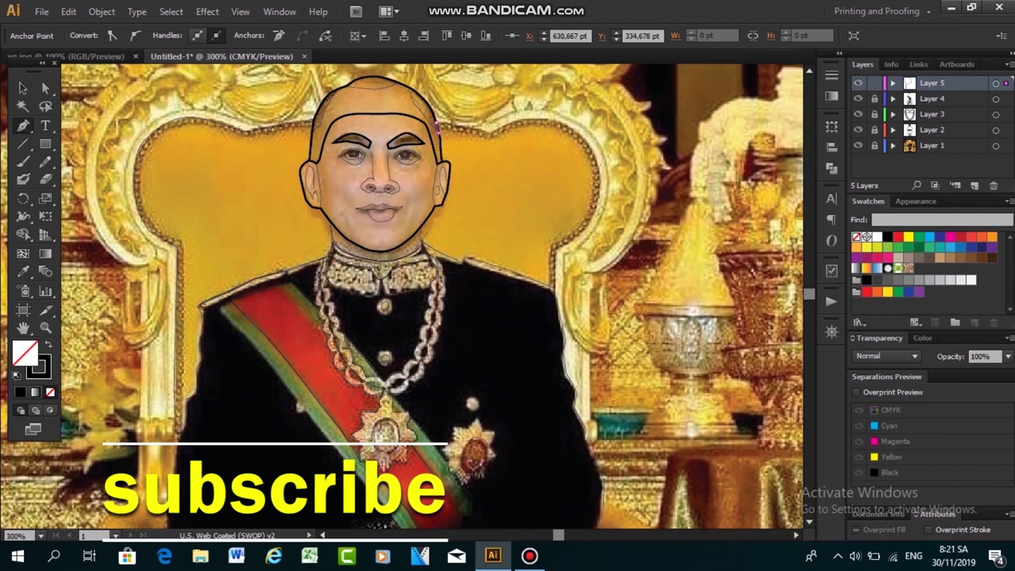
{"action": "left_click", "coordinate": [438, 144]}
{"action": "left_click", "coordinate": [447, 168]}
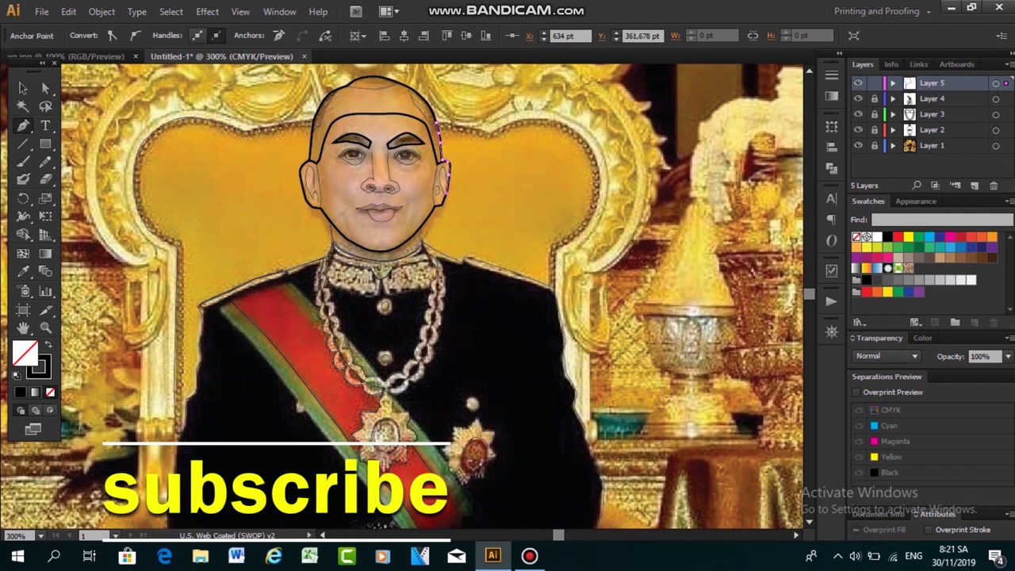
{"action": "left_click", "coordinate": [437, 204]}
{"action": "left_click", "coordinate": [423, 231]}
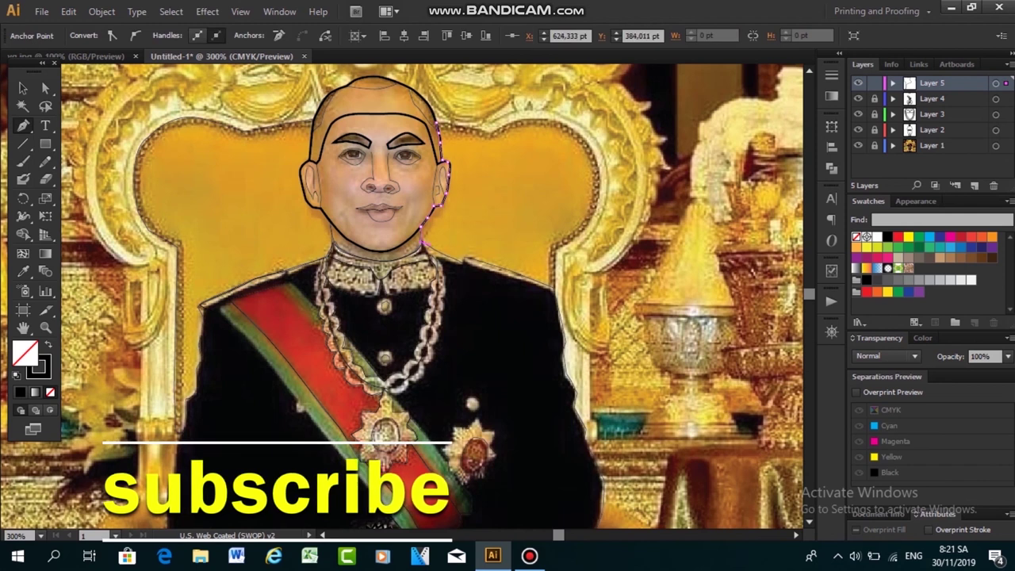
{"action": "left_click", "coordinate": [463, 260]}
{"action": "left_click", "coordinate": [522, 276]}
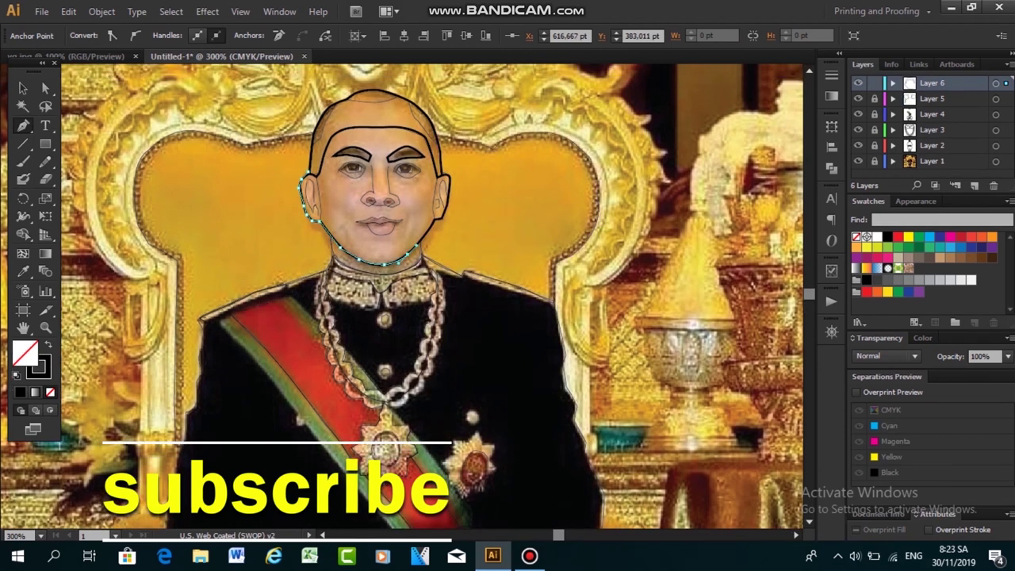
Complete the face outline from the right jaw over the head to the left temple
{"action": "left_click", "coordinate": [436, 219]}
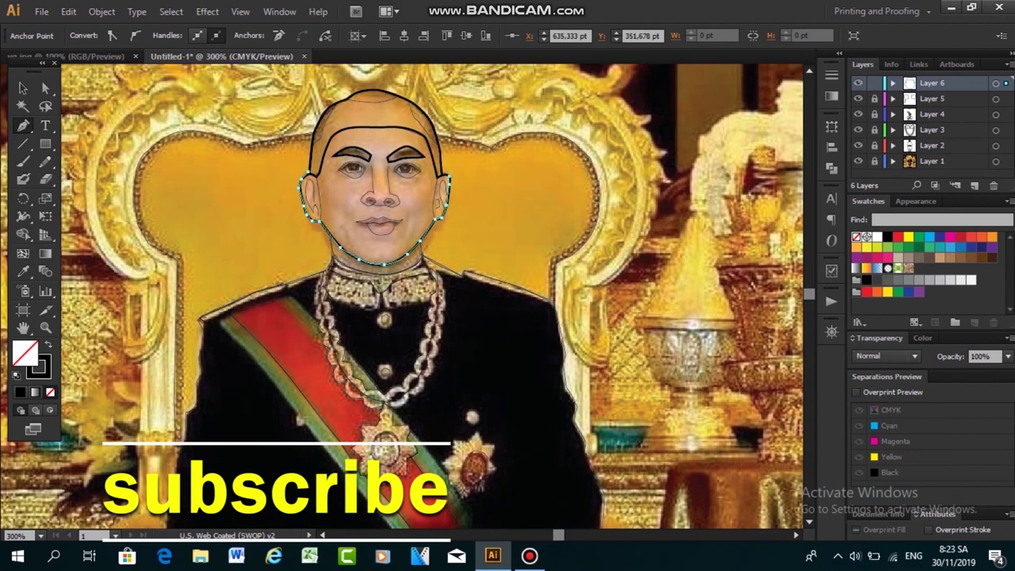
{"action": "left_click", "coordinate": [372, 127]}
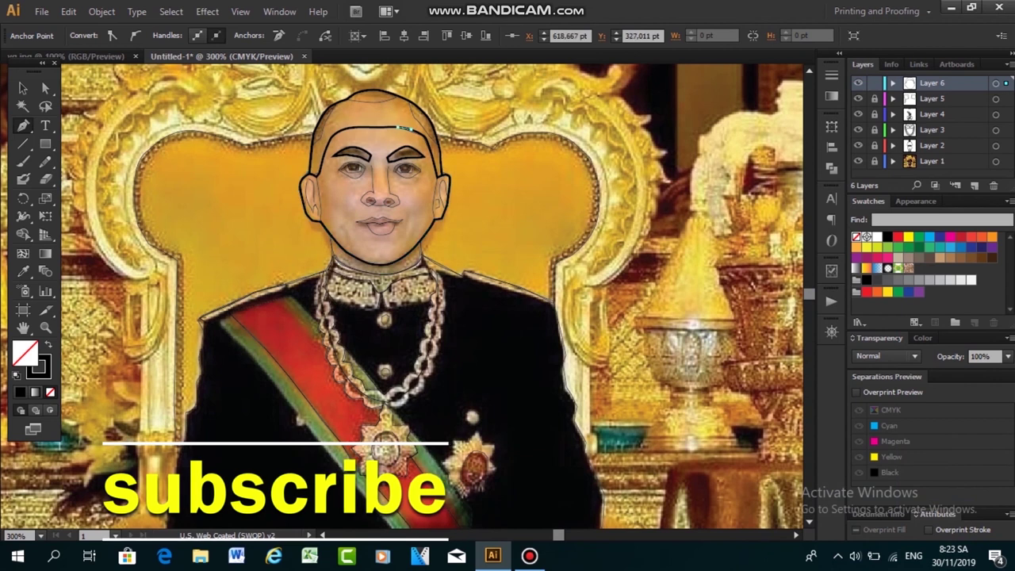
{"action": "left_click", "coordinate": [319, 170]}
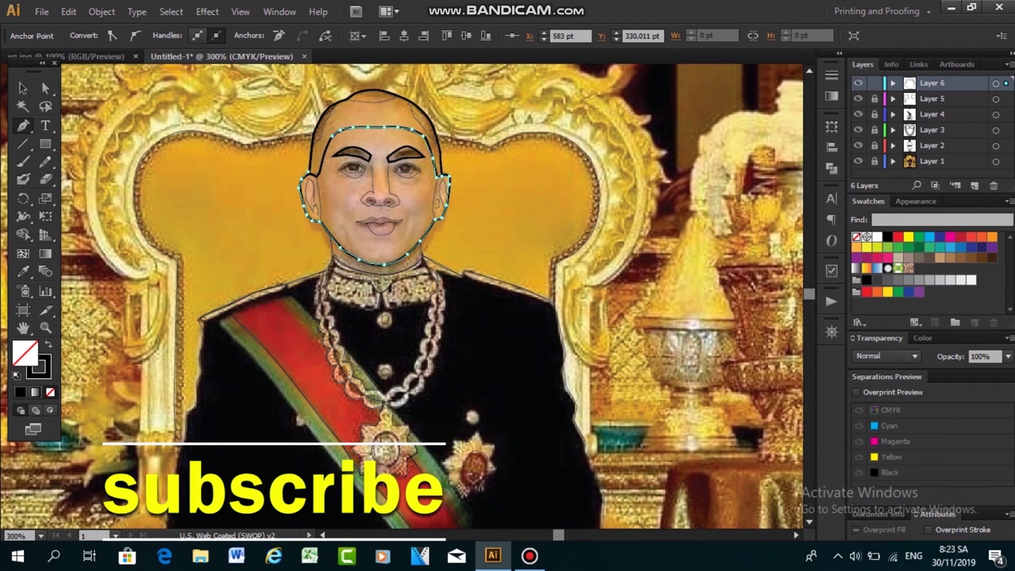
{"action": "key", "text": "v"}
{"action": "key", "text": "ctrl+shift+a"}
Make Layer 5 the active layer and return to the Pen tool
{"action": "scroll", "coordinate": [402, 297], "scroll_direction": "down", "scroll_amount": 2}
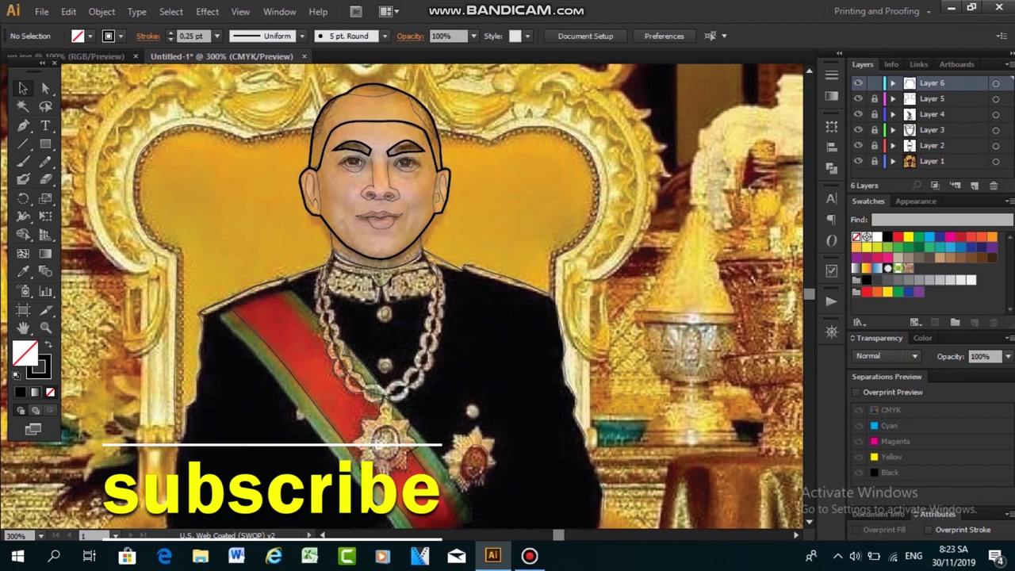
{"action": "left_click", "coordinate": [931, 99]}
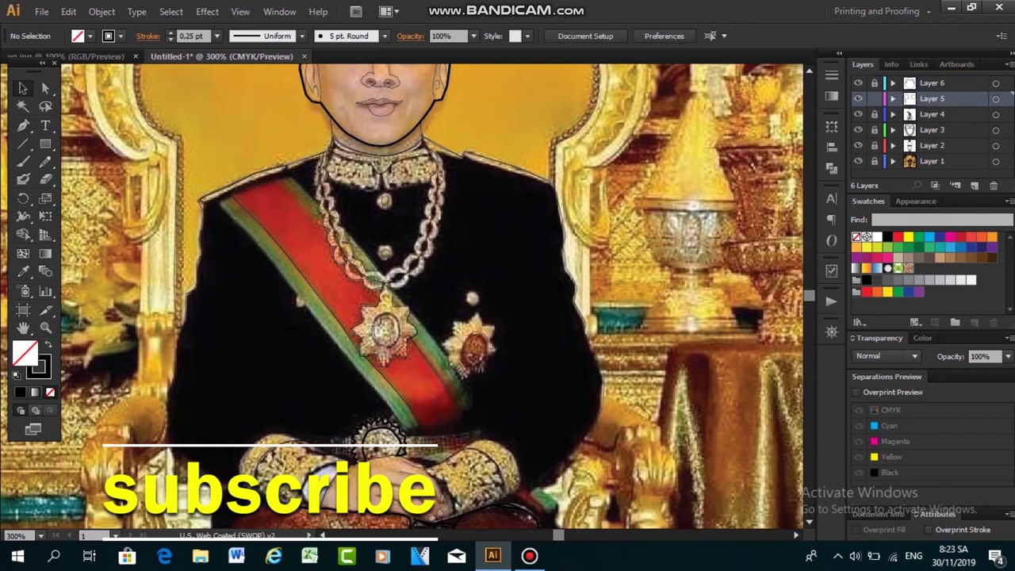
{"action": "scroll", "coordinate": [402, 296], "scroll_direction": "down", "scroll_amount": 5}
{"action": "scroll", "coordinate": [136, 319], "scroll_direction": "up", "scroll_amount": 3}
{"action": "key", "text": "p"}
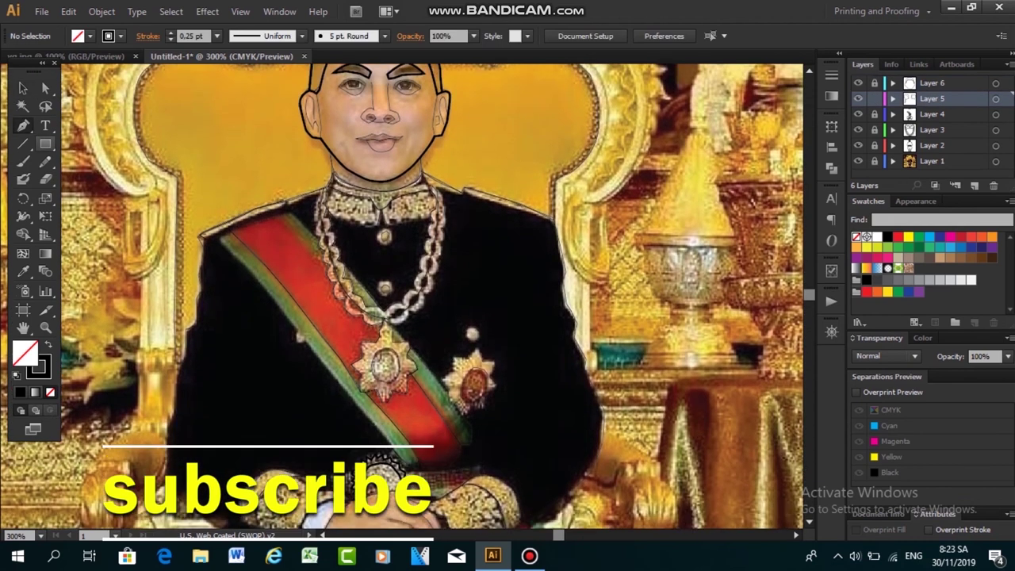
{"action": "scroll", "coordinate": [136, 319], "scroll_direction": "down", "scroll_amount": 3}
{"action": "left_click", "coordinate": [138, 319]}
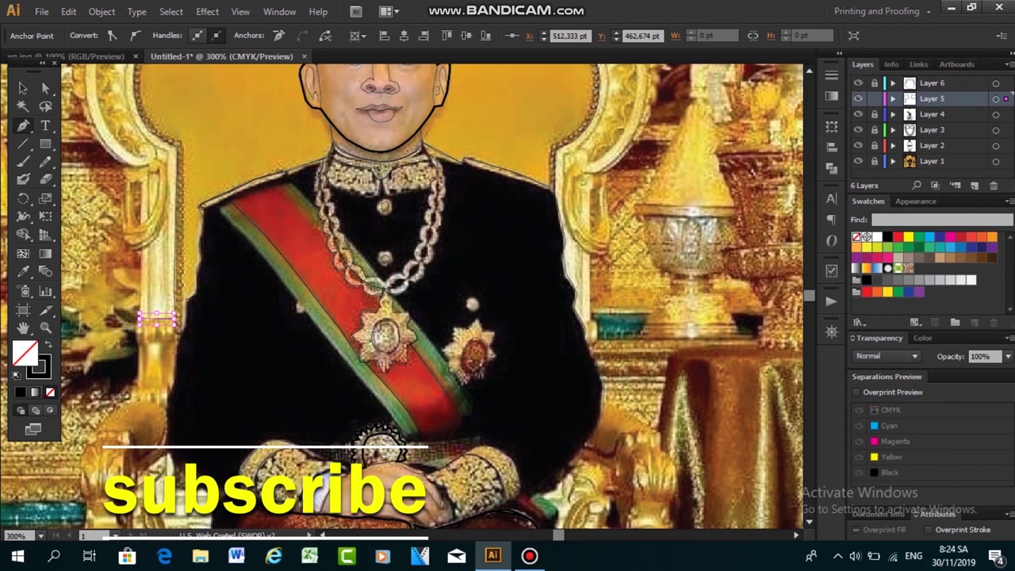
{"action": "left_click", "coordinate": [139, 319], "text": "ctrl"}
Trace the throne's upper-left edge, from its left side across the top, on Layer 5
{"action": "left_click", "coordinate": [127, 111]}
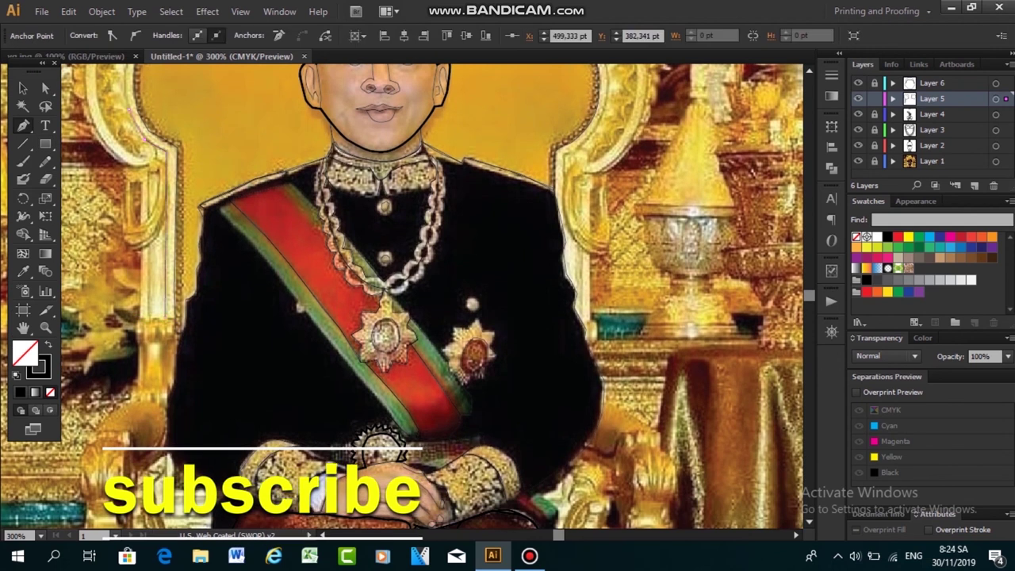
{"action": "scroll", "coordinate": [147, 99], "scroll_direction": "up", "scroll_amount": 2}
{"action": "scroll", "coordinate": [147, 99], "scroll_direction": "up", "scroll_amount": 3}
{"action": "scroll", "coordinate": [135, 238], "scroll_direction": "up", "scroll_amount": 1}
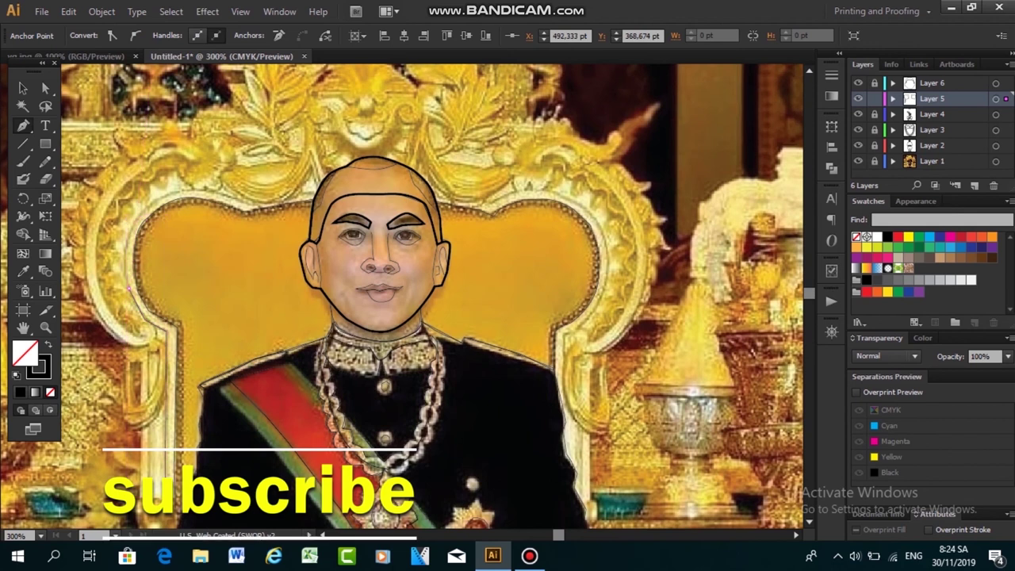
{"action": "left_click", "coordinate": [128, 230]}
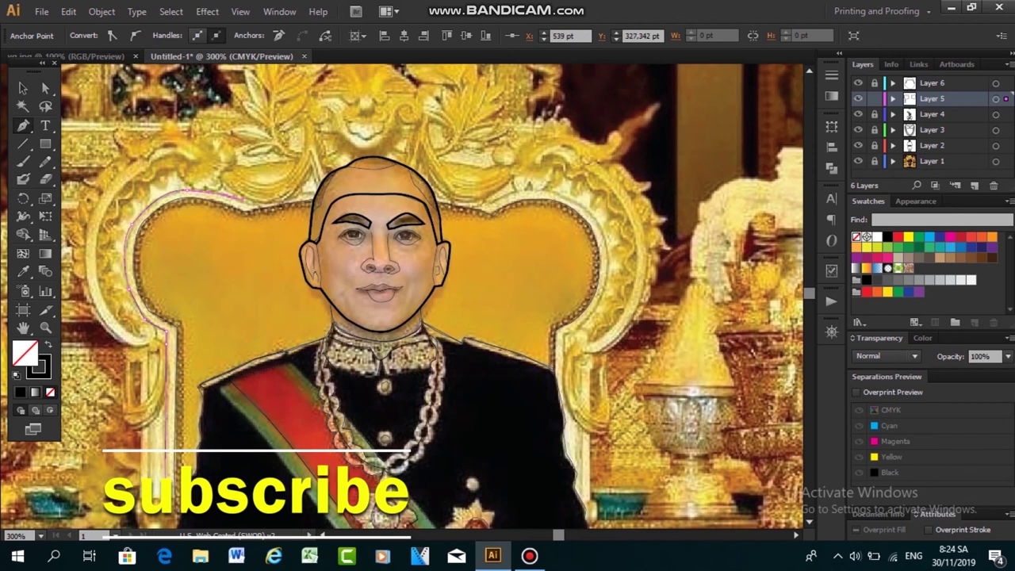
{"action": "left_click", "coordinate": [242, 208]}
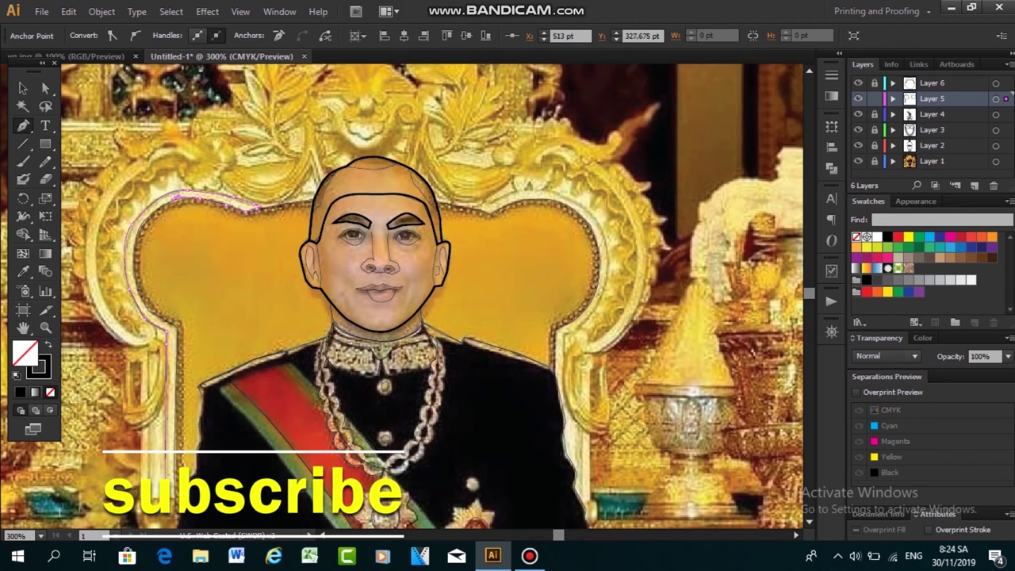
{"action": "left_click", "coordinate": [255, 208]}
{"action": "scroll", "coordinate": [255, 208], "scroll_direction": "down", "scroll_amount": 1}
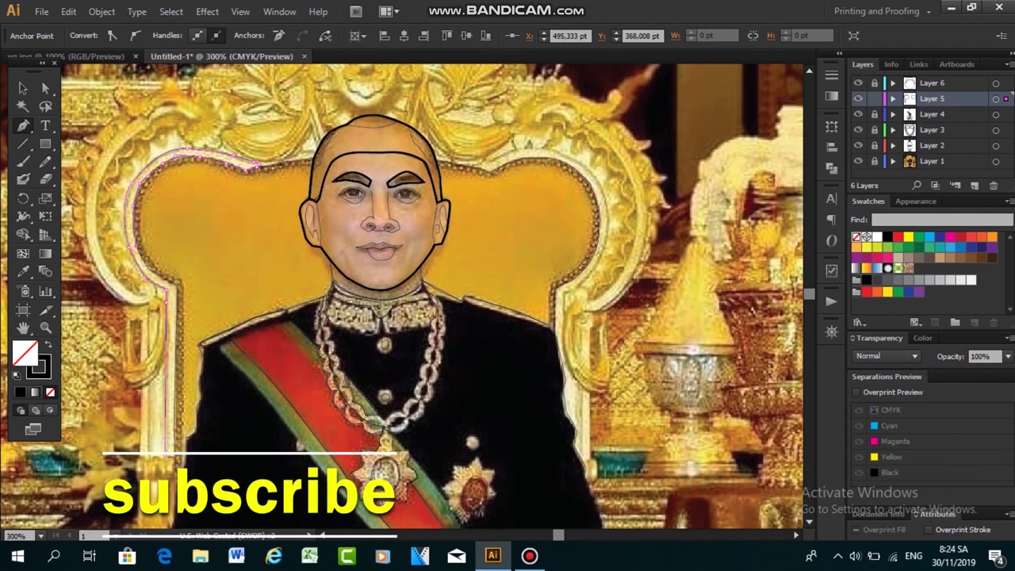
{"action": "scroll", "coordinate": [403, 297], "scroll_direction": "down", "scroll_amount": 2}
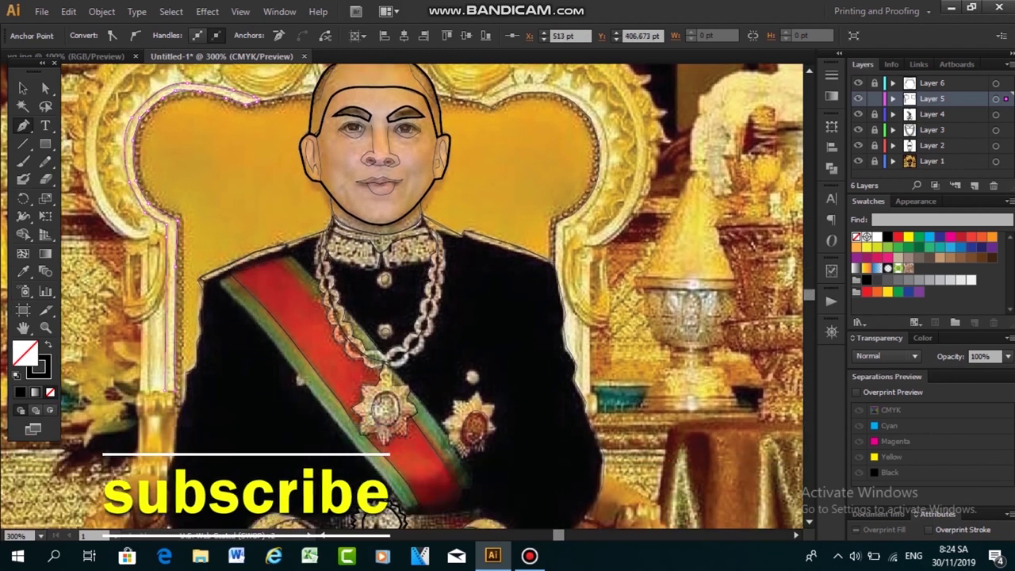
{"action": "key", "text": "v"}
{"action": "scroll", "coordinate": [402, 298], "scroll_direction": "down", "scroll_amount": 1}
{"action": "key", "text": "p"}
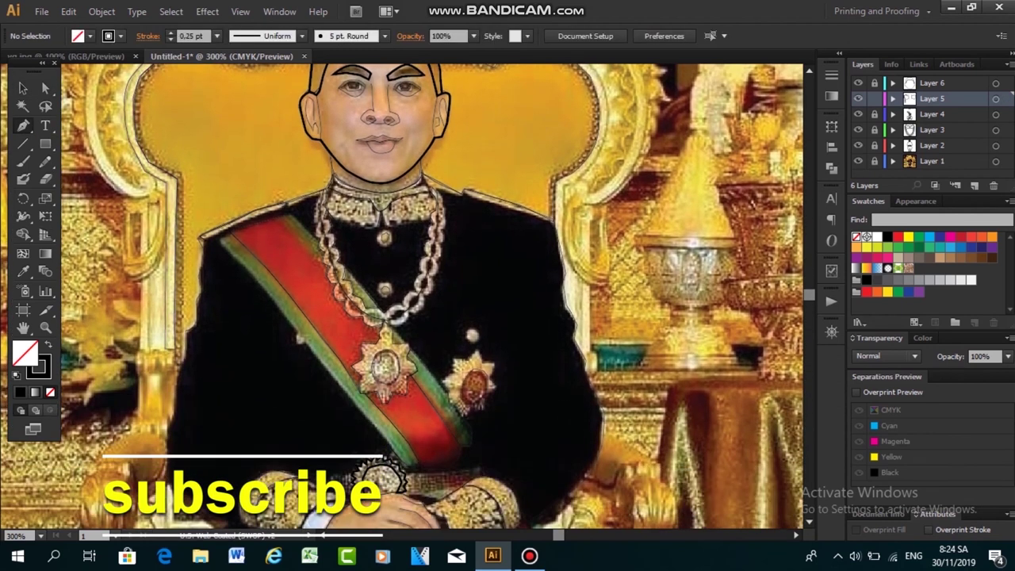
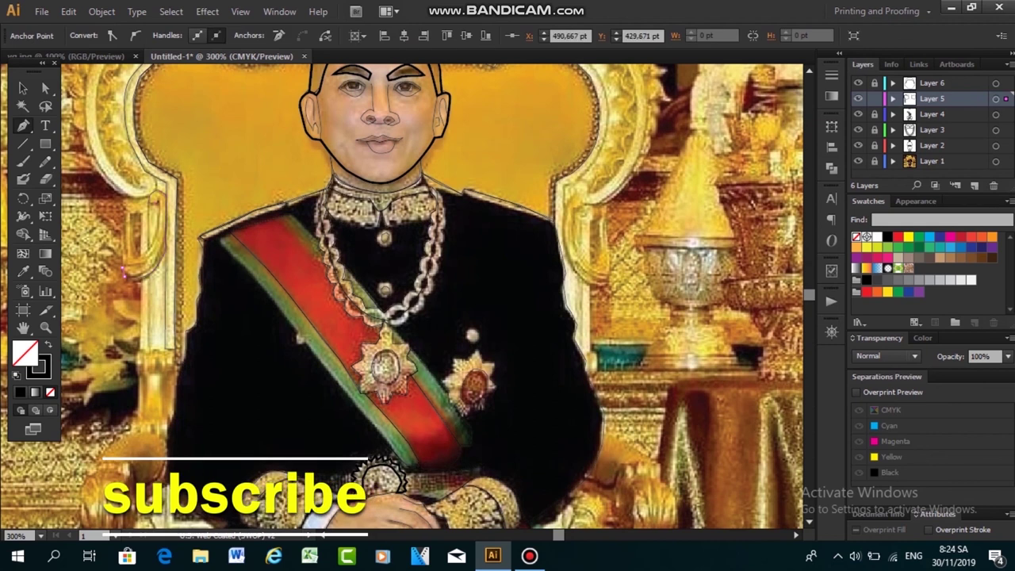
Trace a first outline up the throne's left edge from the armrest
{"action": "left_click", "coordinate": [139, 276]}
{"action": "left_click", "coordinate": [161, 252]}
{"action": "left_click", "coordinate": [162, 226]}
{"action": "left_click", "coordinate": [156, 196]}
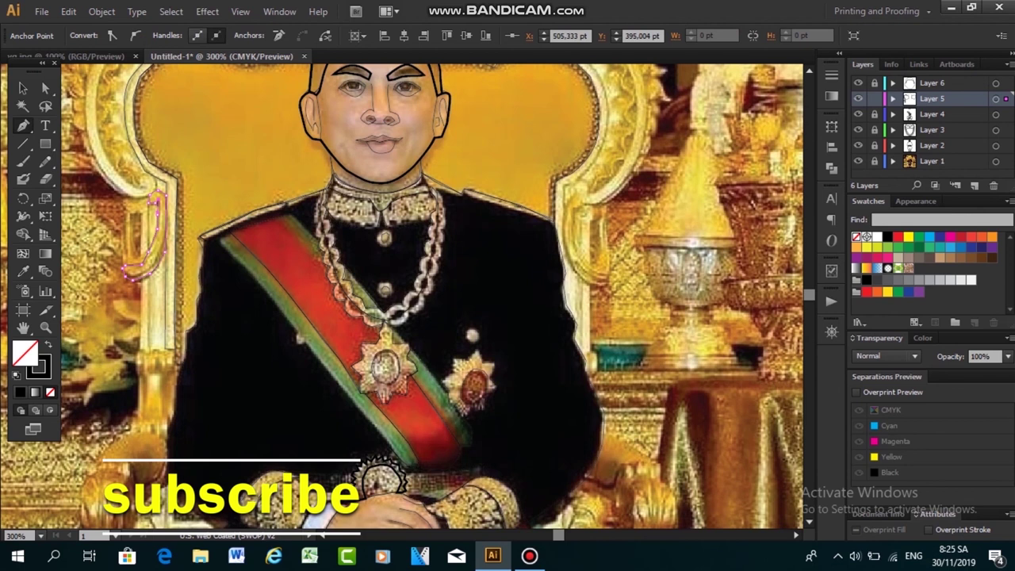
{"action": "scroll", "coordinate": [402, 296], "scroll_direction": "down", "scroll_amount": 1}
{"action": "key", "text": "ctrl+shift+a"}
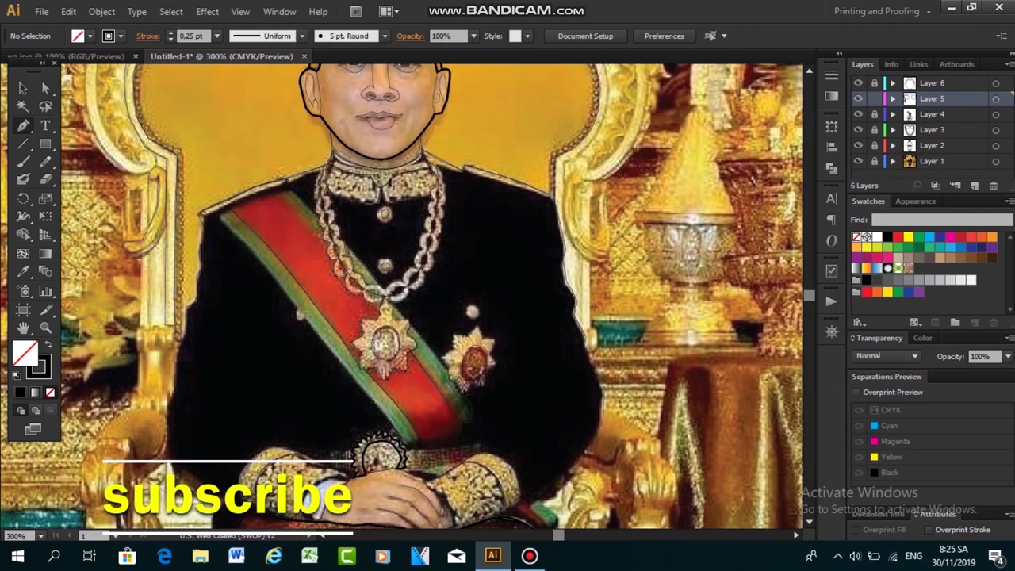
Draw a second outline higher along the throne's left edge
{"action": "left_click", "coordinate": [140, 326]}
{"action": "left_click", "coordinate": [141, 256]}
{"action": "left_click", "coordinate": [164, 230]}
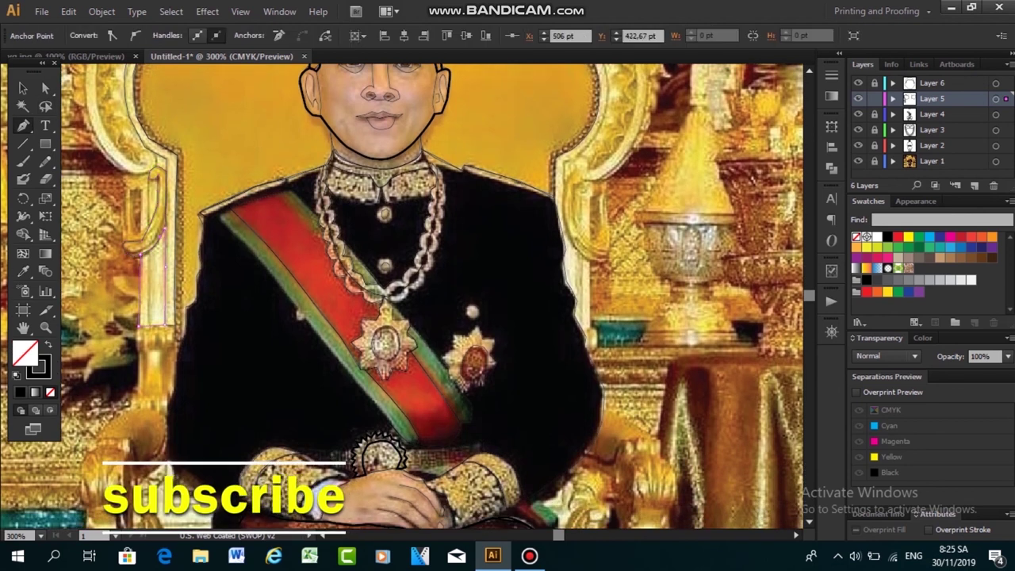
{"action": "key", "text": "ctrl+shift+a"}
{"action": "scroll", "coordinate": [402, 297], "scroll_direction": "up", "scroll_amount": 1}
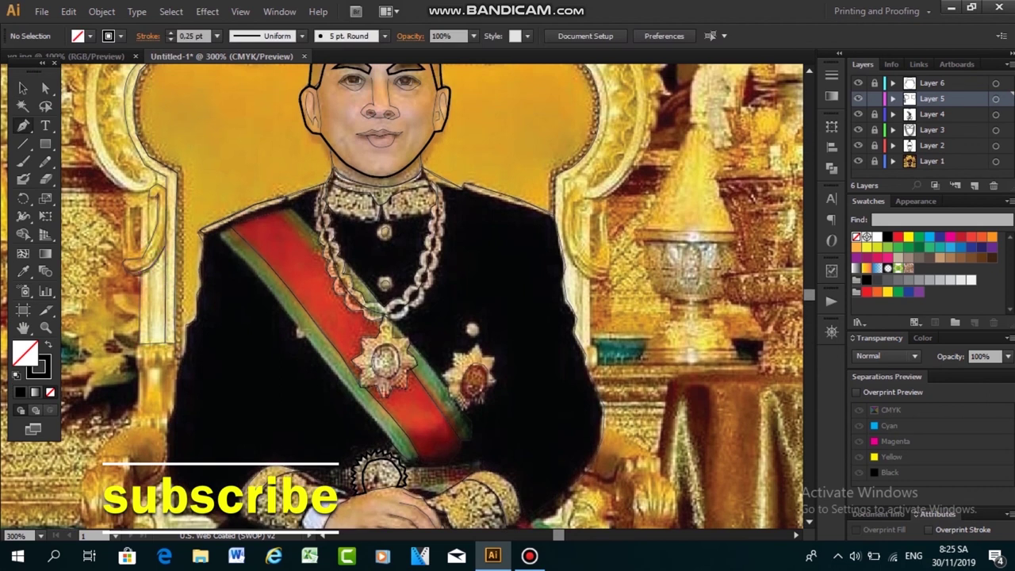
Trace the throne's inner left edge as a separate path
{"action": "left_click", "coordinate": [124, 234]}
{"action": "left_click", "coordinate": [135, 257]}
{"action": "left_click", "coordinate": [147, 193]}
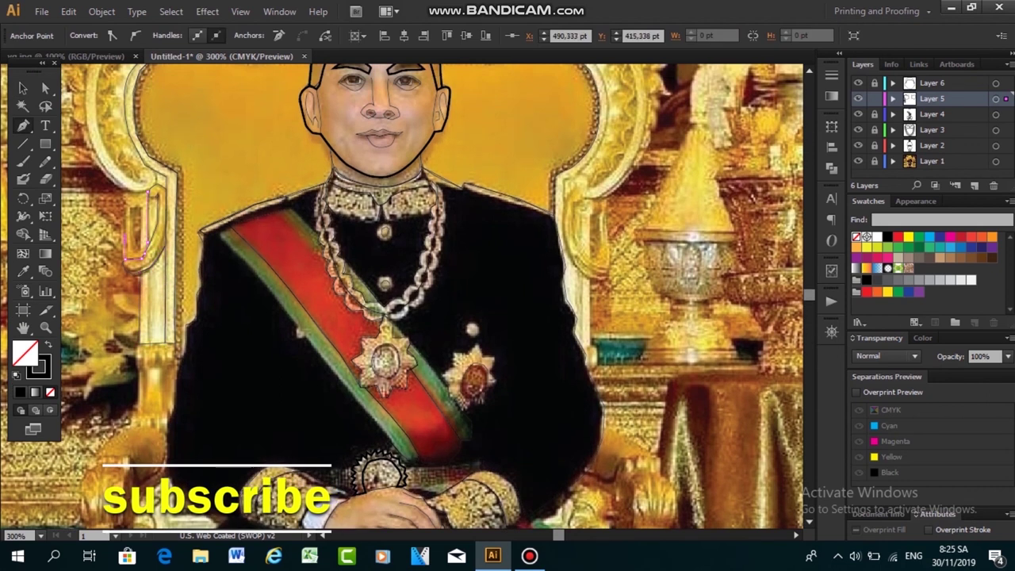
{"action": "key", "text": "ctrl+shift+a"}
{"action": "scroll", "coordinate": [402, 299], "scroll_direction": "up", "scroll_amount": 1}
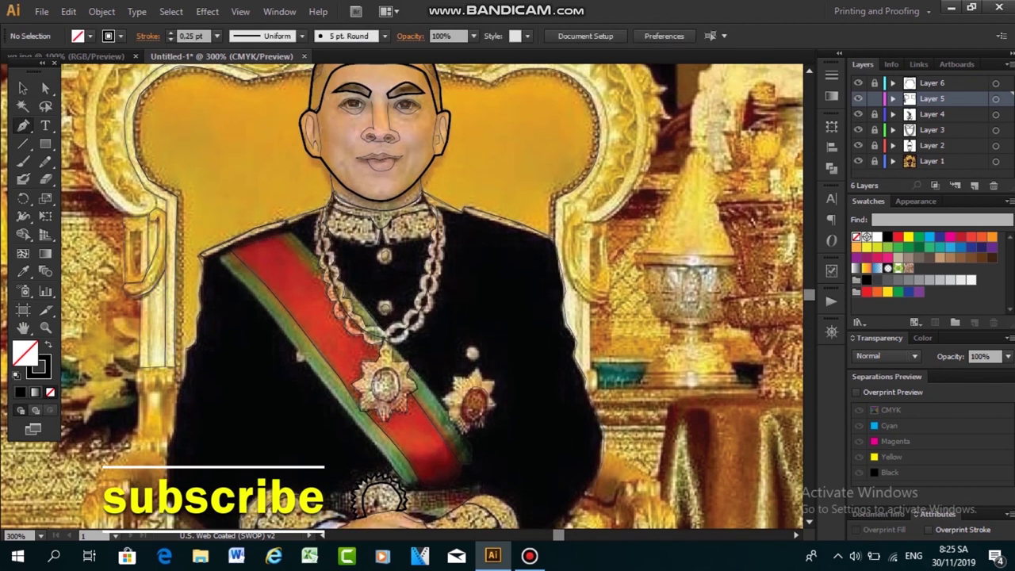
Extend an outline up the throne's outer left edge
{"action": "left_click", "coordinate": [150, 198]}
{"action": "scroll", "coordinate": [402, 298], "scroll_direction": "up", "scroll_amount": 2}
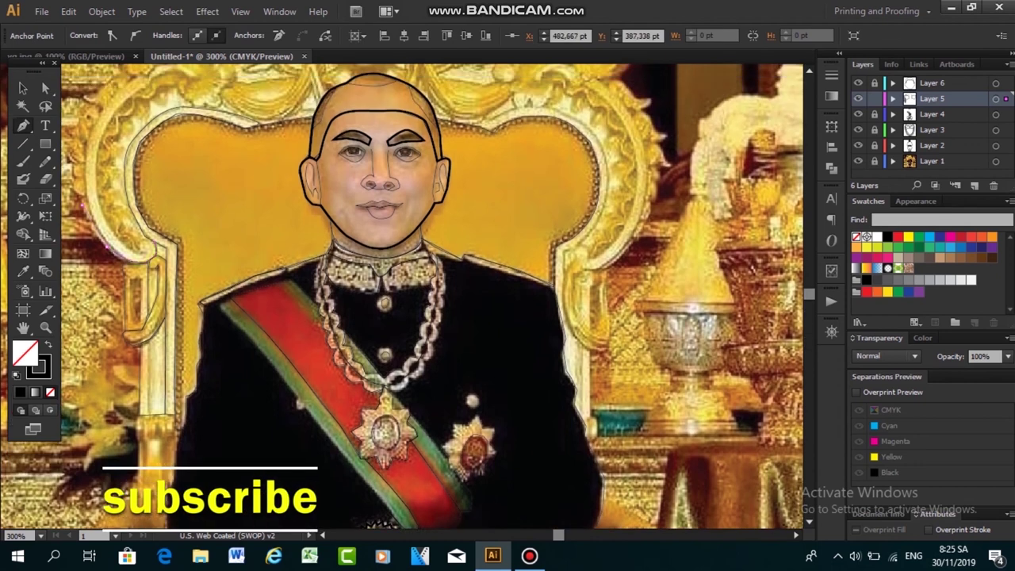
{"action": "left_click", "coordinate": [125, 242]}
{"action": "scroll", "coordinate": [402, 297], "scroll_direction": "up", "scroll_amount": 2}
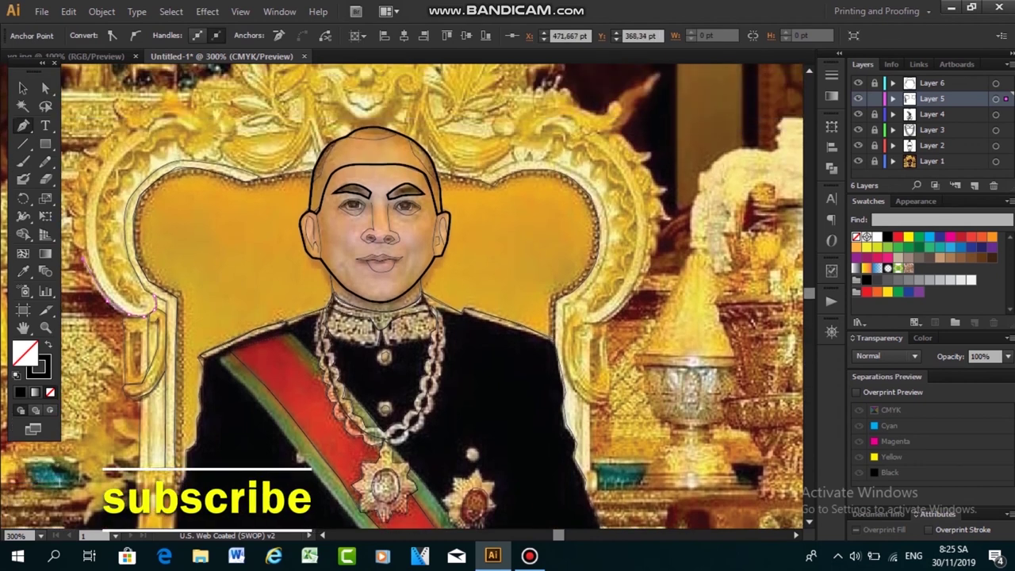
{"action": "left_click", "coordinate": [78, 247]}
{"action": "scroll", "coordinate": [74, 238], "scroll_direction": "up", "scroll_amount": 1}
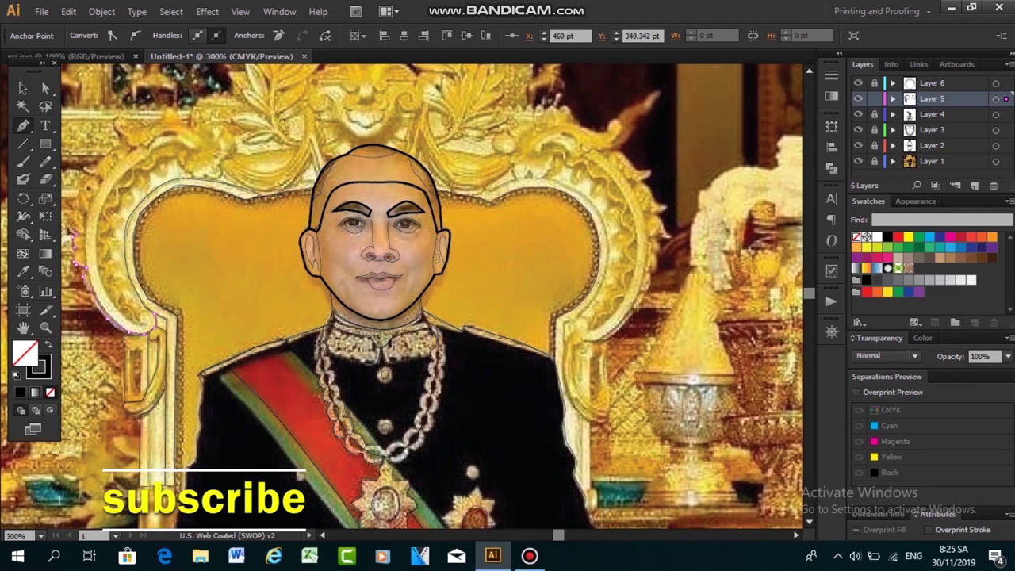
{"action": "key", "text": "ctrl+shift+a"}
Continue the outline toward the throne's upper-left corner, undoing and redoing misplaced segments
{"action": "left_click", "coordinate": [87, 190]}
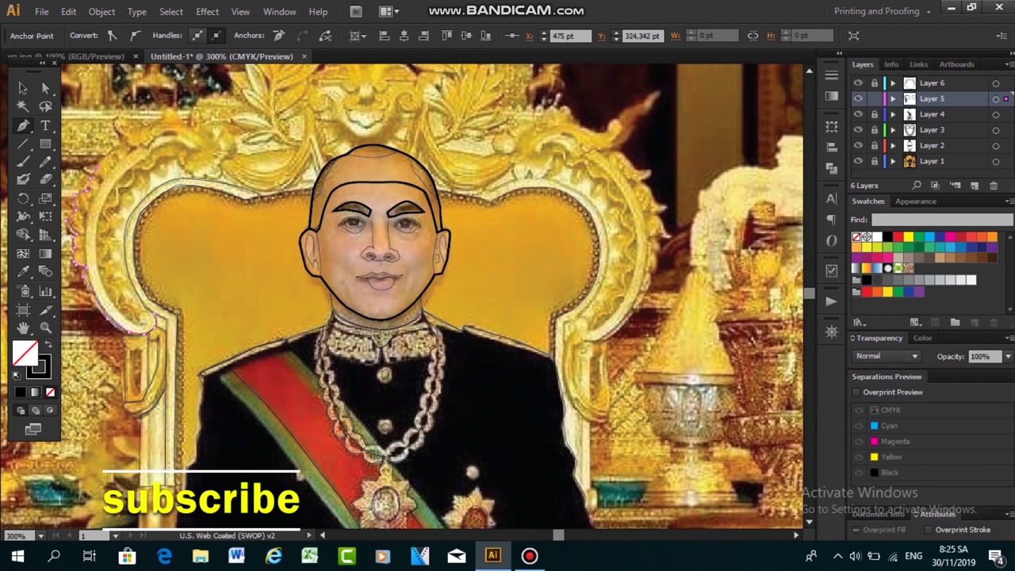
{"action": "left_click", "coordinate": [103, 164]}
{"action": "left_click", "coordinate": [120, 157]}
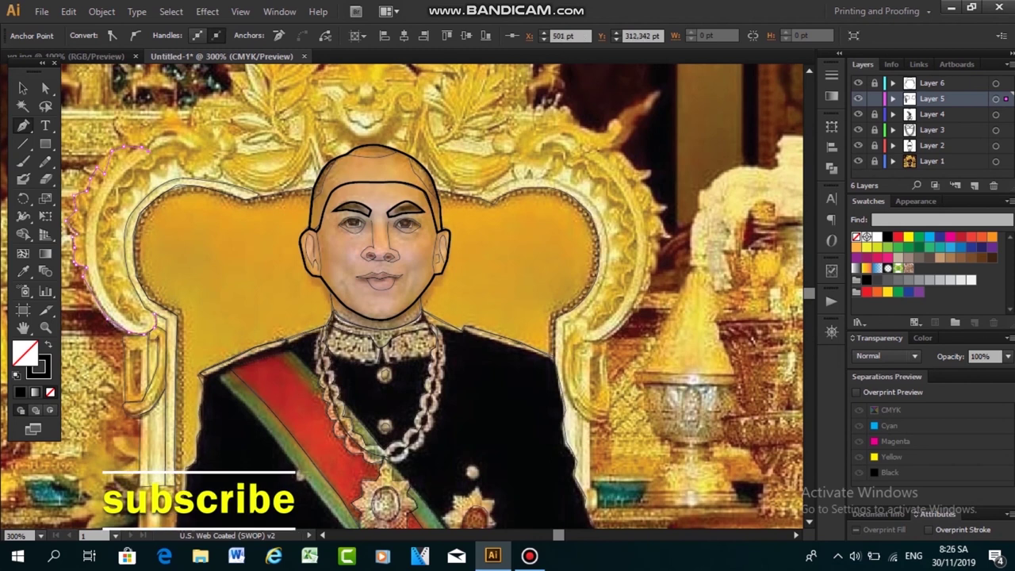
{"action": "key", "text": "ctrl+z"}
{"action": "key", "text": "ctrl+z"}
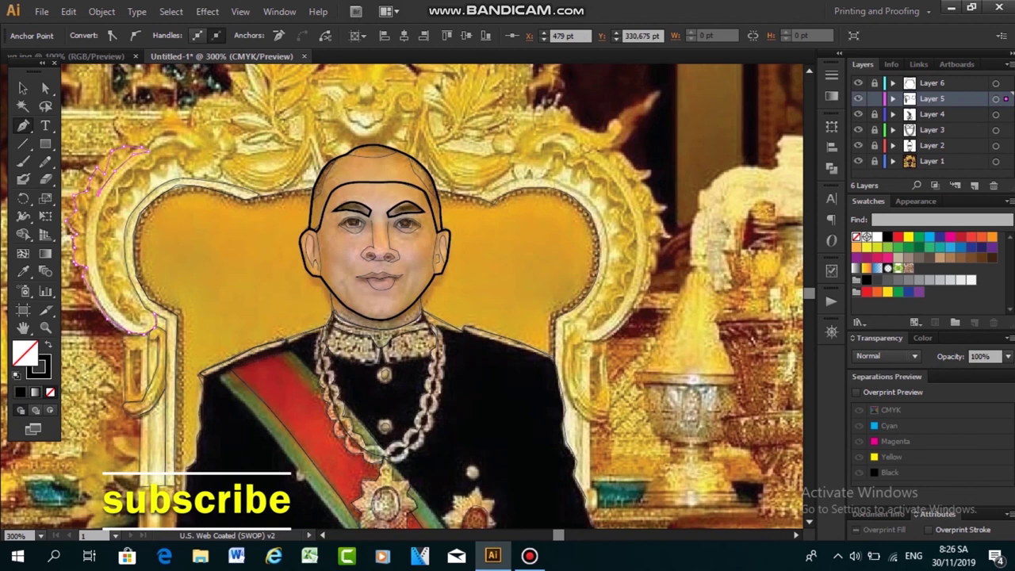
{"action": "key", "text": "ctrl+z"}
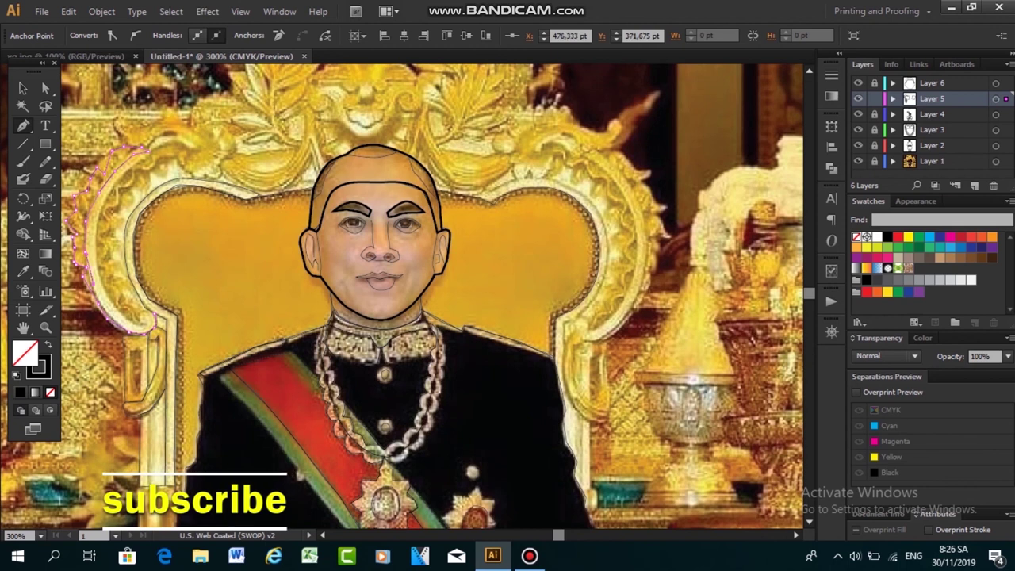
{"action": "key", "text": "ctrl+z"}
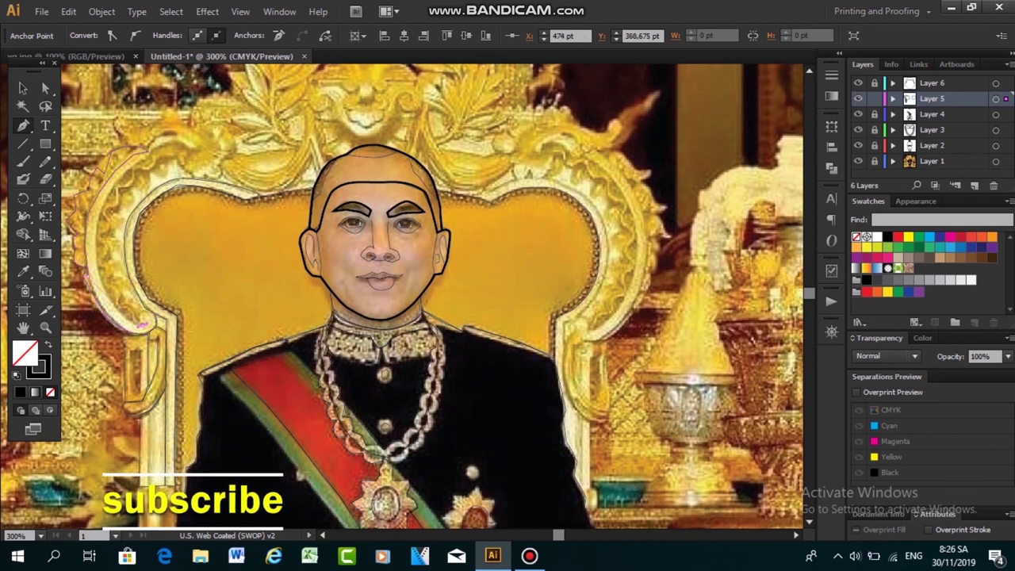
{"action": "key", "text": "ctrl+shift+z"}
{"action": "key", "text": "ctrl+shift+z"}
{"action": "key", "text": "ctrl+shift+z"}
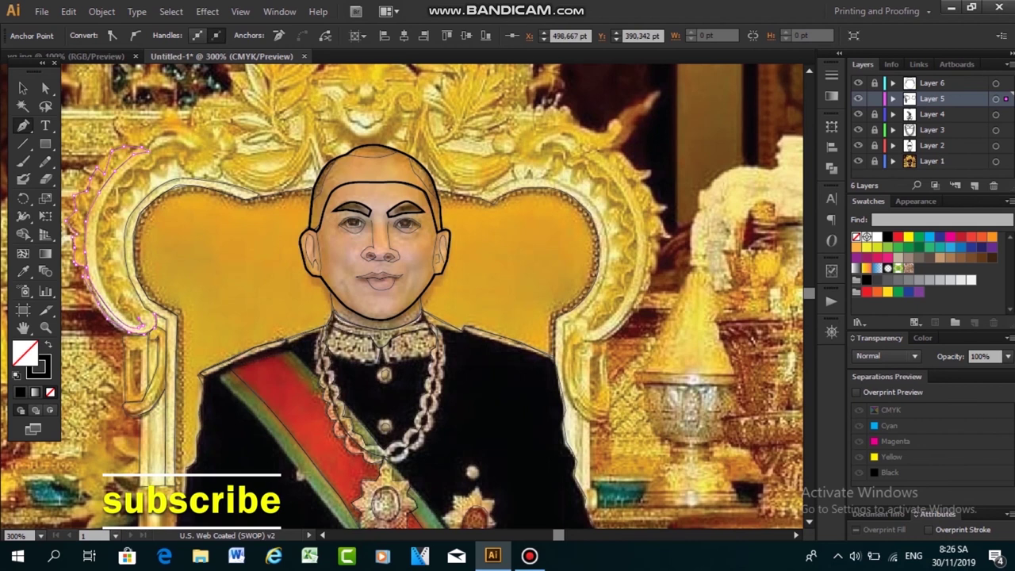
{"action": "key", "text": "ctrl+shift+a"}
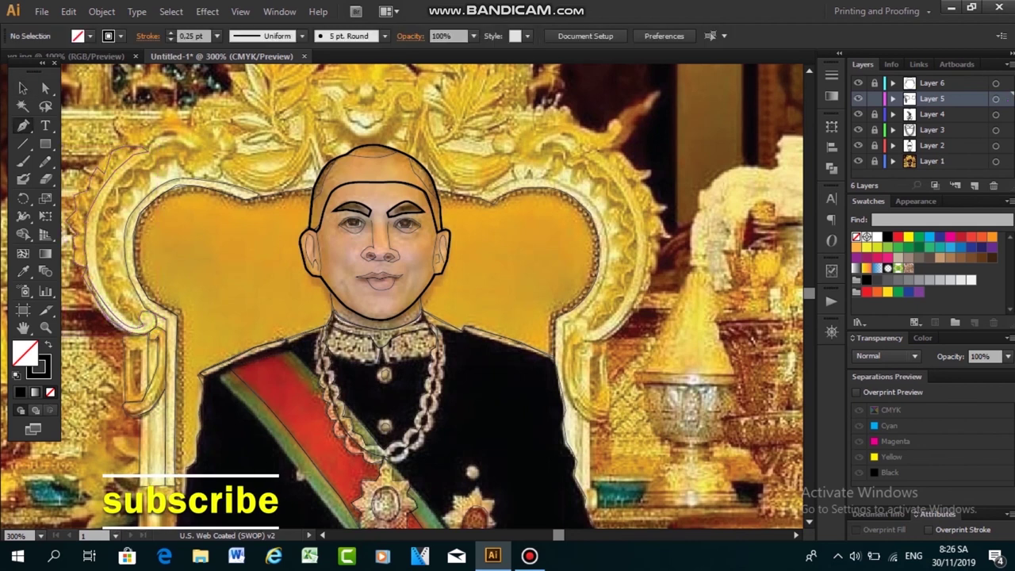
{"action": "key", "text": "ctrl+z"}
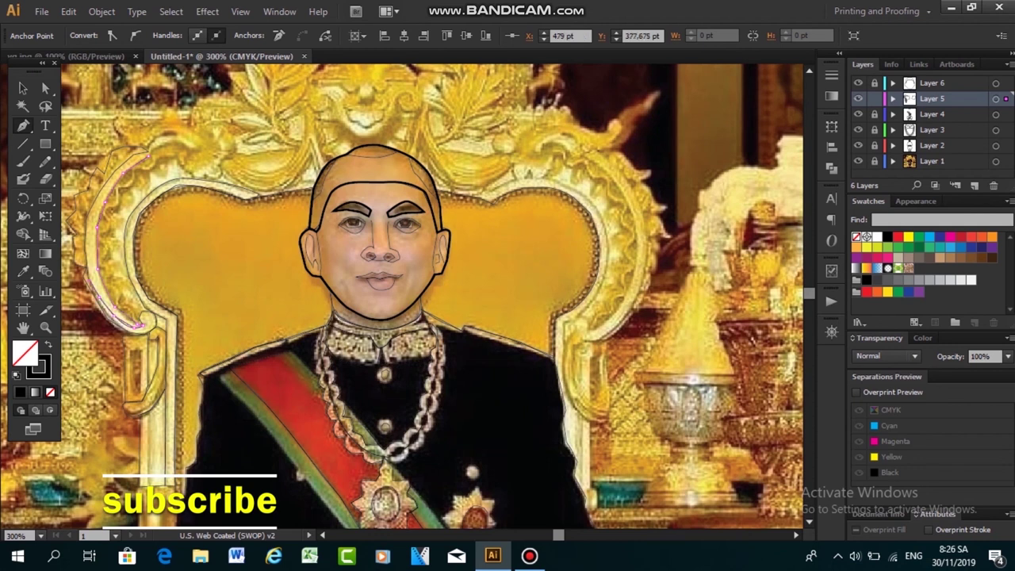
{"action": "key", "text": "ctrl+z"}
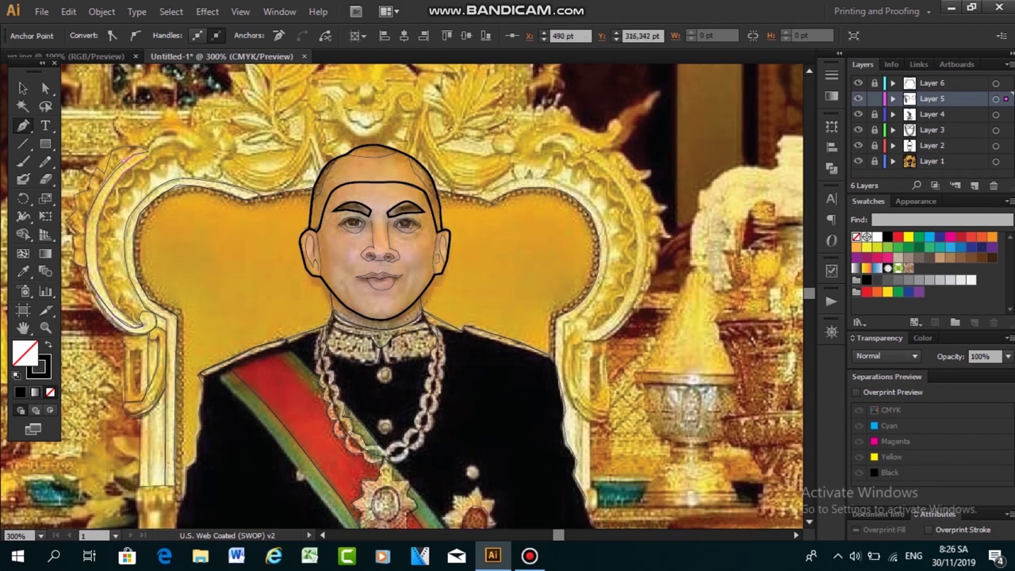
{"action": "key", "text": "v"}
{"action": "key", "text": "ctrl+shift+a"}
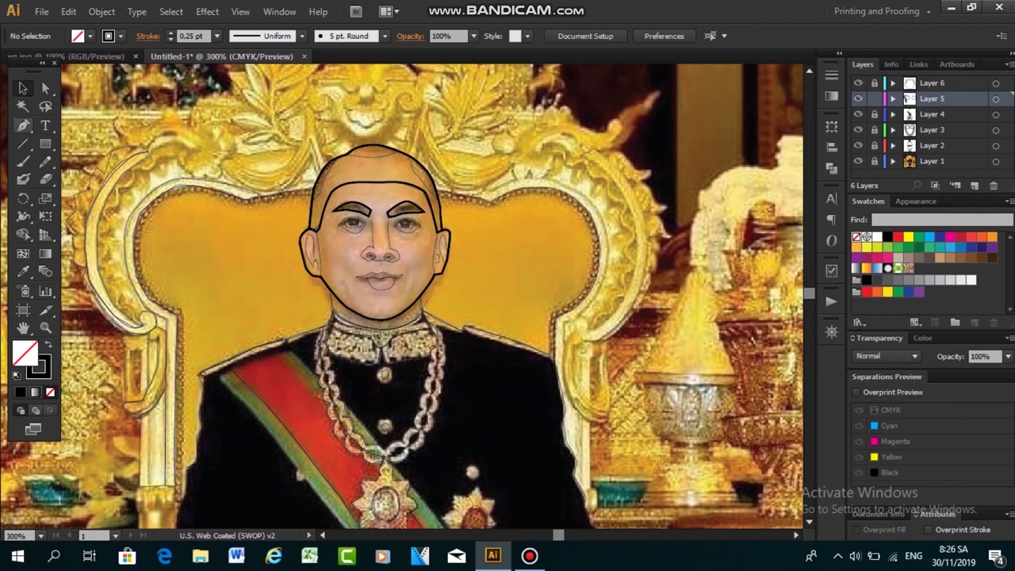
Trace across the throne's top edge and curve down toward the king's head
{"action": "left_click", "coordinate": [145, 311]}
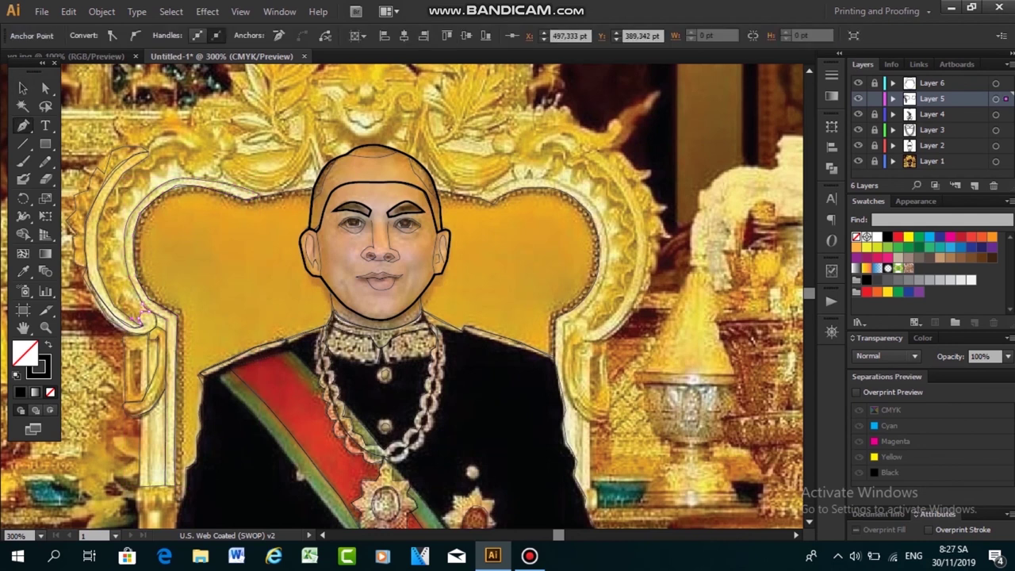
{"action": "key", "text": "ctrl+z"}
{"action": "left_click", "coordinate": [189, 145]}
{"action": "left_click", "coordinate": [216, 145]}
{"action": "left_click", "coordinate": [227, 169]}
{"action": "left_click", "coordinate": [238, 184]}
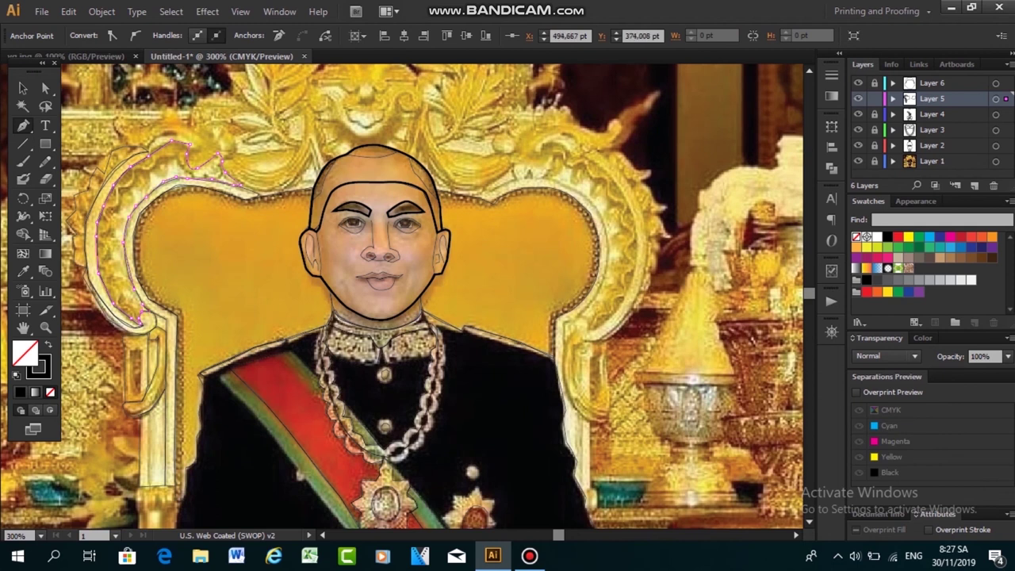
{"action": "key", "text": "v"}
{"action": "key", "text": "ctrl+shift+a"}
{"action": "scroll", "coordinate": [402, 297], "scroll_direction": "up", "scroll_amount": 3}
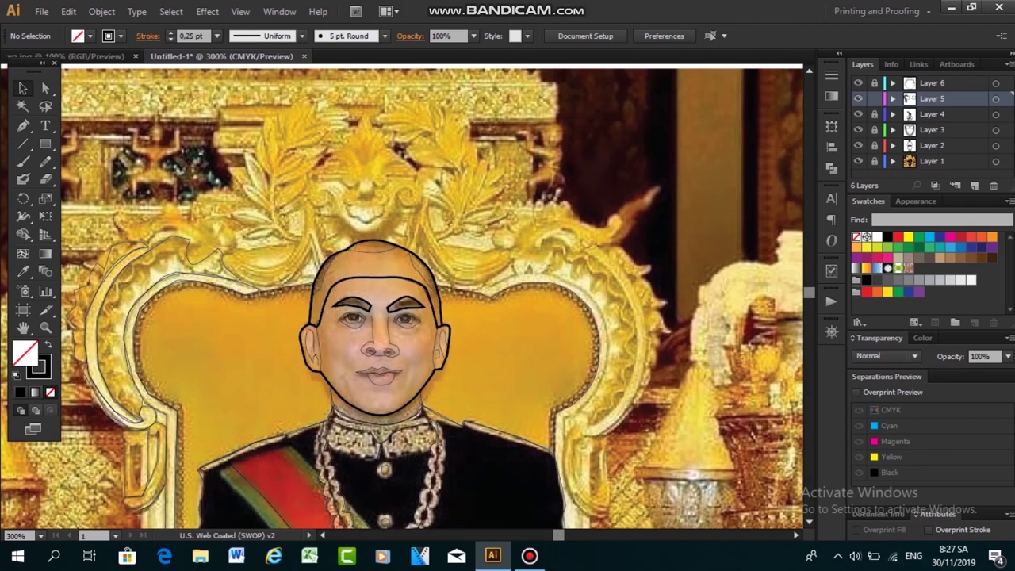
Set a 1 pt stroke and outline the closed curled ornament beside the head
{"action": "left_click", "coordinate": [216, 36]}
{"action": "left_click", "coordinate": [238, 101]}
{"action": "scroll", "coordinate": [402, 297], "scroll_direction": "down", "scroll_amount": 1}
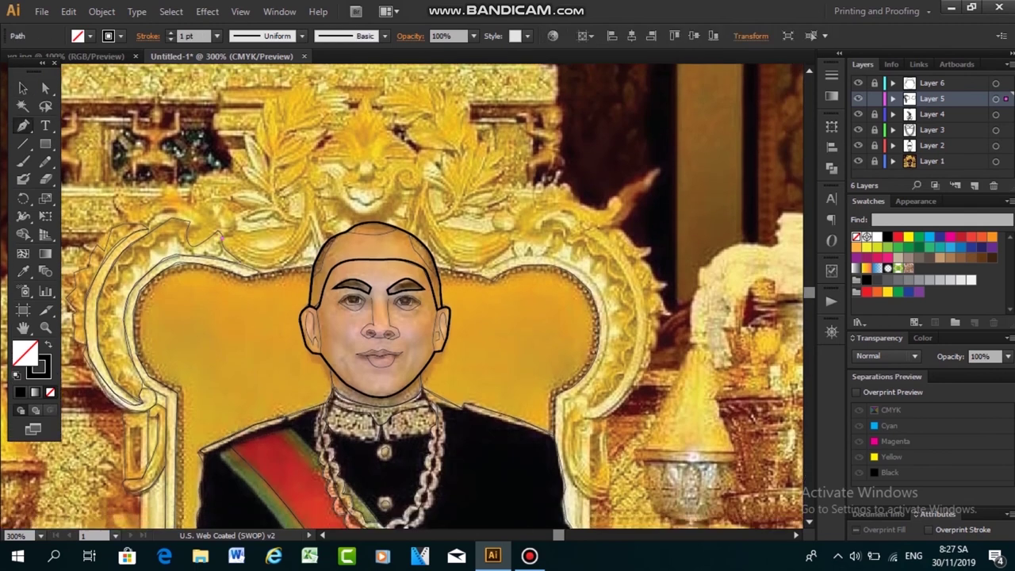
{"action": "left_click", "coordinate": [238, 262]}
{"action": "key", "text": "ctrl+z"}
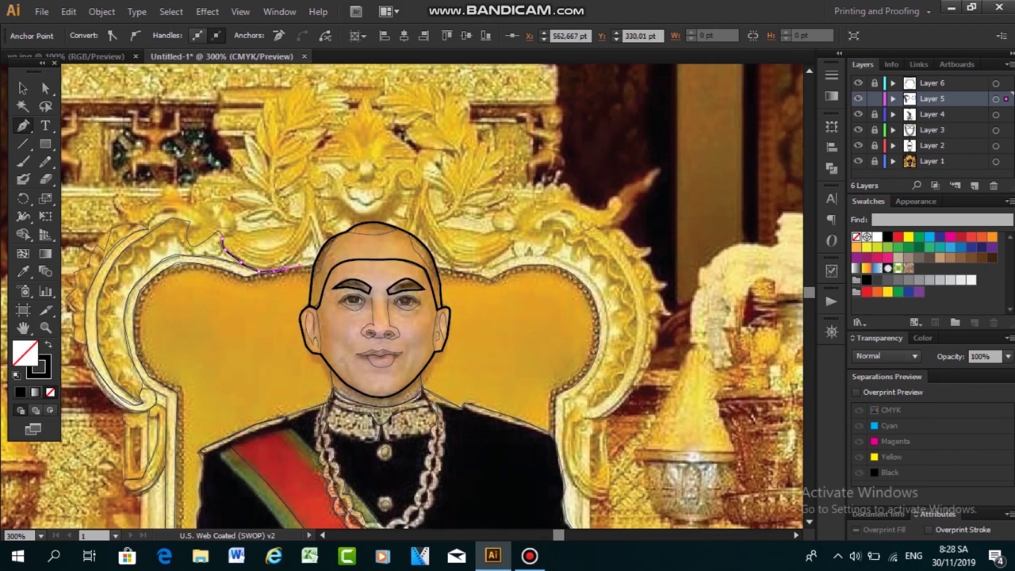
{"action": "left_click", "coordinate": [324, 243]}
{"action": "left_click", "coordinate": [316, 216]}
{"action": "left_click", "coordinate": [311, 184]}
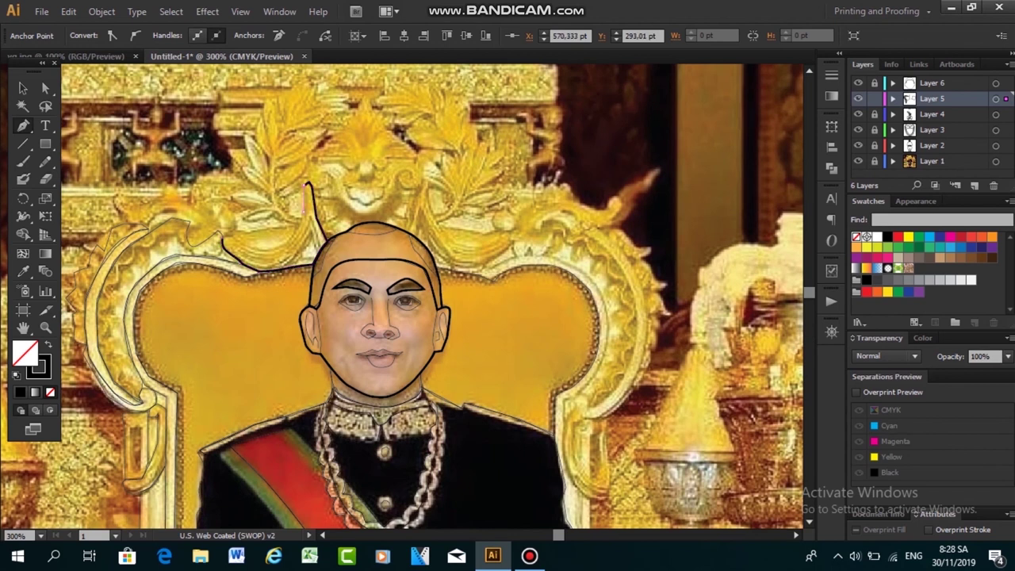
{"action": "left_click", "coordinate": [304, 215]}
{"action": "left_click", "coordinate": [222, 236]}
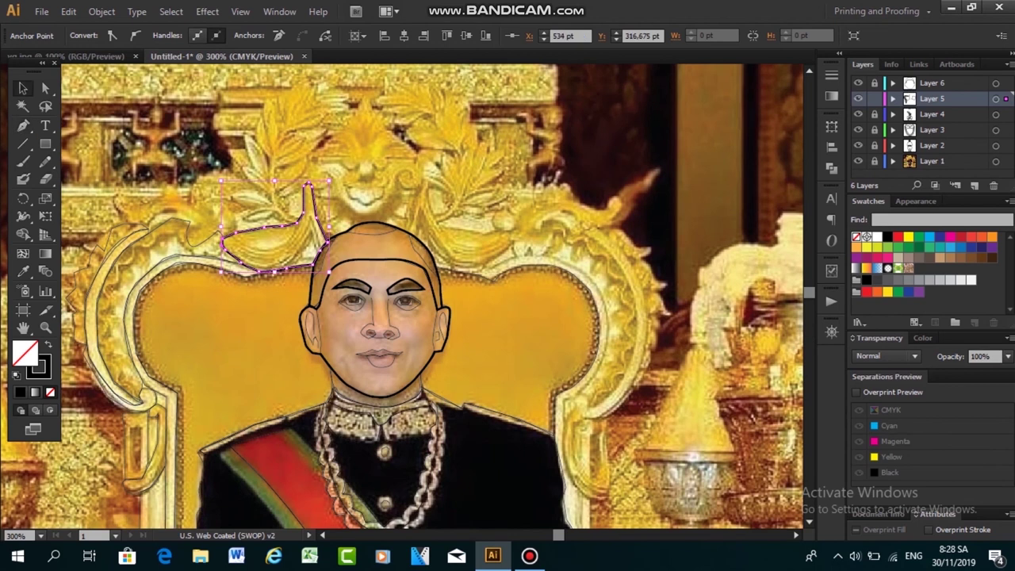
{"action": "key", "text": "ctrl+shift+a"}
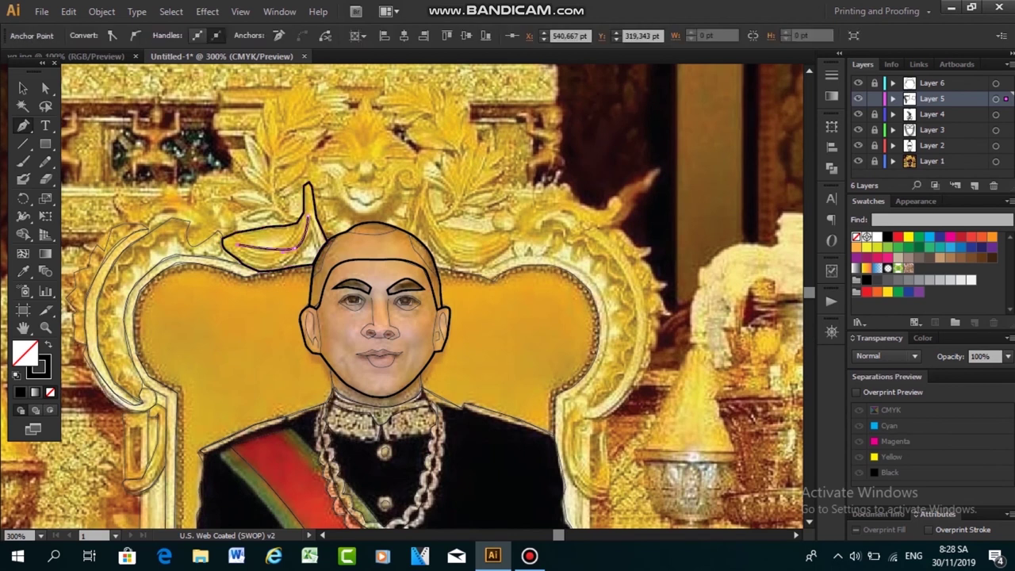
Rework the curl's inner curve, adding a curved segment to the ornament outline
{"action": "key", "text": "v"}
{"action": "left_click", "coordinate": [300, 256], "text": "ctrl"}
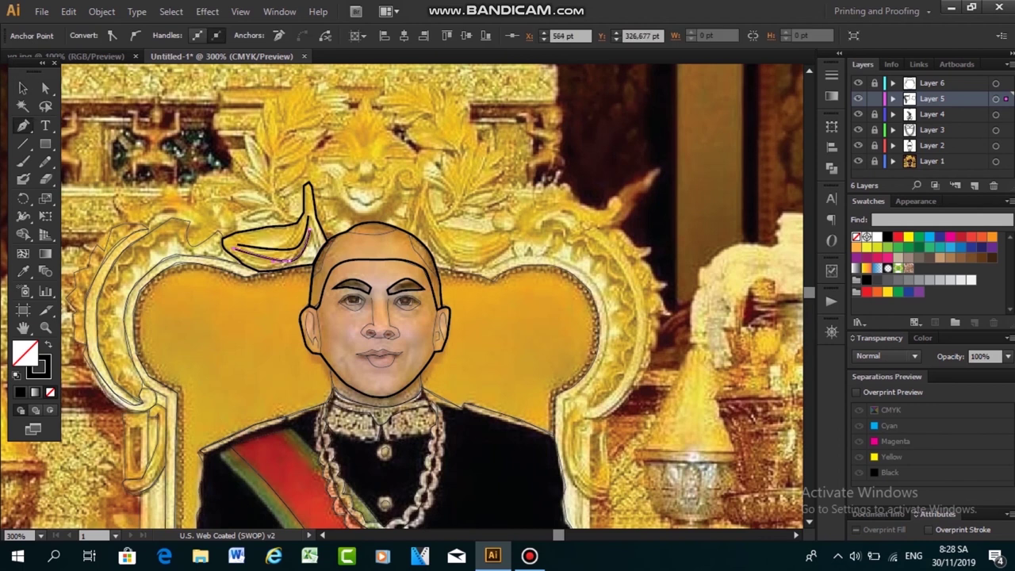
{"action": "key", "text": "ctrl+shift+a"}
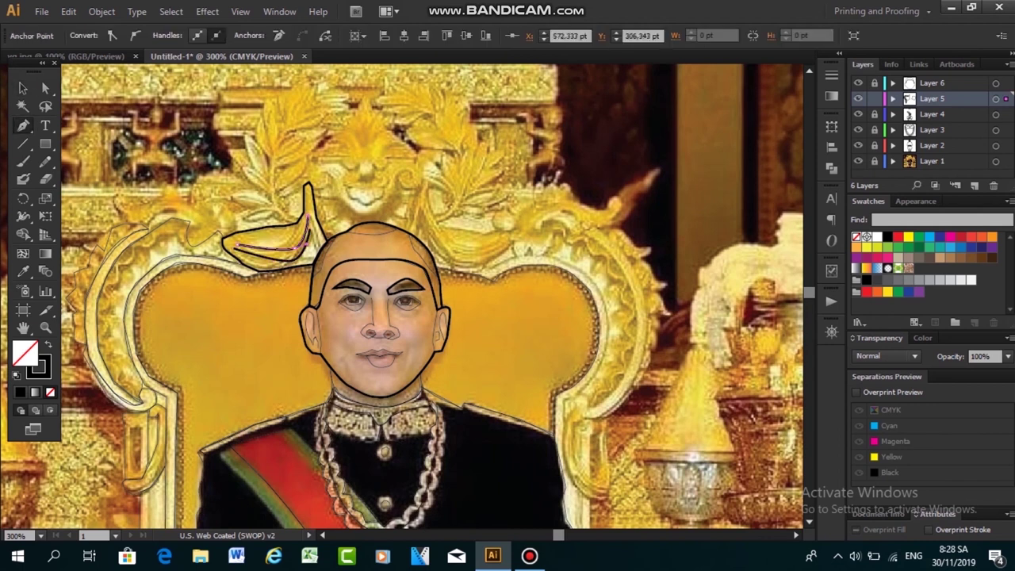
{"action": "key", "text": "ctrl+shift+a"}
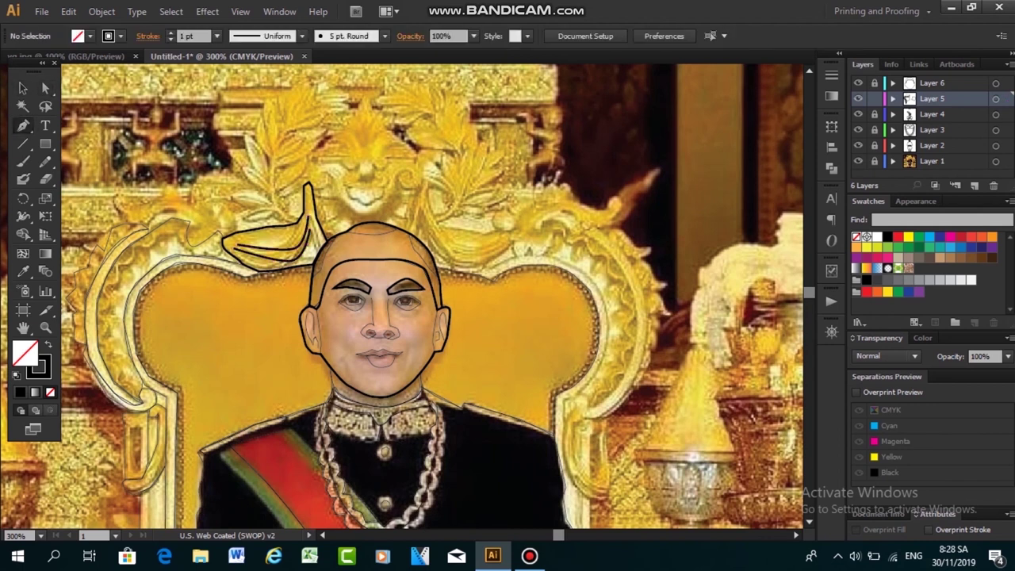
{"action": "key", "text": "ctrl+z"}
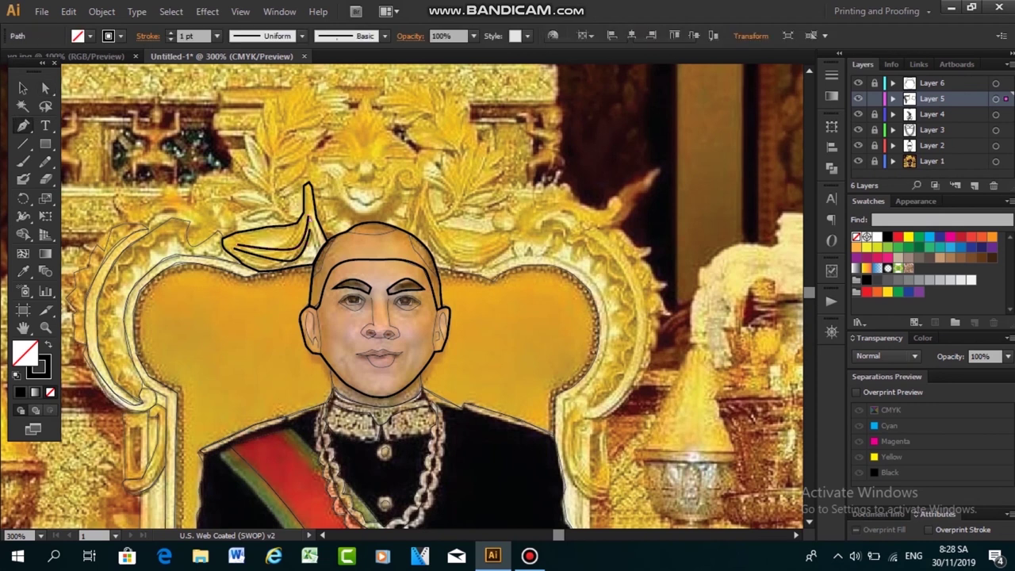
{"action": "key", "text": "ctrl+shift+a"}
{"action": "scroll", "coordinate": [402, 297], "scroll_direction": "up", "scroll_amount": 1}
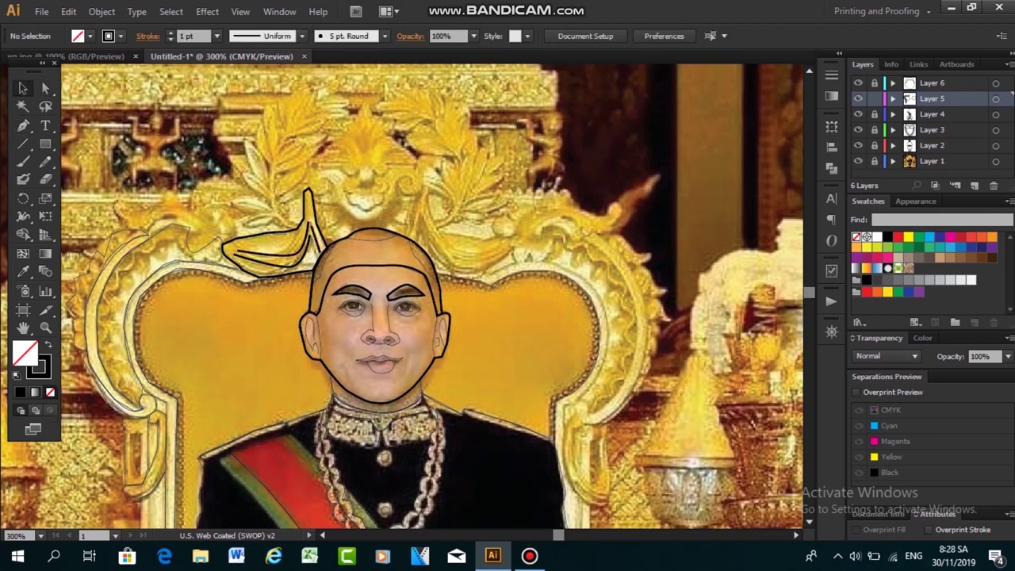
{"action": "key", "text": "ctrl+z"}
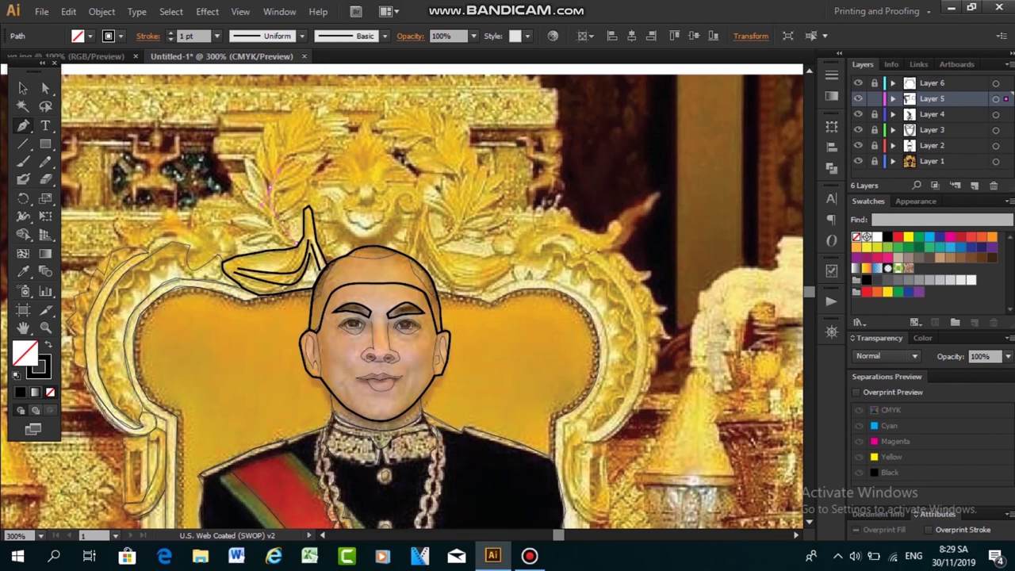
{"action": "left_click", "coordinate": [260, 213]}
{"action": "key", "text": "ctrl+shift+a"}
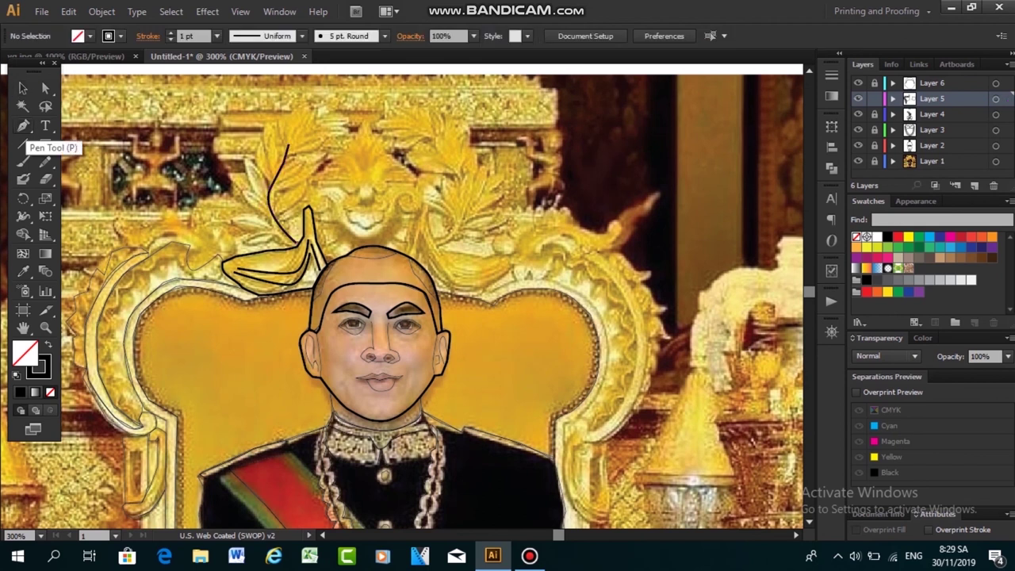
{"action": "key", "text": "ctrl+z"}
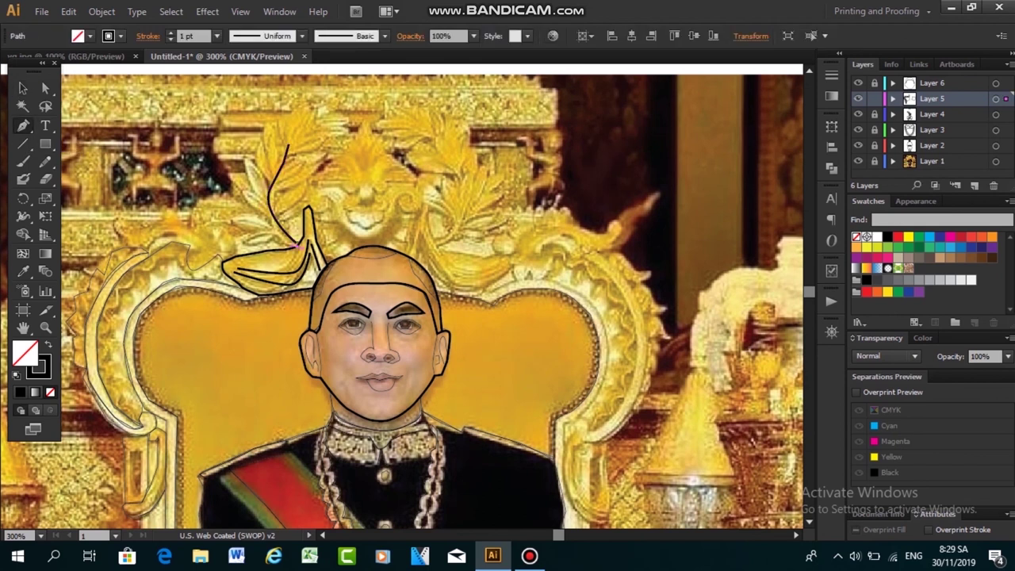
Trace the curved leaf stem above the curl and begin the zigzag leaf edge
{"action": "left_click", "coordinate": [271, 238]}
{"action": "left_click_drag", "start_coordinate": [238, 217], "coordinate": [247, 213]}
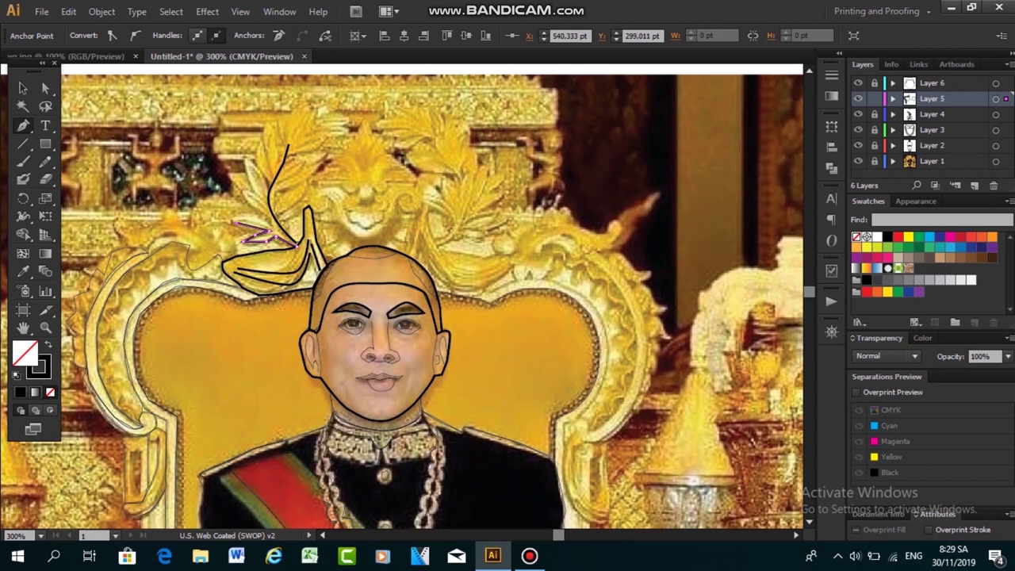
{"action": "left_click", "coordinate": [247, 200]}
{"action": "left_click", "coordinate": [244, 194]}
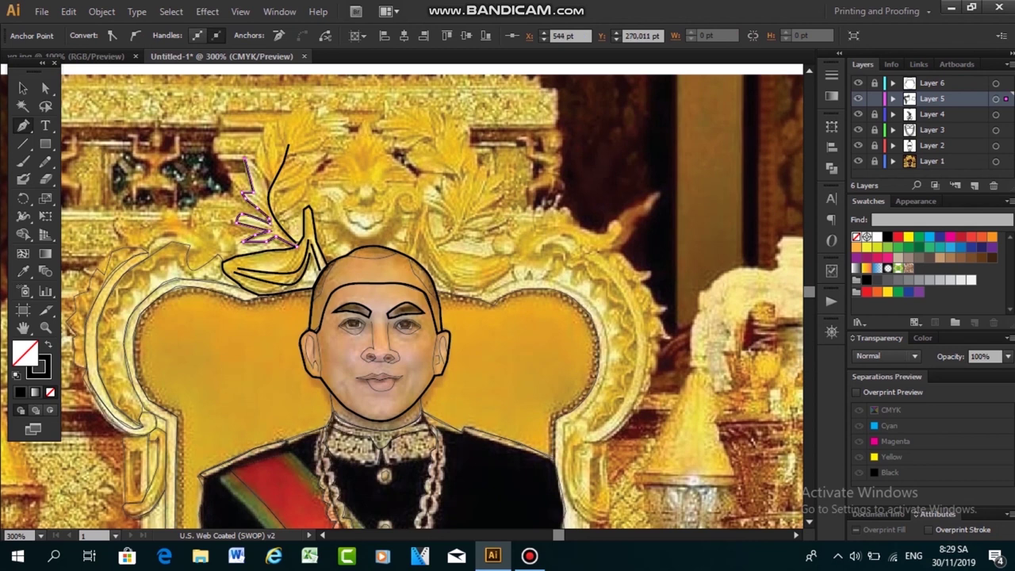
{"action": "left_click", "coordinate": [269, 187]}
Outline the leaf up to its tip and back down, then deselect it
{"action": "left_click", "coordinate": [265, 136]}
{"action": "left_click", "coordinate": [266, 122]}
{"action": "left_click", "coordinate": [300, 110]}
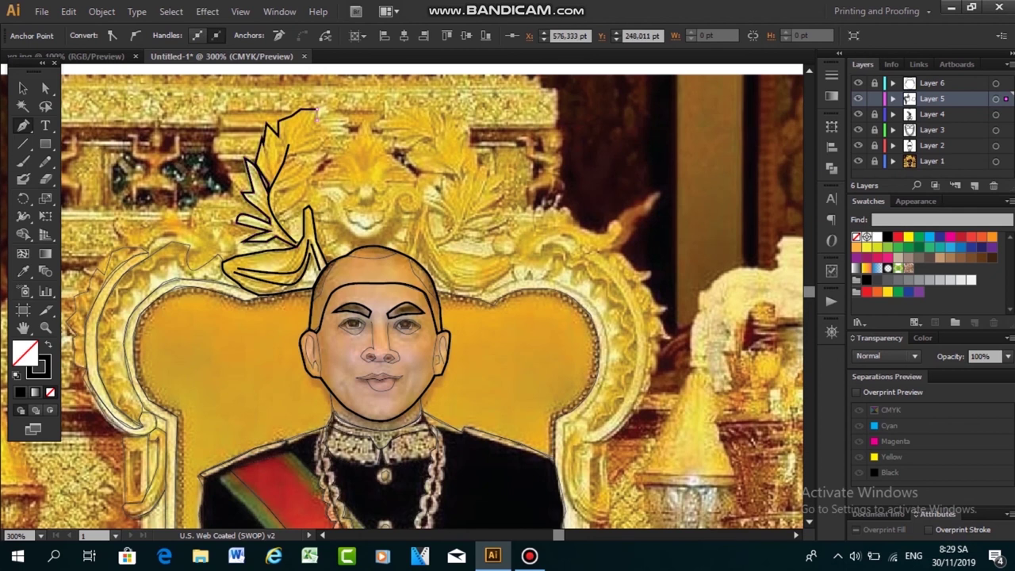
{"action": "left_click", "coordinate": [325, 140]}
{"action": "left_click", "coordinate": [298, 151]}
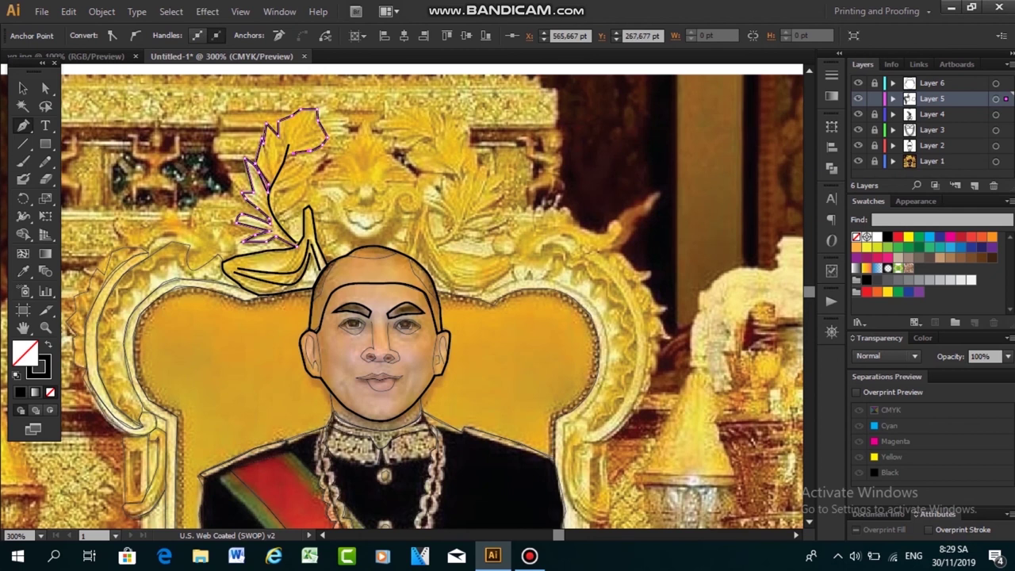
{"action": "left_click", "coordinate": [305, 184]}
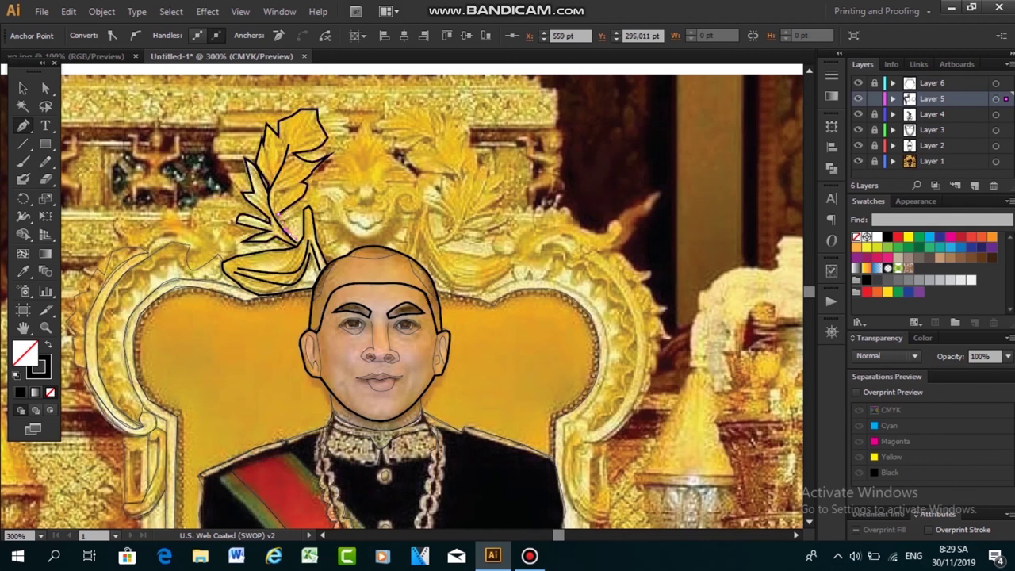
{"action": "key", "text": "v"}
{"action": "key", "text": "ctrl+shift+a"}
{"action": "scroll", "coordinate": [402, 302], "scroll_direction": "up", "scroll_amount": 1}
Start a new Pen outline beside the leaf, tracing along its edge
{"action": "scroll", "coordinate": [402, 302], "scroll_direction": "down", "scroll_amount": 2}
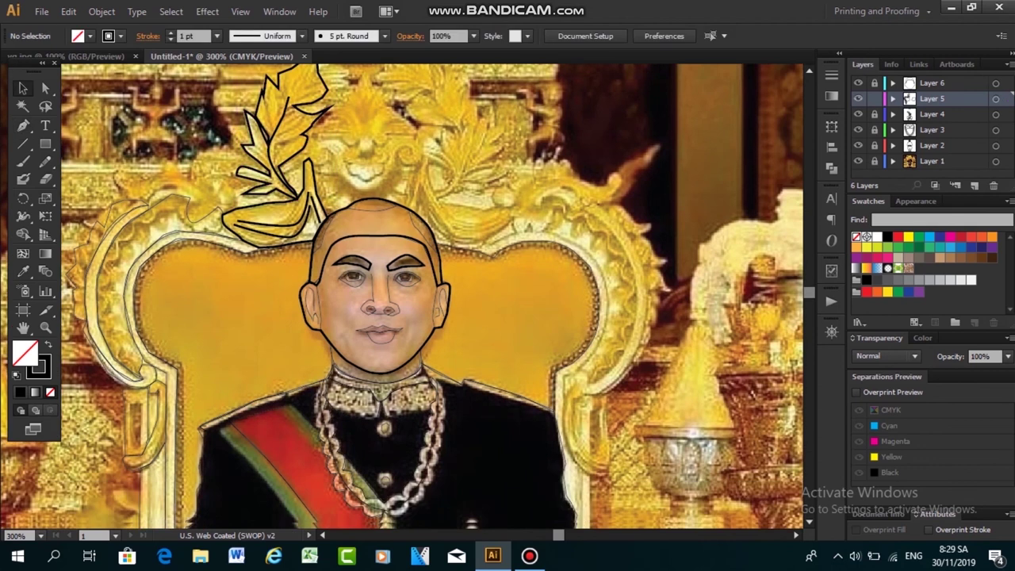
{"action": "scroll", "coordinate": [402, 302], "scroll_direction": "down", "scroll_amount": 1}
{"action": "scroll", "coordinate": [402, 301], "scroll_direction": "up", "scroll_amount": 1}
{"action": "key", "text": "p"}
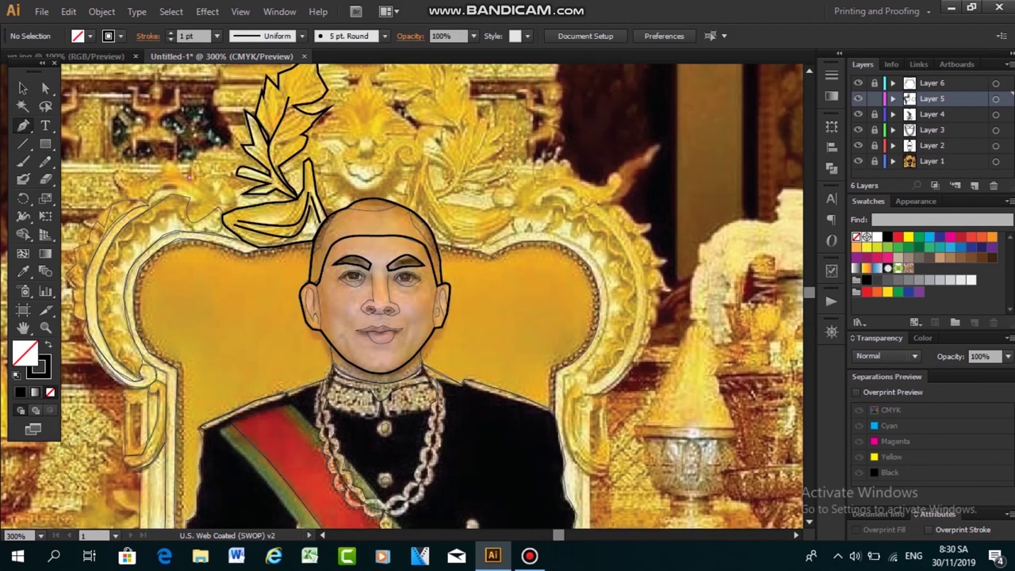
{"action": "left_click", "coordinate": [190, 176]}
{"action": "left_click", "coordinate": [230, 127]}
{"action": "left_click", "coordinate": [252, 141]}
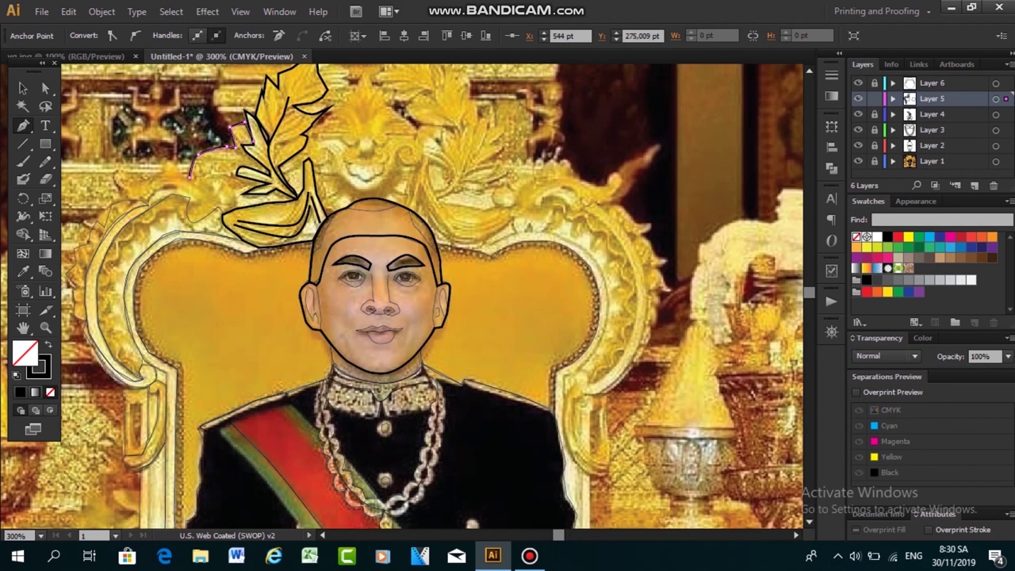
{"action": "left_click", "coordinate": [269, 173]}
{"action": "left_click", "coordinate": [236, 172]}
{"action": "left_click", "coordinate": [291, 198]}
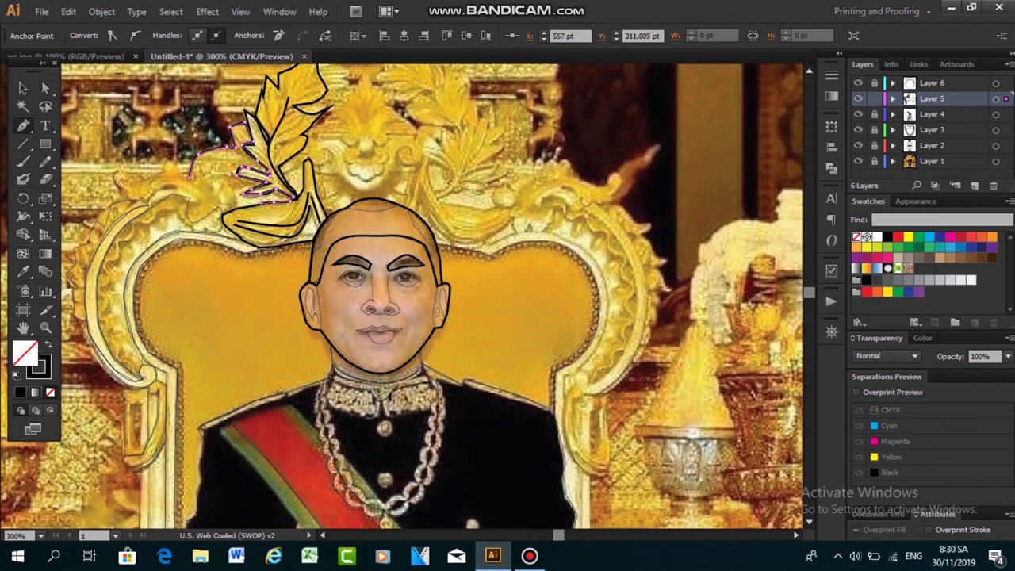
Continue down the leaf and left along the jagged throne crest edge
{"action": "left_click", "coordinate": [220, 210]}
{"action": "left_click", "coordinate": [193, 220]}
{"action": "left_click", "coordinate": [185, 195]}
{"action": "left_click", "coordinate": [148, 196]}
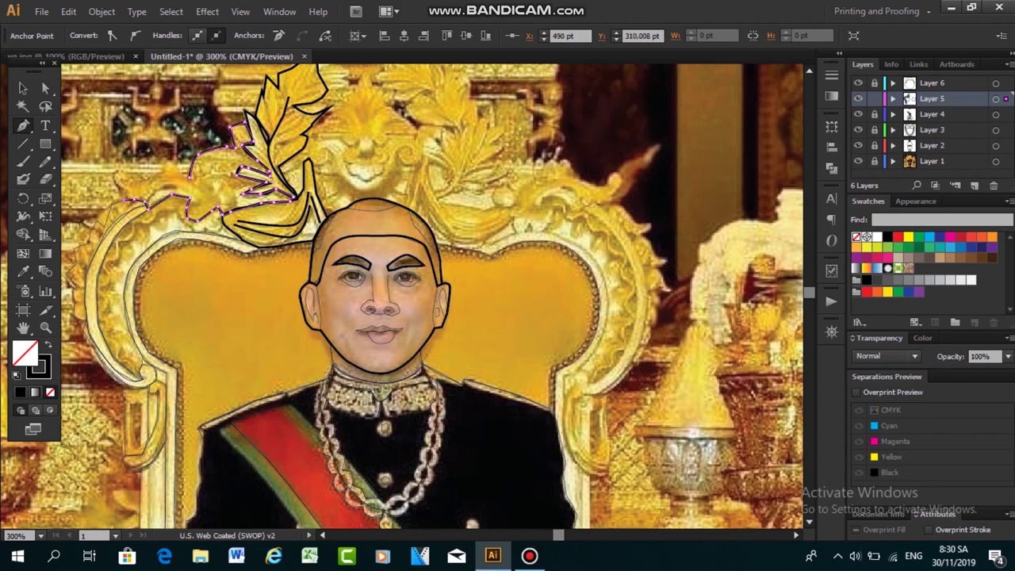
{"action": "left_click", "coordinate": [115, 173]}
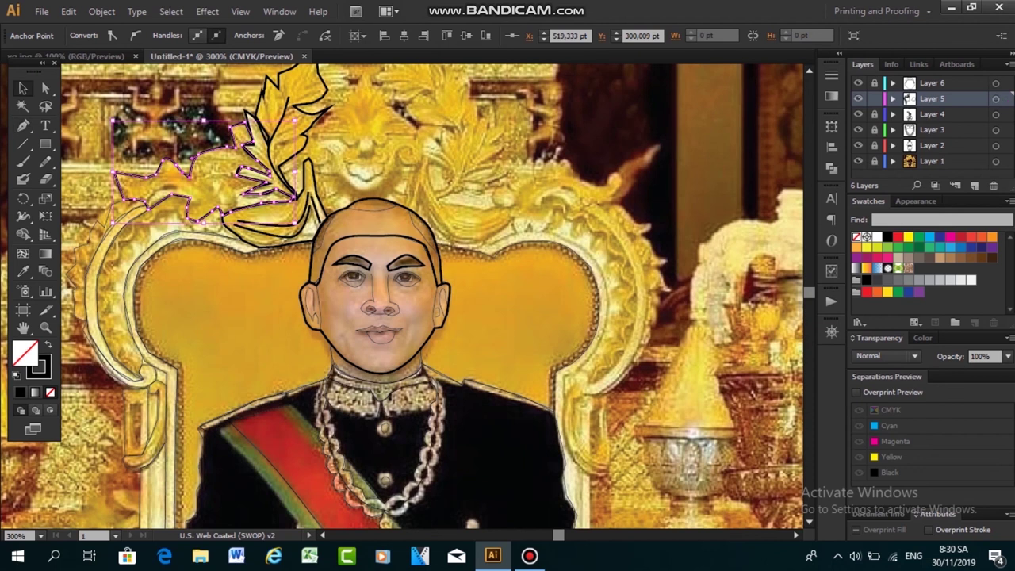
{"action": "left_click", "coordinate": [115, 173], "text": "ctrl"}
{"action": "scroll", "coordinate": [115, 173], "scroll_direction": "up", "scroll_amount": 2}
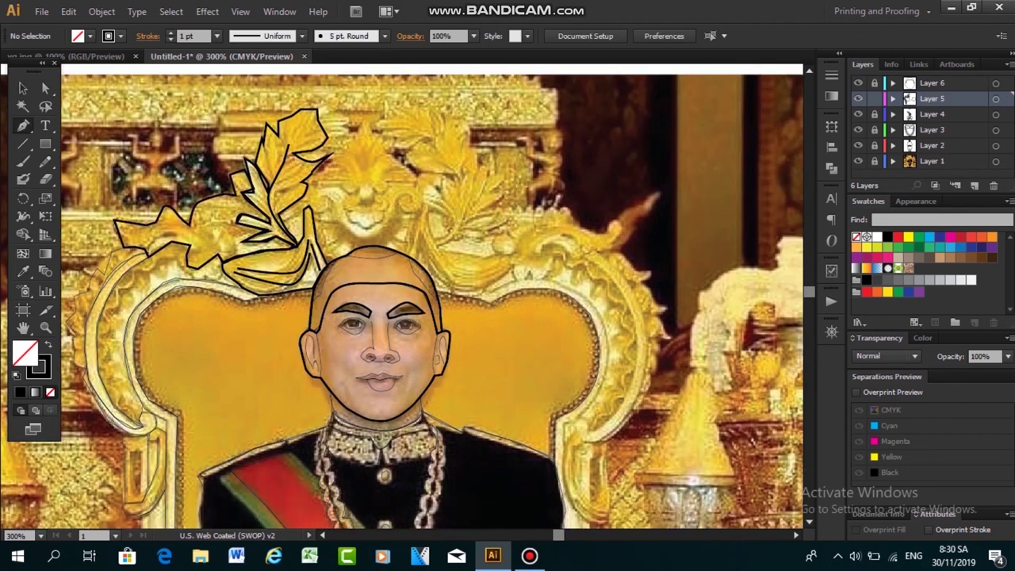
Trace and close the star ornament outline at the crest's centre
{"action": "left_click", "coordinate": [365, 196]}
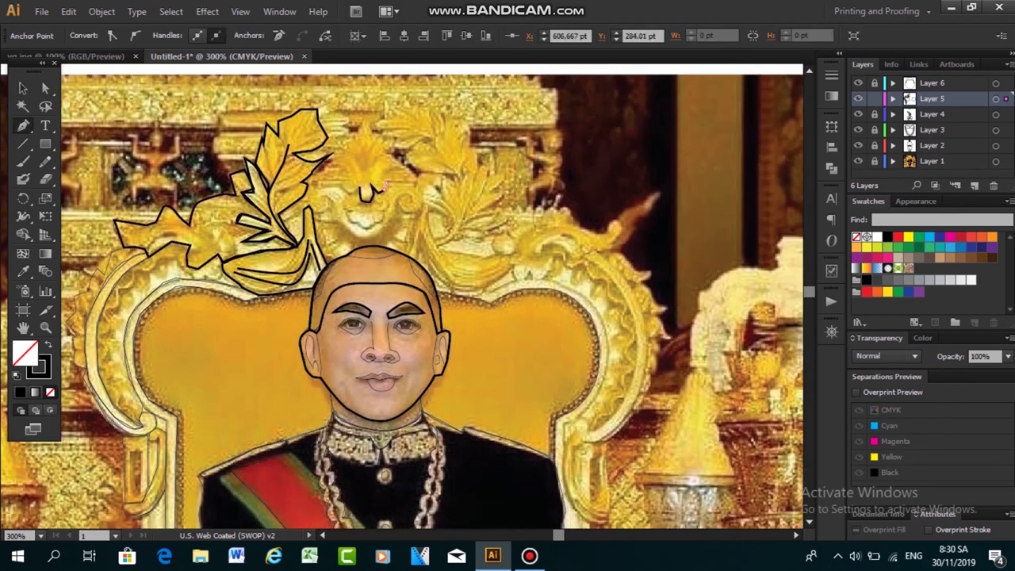
{"action": "left_click", "coordinate": [413, 180]}
{"action": "left_click", "coordinate": [391, 145]}
{"action": "left_click", "coordinate": [389, 135]}
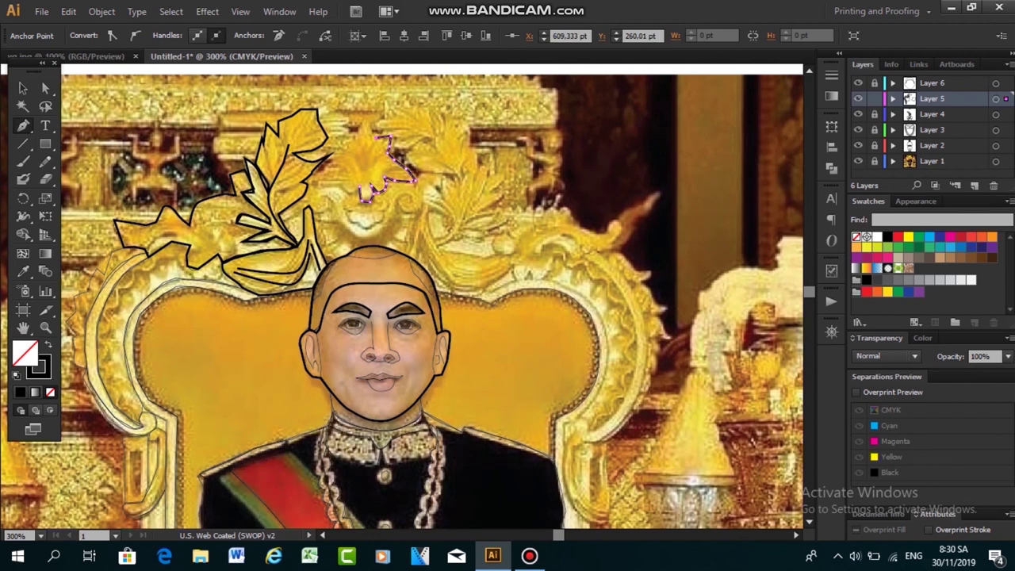
{"action": "left_click", "coordinate": [367, 119]}
{"action": "left_click", "coordinate": [359, 134]}
{"action": "left_click", "coordinate": [341, 145]}
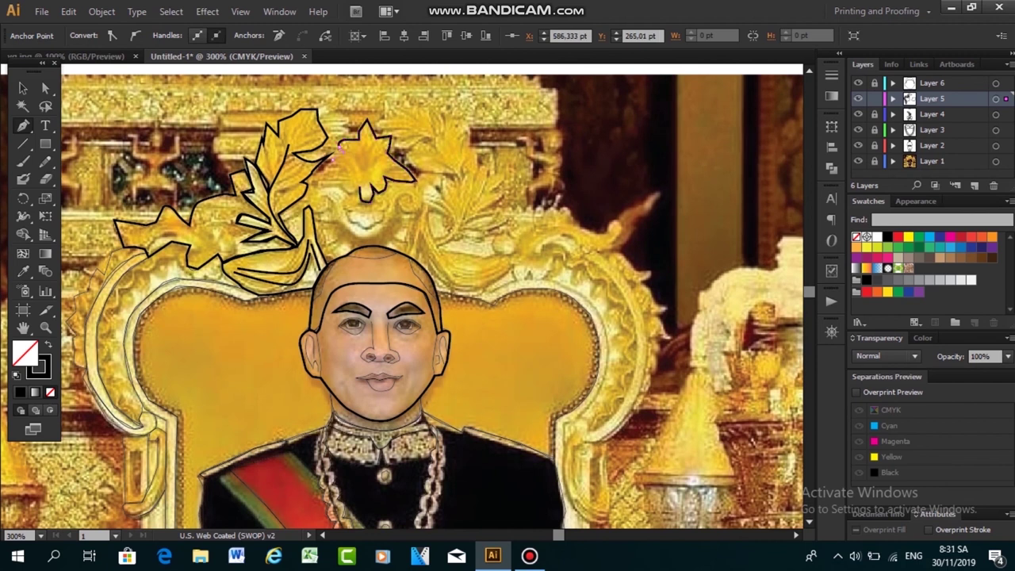
{"action": "left_click", "coordinate": [327, 170]}
{"action": "left_click", "coordinate": [348, 176]}
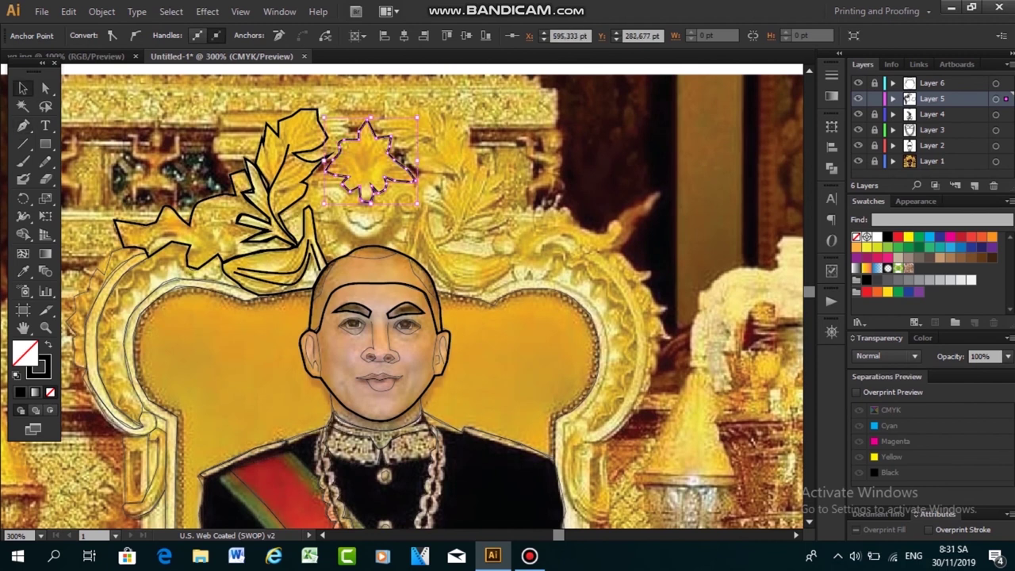
{"action": "left_click", "coordinate": [346, 183], "text": "ctrl"}
{"action": "scroll", "coordinate": [346, 182], "scroll_direction": "down", "scroll_amount": 1}
Draw short open paths below the star, beginning the curl beneath it
{"action": "left_click", "coordinate": [347, 203]}
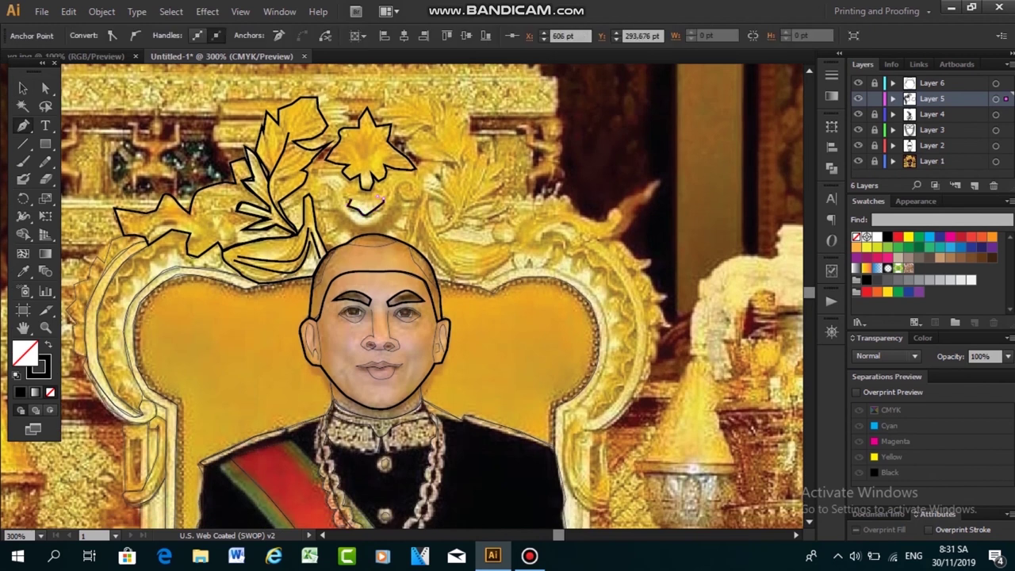
{"action": "left_click", "coordinate": [371, 187]}
{"action": "left_click", "coordinate": [363, 173]}
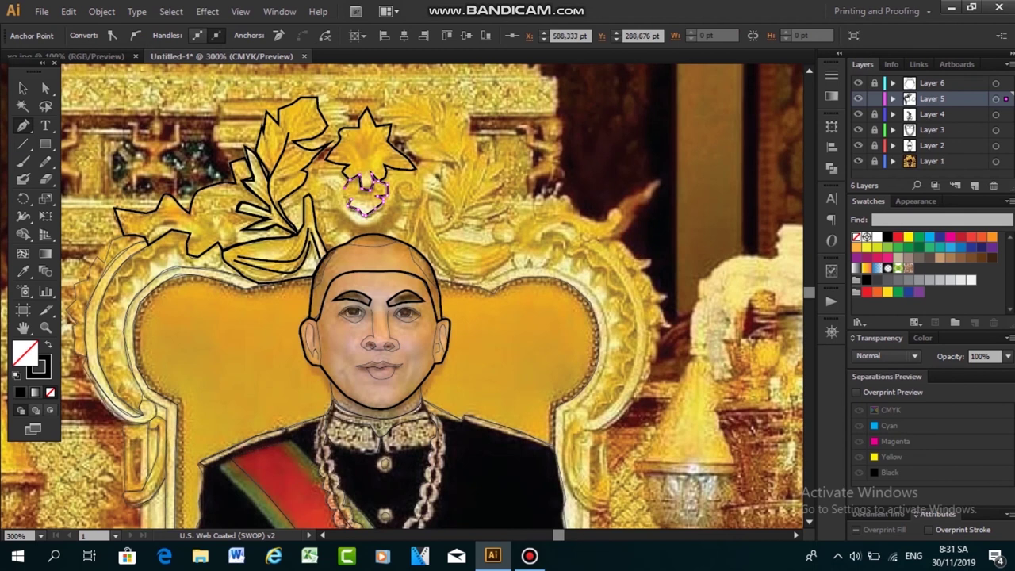
{"action": "key", "text": "ctrl+shift+a"}
{"action": "scroll", "coordinate": [402, 298], "scroll_direction": "down", "scroll_amount": 1}
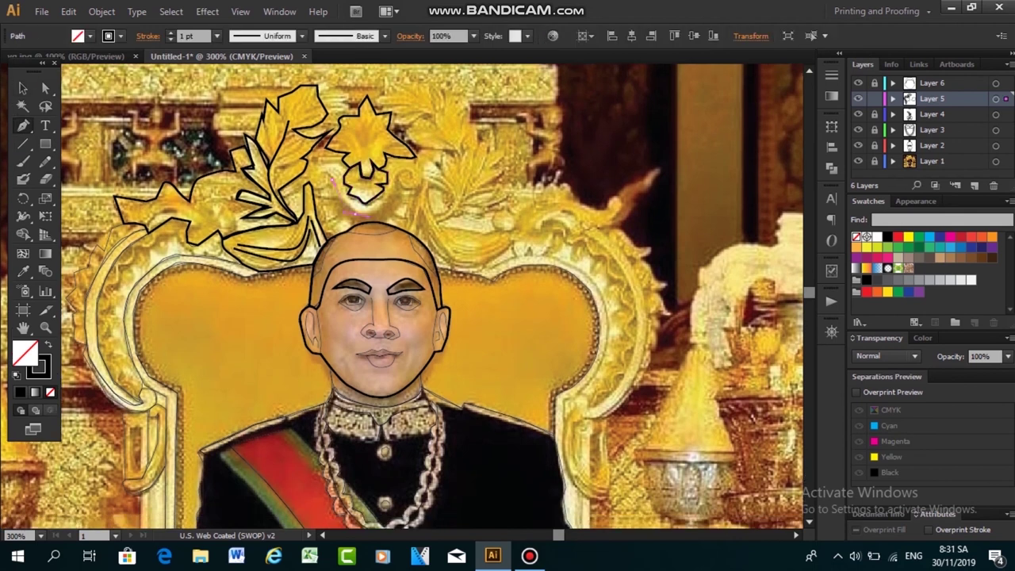
{"action": "left_click", "coordinate": [333, 180]}
{"action": "left_click", "coordinate": [357, 213]}
{"action": "left_click", "coordinate": [395, 199]}
{"action": "key", "text": "ctrl+shift+a"}
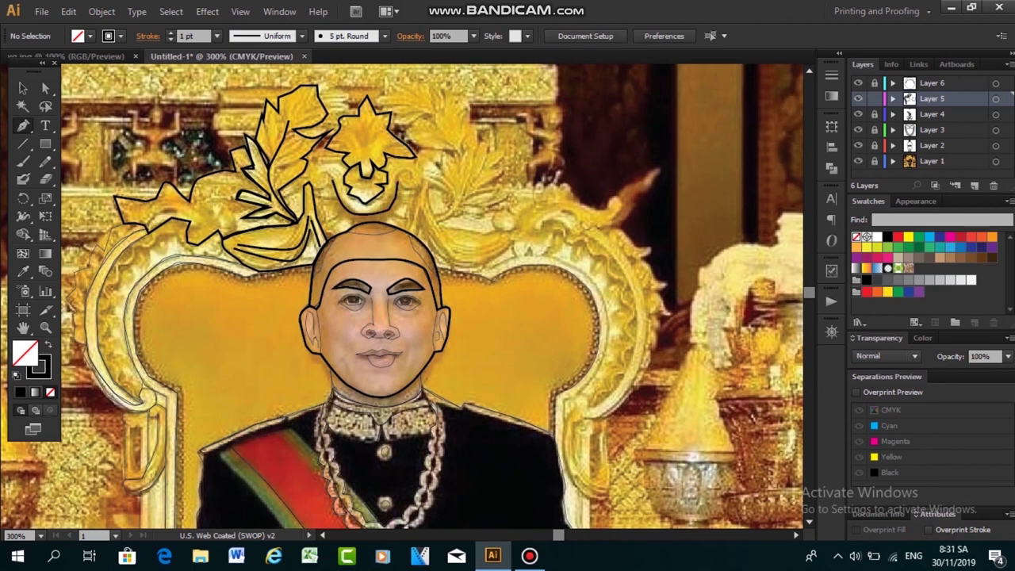
Draw a curved path from beside the star down the leaf toward the head, nudging an anchor
{"action": "left_click", "coordinate": [323, 139]}
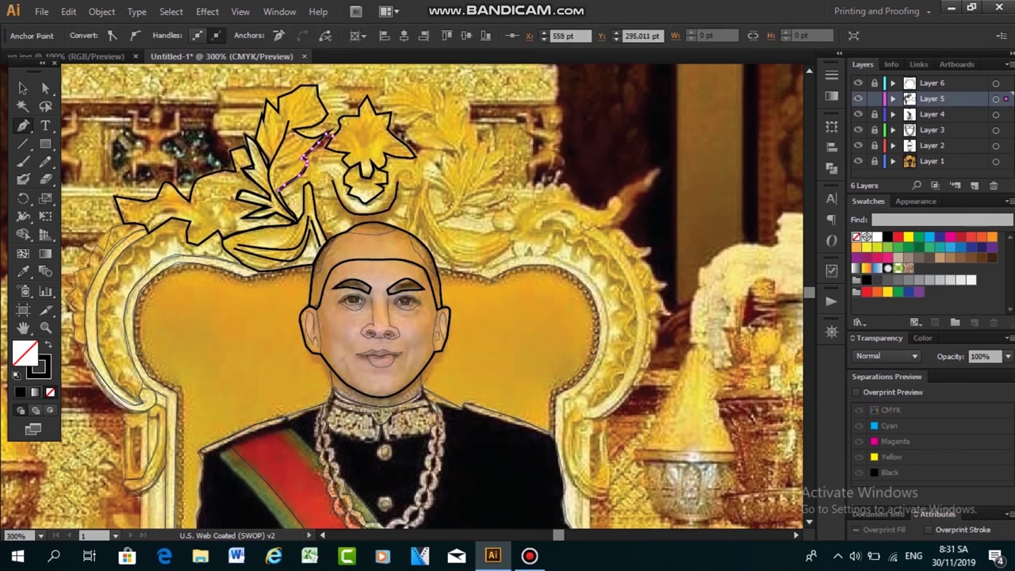
{"action": "left_click", "coordinate": [298, 221]}
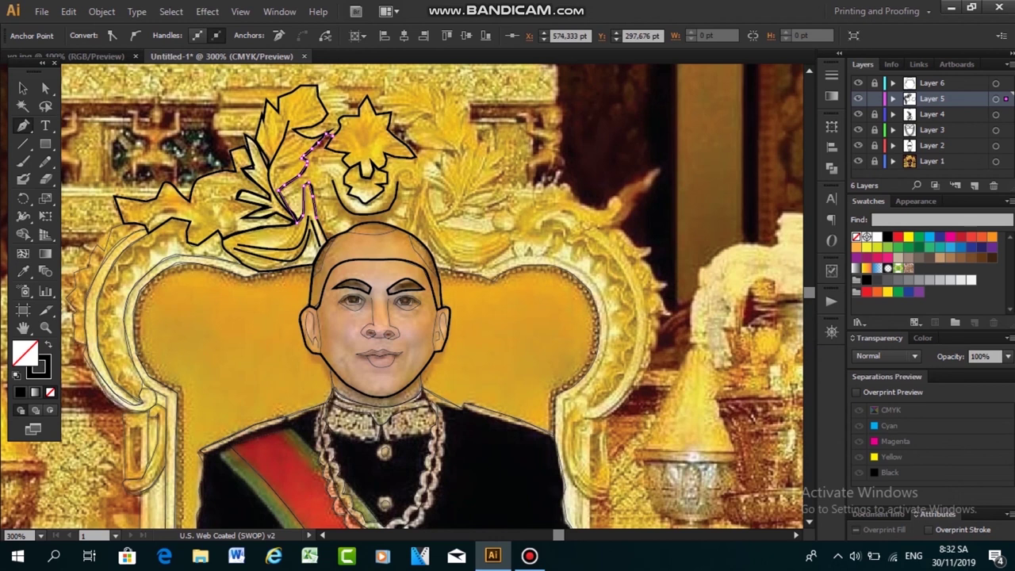
{"action": "left_click_drag", "start_coordinate": [328, 238], "coordinate": [358, 224]}
{"action": "left_click_drag", "start_coordinate": [403, 231], "coordinate": [417, 188]}
{"action": "left_click", "coordinate": [414, 158]}
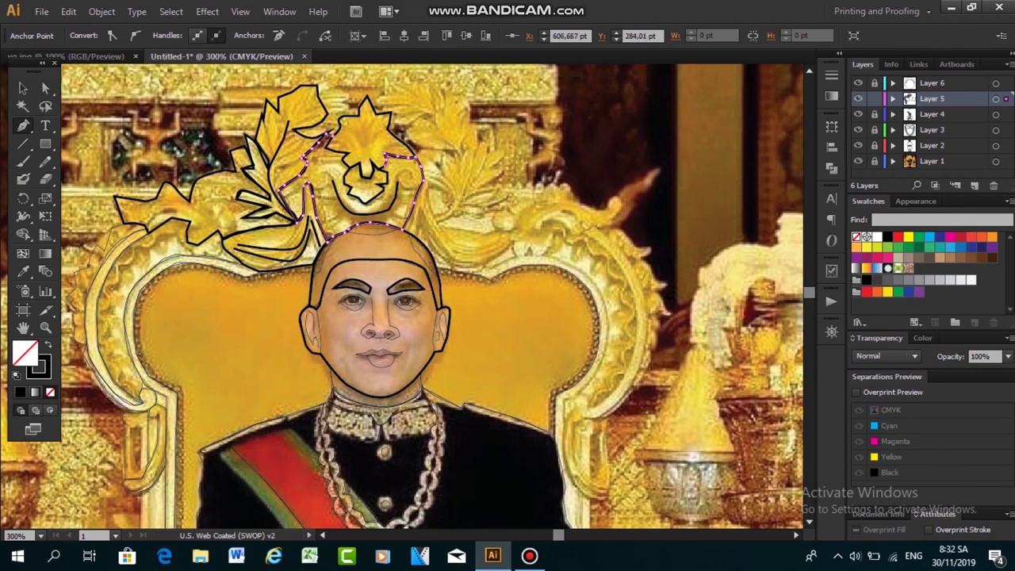
{"action": "key", "text": "Right"}
{"action": "key", "text": "Down"}
{"action": "key", "text": "Down"}
{"action": "key", "text": "Down"}
Trace the inner curl under the crest, connecting it up to the star
{"action": "left_click", "coordinate": [384, 183]}
{"action": "left_click", "coordinate": [367, 201]}
{"action": "left_click", "coordinate": [350, 191]}
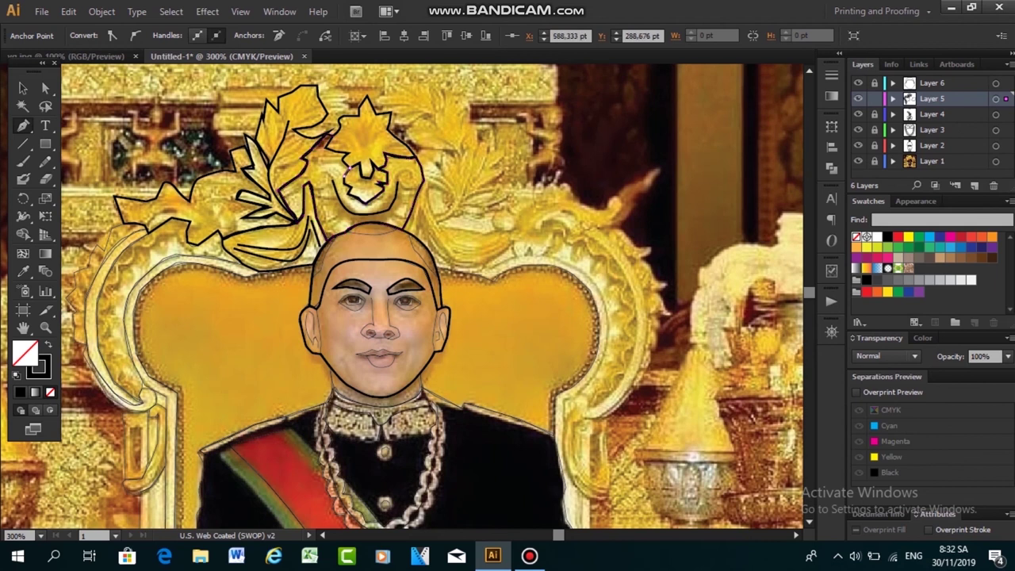
{"action": "left_click", "coordinate": [327, 147]}
{"action": "key", "text": "v"}
{"action": "key", "text": "ctrl+shift+a"}
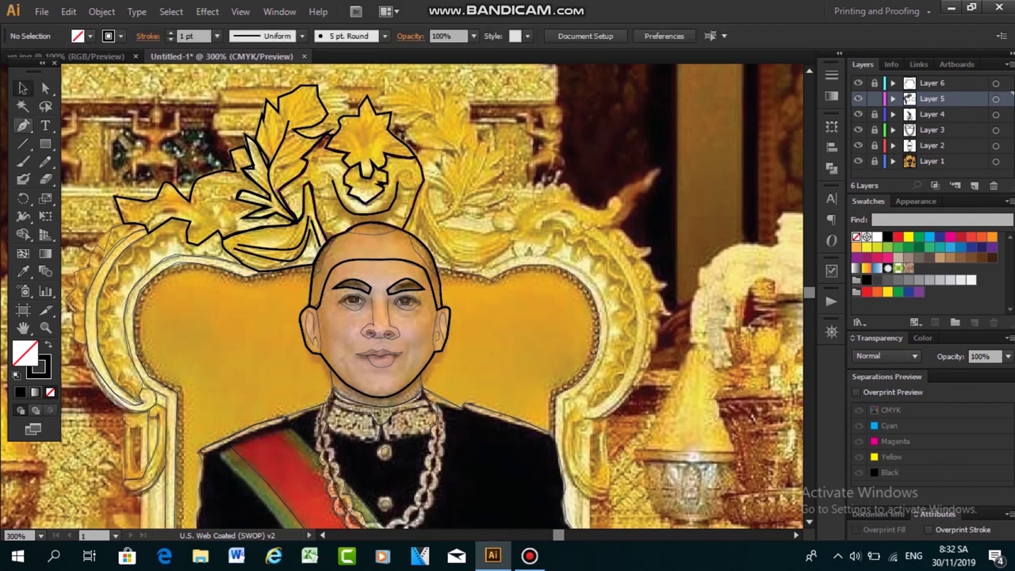
{"action": "scroll", "coordinate": [402, 297], "scroll_direction": "down", "scroll_amount": 1}
{"action": "scroll", "coordinate": [402, 297], "scroll_direction": "up", "scroll_amount": 2}
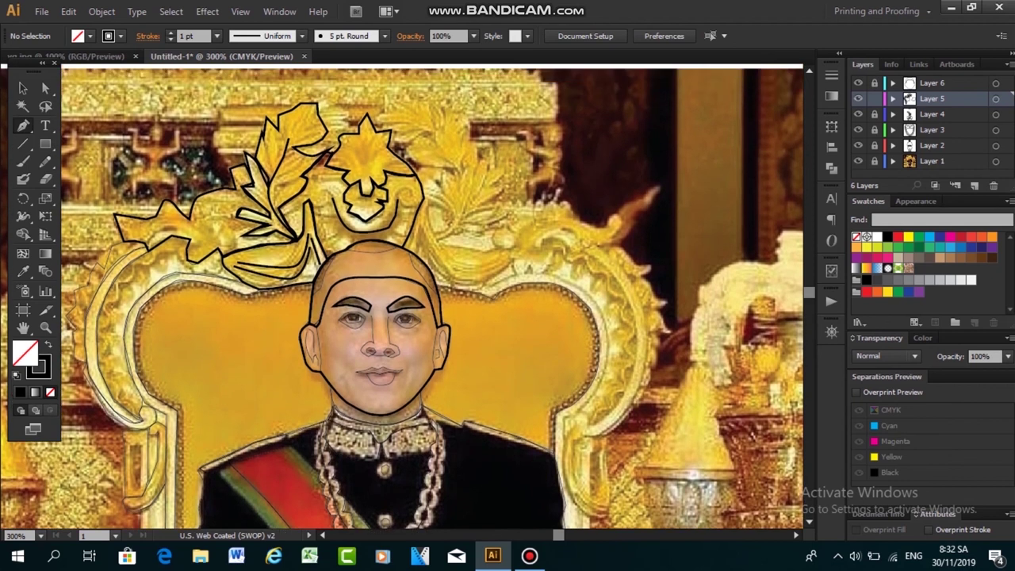
Draw a short path from the head's right side joining the throne outline, then deselect
{"action": "left_click", "coordinate": [413, 226]}
{"action": "left_click", "coordinate": [430, 270]}
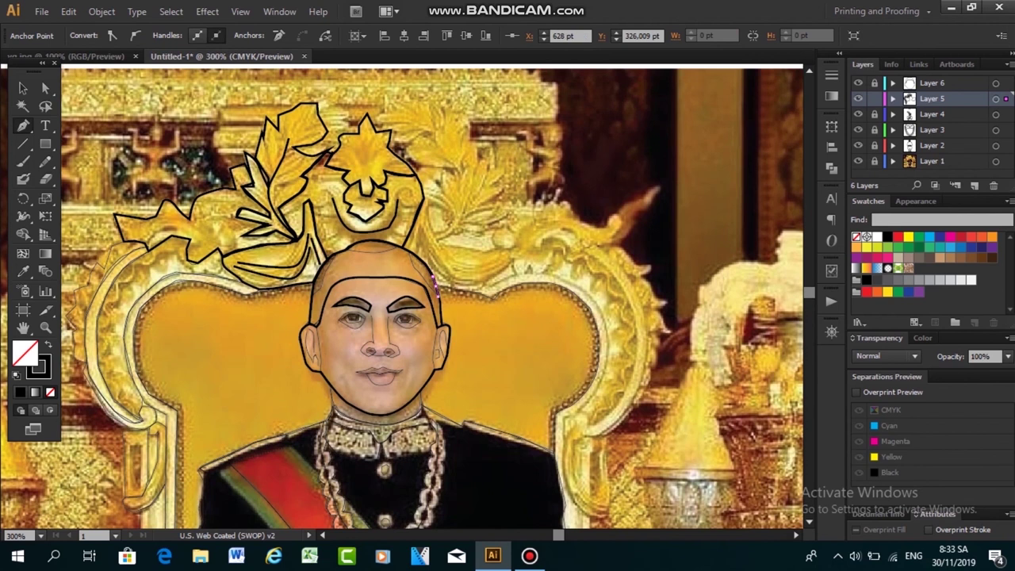
{"action": "left_click", "coordinate": [435, 281]}
{"action": "key", "text": "v"}
{"action": "key", "text": "ctrl+shift+a"}
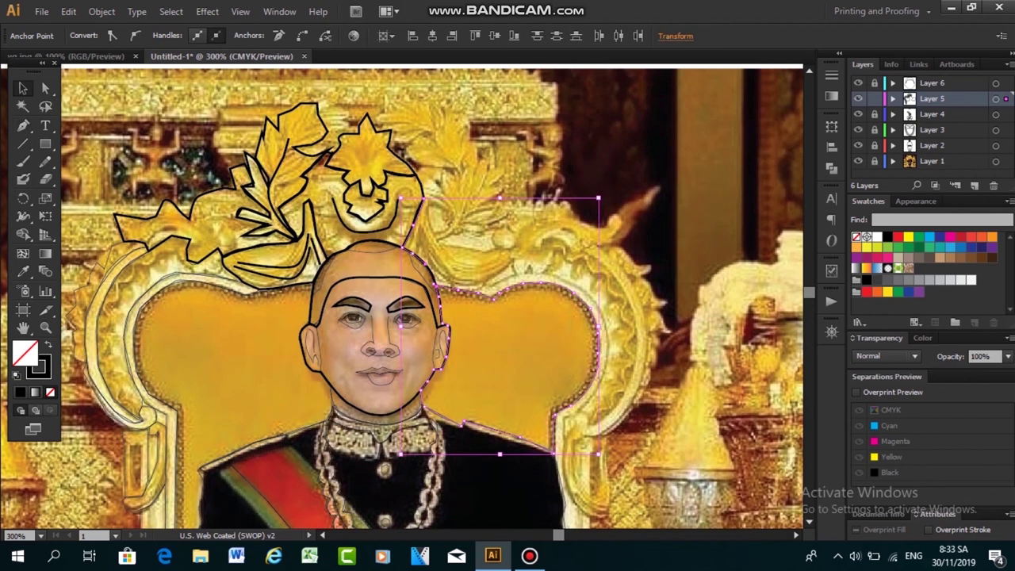
Trace the right crest scroll curling outward and back, with a segment rising above it
{"action": "left_click", "coordinate": [414, 226]}
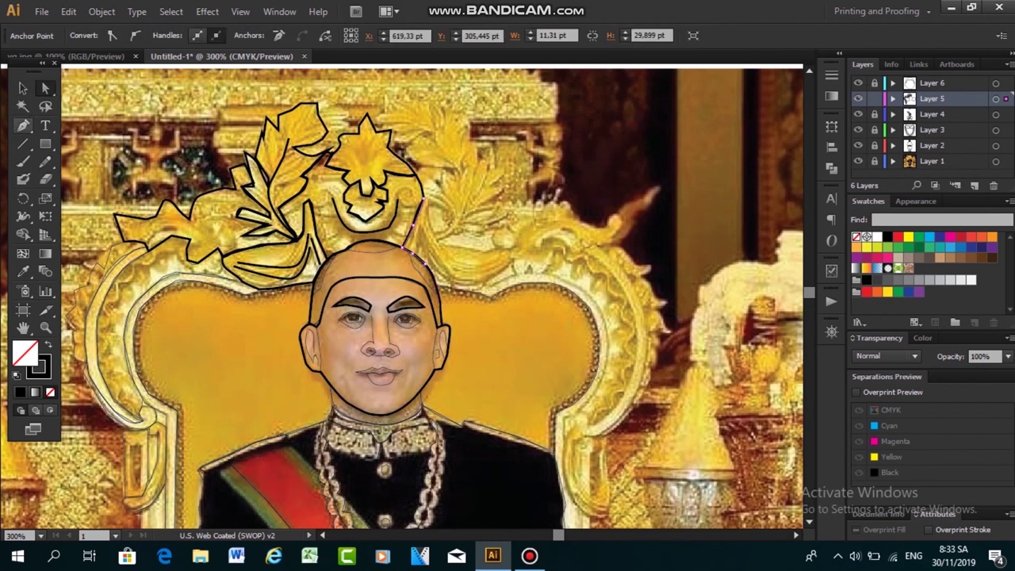
{"action": "key", "text": "p"}
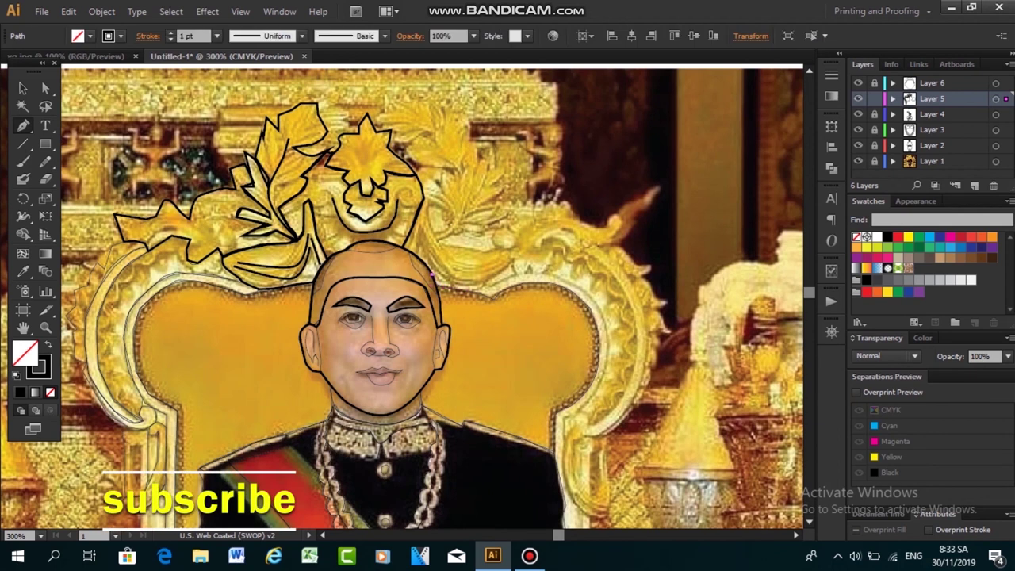
{"action": "left_click", "coordinate": [432, 273]}
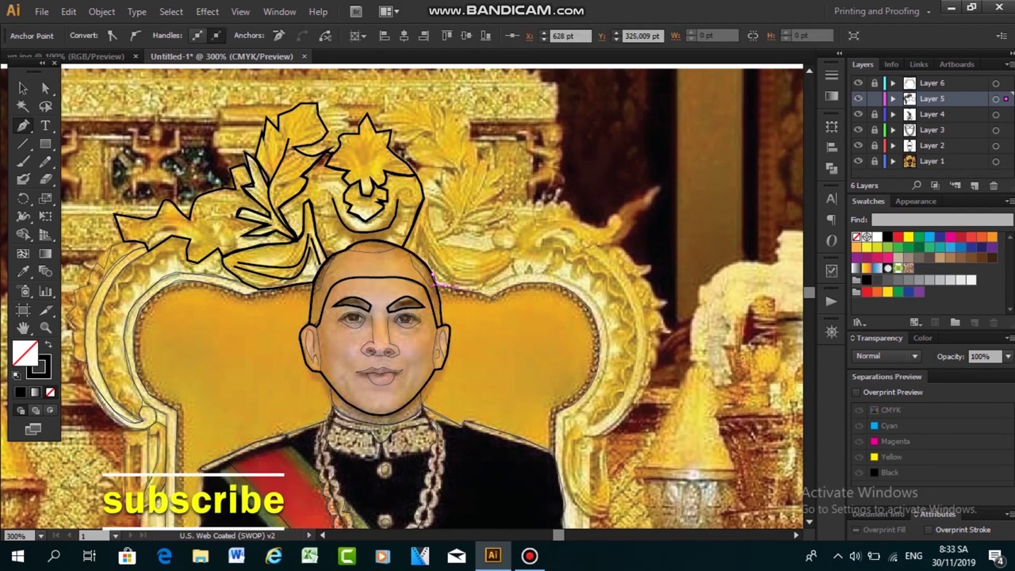
{"action": "left_click", "coordinate": [511, 263]}
{"action": "left_click", "coordinate": [511, 249]}
{"action": "left_click", "coordinate": [446, 244]}
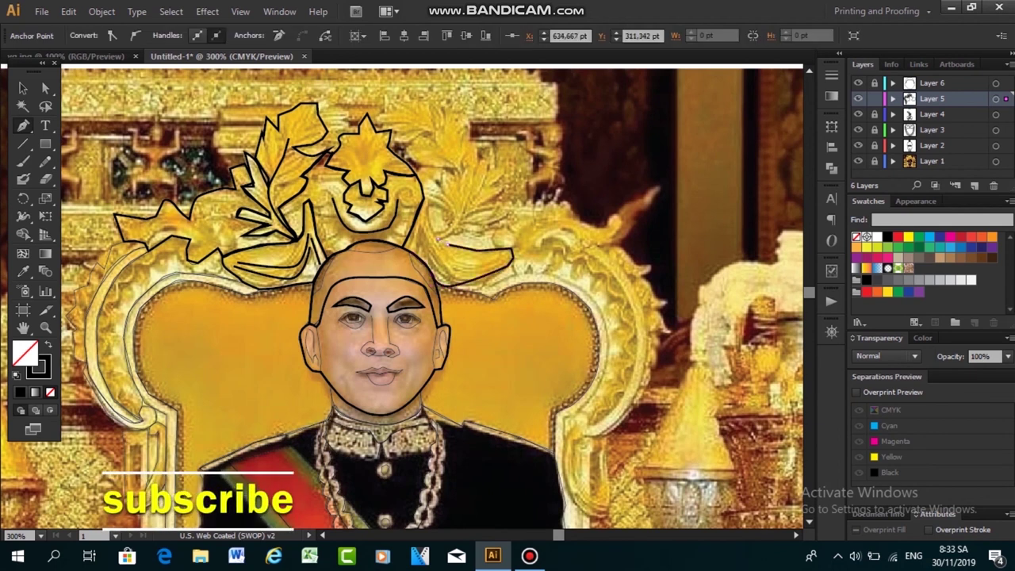
{"action": "left_click", "coordinate": [431, 198]}
{"action": "key", "text": "v"}
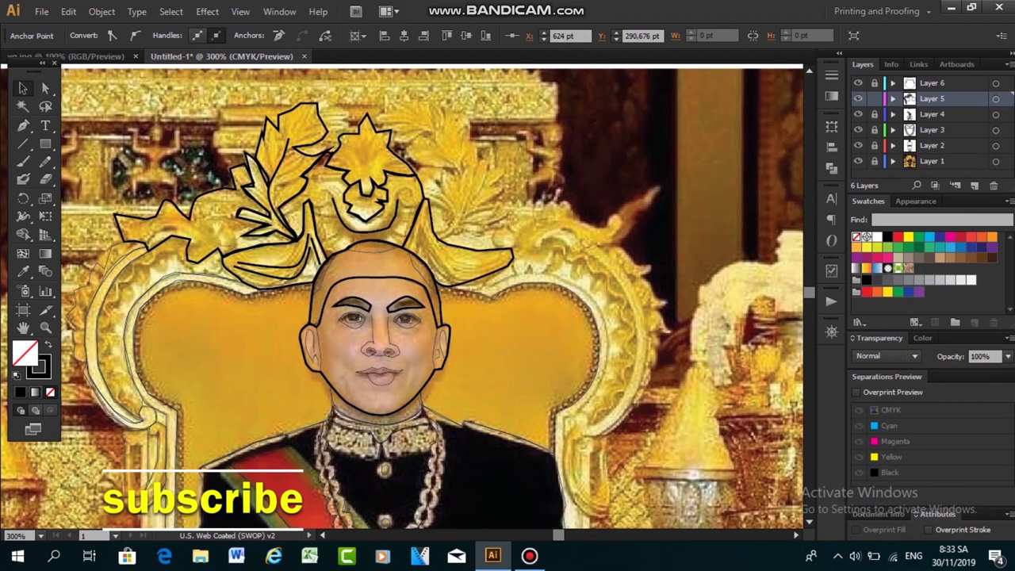
Outline the spiky right leaf ornament as a closed path, then deselect it
{"action": "key", "text": "p"}
{"action": "left_click", "coordinate": [453, 213]}
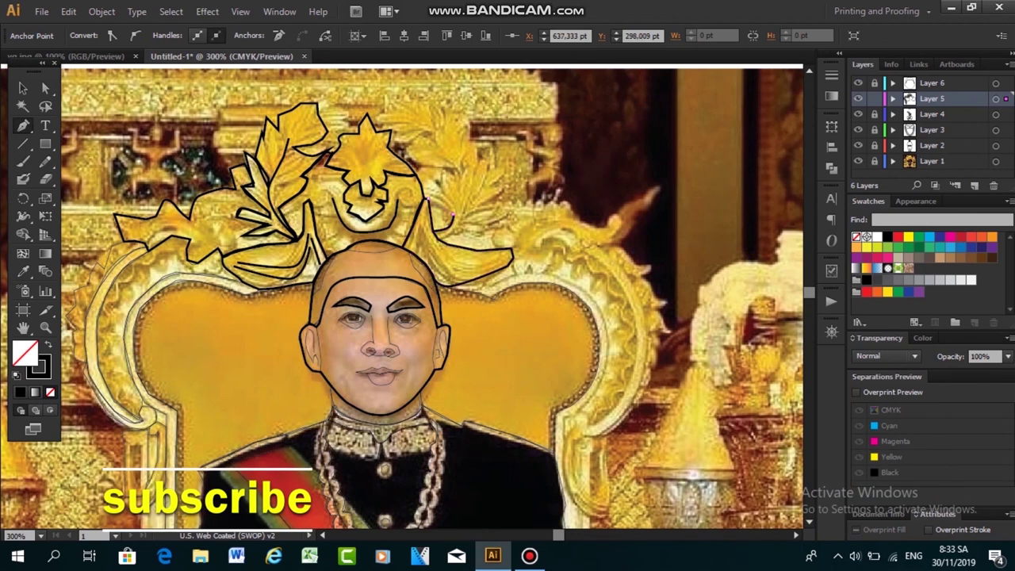
{"action": "left_click", "coordinate": [467, 167]}
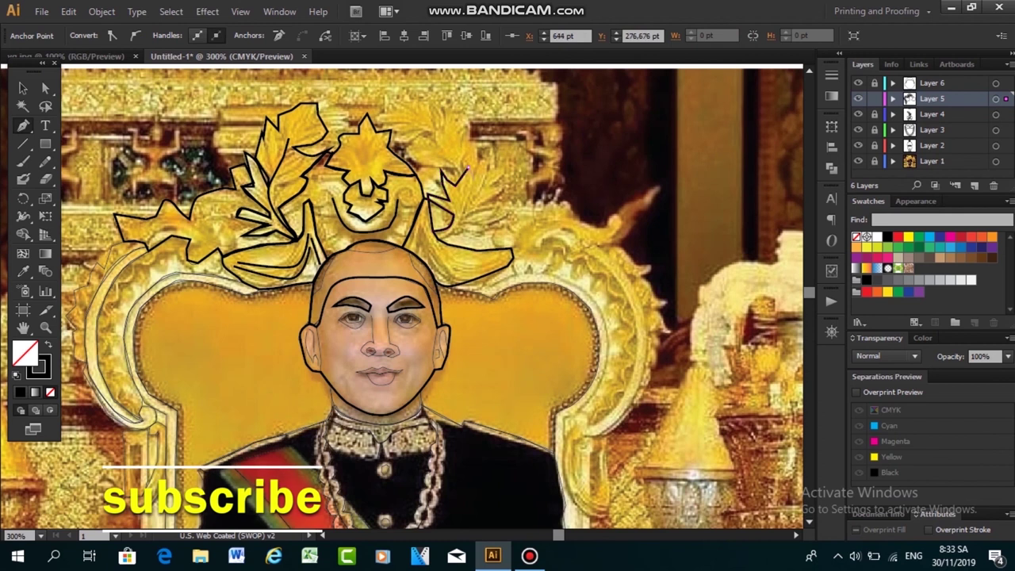
{"action": "left_click", "coordinate": [484, 155]}
{"action": "left_click", "coordinate": [490, 171]}
{"action": "left_click", "coordinate": [506, 166]}
{"action": "left_click", "coordinate": [498, 184]}
{"action": "left_click", "coordinate": [482, 204]}
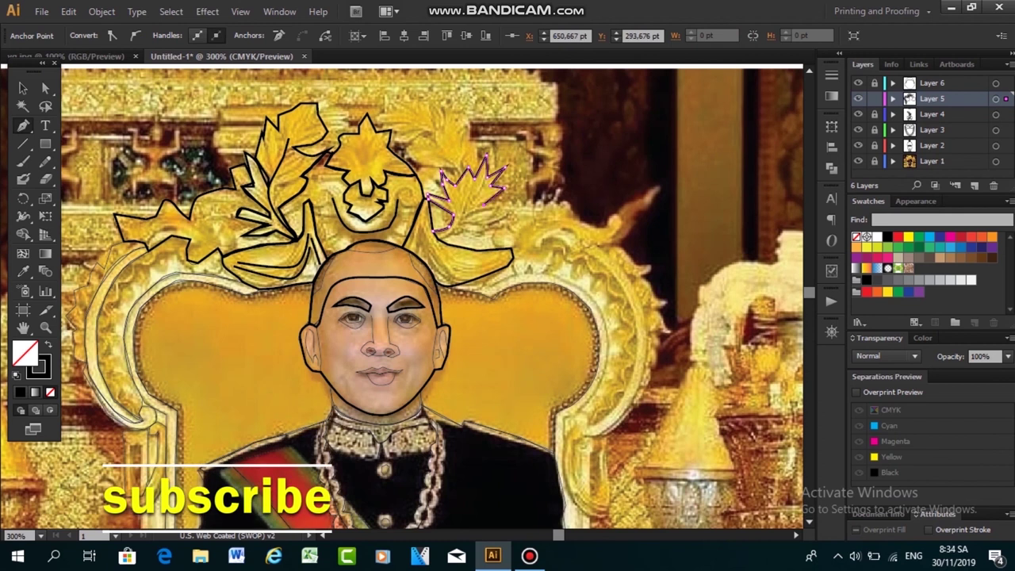
{"action": "left_click", "coordinate": [476, 206]}
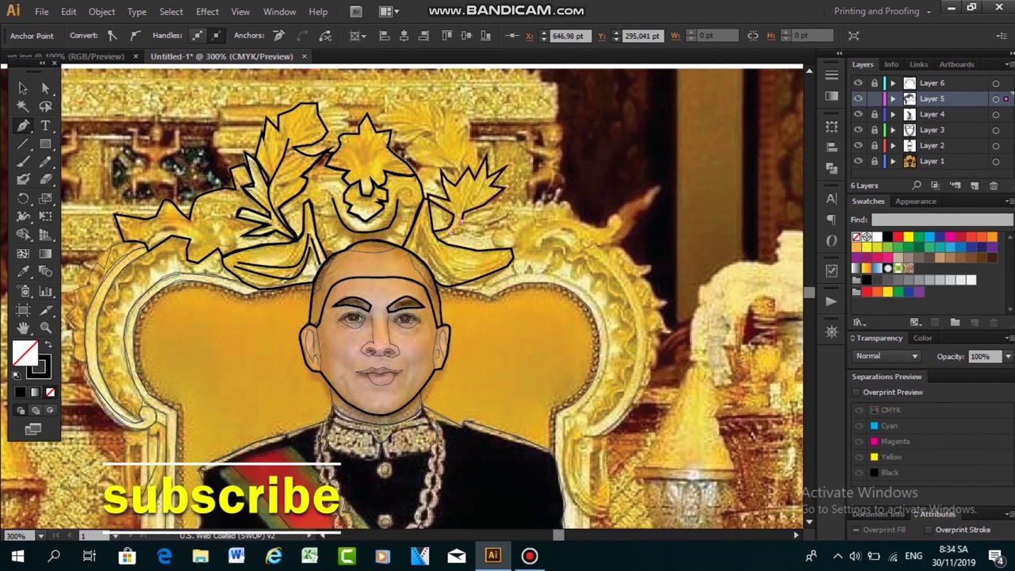
{"action": "key", "text": "ctrl+shift+a"}
{"action": "scroll", "coordinate": [402, 299], "scroll_direction": "up", "scroll_amount": 2}
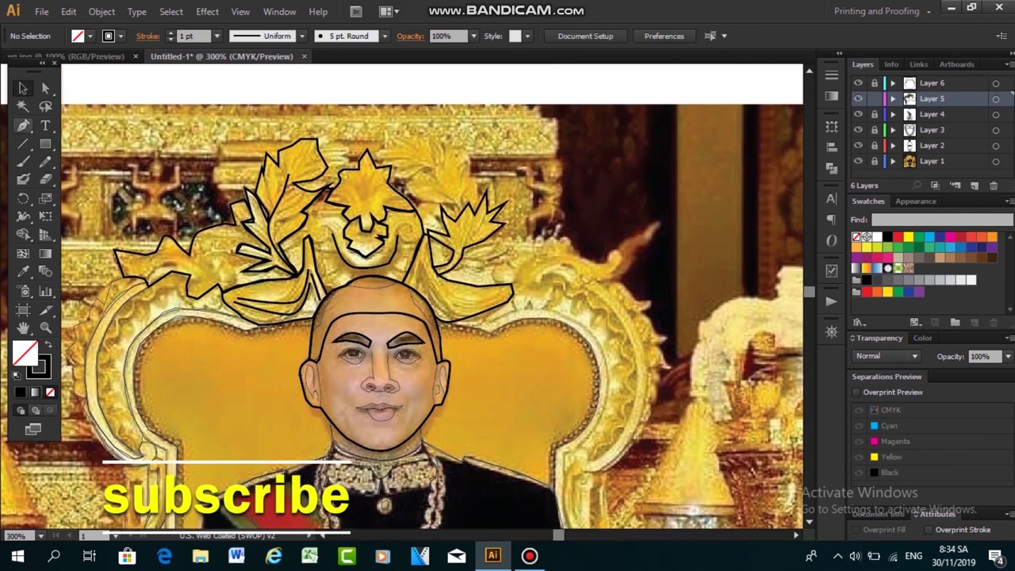